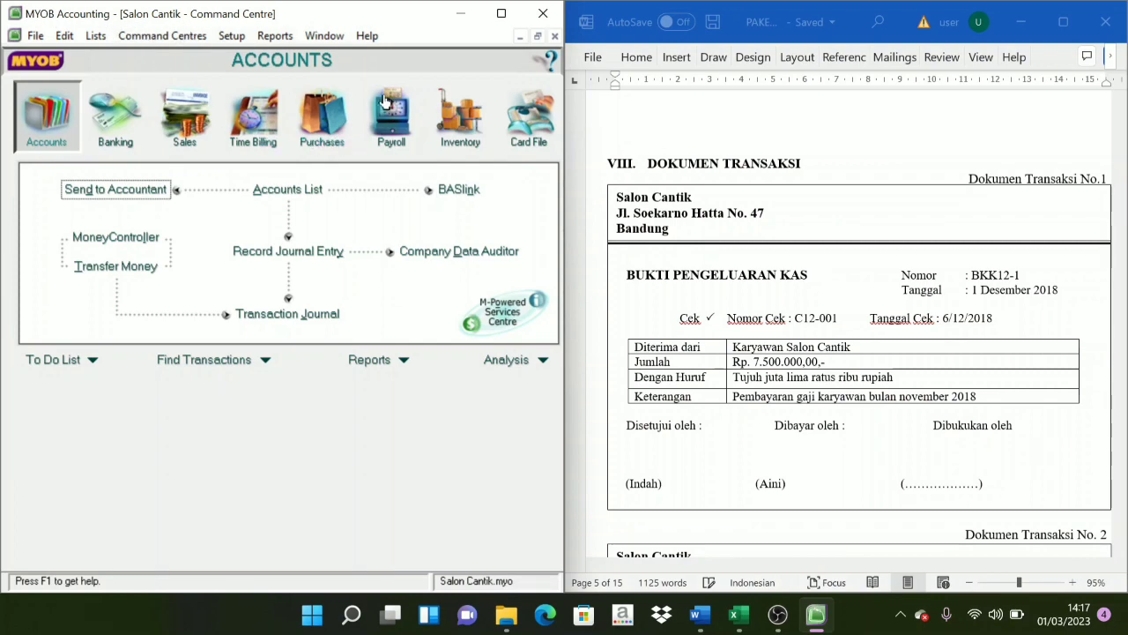
# Review the customer and supplier lists, their opening balances and the first cash disbursement document in the transaction file
pyautogui.scroll(-1, 842, 269)
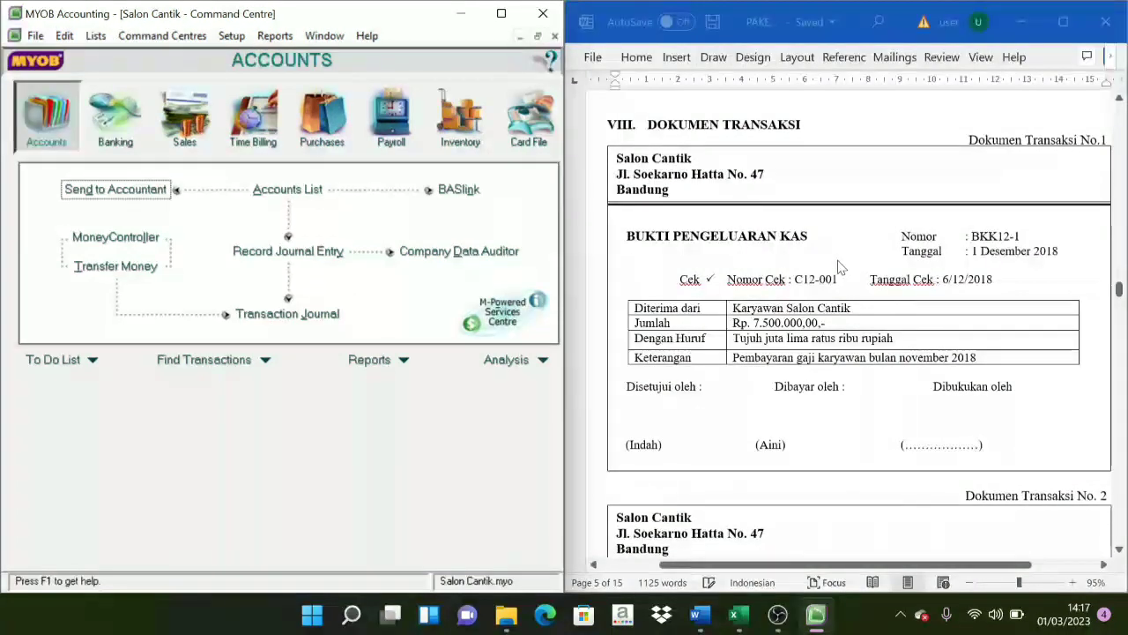
pyautogui.scroll(5, 838, 267)
pyautogui.scroll(10, 820, 278)
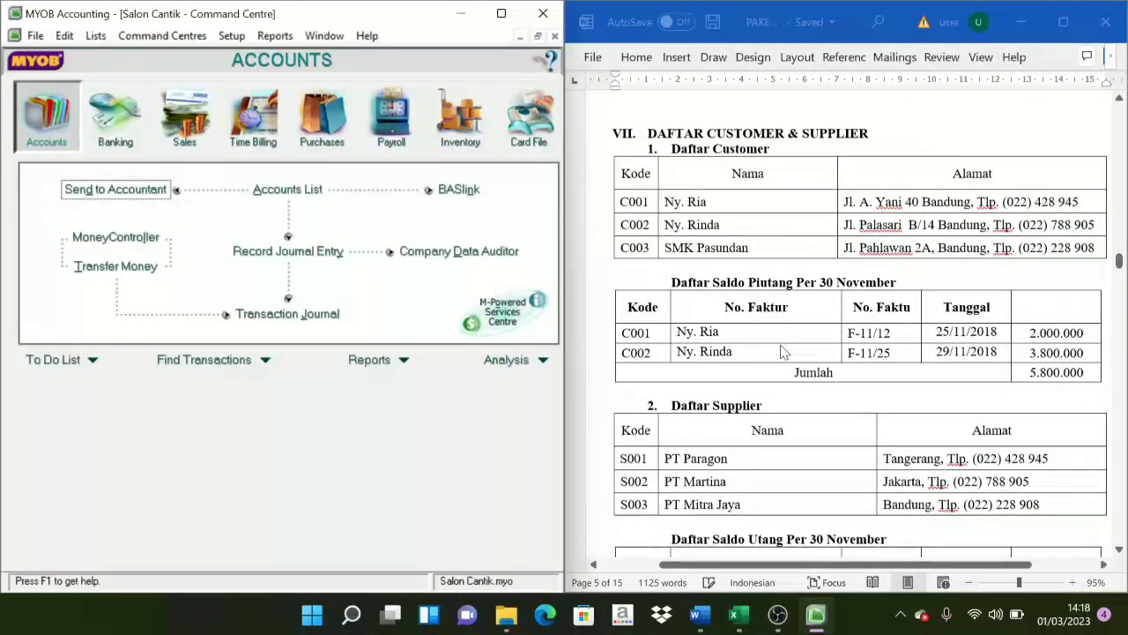
pyautogui.scroll(1, 767, 345)
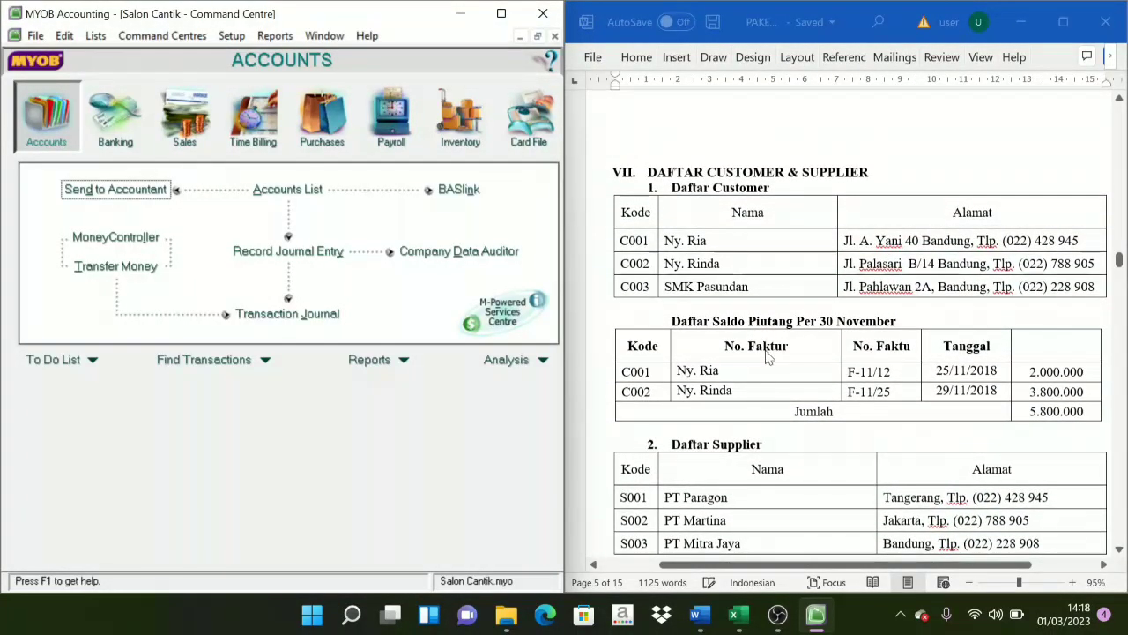
pyautogui.scroll(-5, 771, 352)
pyautogui.scroll(-15, 784, 366)
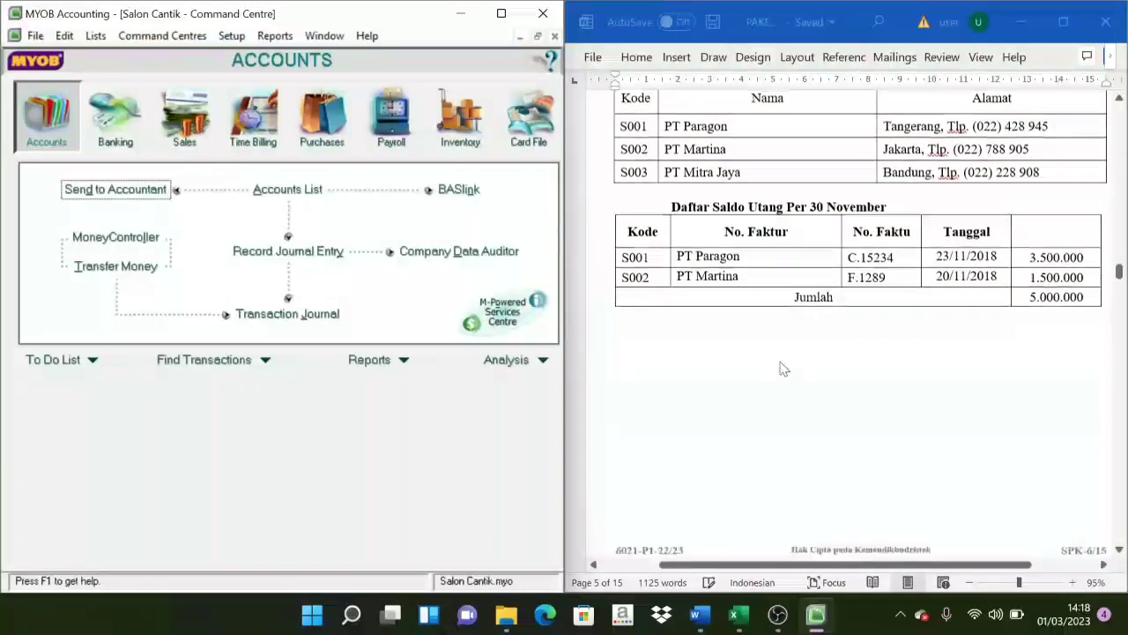
pyautogui.scroll(-3, 786, 364)
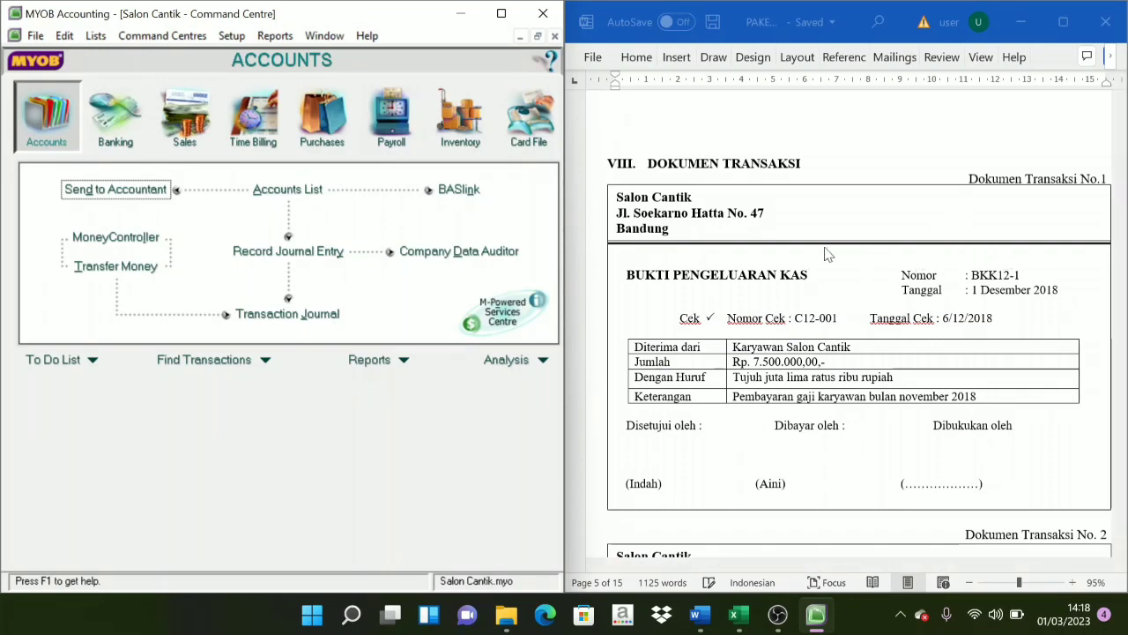
pyautogui.scroll(-1, 892, 234)
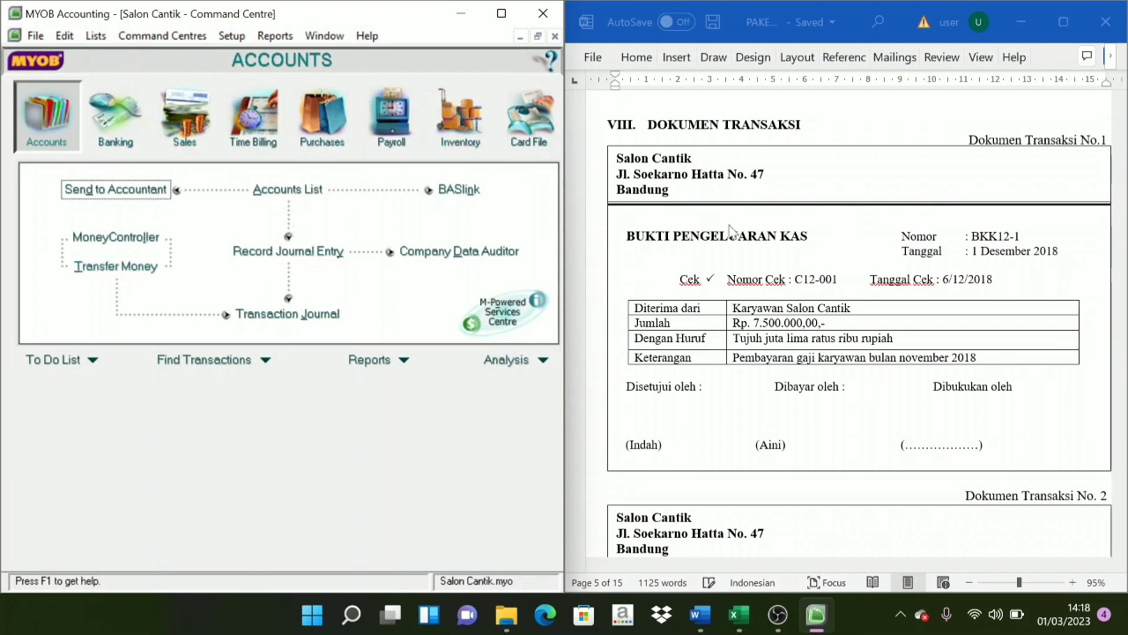
pyautogui.scroll(-1, 741, 294)
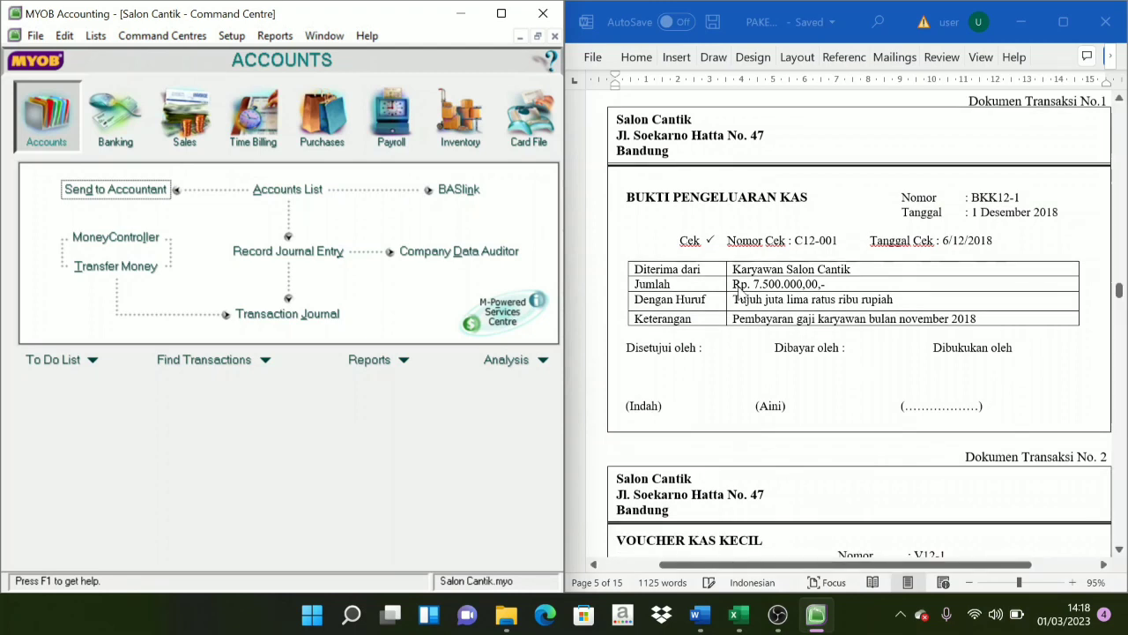
pyautogui.scroll(1, 758, 291)
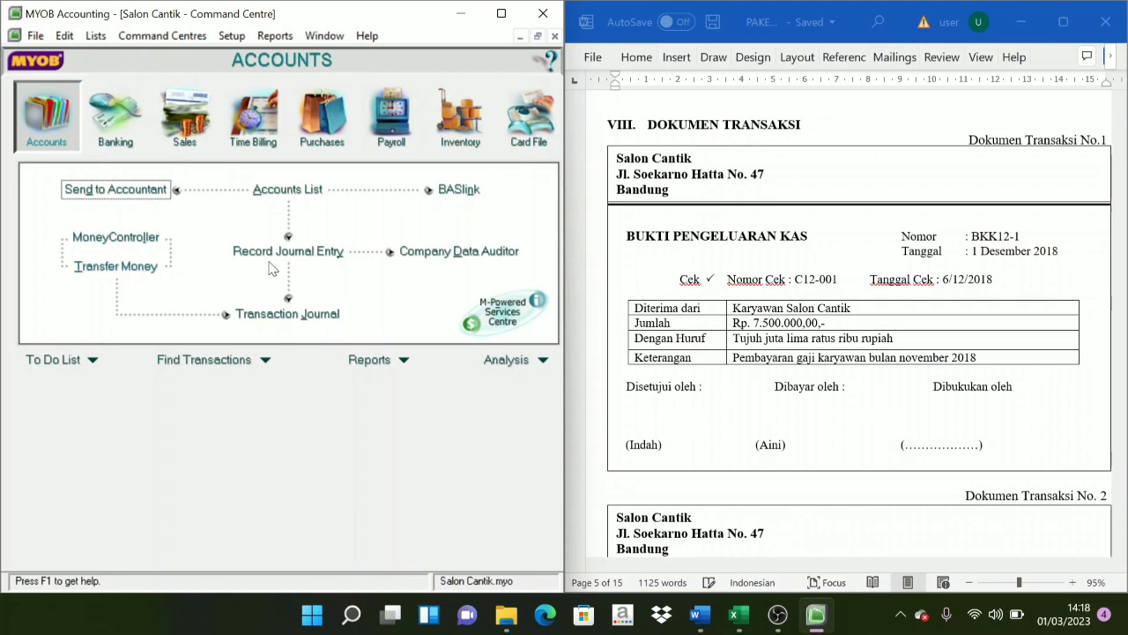
# Start a new general journal entry numbered BKK12-1 and dated 1/12/2018
pyautogui.click(297, 259)
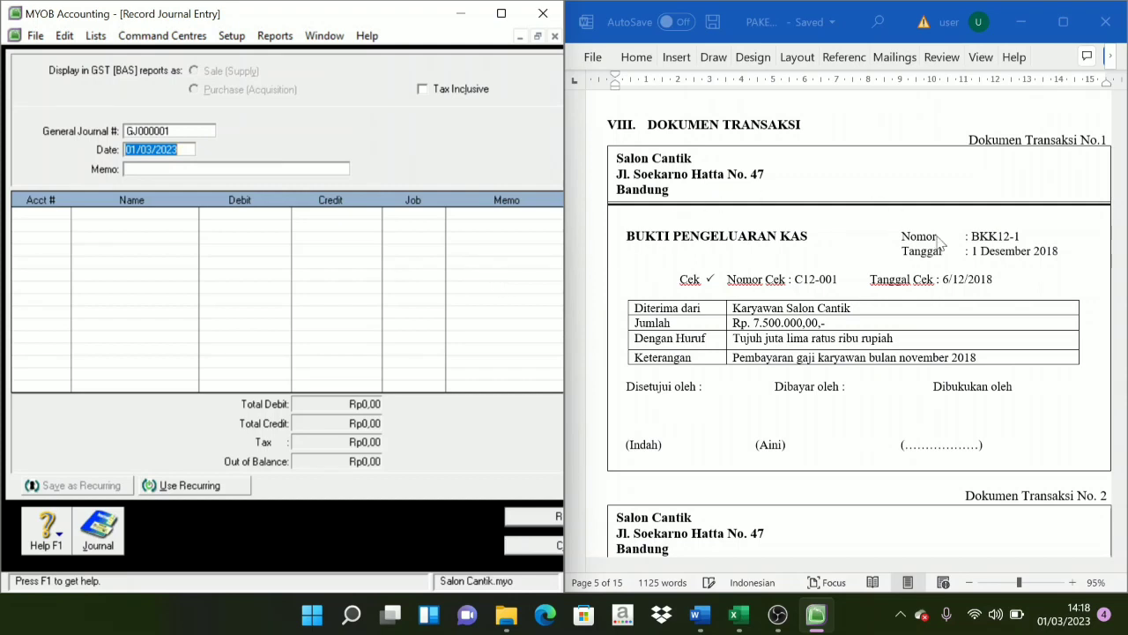
pyautogui.click(189, 132)
pyautogui.write('BKK')
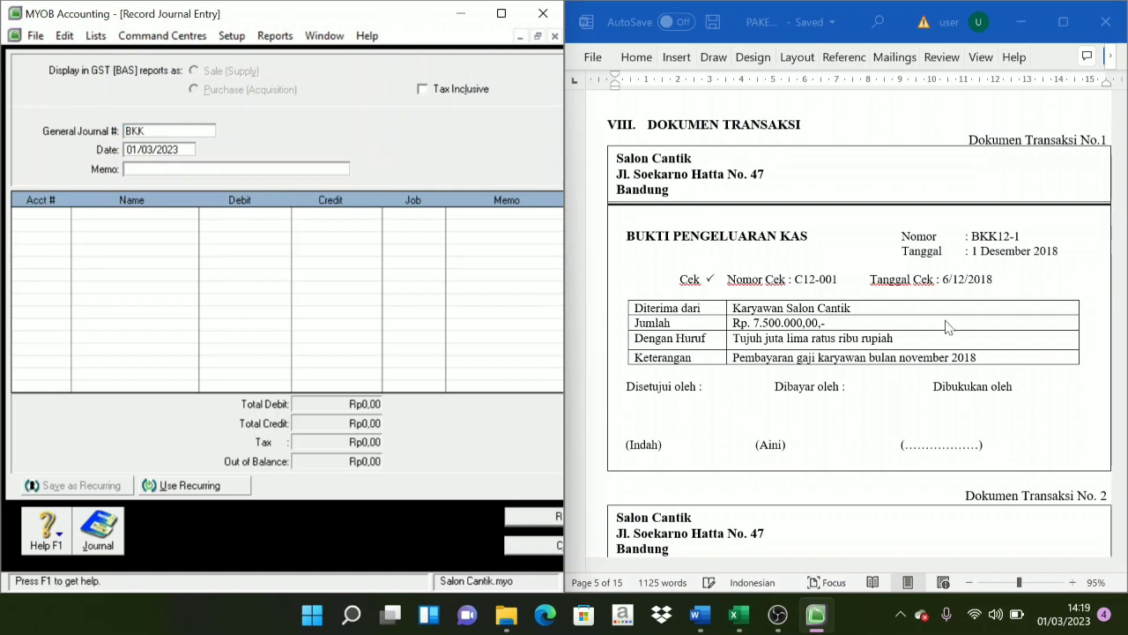
pyautogui.write('12-1')
pyautogui.press('Tab')
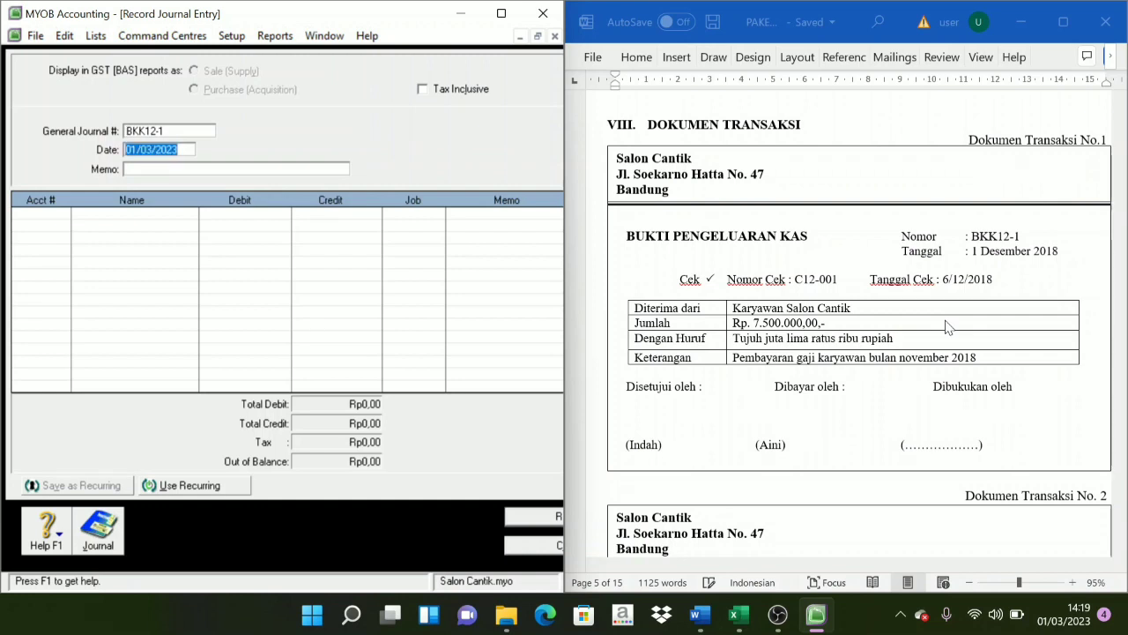
pyautogui.write('1/12/2018')
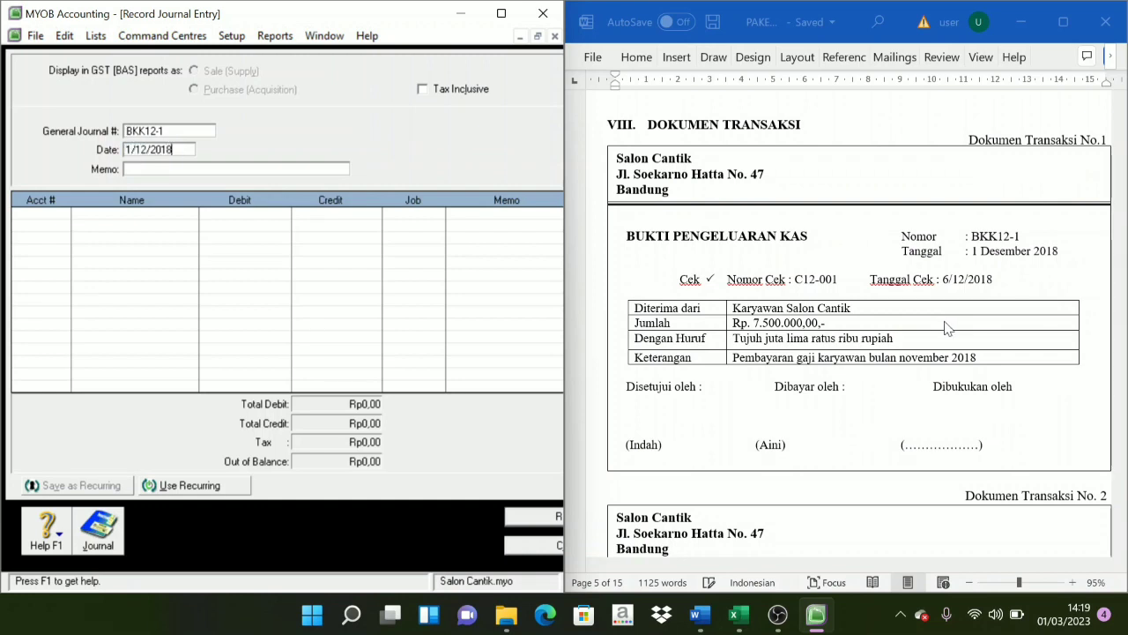
pyautogui.press('Tab')
# Copy the description "Pembayaran gaji karyawan bulan november 2018" from the Word document into the journal entry's memo
pyautogui.click(883, 350)
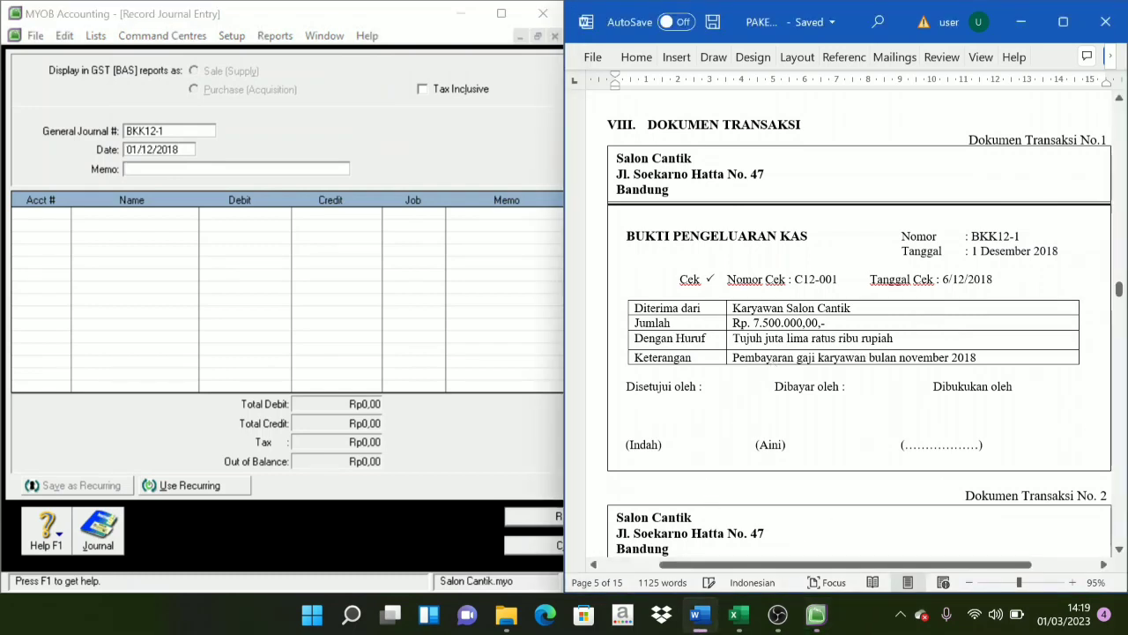
pyautogui.moveTo(1014, 357); pyautogui.dragTo(756, 364)
pyautogui.hotkey('ctrl', 'c')
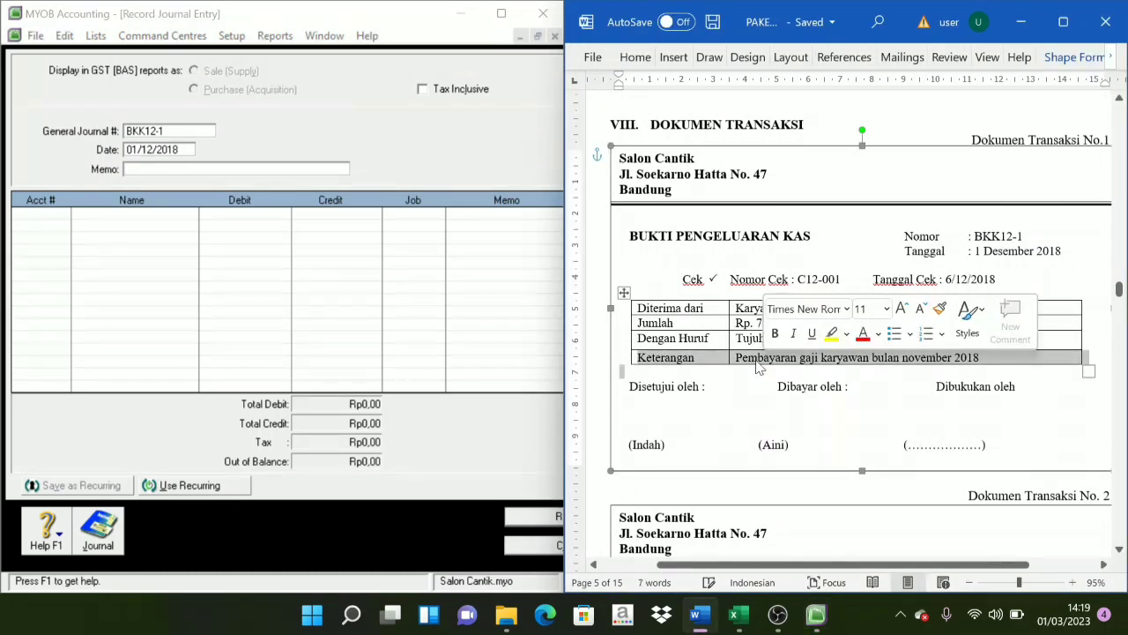
pyautogui.moveTo(756, 364)
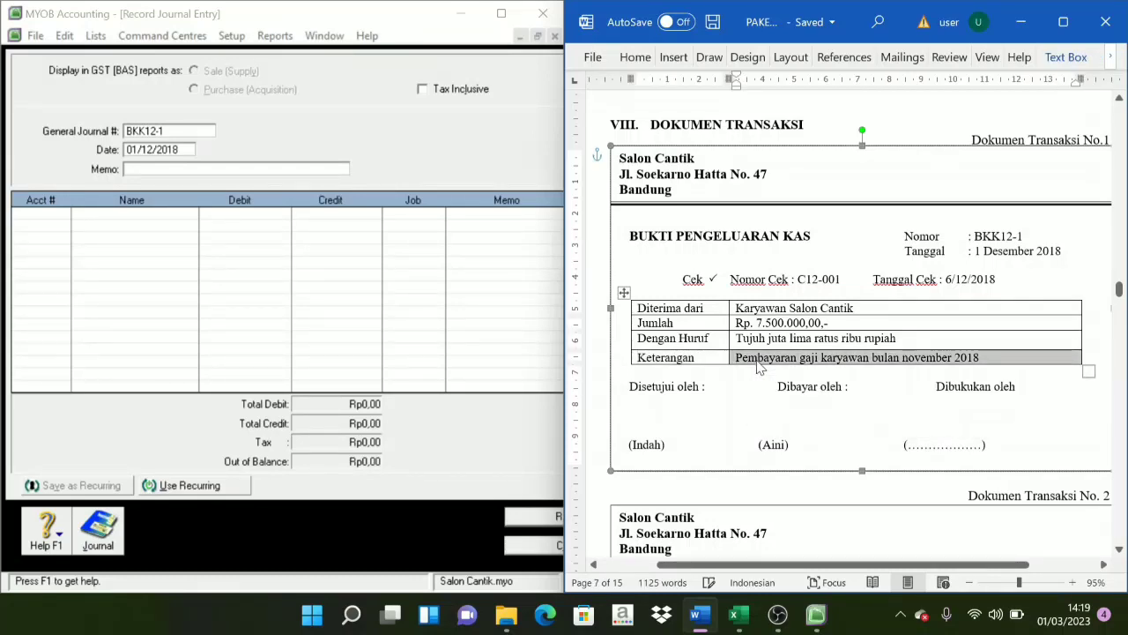
pyautogui.click(155, 169)
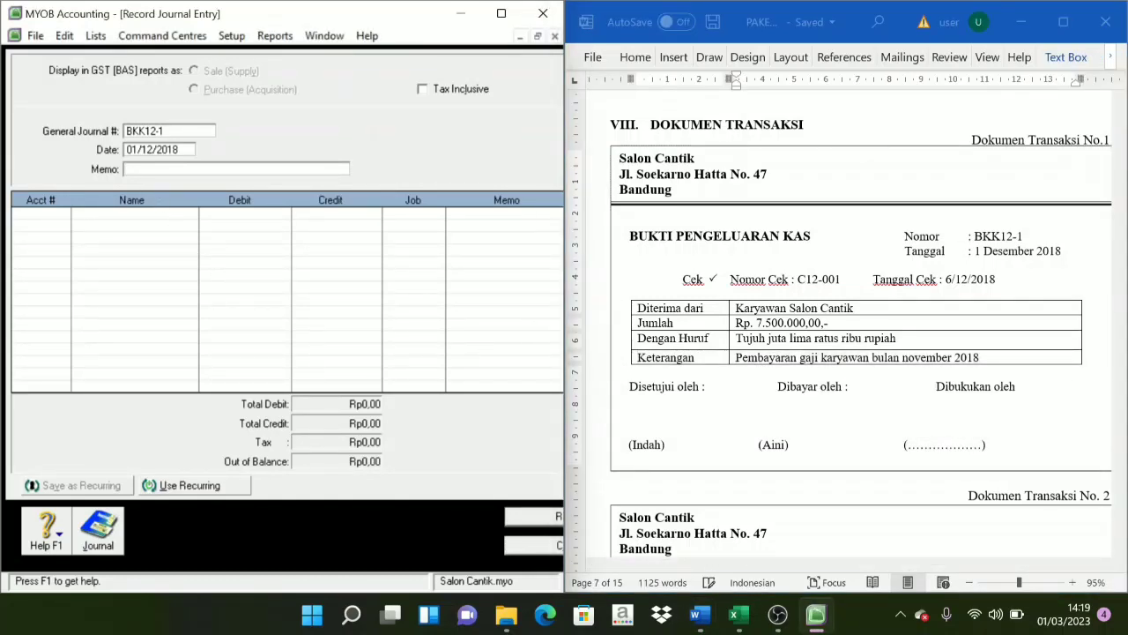
pyautogui.hotkey('ctrl', 'v')
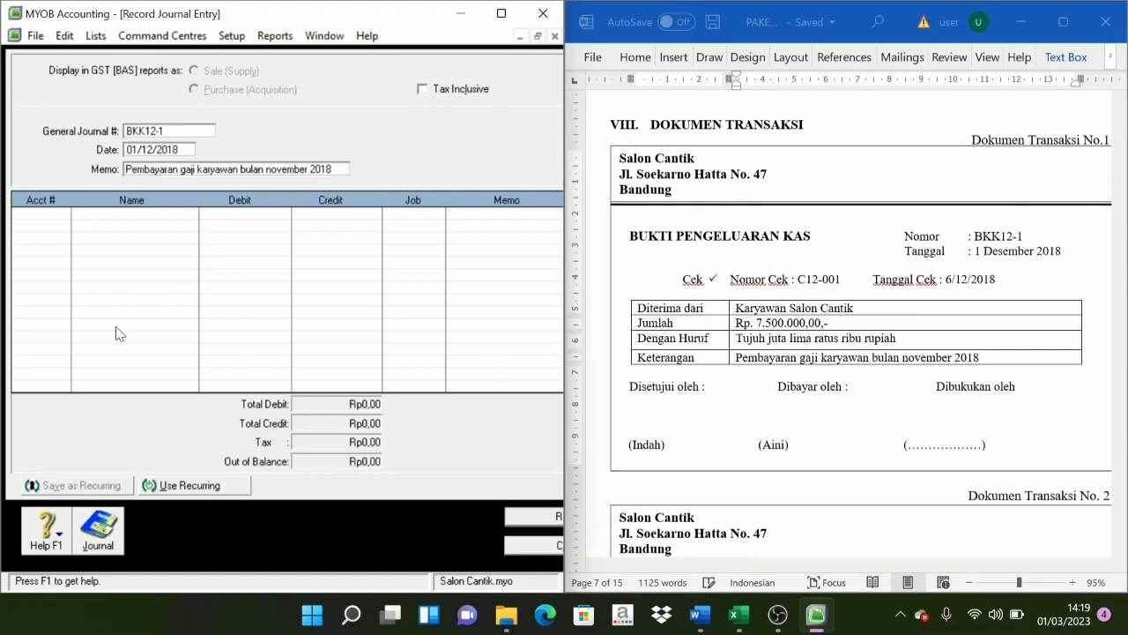
# Enter account 2-1200 Accruad Expense on the first journal line with a debit of Rp7.500.000,00
pyautogui.click(55, 213)
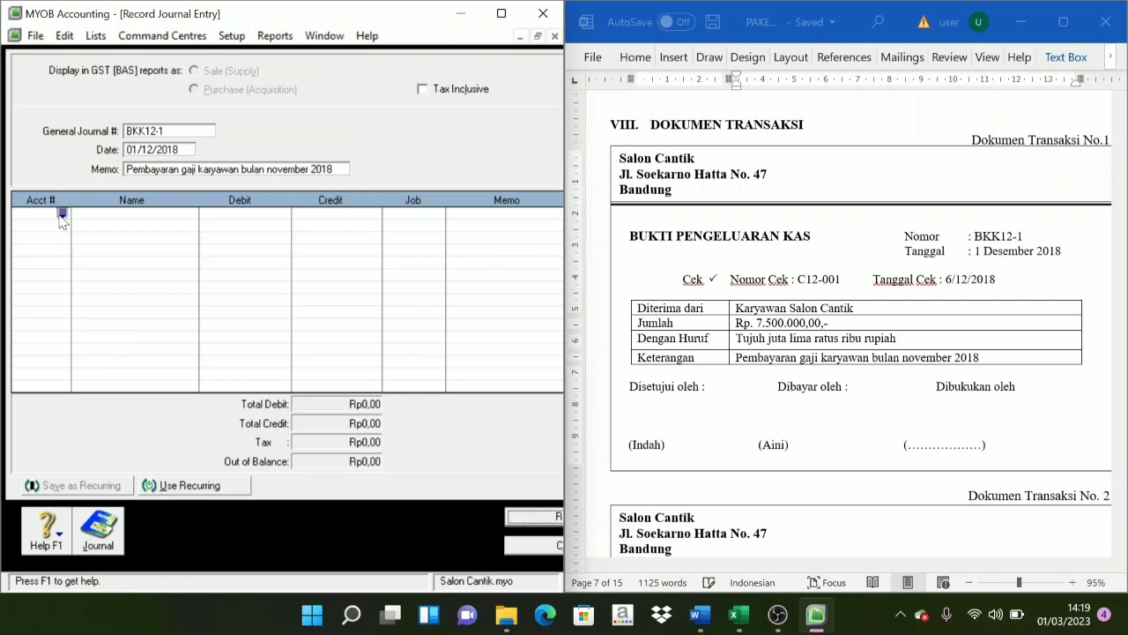
pyautogui.click(63, 215)
pyautogui.write('2-1200')
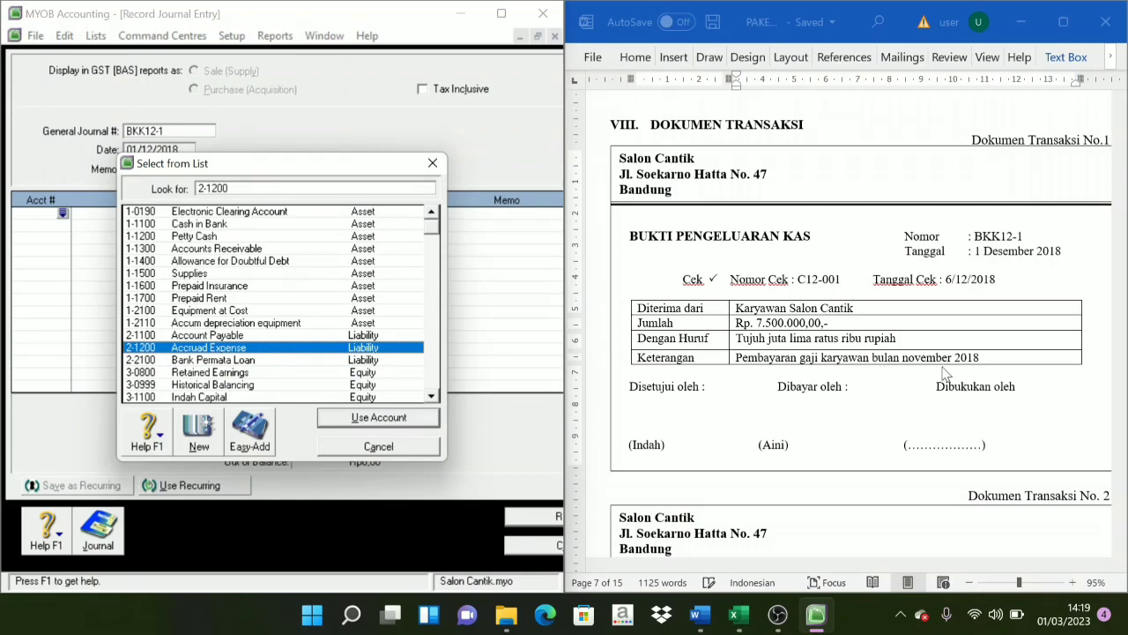
pyautogui.click(377, 418)
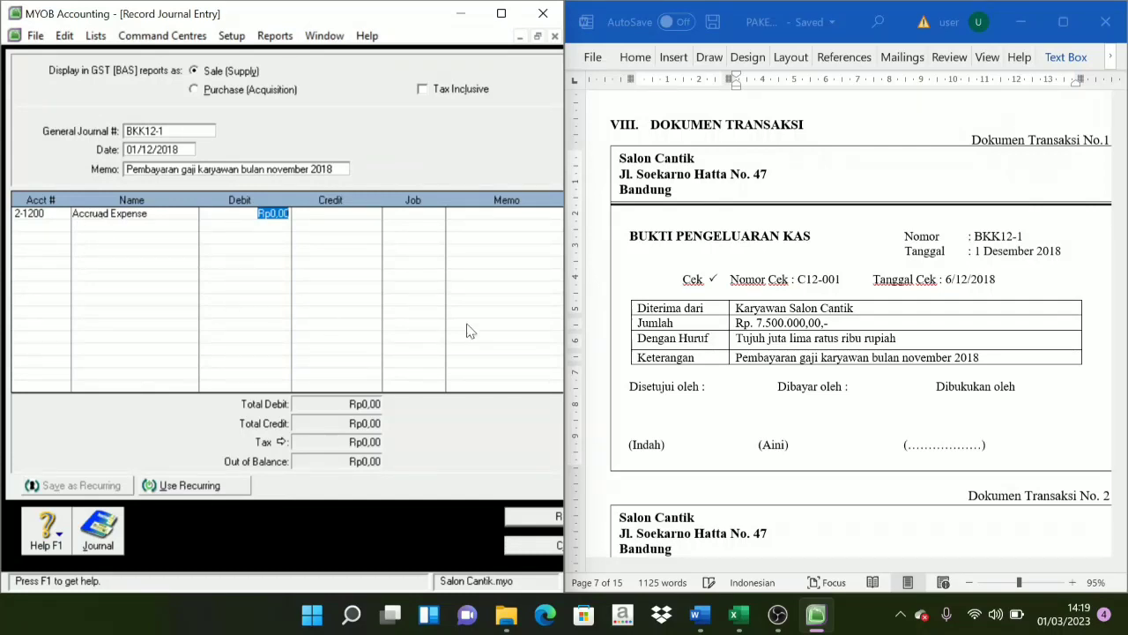
pyautogui.write('7.500.00')
pyautogui.press('Tab')
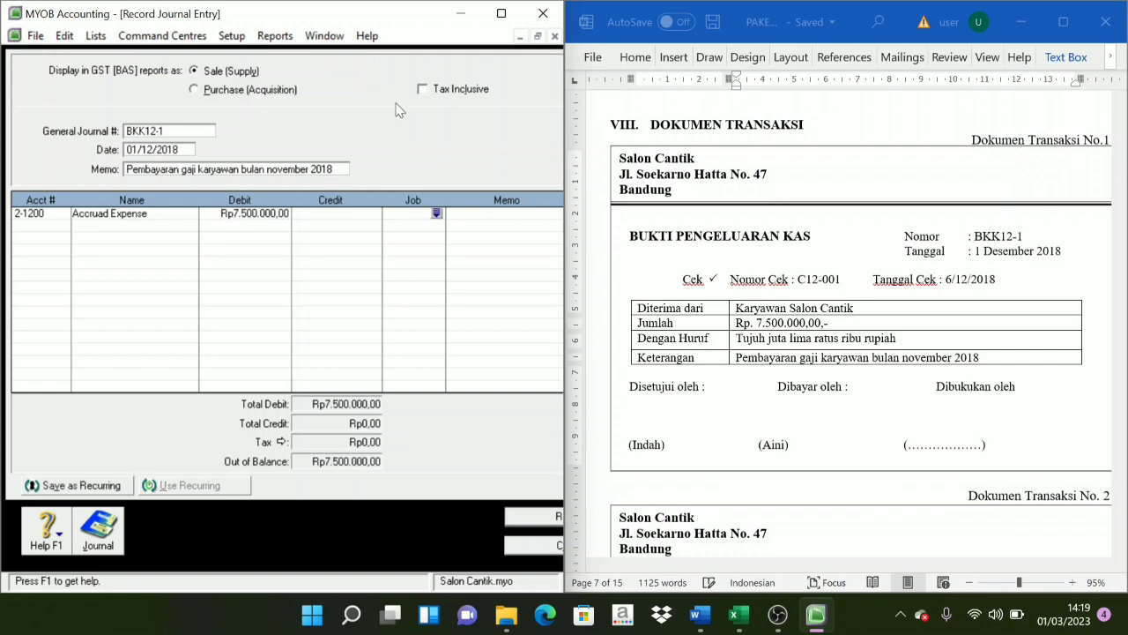
# Add account 1-1100 Cash in Bank on the second line with a credit of Rp7.500.000,00 and record the entry
pyautogui.click(59, 229)
pyautogui.click(62, 225)
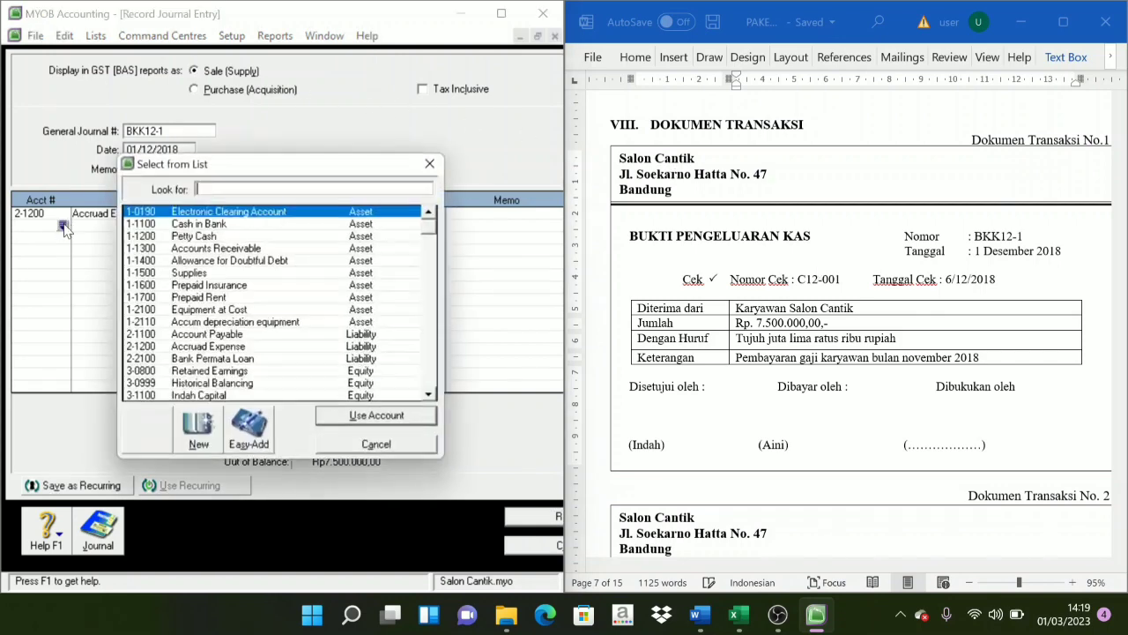
pyautogui.click(203, 225)
pyautogui.click(394, 420)
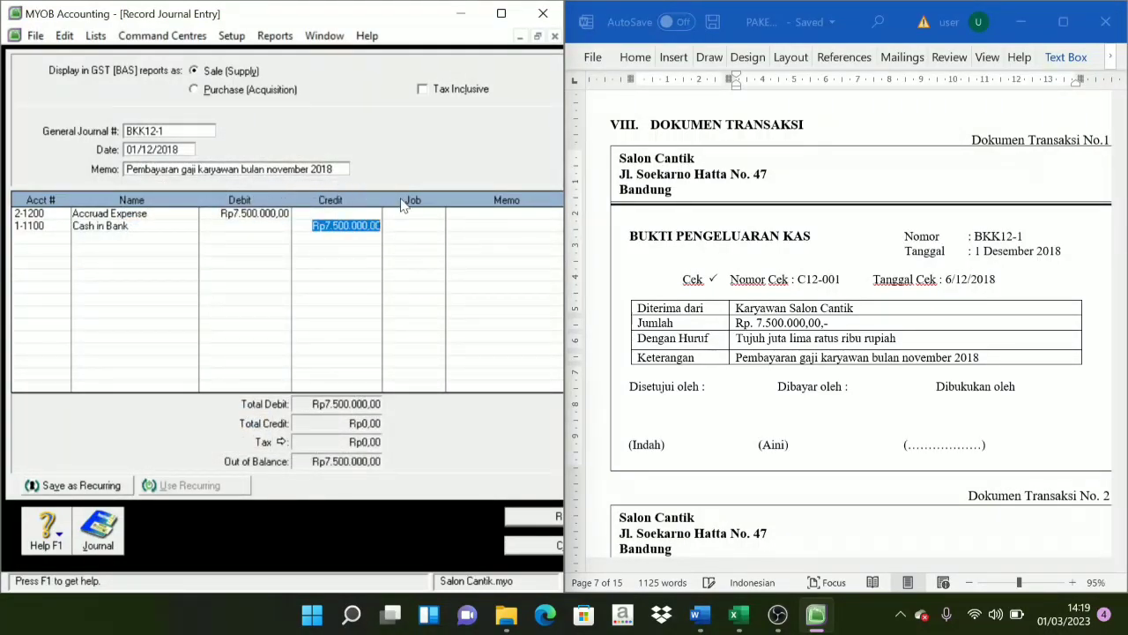
pyautogui.press('Tab')
pyautogui.click(509, 517)
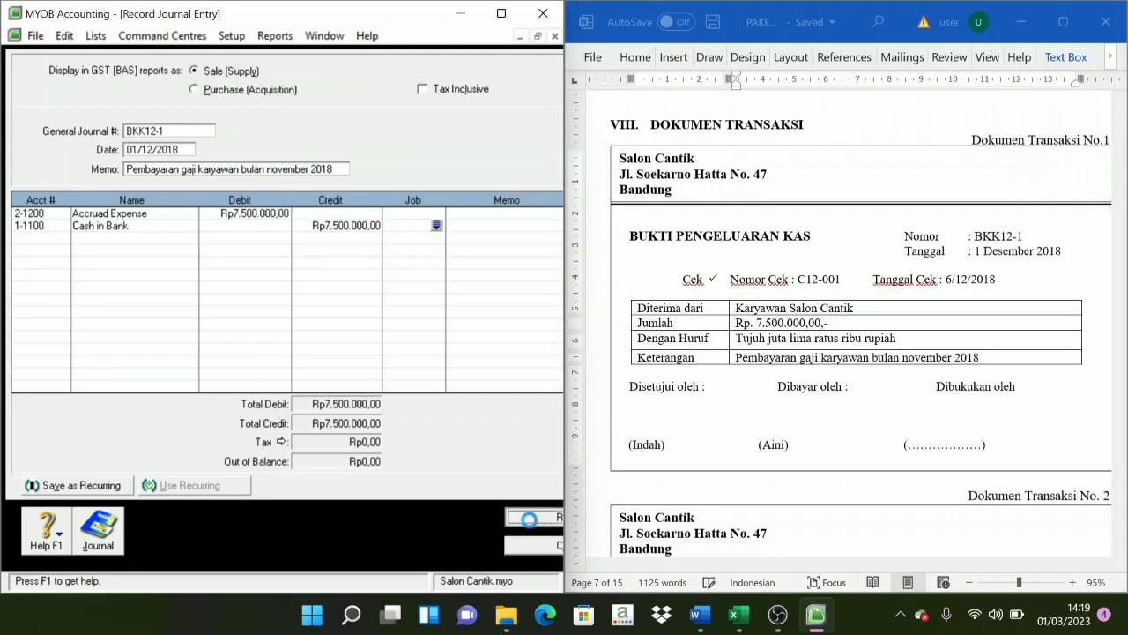
# Number the next journal entry V12-1 and date it 02/12/2018, following the second transaction document
pyautogui.scroll(-5, 924, 401)
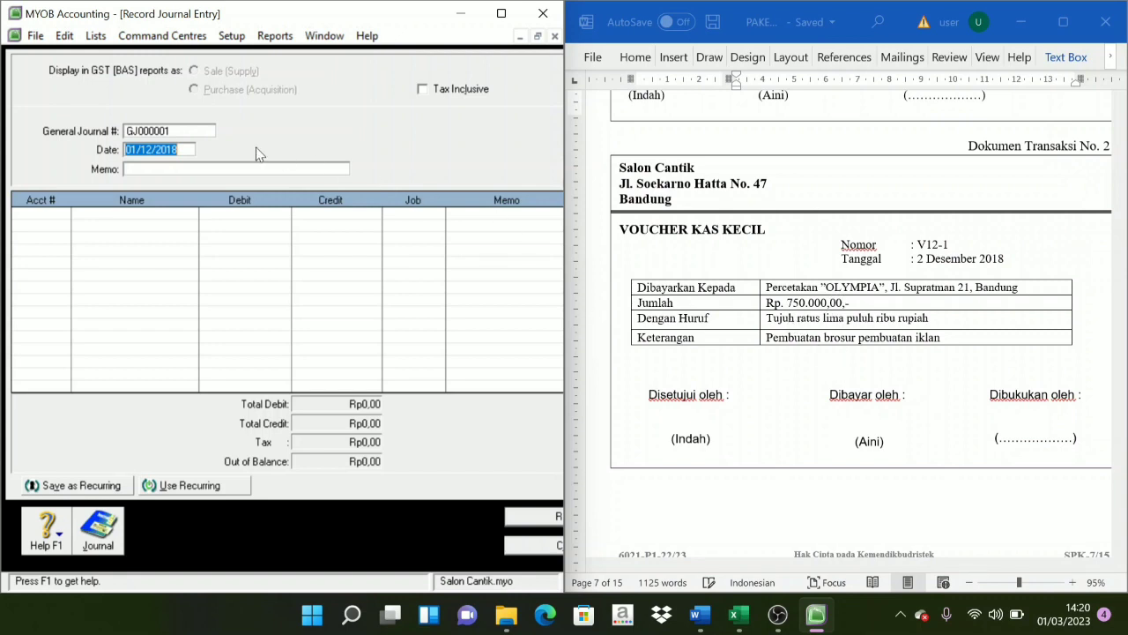
pyautogui.hotkey('shift', 'Tab')
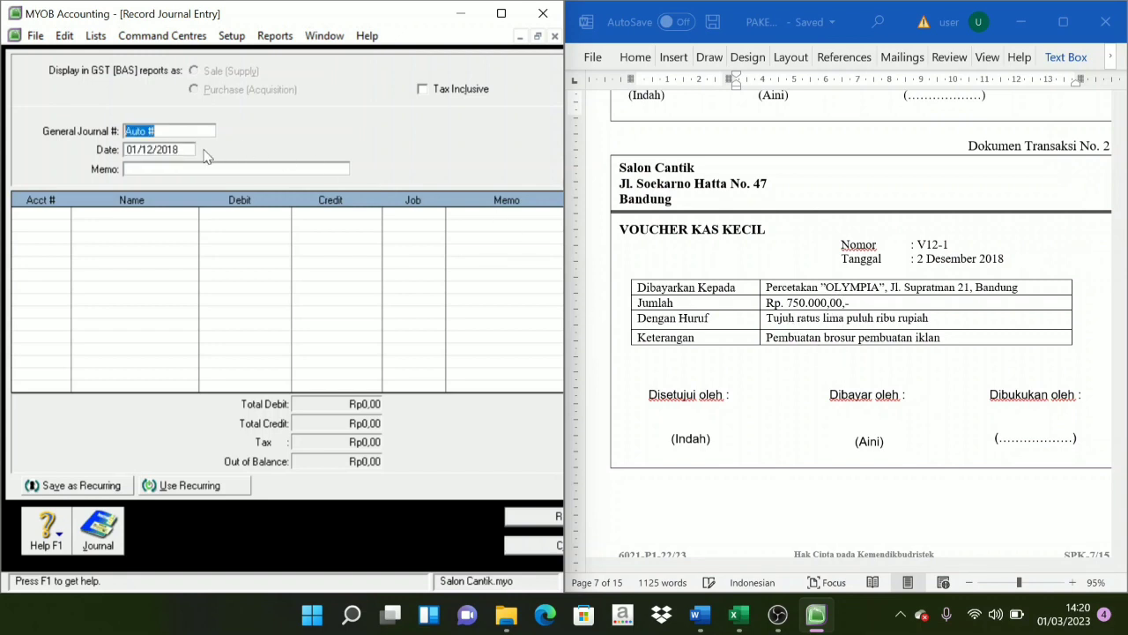
pyautogui.write('V12-1')
pyautogui.press('Tab')
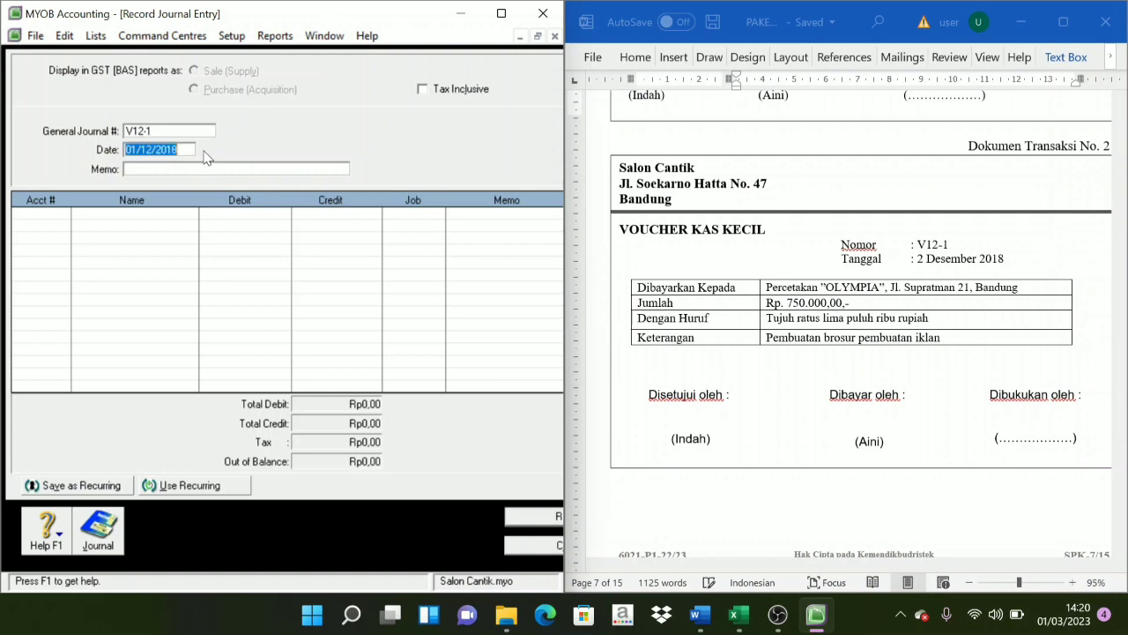
pyautogui.press('End')
pyautogui.press('BackSpace')
pyautogui.write('2')
pyautogui.press('Tab')
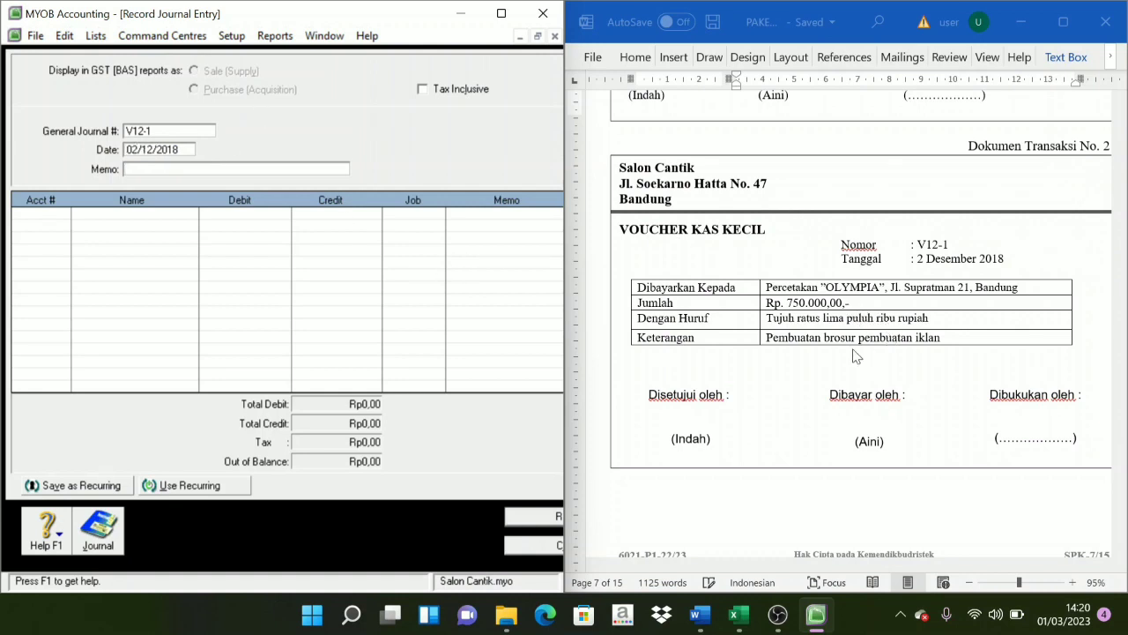
# Copy the description "Pembuatan brosur pembuatan iklan" from the petty cash voucher into the journal entry's memo
pyautogui.click(853, 347)
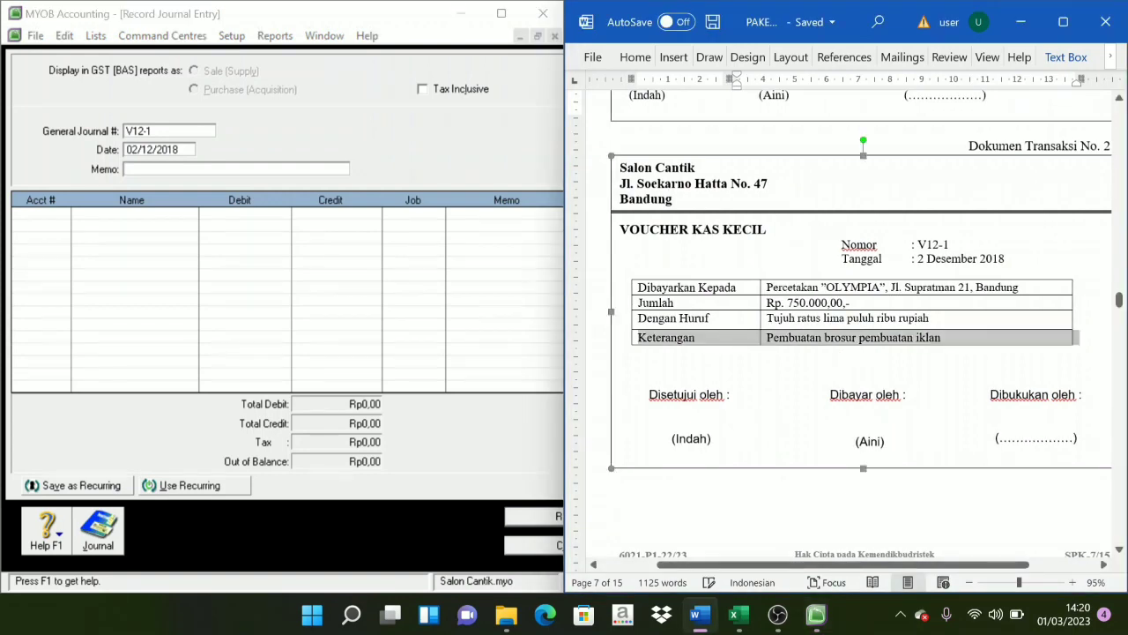
pyautogui.tripleClick(774, 342)
pyautogui.hotkey('ctrl', 'c')
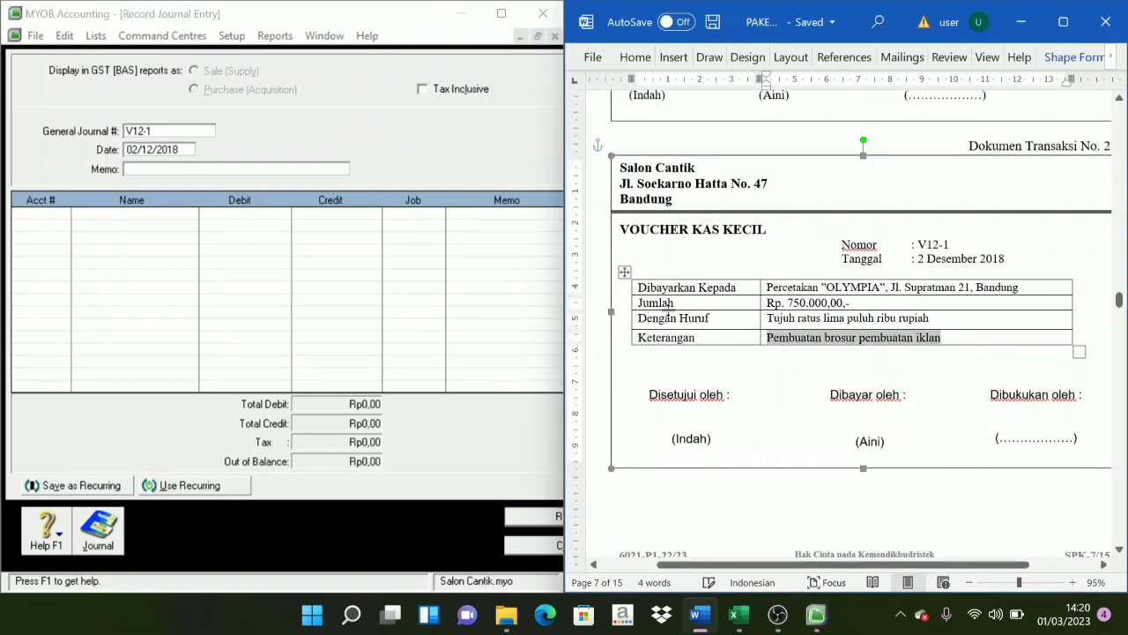
pyautogui.hotkey('alt', 'Tab')
pyautogui.hotkey('ctrl', 'v')
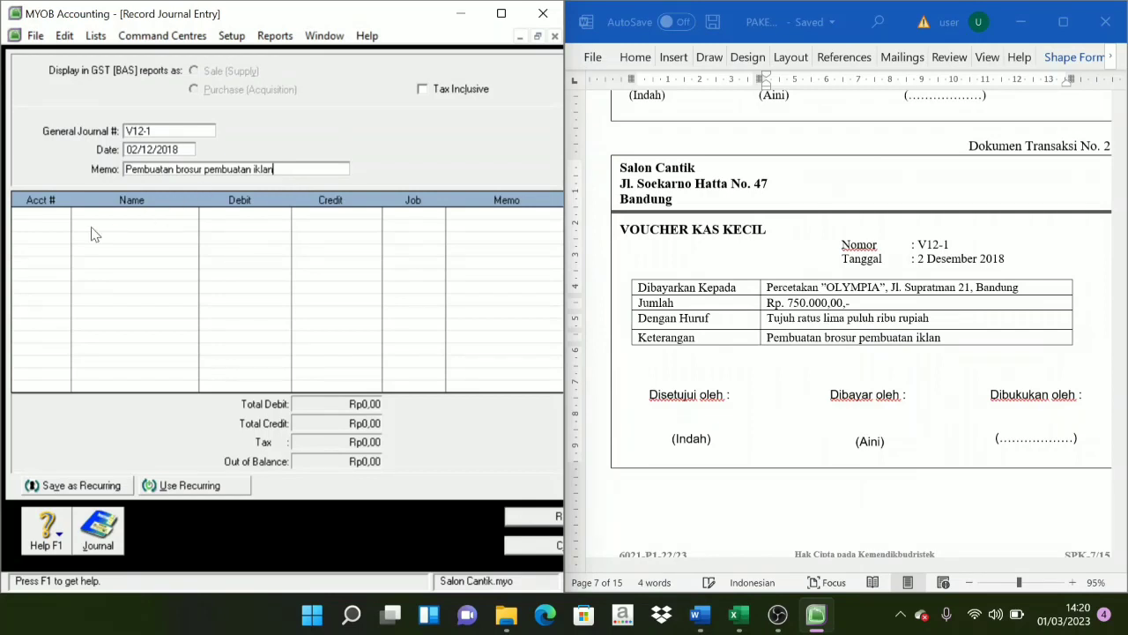
# Enter account 6-1000 Advertising Expenses on the first journal line with a debit of Rp750.000,00
pyautogui.click(57, 228)
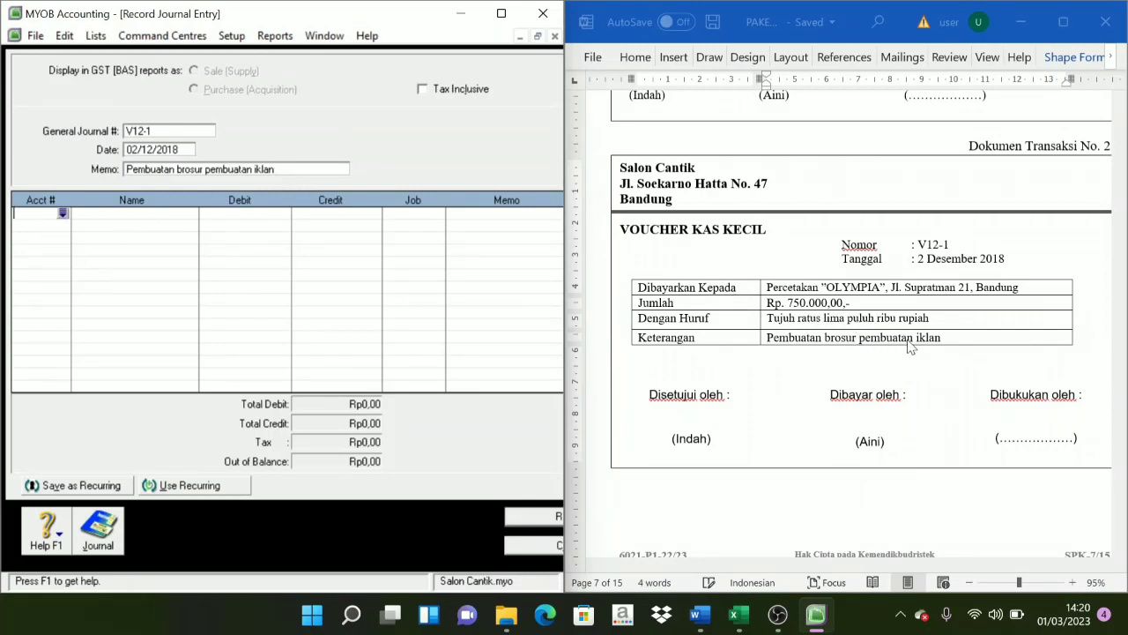
pyautogui.click(62, 214)
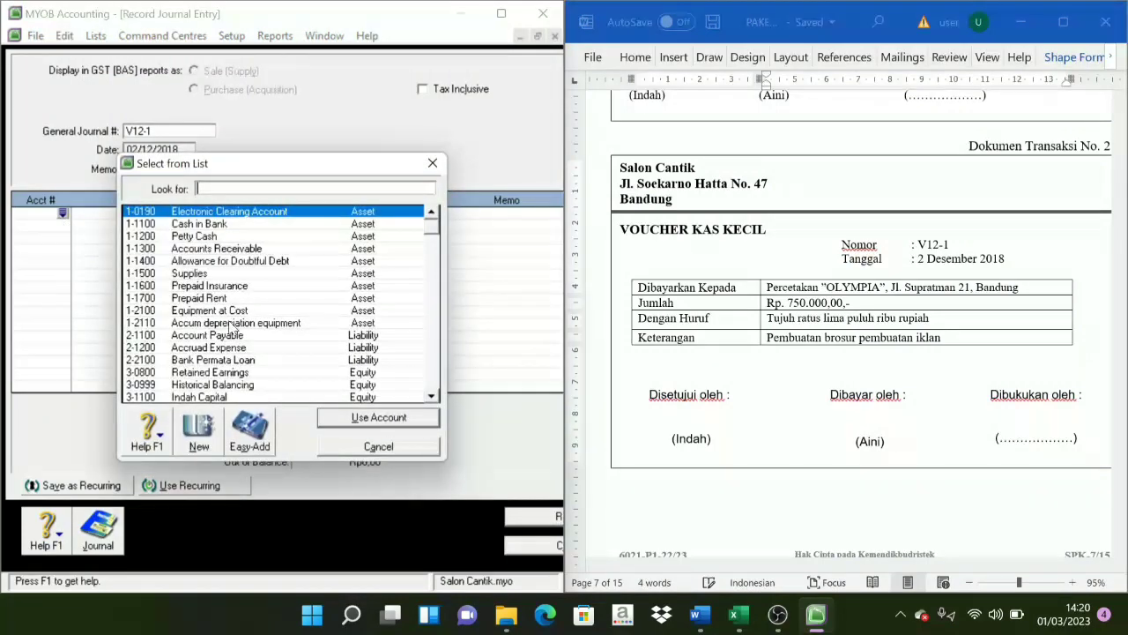
pyautogui.scroll(-2, 206, 330)
pyautogui.scroll(-2, 207, 330)
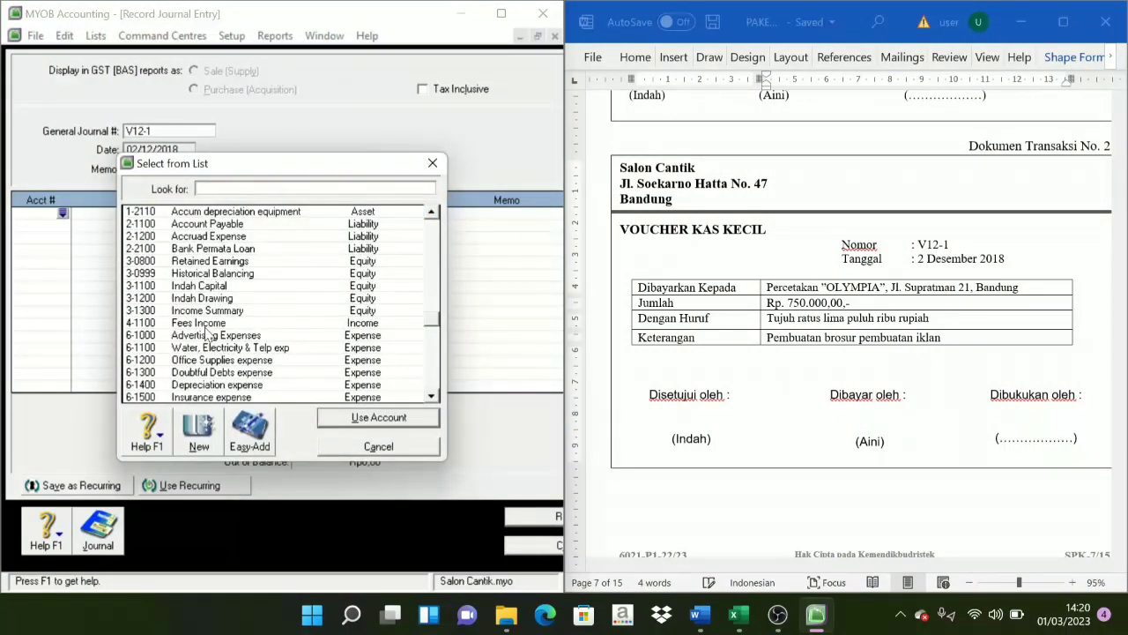
pyautogui.write('6-1000')
pyautogui.click(377, 416)
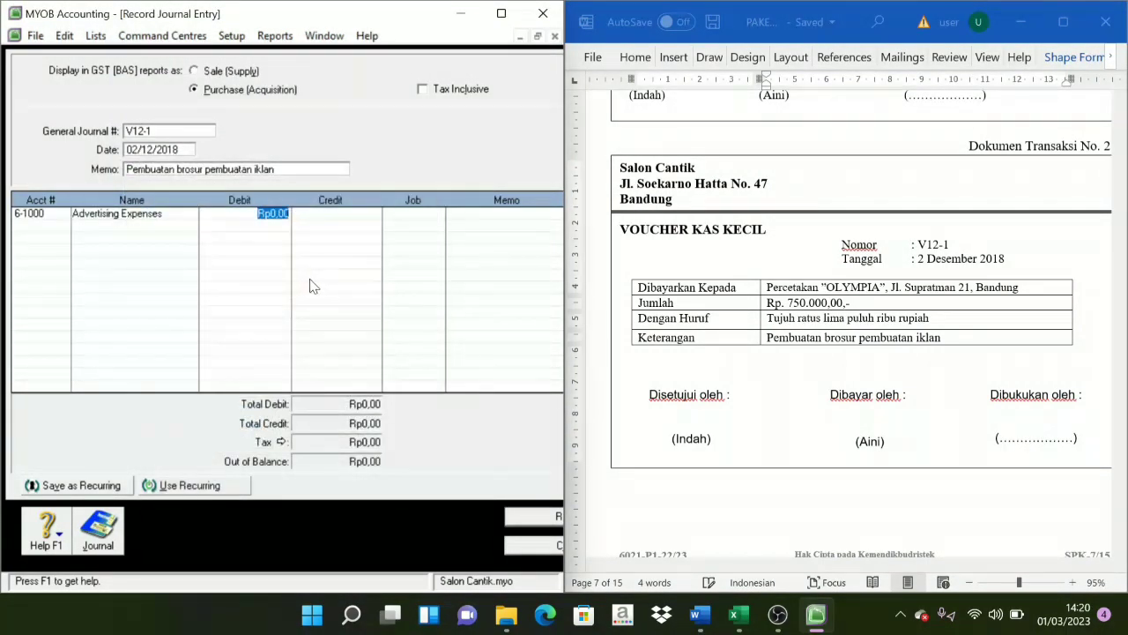
pyautogui.write('750000')
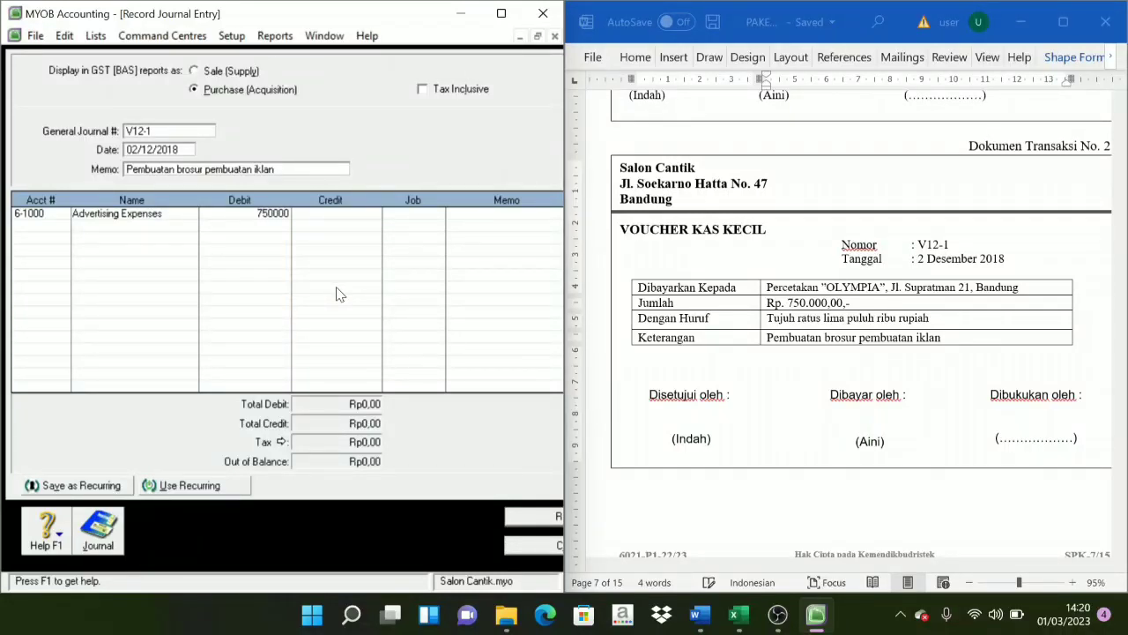
pyautogui.press('Tab')
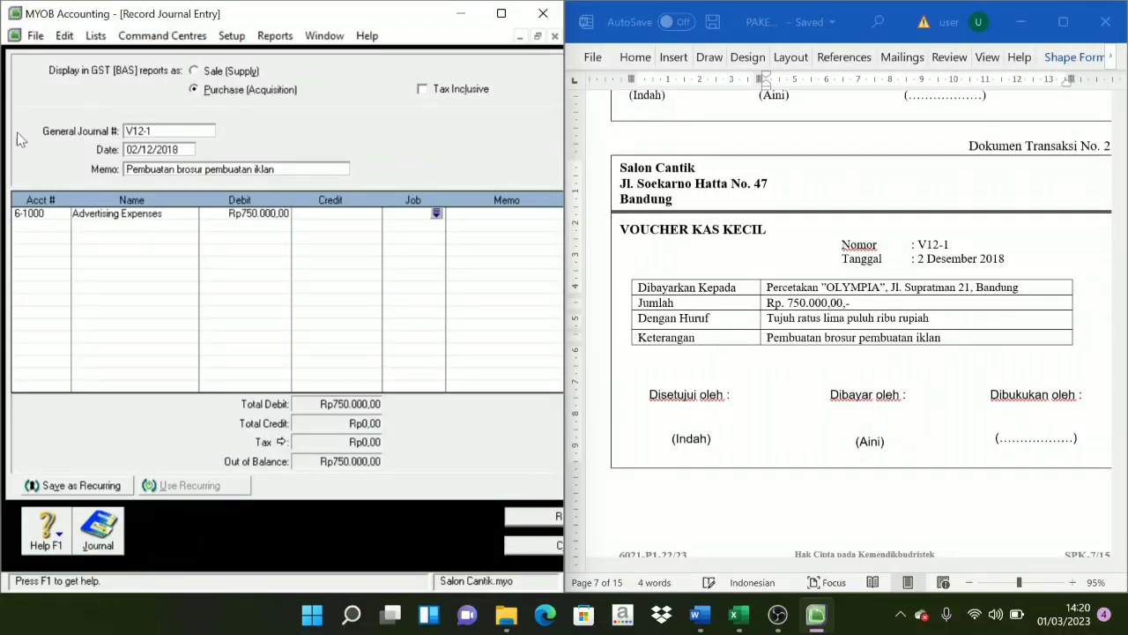
# Add account 1-1200 Petty Cash on the second line with a credit of Rp750.000,00 and record the entry
pyautogui.click(27, 236)
pyautogui.click(64, 227)
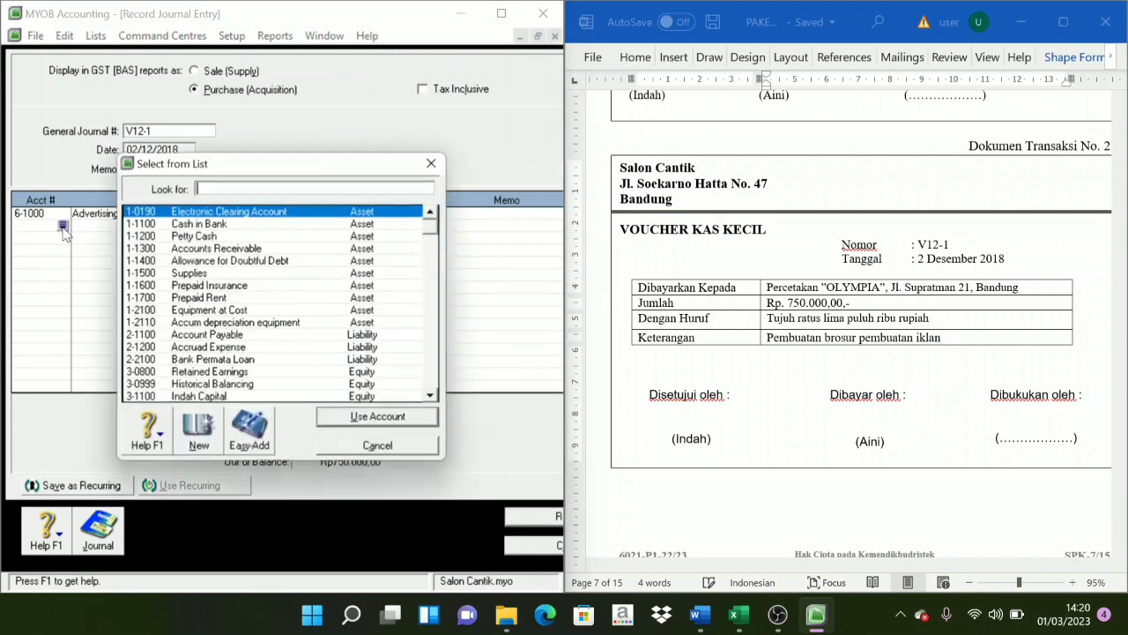
pyautogui.click(212, 237)
pyautogui.click(404, 418)
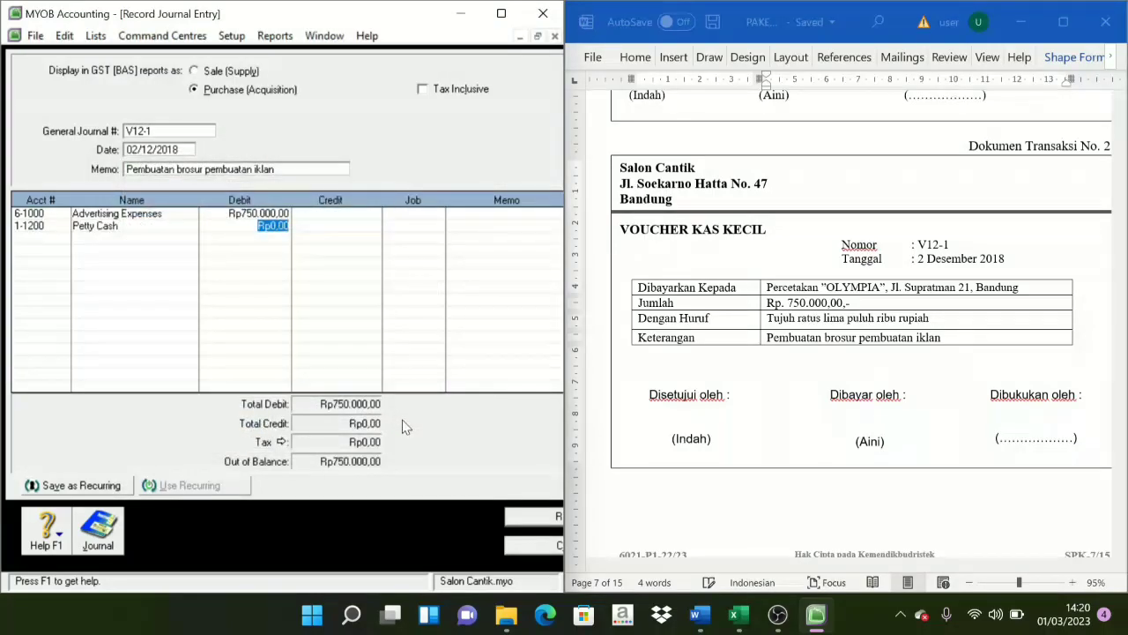
pyautogui.press('Tab')
pyautogui.press('Tab')
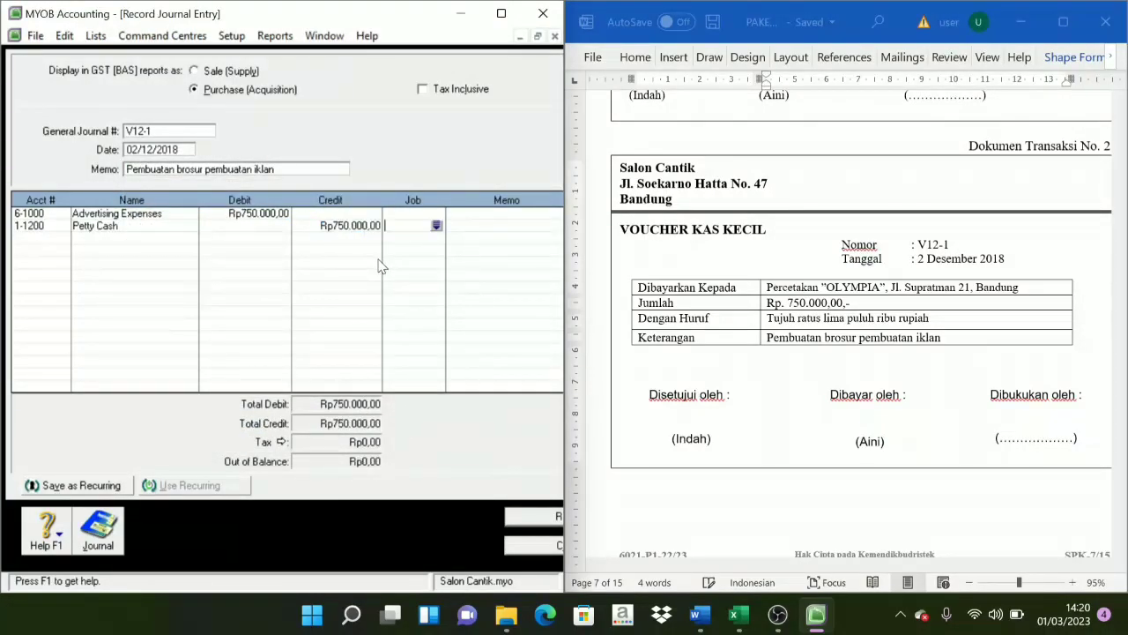
pyautogui.click(538, 519)
# Number the next journal entry BKM12-1 and date it 03/12/2018, following the third transaction document
pyautogui.scroll(-5, 1005, 370)
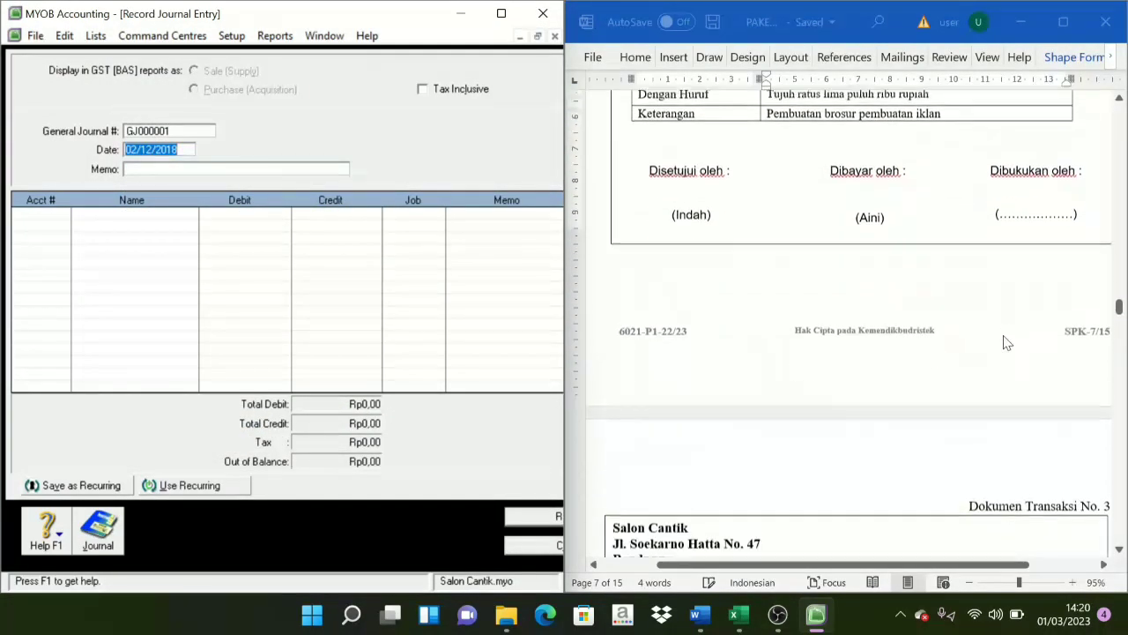
pyautogui.scroll(-4, 1011, 391)
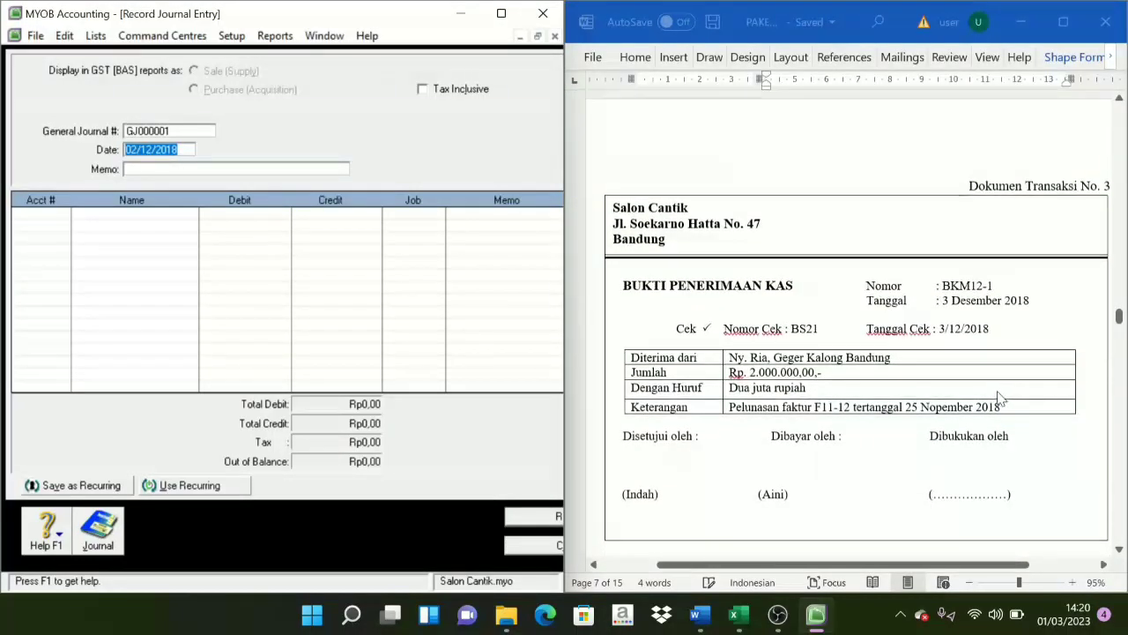
pyautogui.scroll(-1, 881, 397)
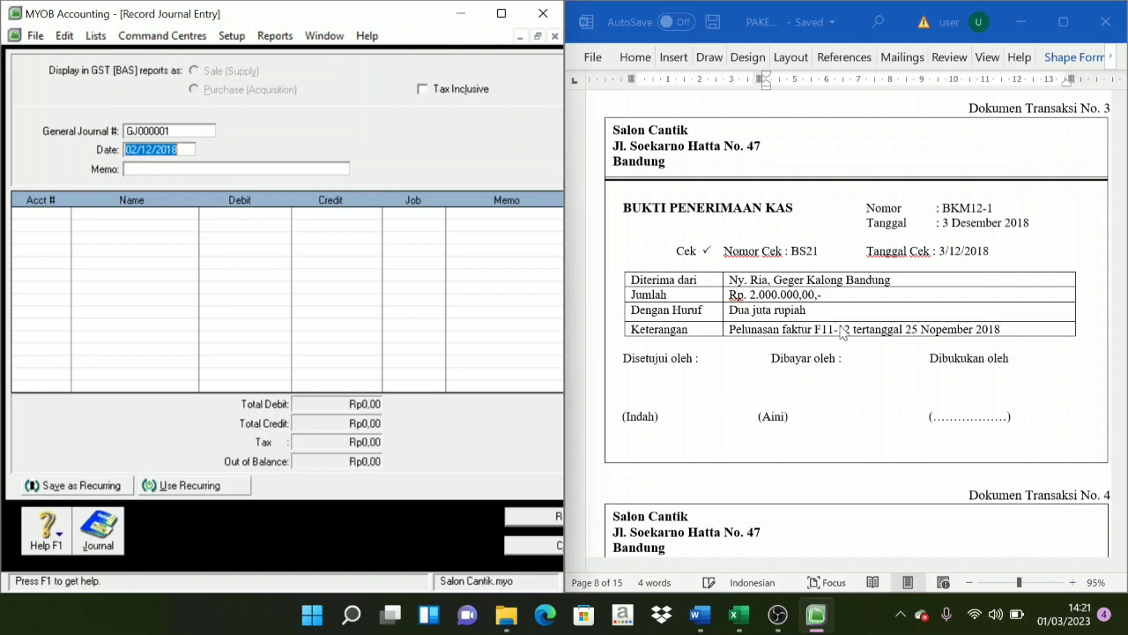
pyautogui.click(173, 131)
pyautogui.press('Tab')
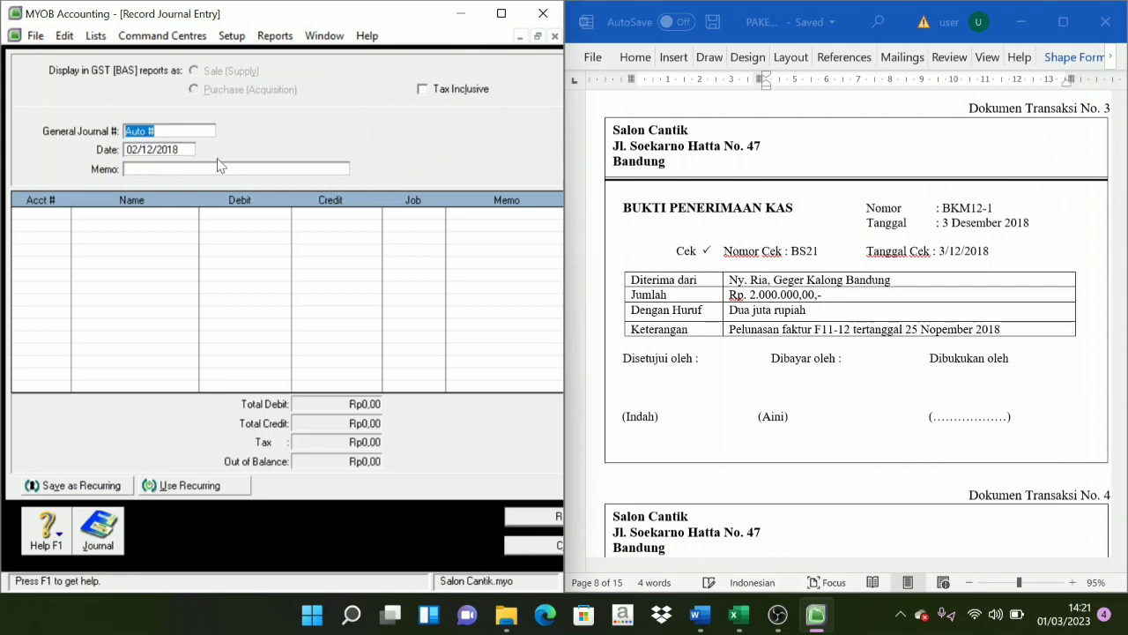
pyautogui.write('BKM12-1')
pyautogui.press('Tab')
pyautogui.press('End')
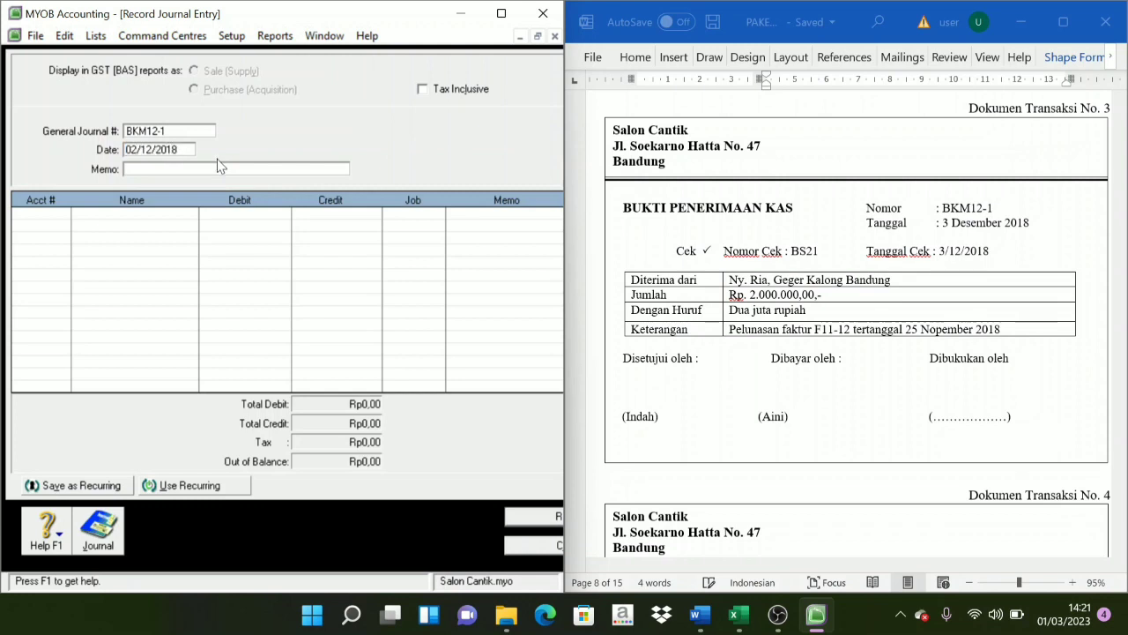
pyautogui.press('BackSpace')
pyautogui.write('3')
pyautogui.press('Tab')
# Copy the description "Pelunasan faktur F11-12 tertanggal 25 Nopember 2018" from the cash receipt into the journal entry's memo
pyautogui.click(828, 330)
pyautogui.click(616, 331)
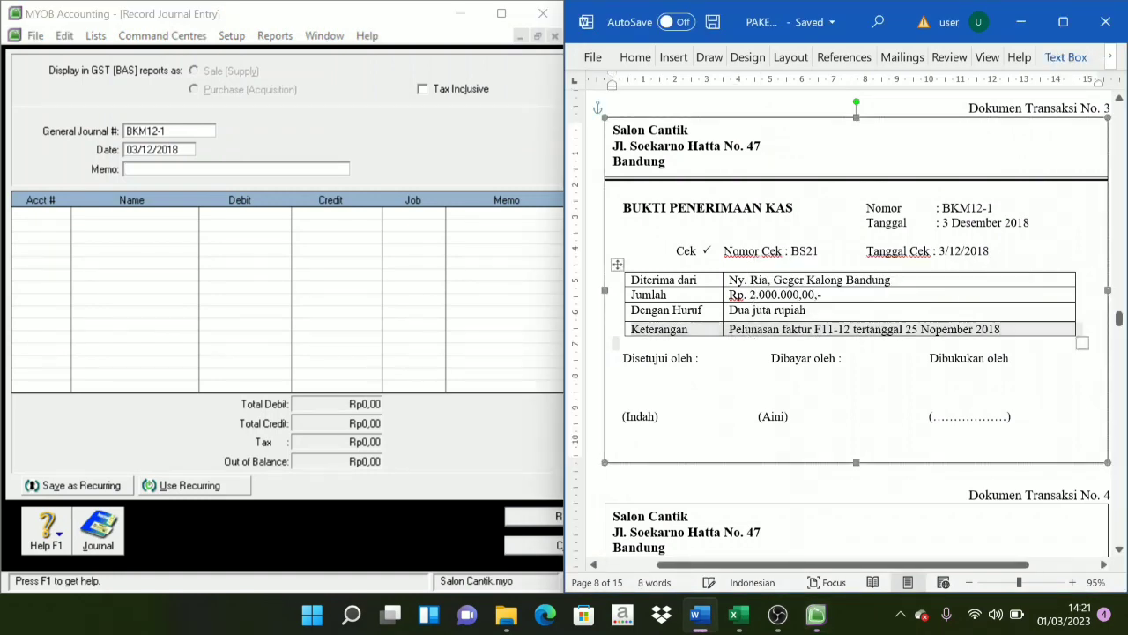
pyautogui.tripleClick(747, 333)
pyautogui.click(747, 335)
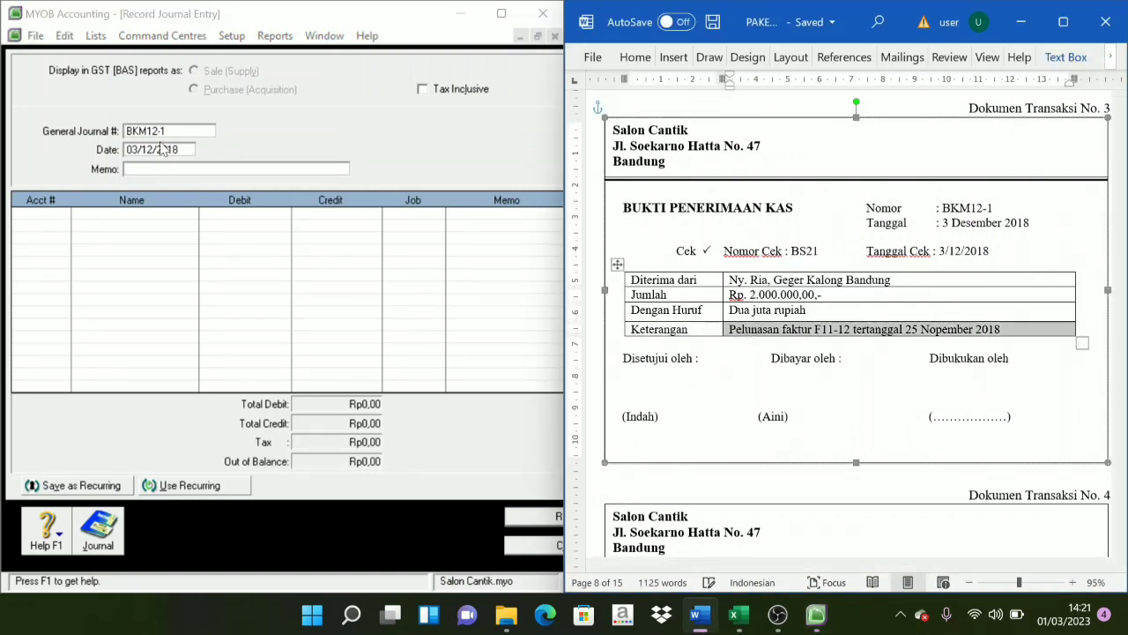
pyautogui.click(141, 169)
pyautogui.hotkey('ctrl', 'v')
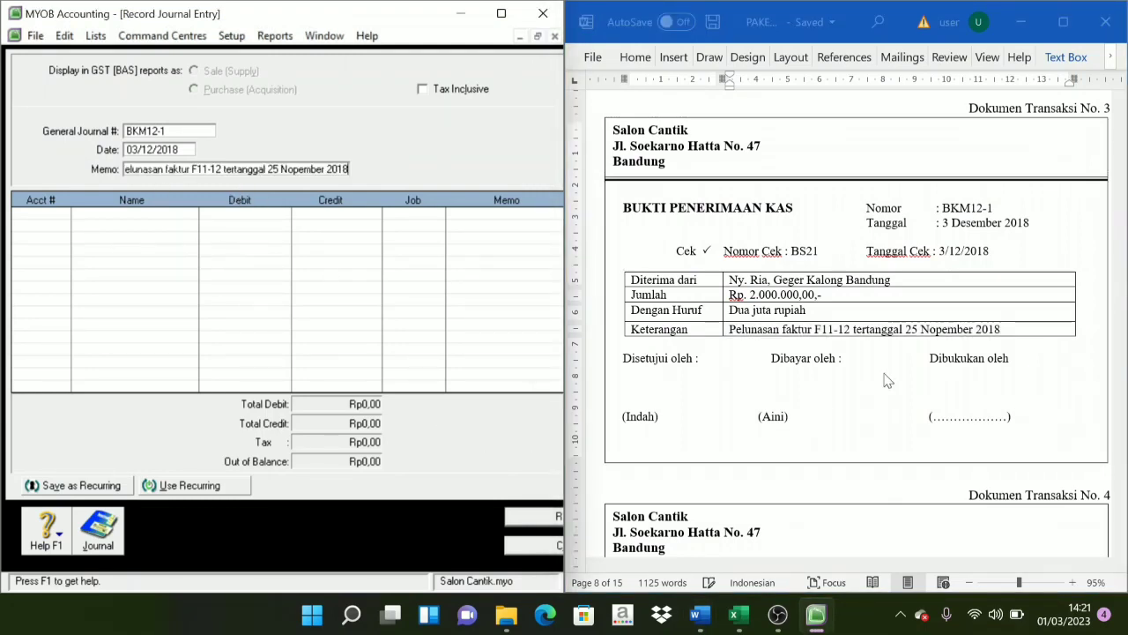
# Enter account 1-1100 Cash in Bank on the first journal line with a debit of Rp2.000.000,00
pyautogui.click(41, 215)
pyautogui.click(64, 214)
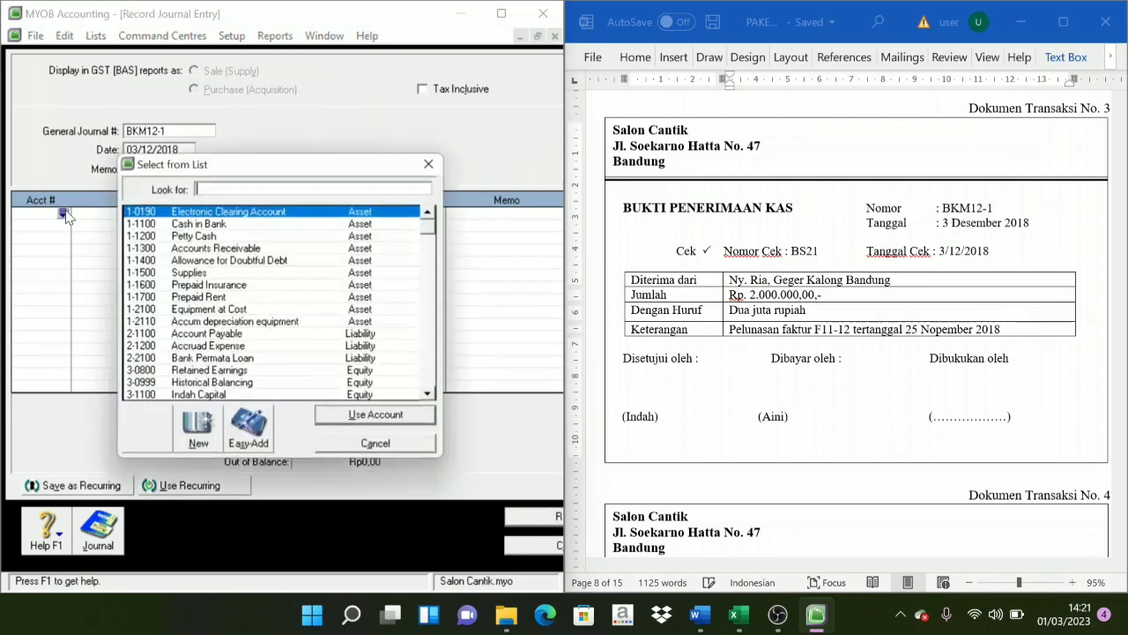
pyautogui.click(222, 226)
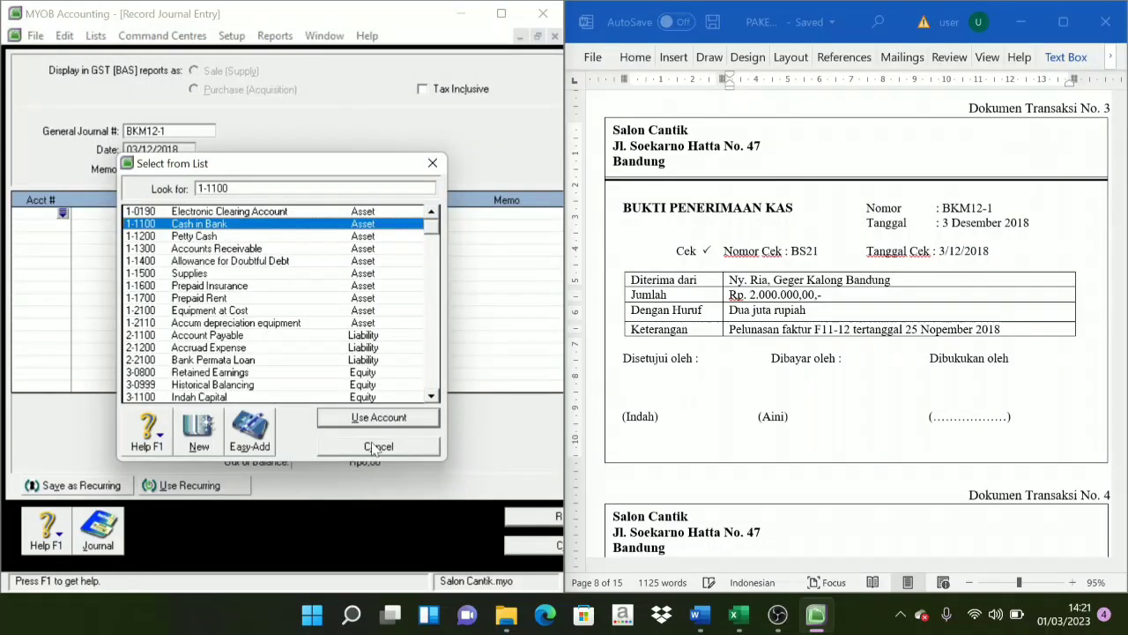
pyautogui.click(379, 421)
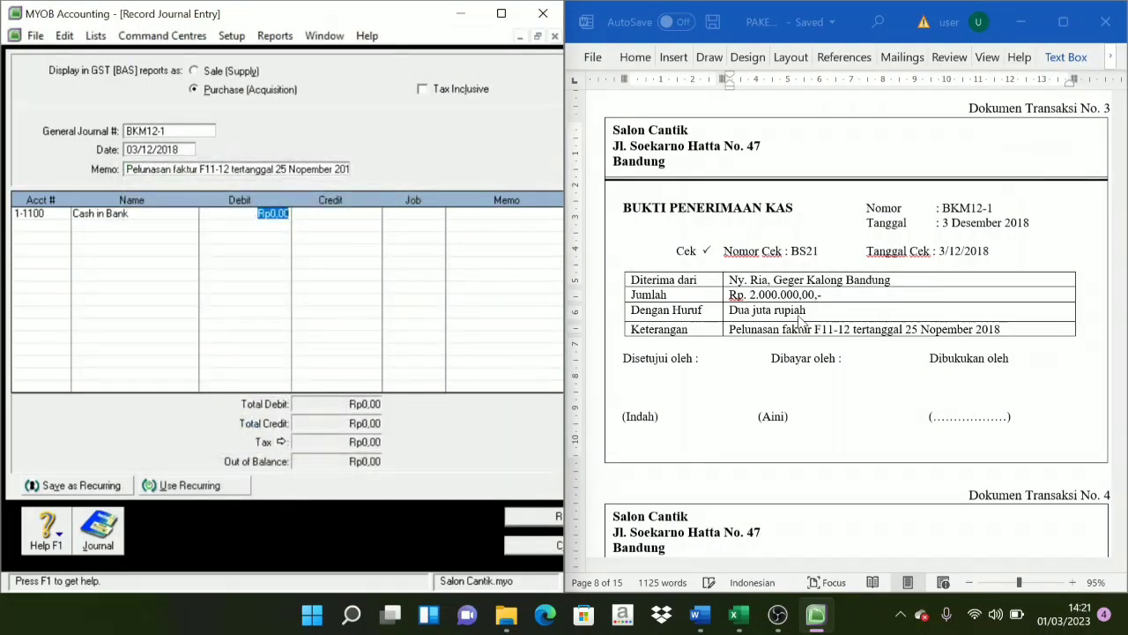
pyautogui.write('2.')
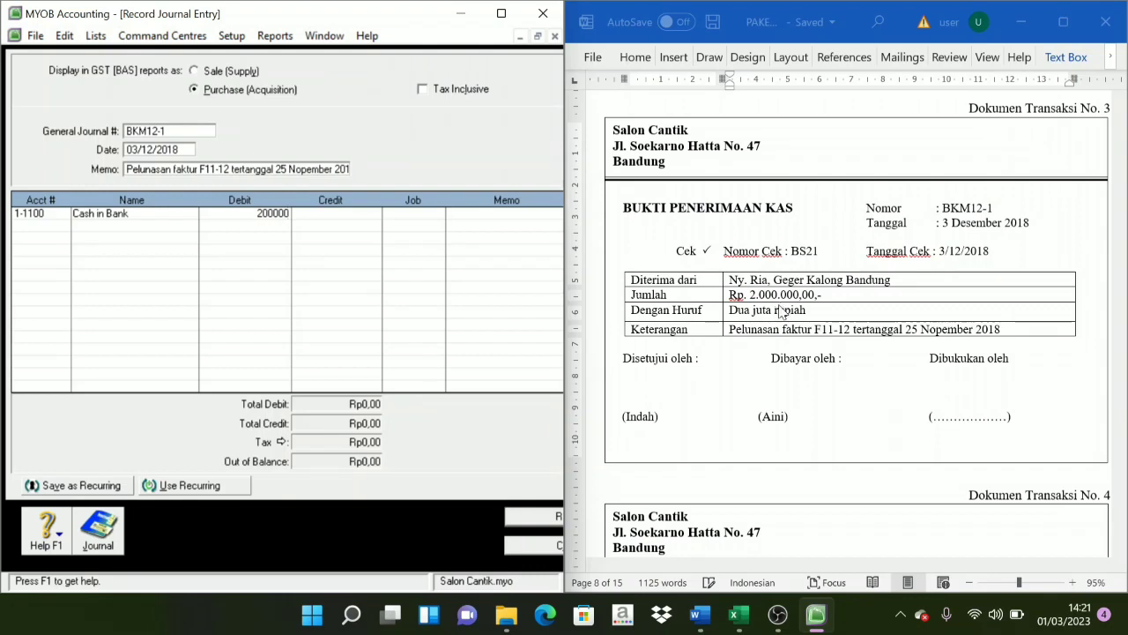
pyautogui.write('000.000')
pyautogui.press('Tab')
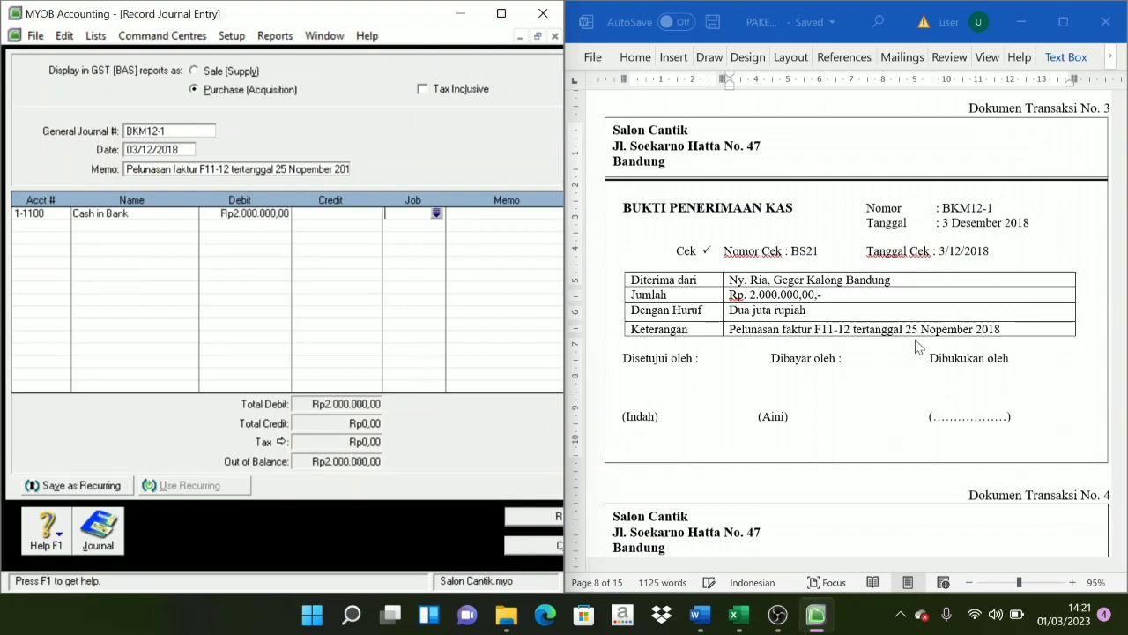
# Add the linked account 1-1300 Accounts Receivable on the second line with a credit of Rp2.000.000,00 and record the entry
pyautogui.click(33, 227)
pyautogui.click(63, 226)
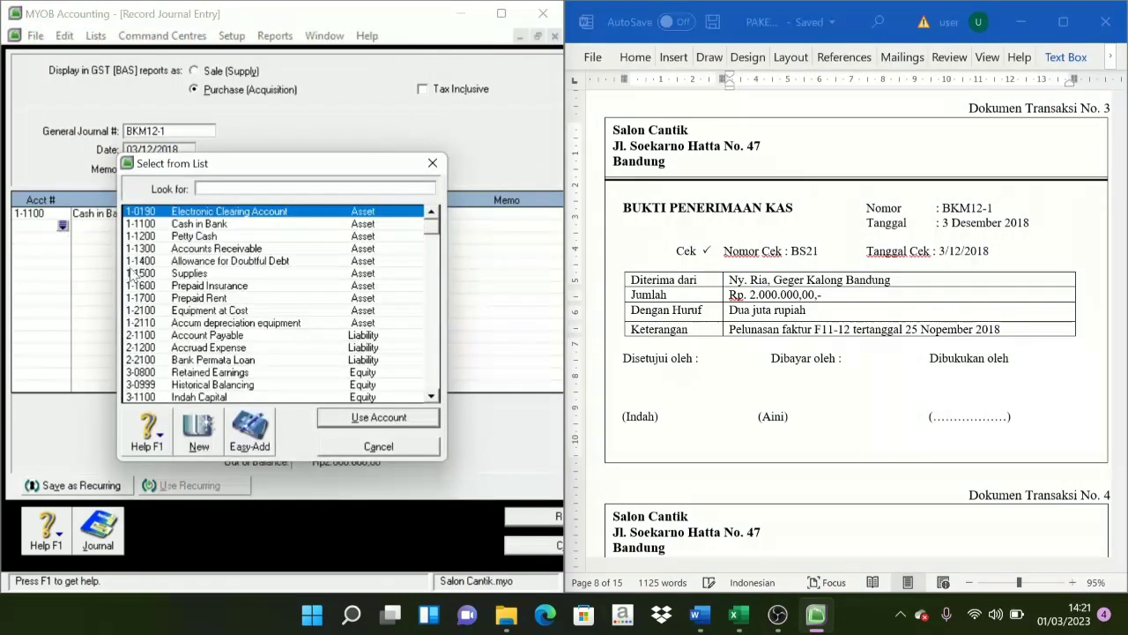
pyautogui.scroll(-3, 224, 333)
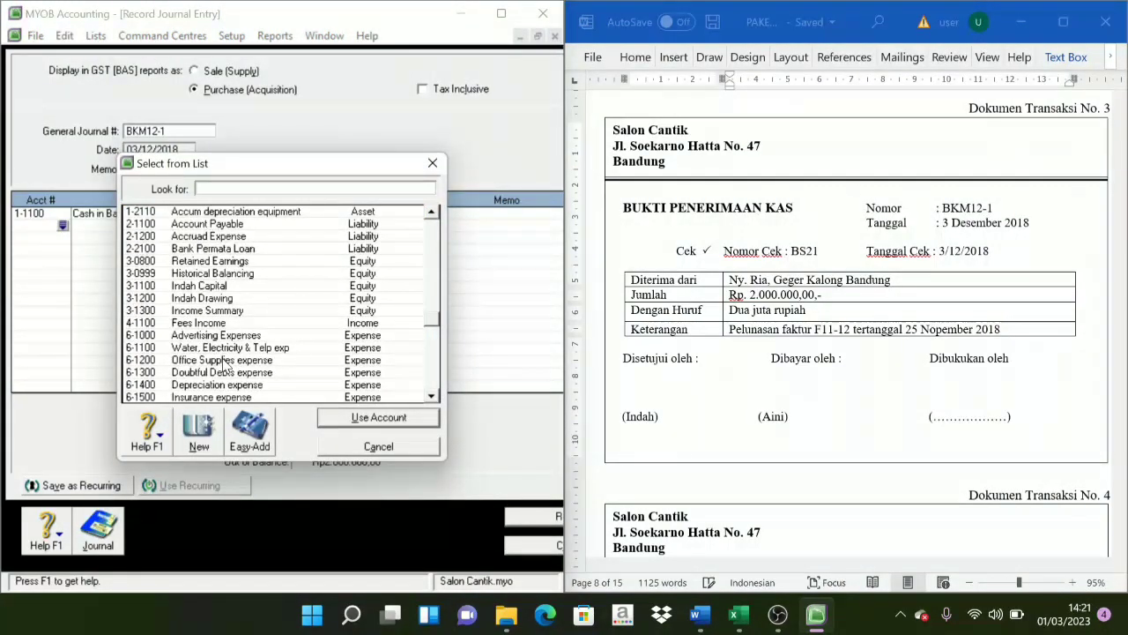
pyautogui.write('1-1300')
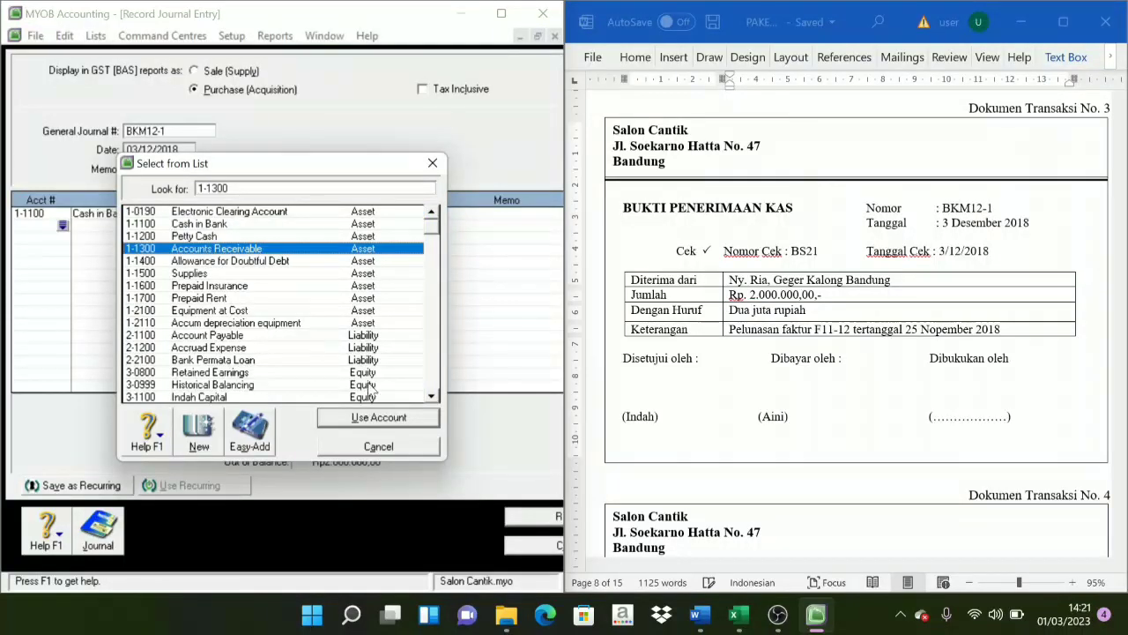
pyautogui.click(377, 418)
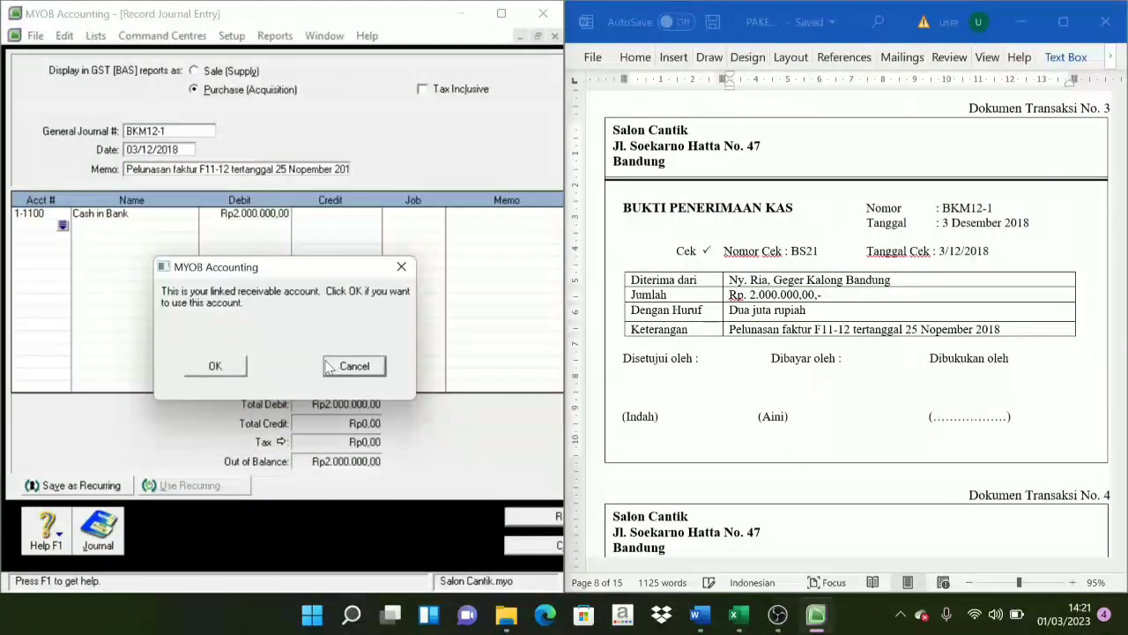
pyautogui.click(217, 365)
pyautogui.press('Tab')
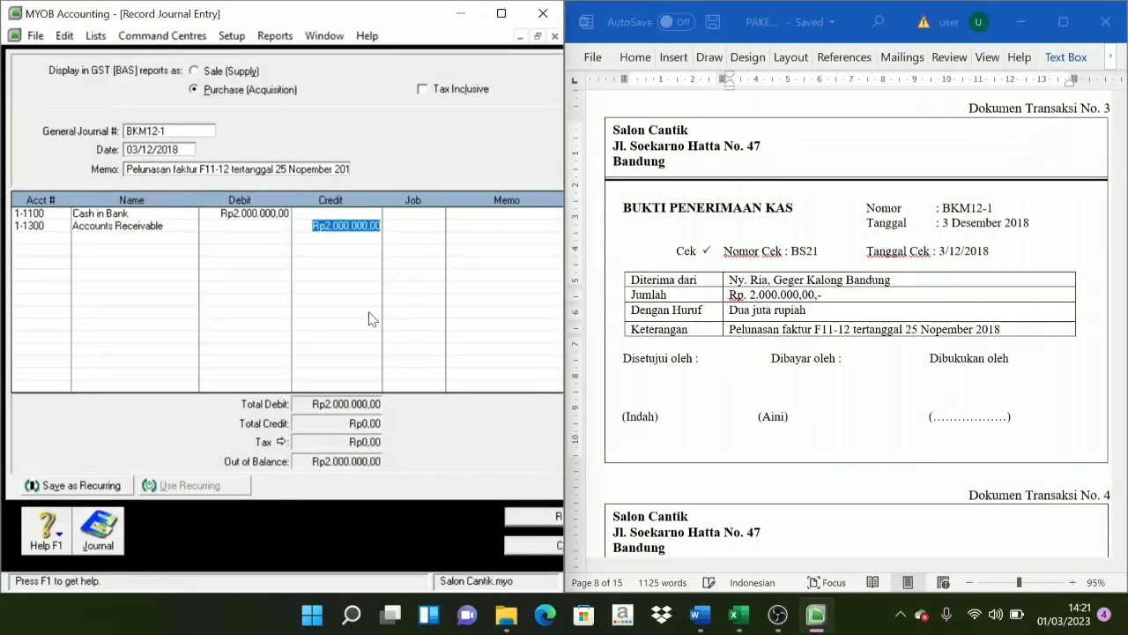
pyautogui.press('Tab')
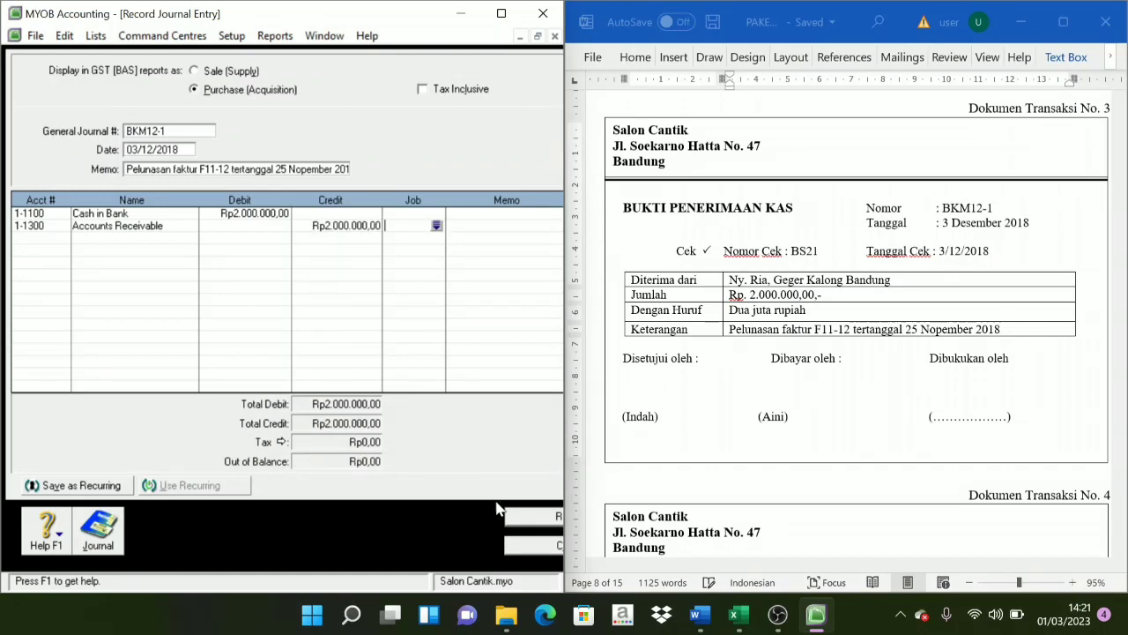
pyautogui.click(540, 519)
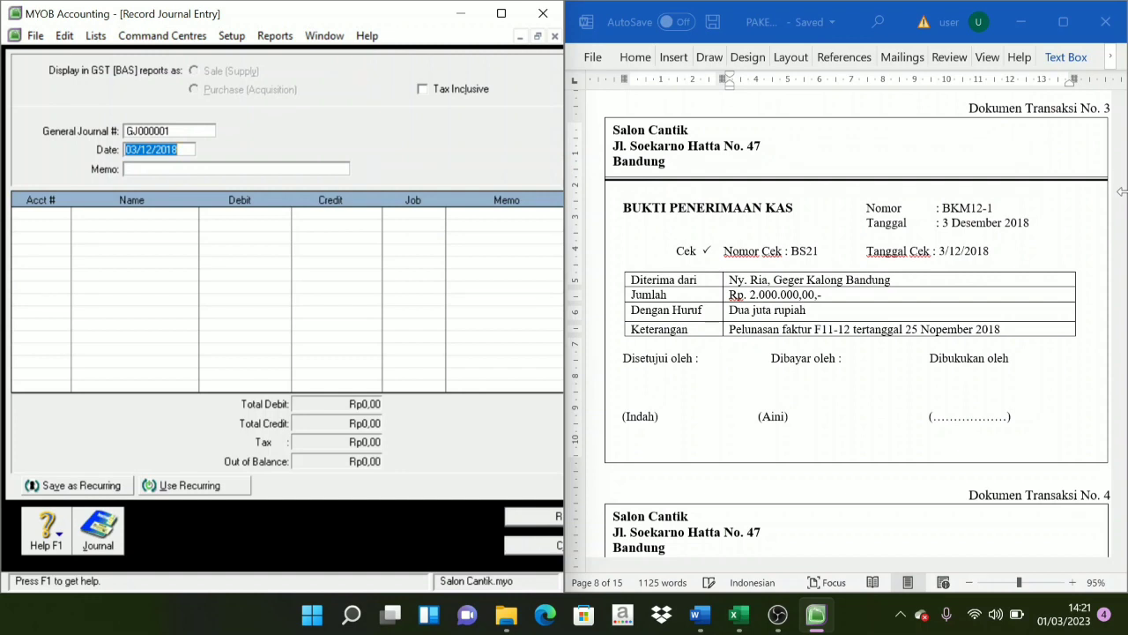
# Number the next journal entry V12-2 and date it 04/12/2018, following the fourth transaction document
pyautogui.scroll(-7, 925, 309)
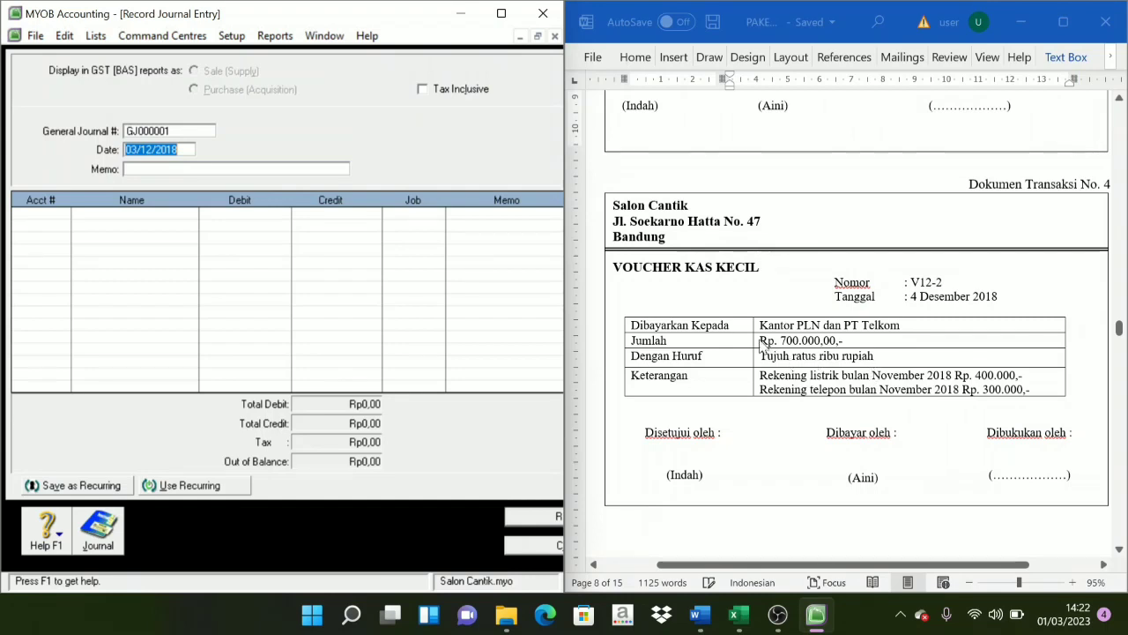
pyautogui.click(187, 134)
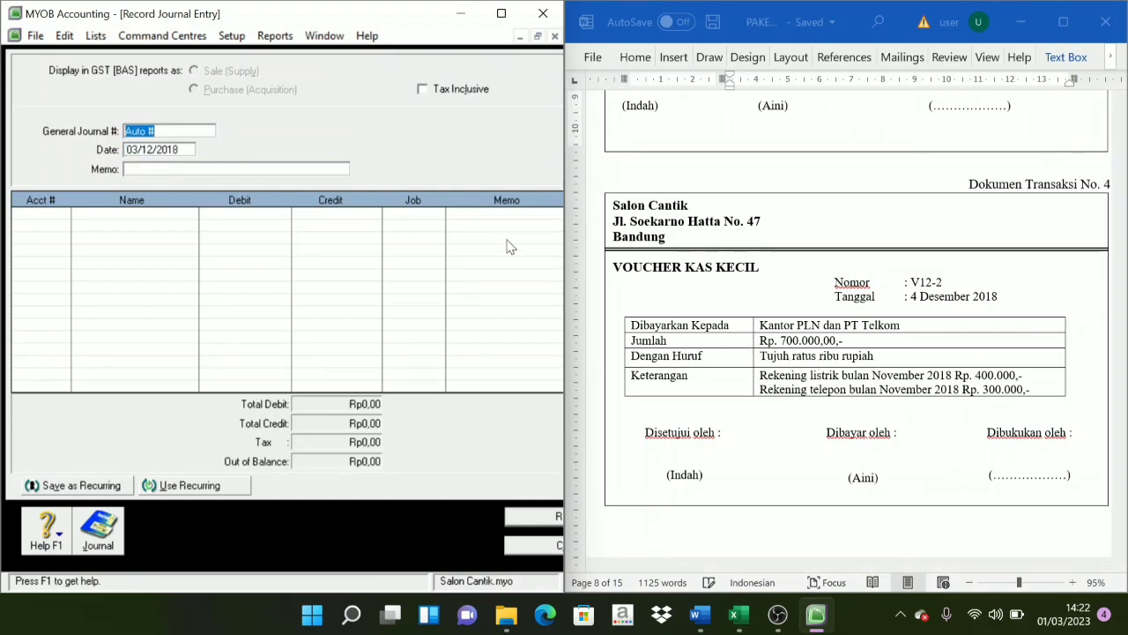
pyautogui.write('V12-2')
pyautogui.press('Tab')
pyautogui.write('4')
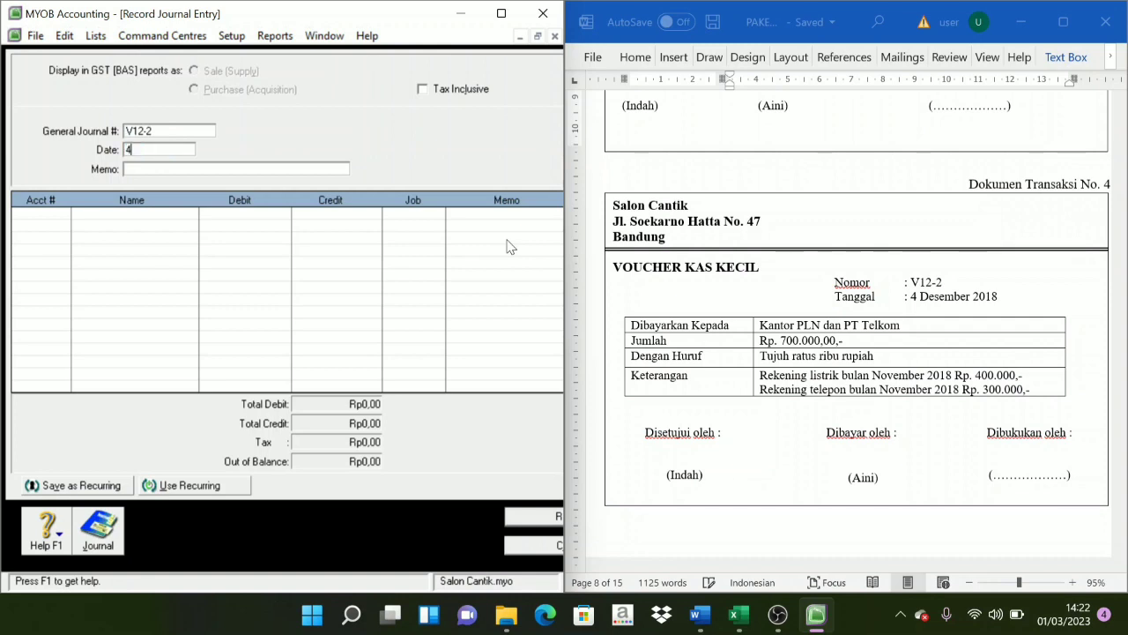
pyautogui.write('/12/2018')
pyautogui.press('Tab')
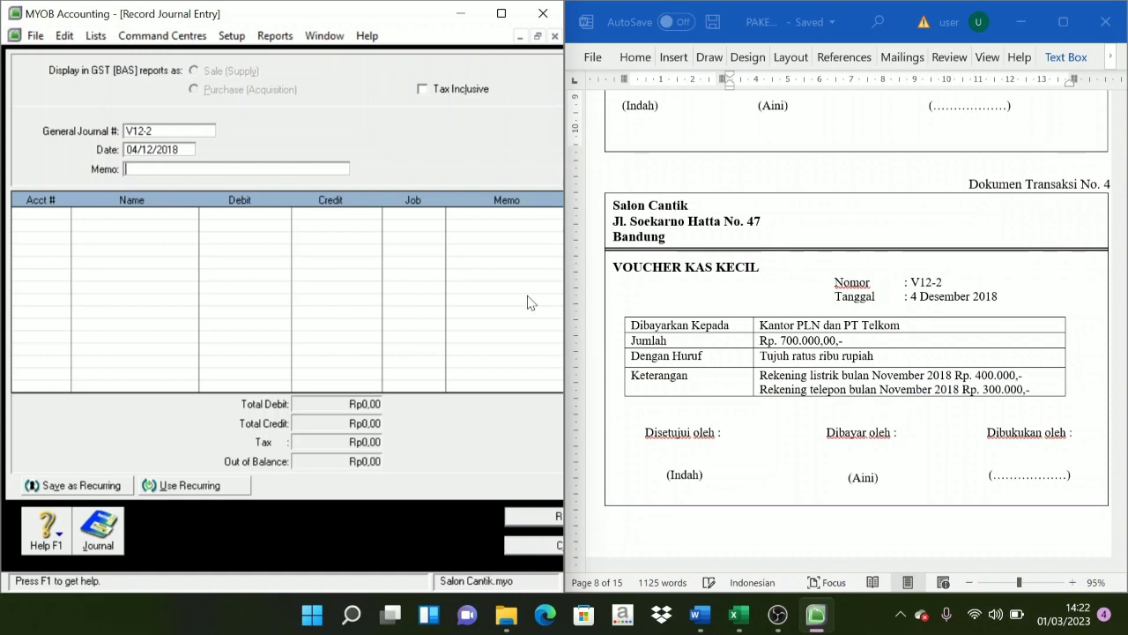
# Copy the description "Rekening listrik bulan November" from the petty cash voucher into the journal entry's memo
pyautogui.click(804, 393)
pyautogui.moveTo(759, 374); pyautogui.dragTo(926, 375)
pyautogui.hotkey('ctrl', 'c')
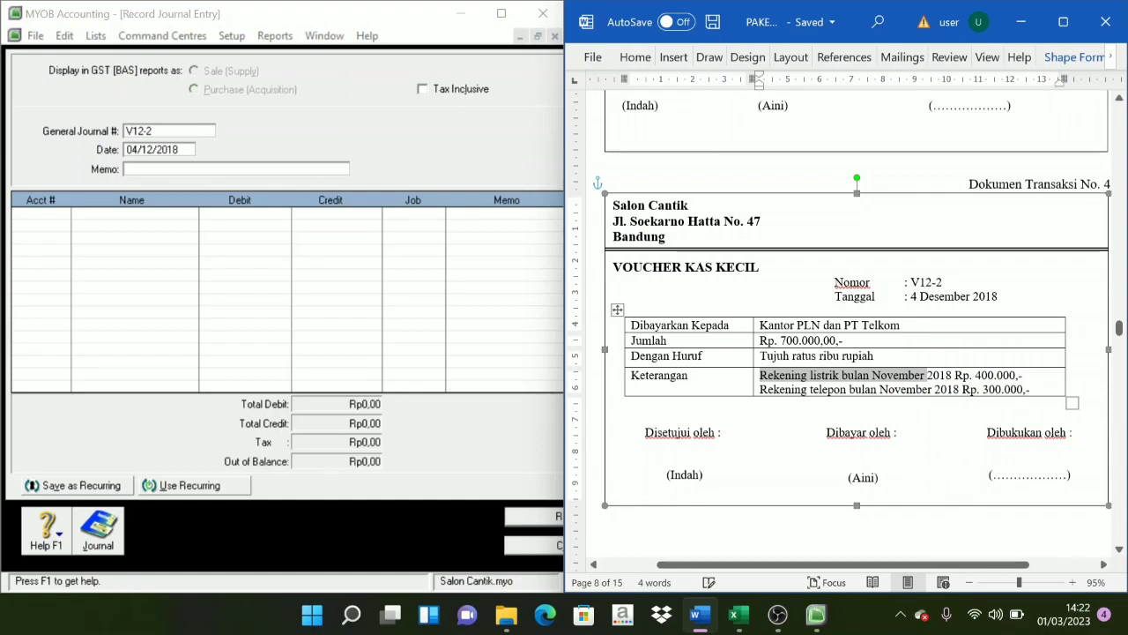
pyautogui.click(130, 169)
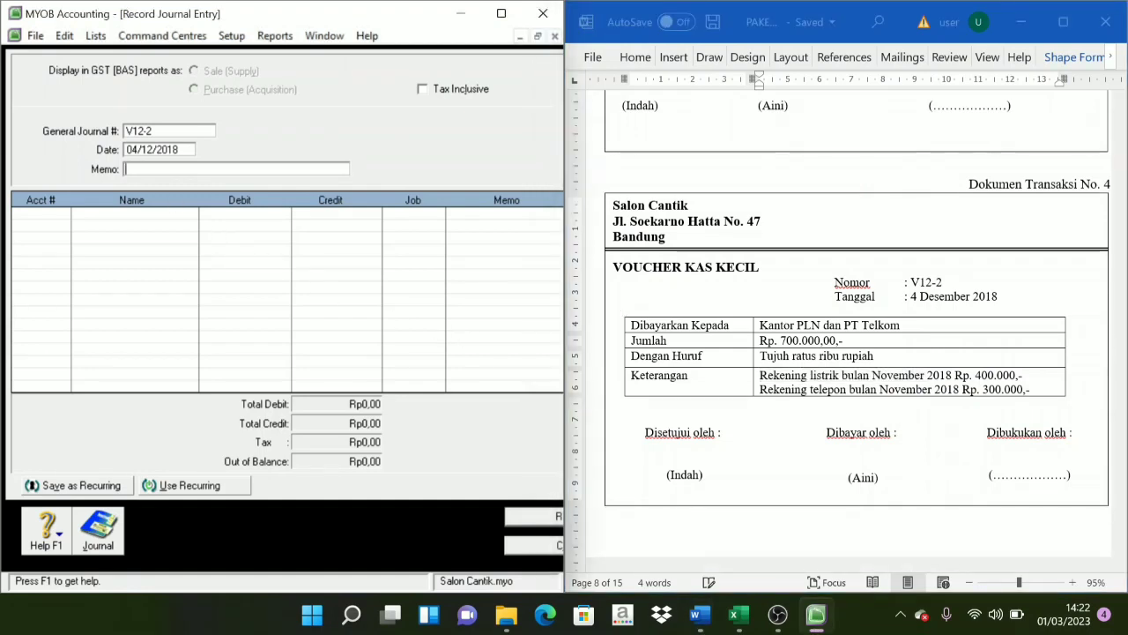
pyautogui.hotkey('ctrl', 'v')
pyautogui.press('Tab')
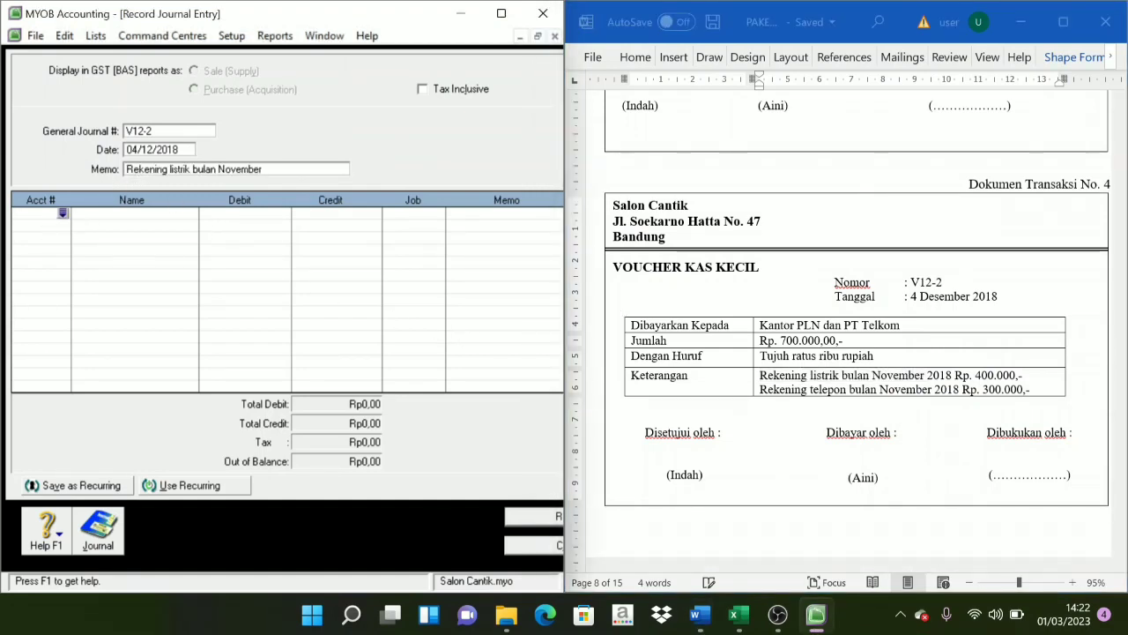
# Enter account 2-1200 Accruad Expense on the first journal line with a debit of Rp700.000,00
pyautogui.click(62, 214)
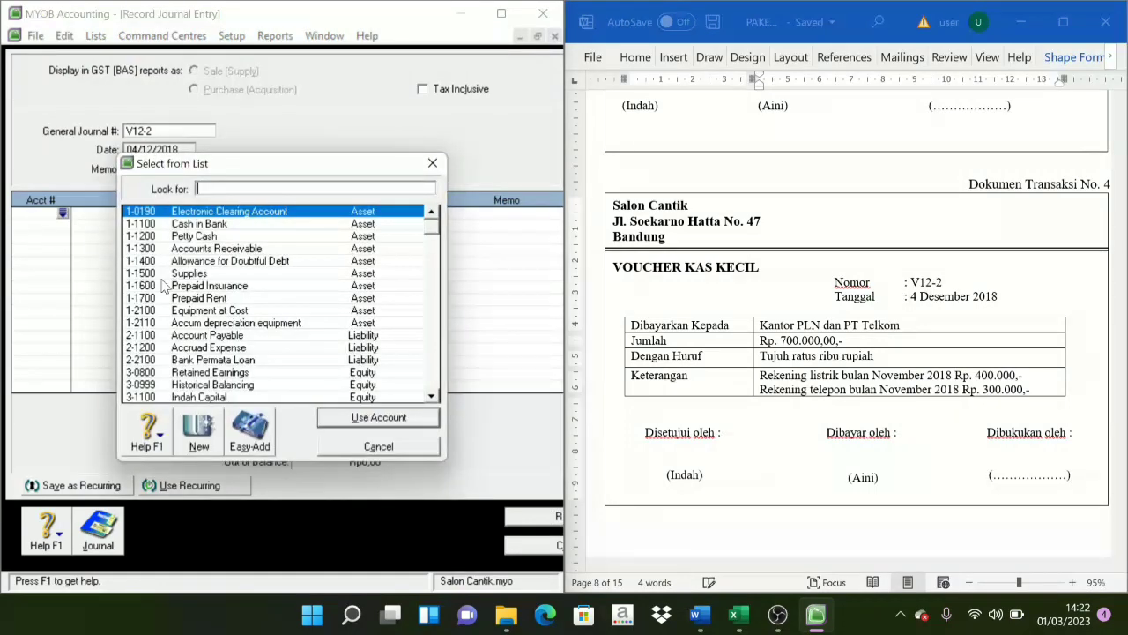
pyautogui.write('2-1200')
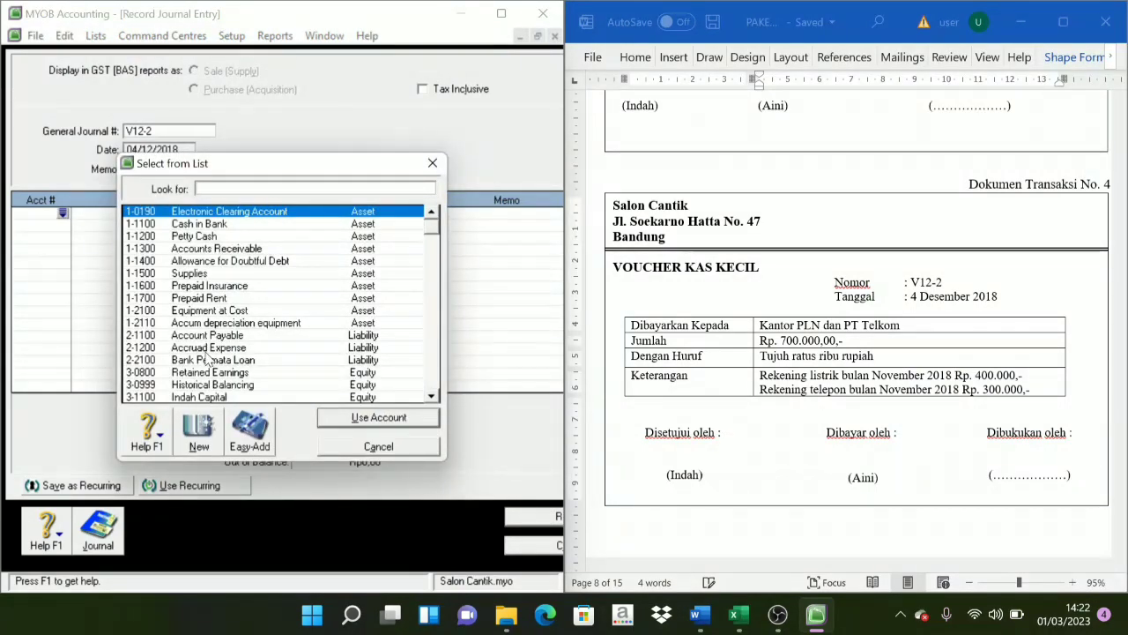
pyautogui.click(378, 419)
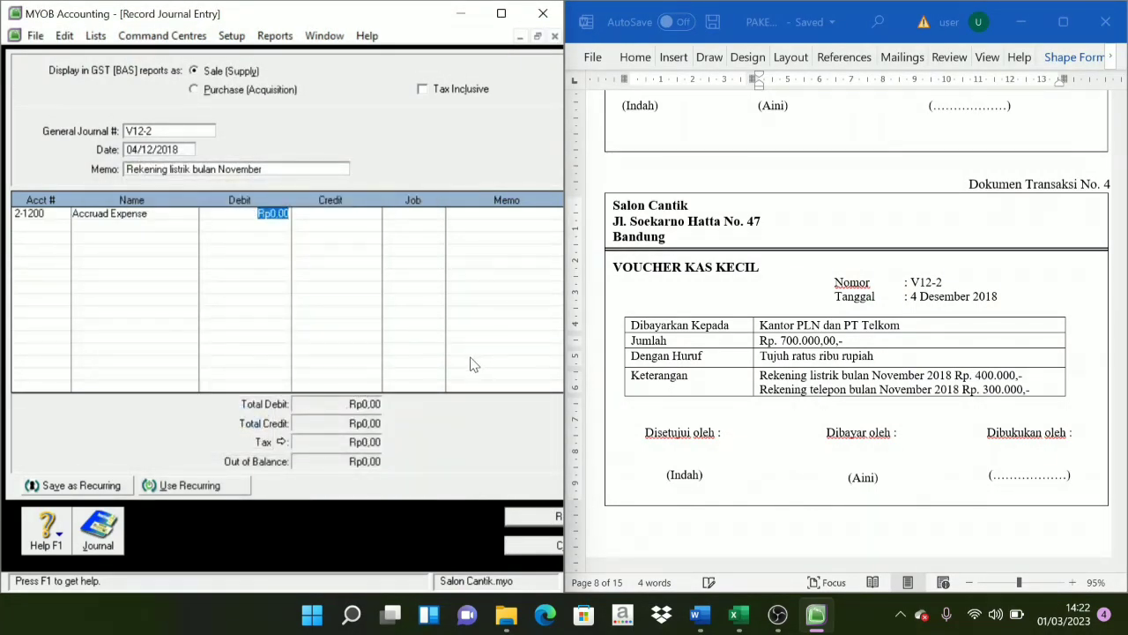
pyautogui.write('7')
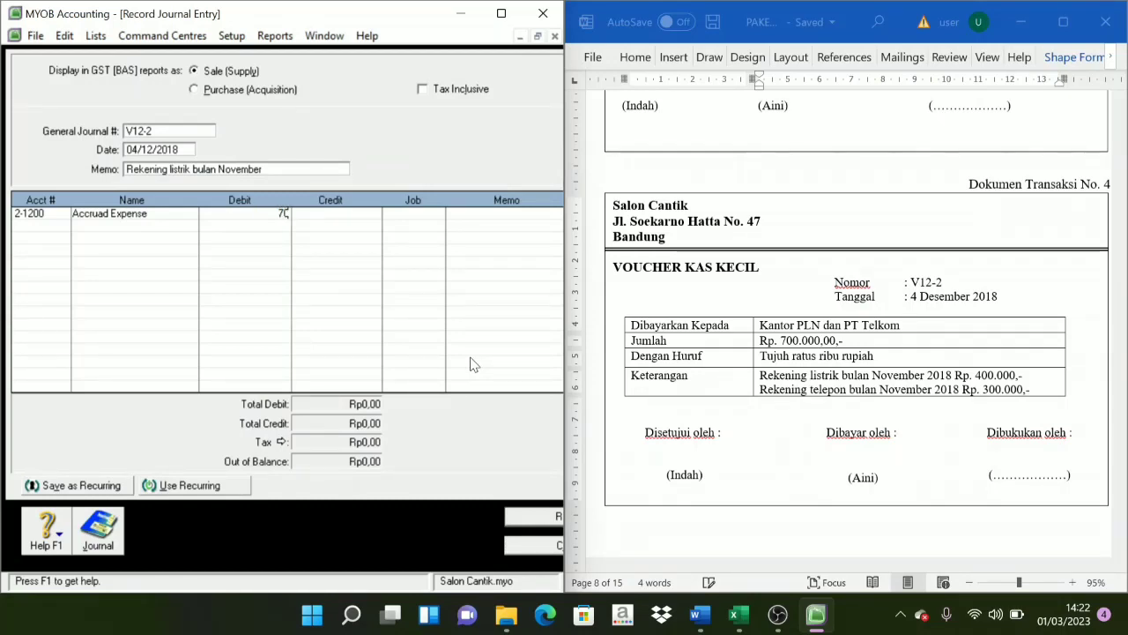
pyautogui.write('00.00000')
pyautogui.press('Tab')
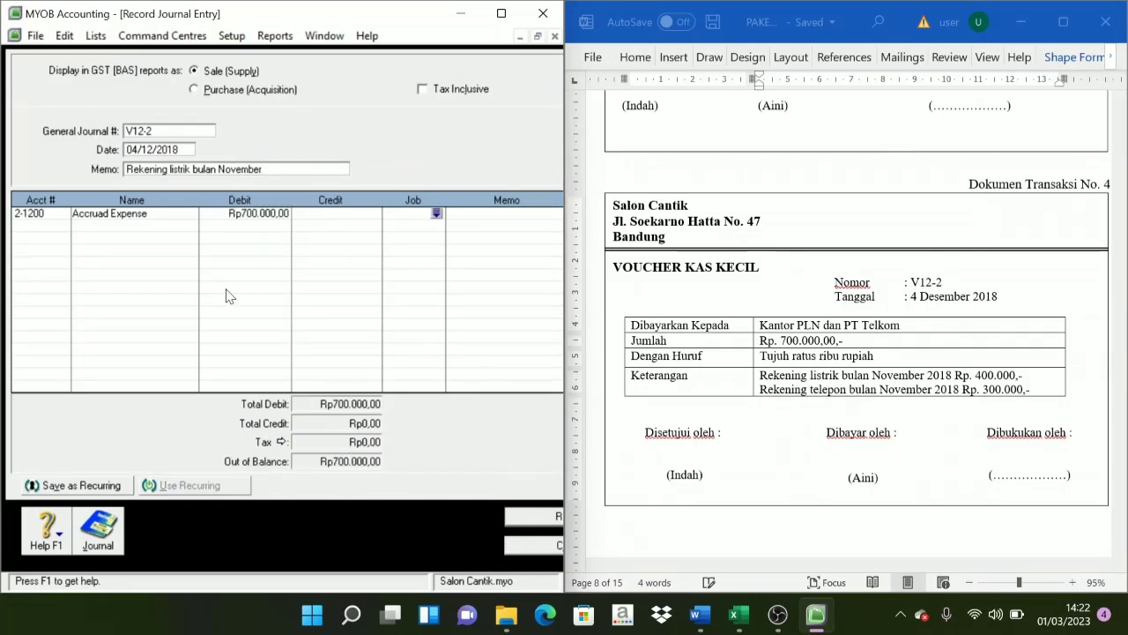
# Add account 1-1200 Petty Cash on the second line with a credit of Rp700.000,00 and record the entry
pyautogui.press('Tab')
pyautogui.press('Tab')
pyautogui.click(64, 226)
pyautogui.write('1-1200')
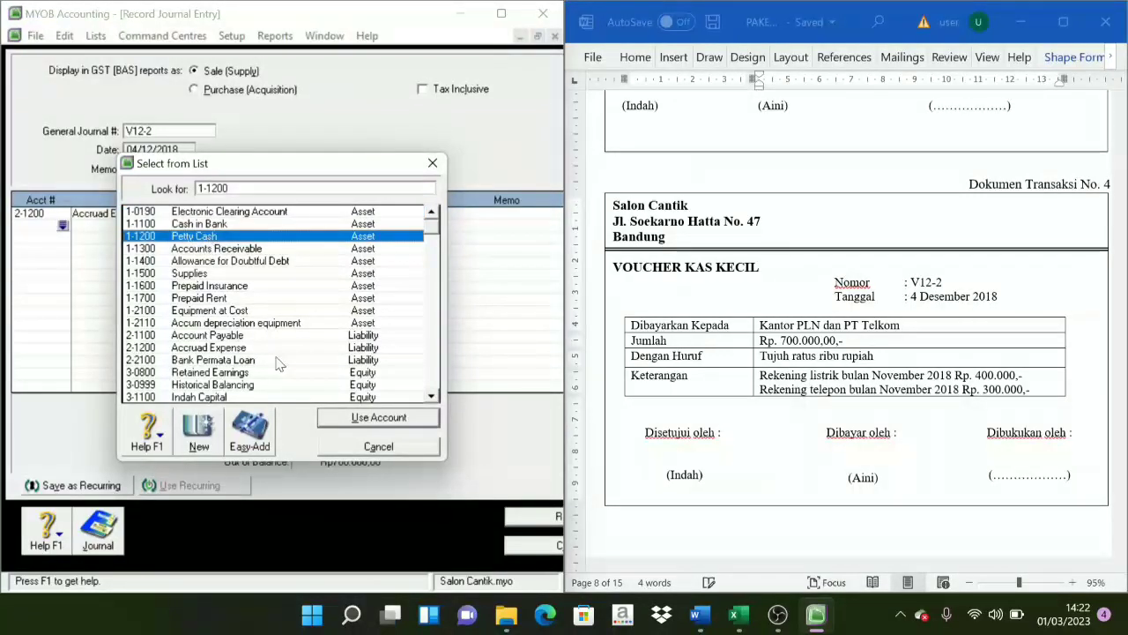
pyautogui.click(378, 418)
pyautogui.press('Tab')
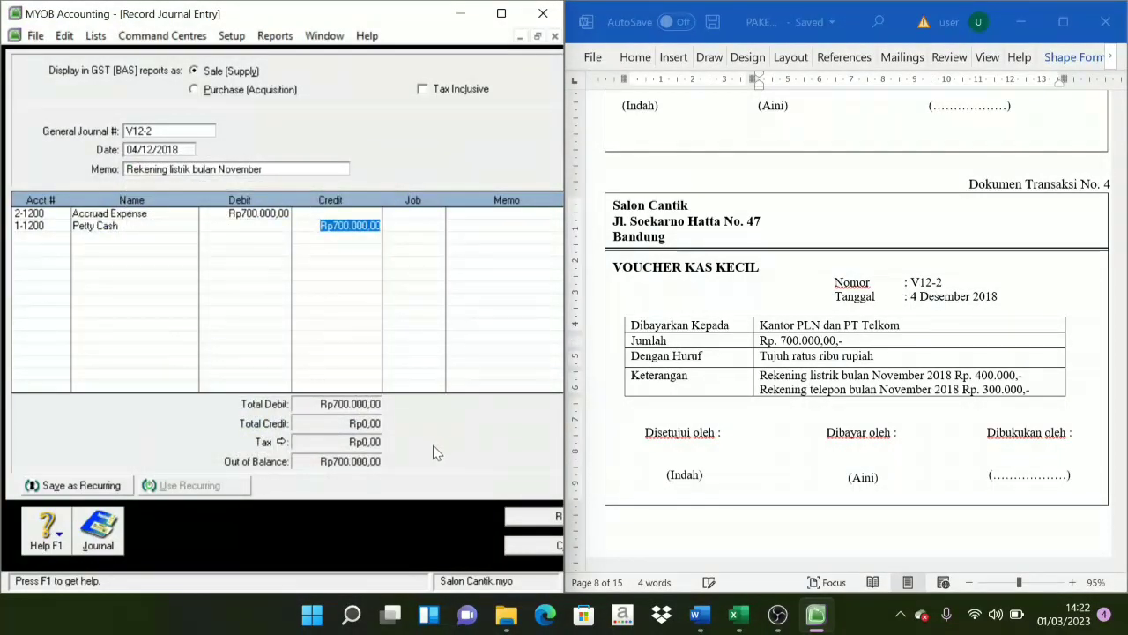
pyautogui.press('Tab')
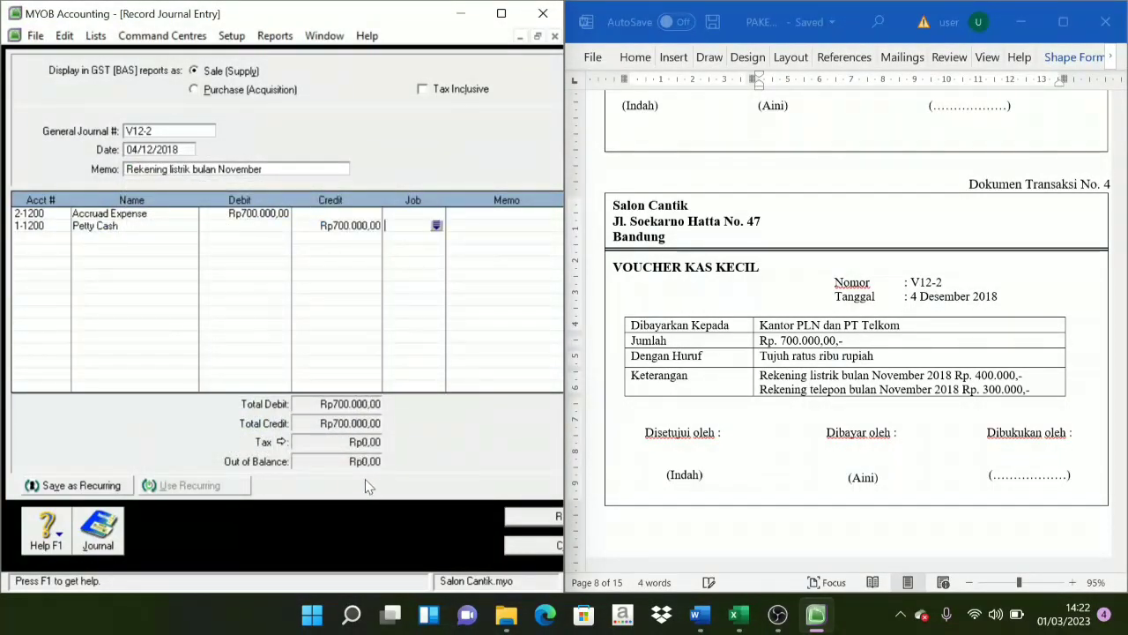
pyautogui.click(520, 519)
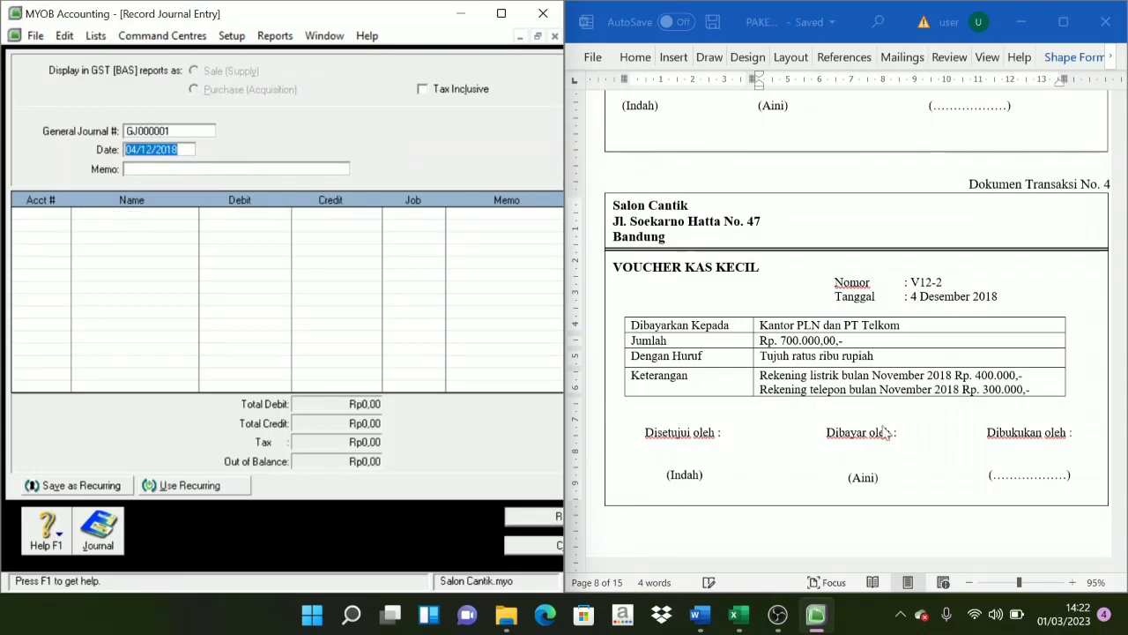
# Following the fifth transaction document, number the journal entry F12-1, date it 06/12/2018 and enter the memo "Penjualan Jasa Kredit"
pyautogui.scroll(-10, 886, 432)
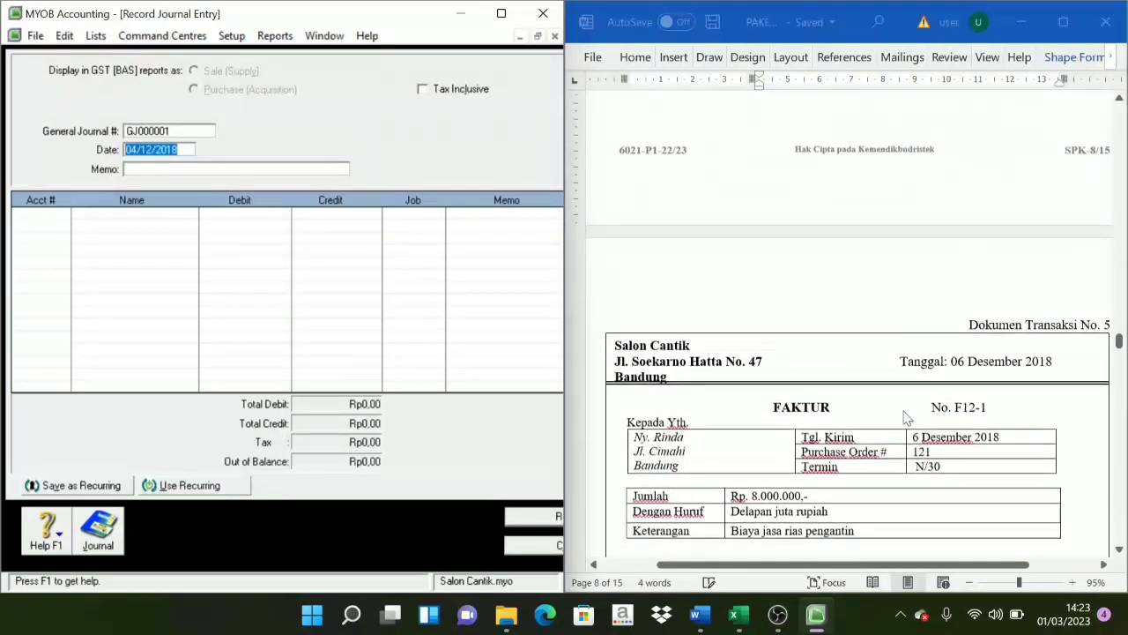
pyautogui.scroll(-5, 906, 418)
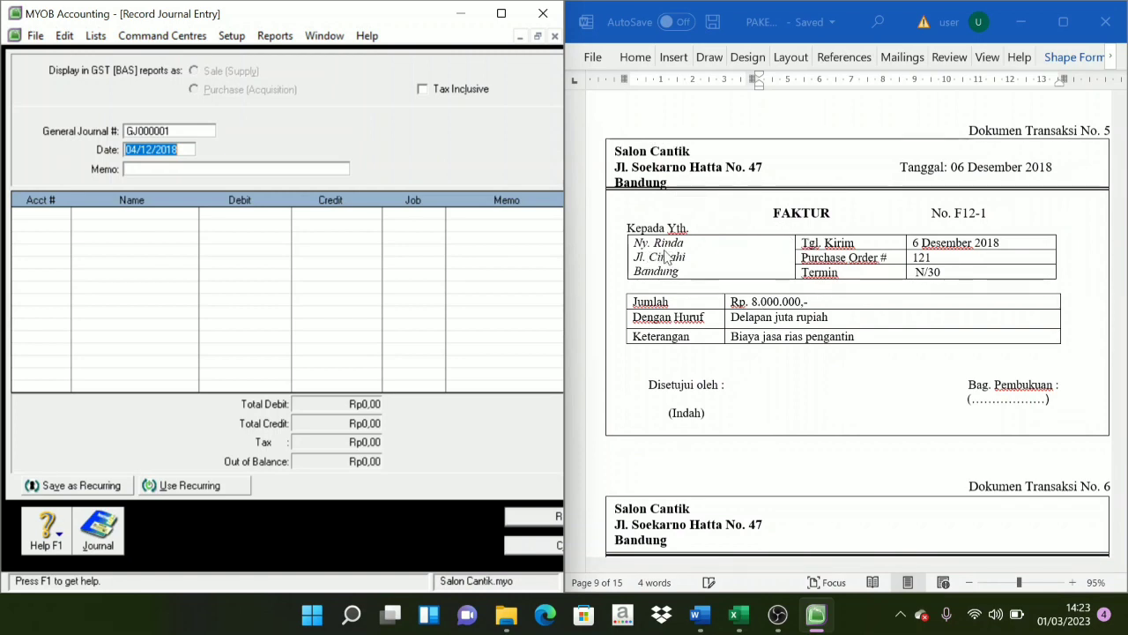
pyautogui.click(151, 132)
pyautogui.write('F12-')
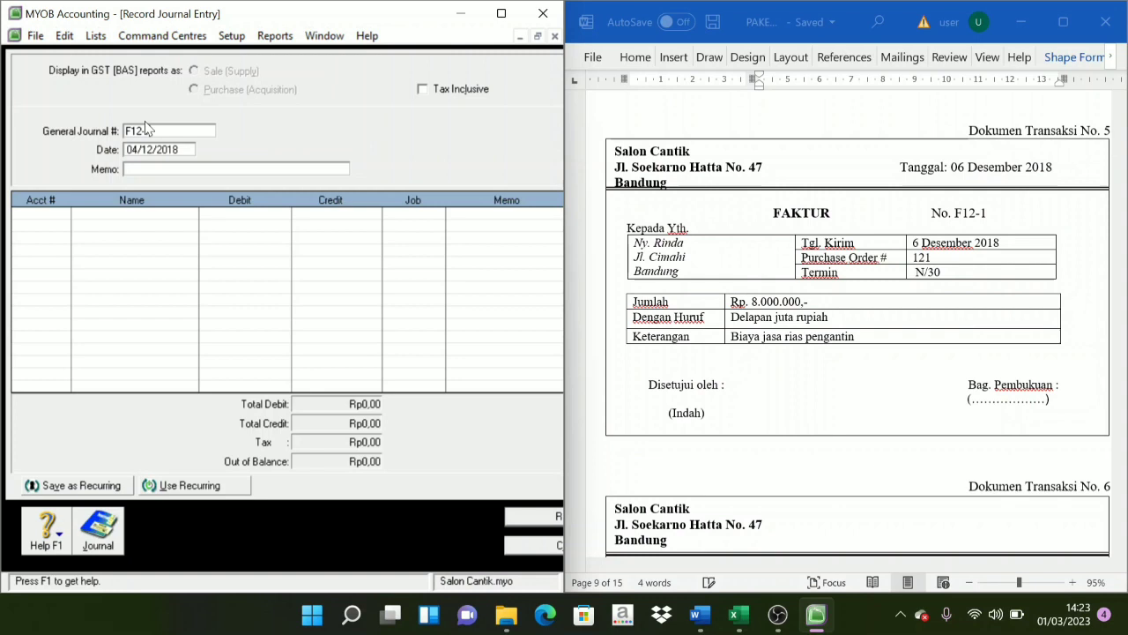
pyautogui.press('Tab')
pyautogui.write('6/12/2018')
pyautogui.press('Tab')
pyautogui.write('Penjual')
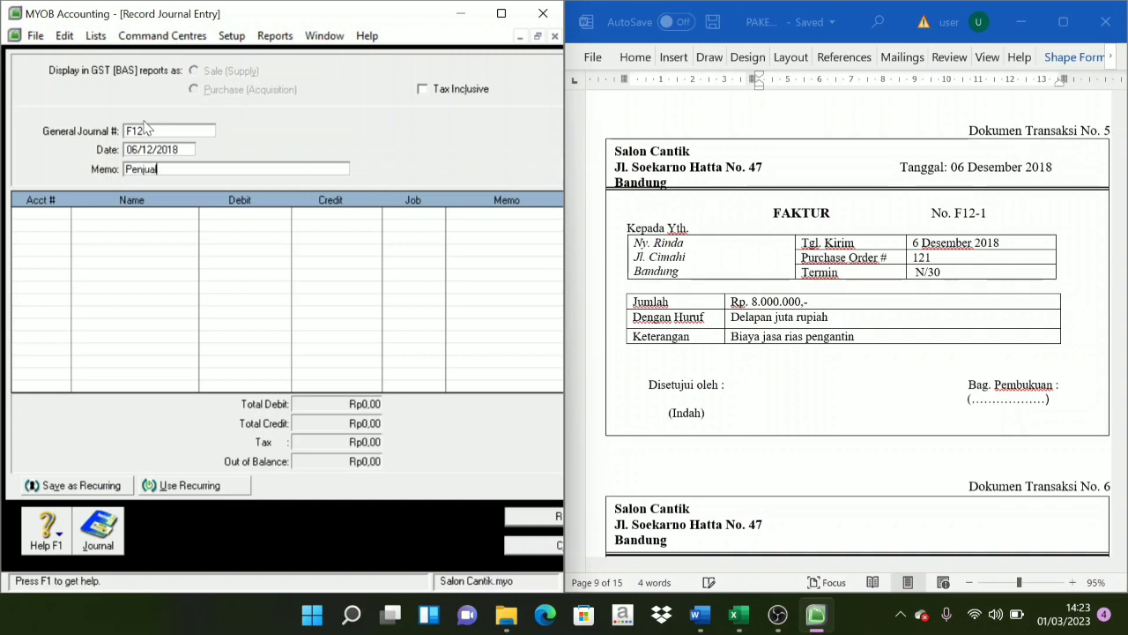
pyautogui.write('an Jasa Kredit')
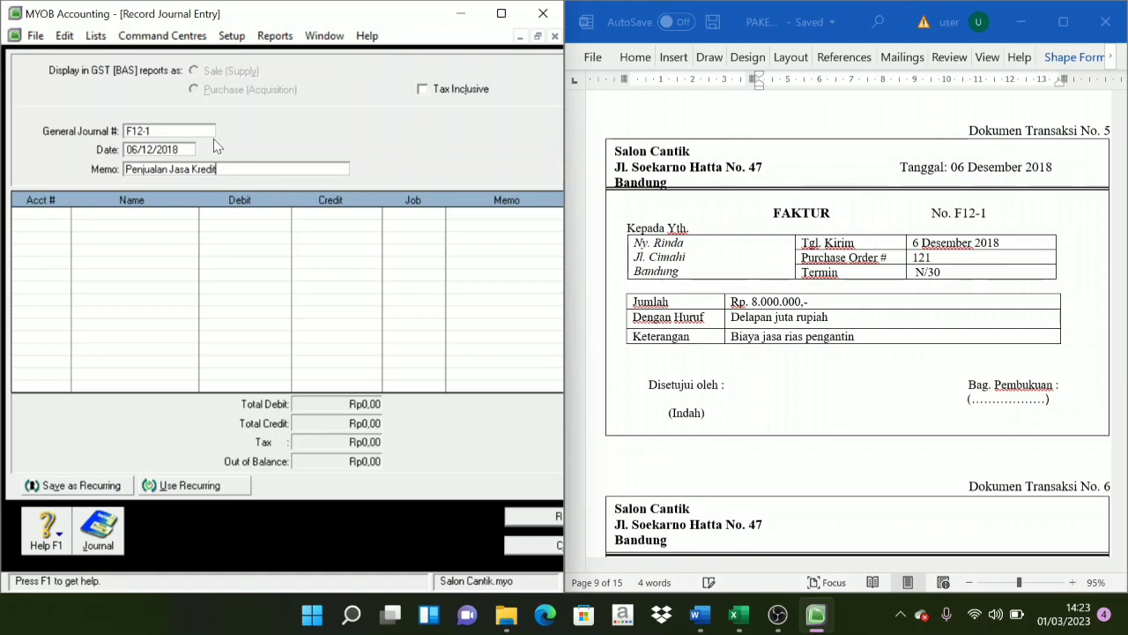
# Enter the linked account 1-1300 Accounts Receivable on the first journal line with a debit of Rp8.000.000,00
pyautogui.click(42, 217)
pyautogui.click(63, 215)
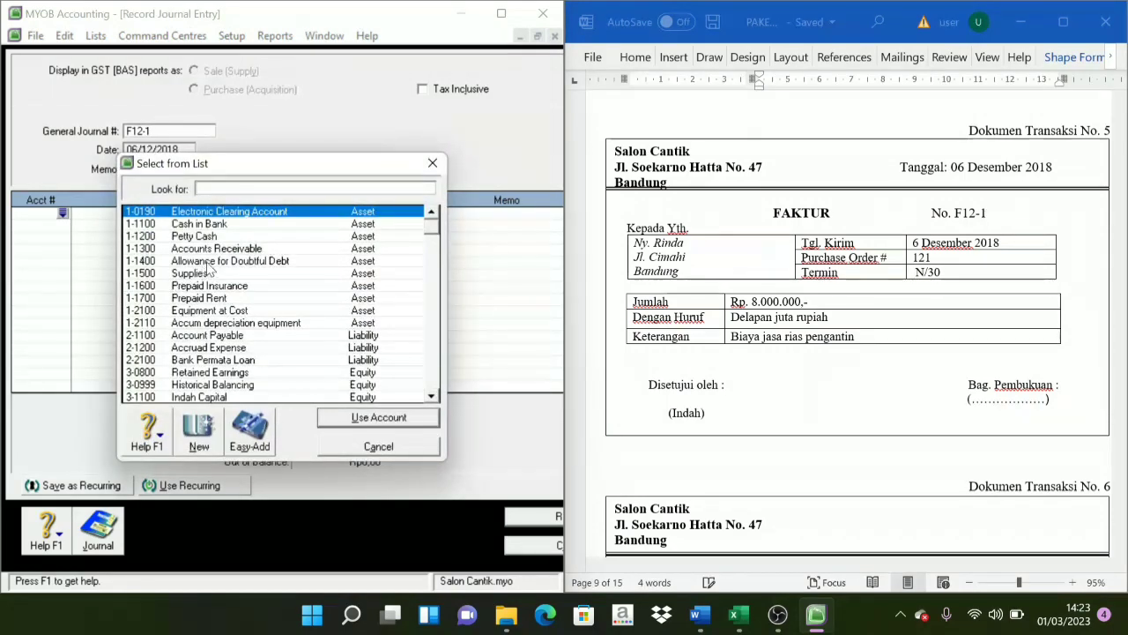
pyautogui.write('1-1300')
pyautogui.click(379, 418)
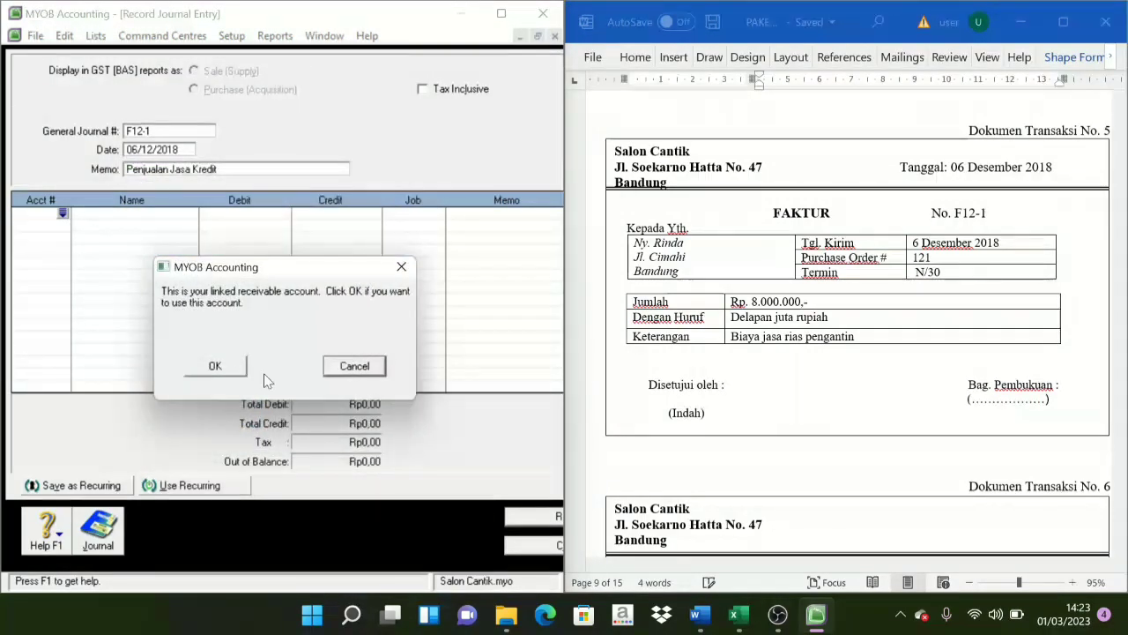
pyautogui.click(216, 367)
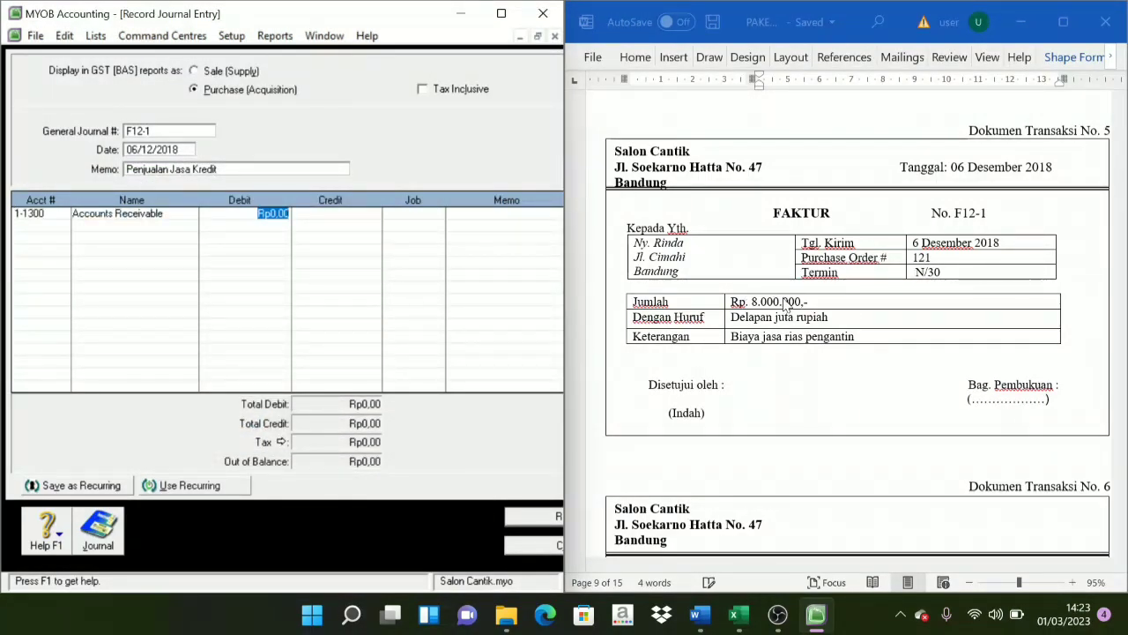
pyautogui.write('8.000.000')
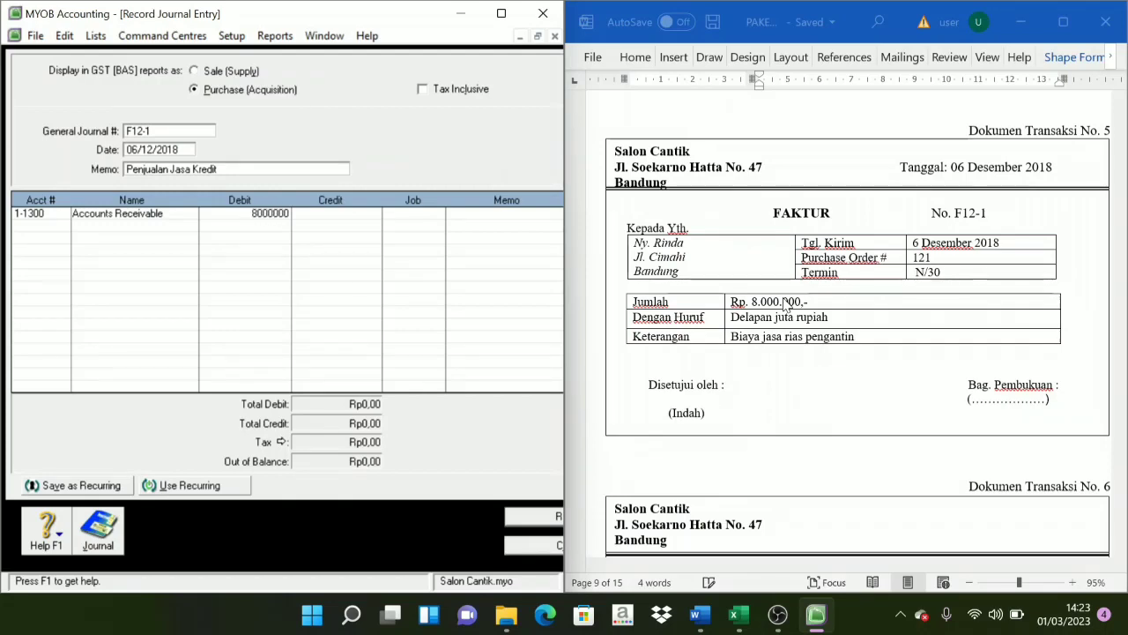
pyautogui.press('Tab')
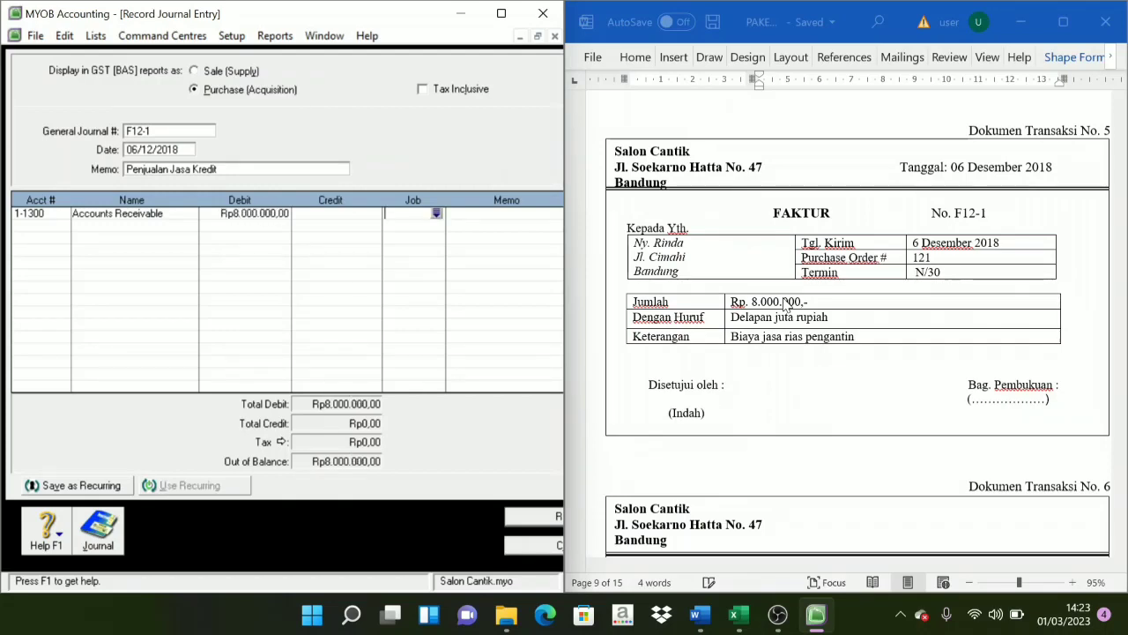
# Add account 4-1100 Fees Income on the second line with a credit of Rp8.000.000,00 and record the entry
pyautogui.click(58, 228)
pyautogui.click(63, 226)
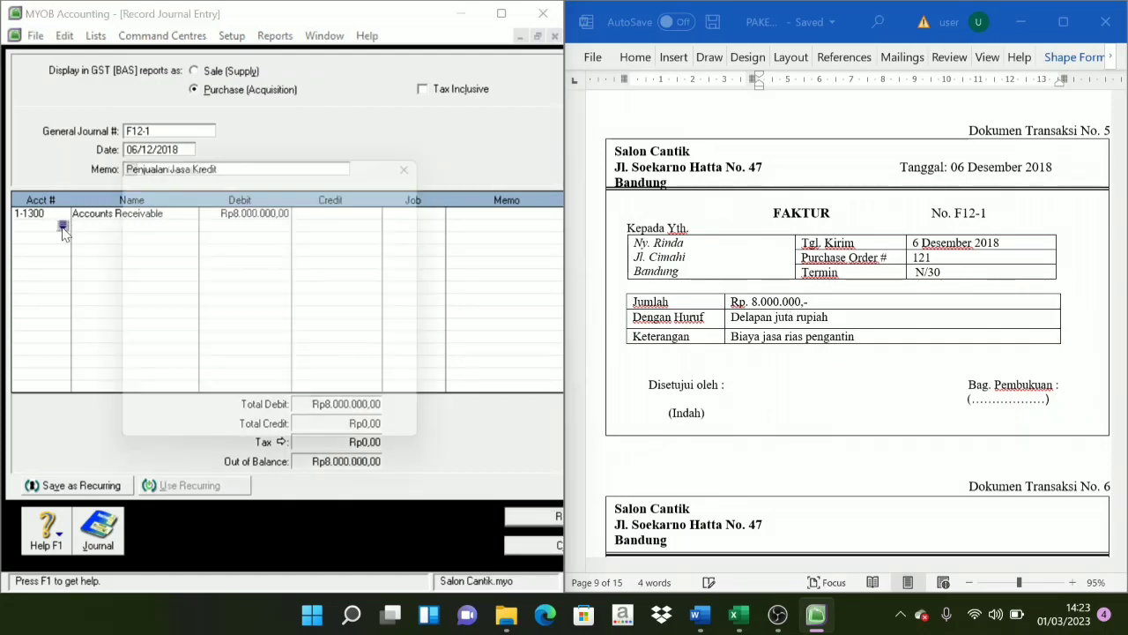
pyautogui.scroll(-1, 194, 331)
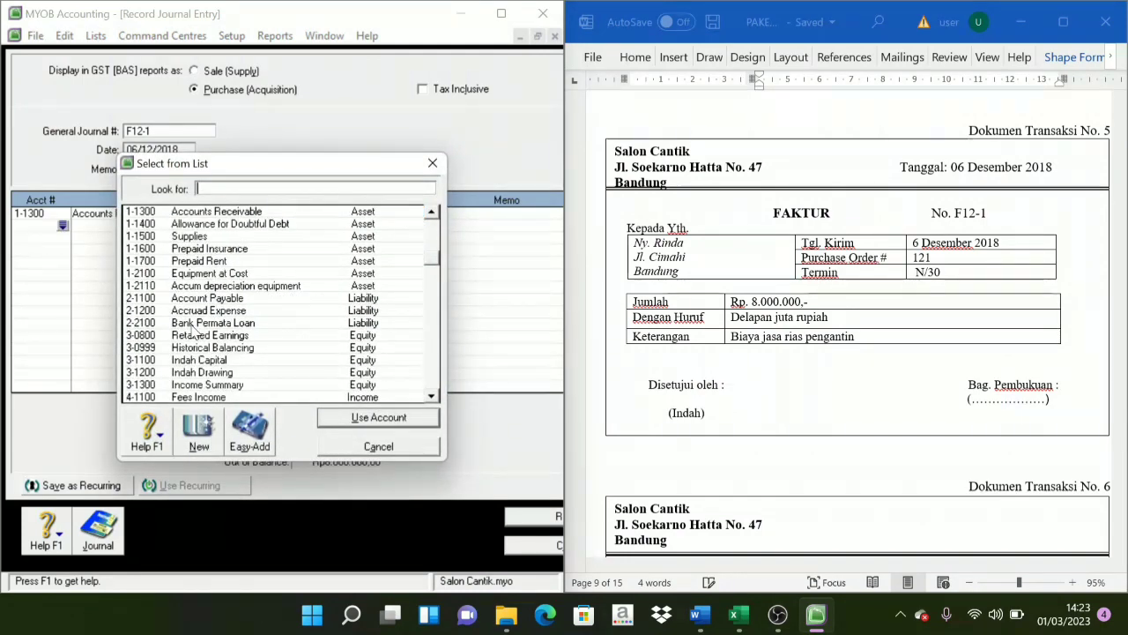
pyautogui.write('4-1100')
pyautogui.click(375, 418)
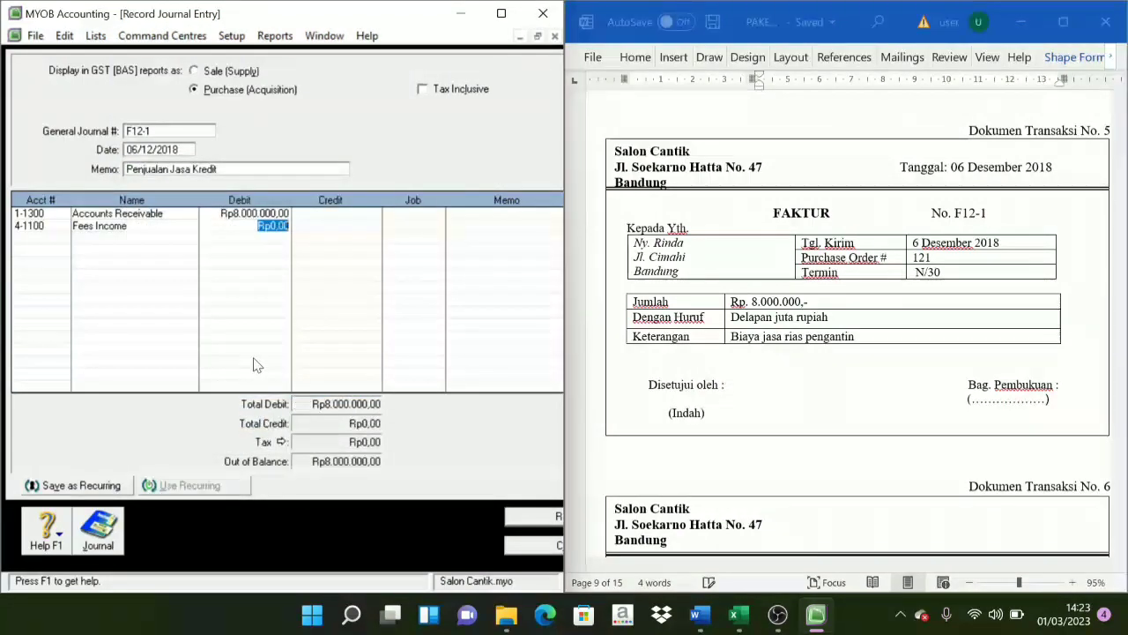
pyautogui.press('Tab')
pyautogui.press('Tab')
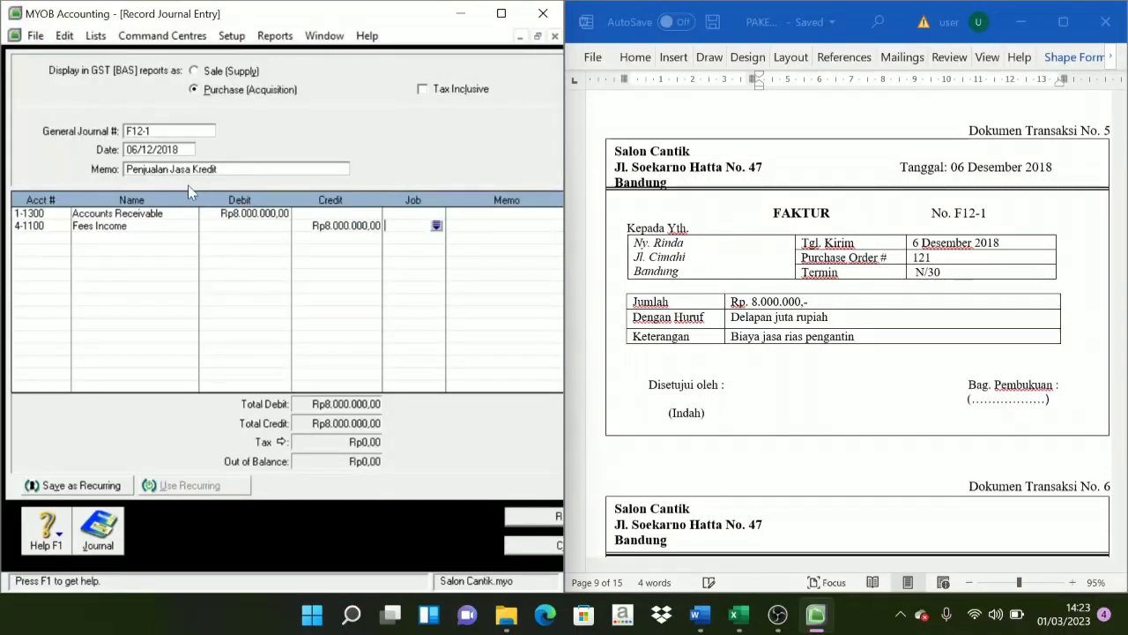
pyautogui.click(550, 517)
# Number the next journal entry BKK12-2 and date it 06/12/2018, following the sixth transaction document
pyautogui.scroll(-2, 973, 317)
pyautogui.scroll(-4, 972, 325)
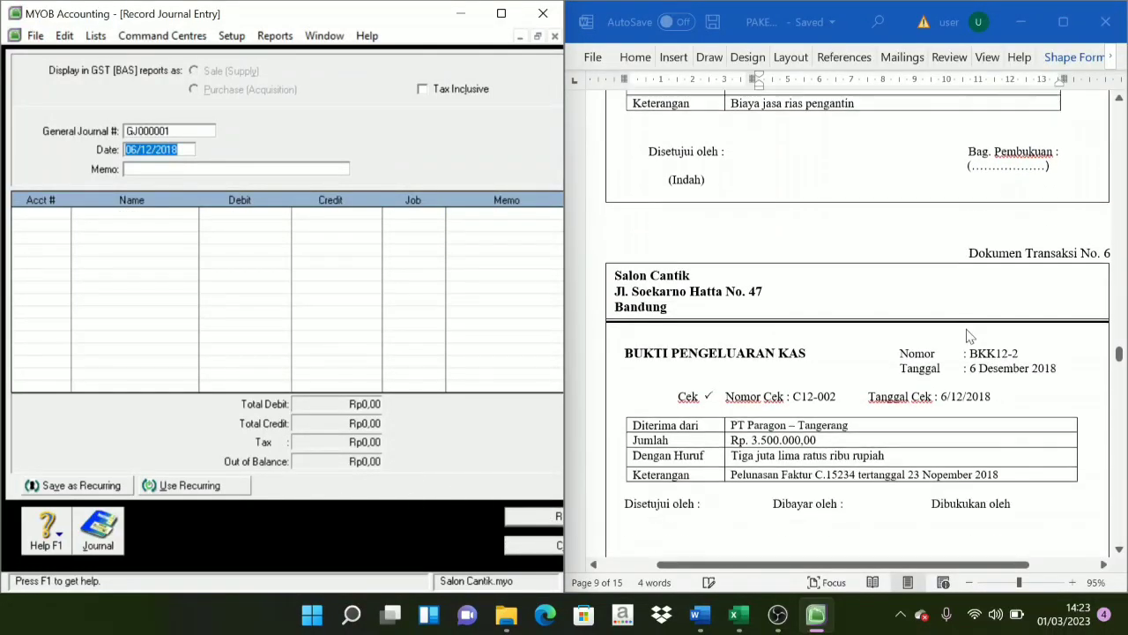
pyautogui.scroll(-3, 960, 351)
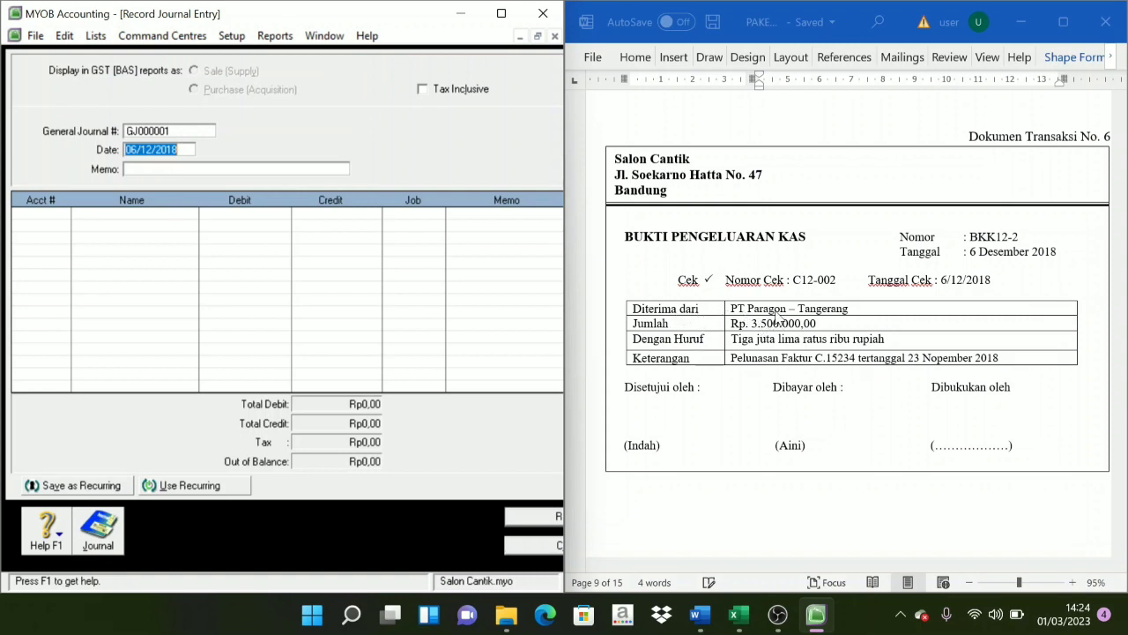
pyautogui.hotkey('shift', 'Tab')
pyautogui.write('B')
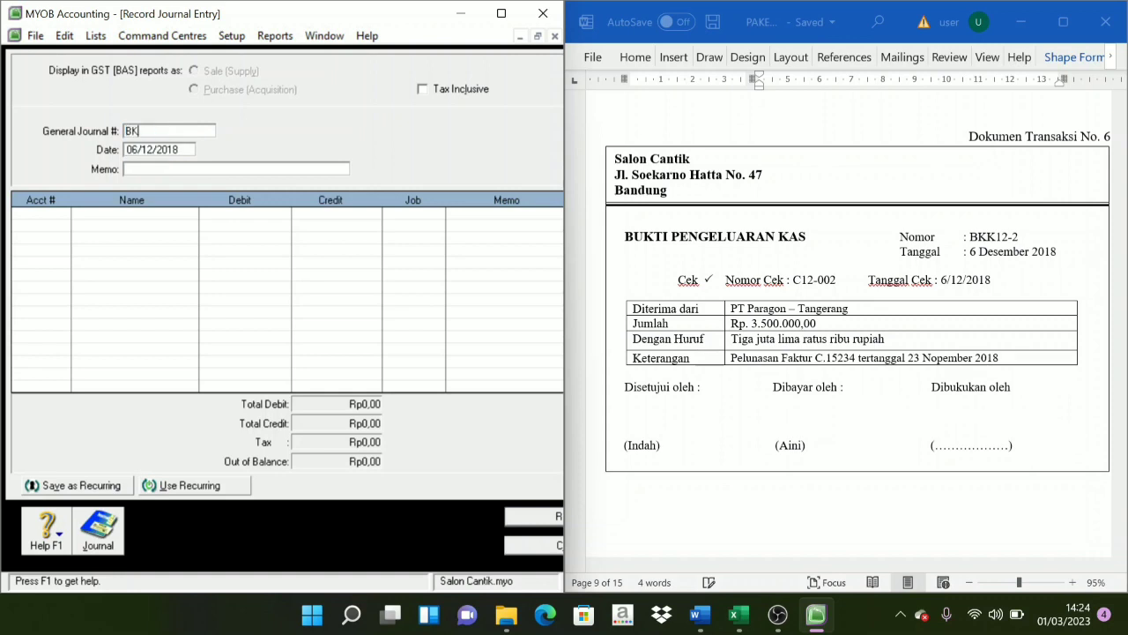
pyautogui.write('KK12-2')
pyautogui.press('Tab')
pyautogui.write('6/12/2018')
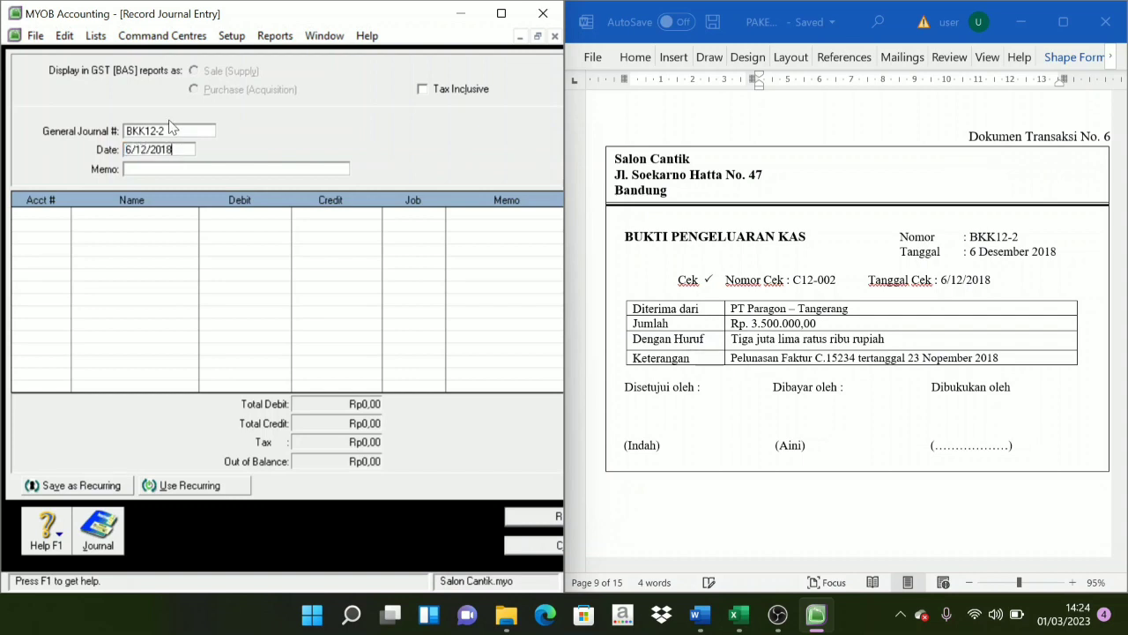
pyautogui.press('Tab')
# Copy the words "Pelunasan Faktur" from the cash disbursement voucher into the journal entry's memo
pyautogui.click(798, 361)
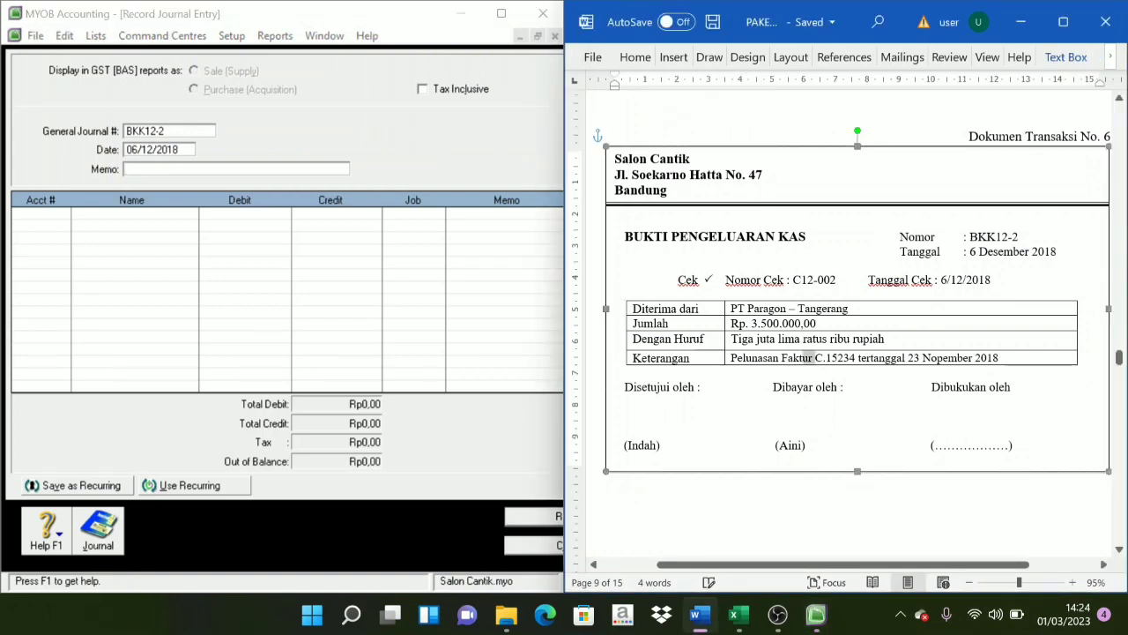
pyautogui.moveTo(805, 357); pyautogui.dragTo(731, 358)
pyautogui.hotkey('ctrl', 'c')
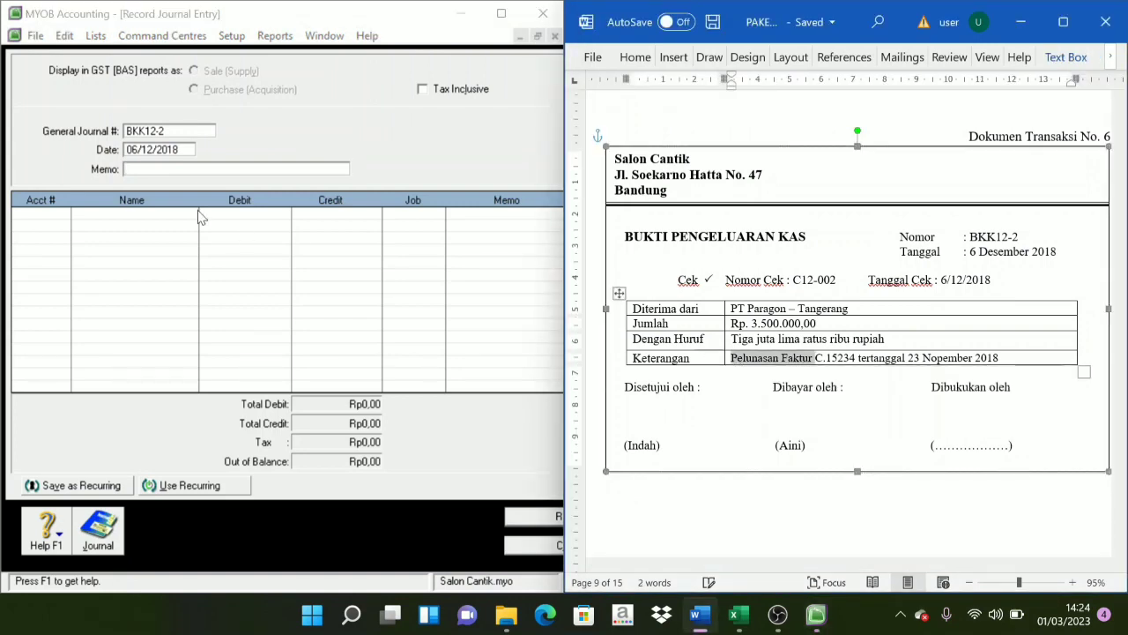
pyautogui.click(156, 174)
pyautogui.hotkey('ctrl', 'v')
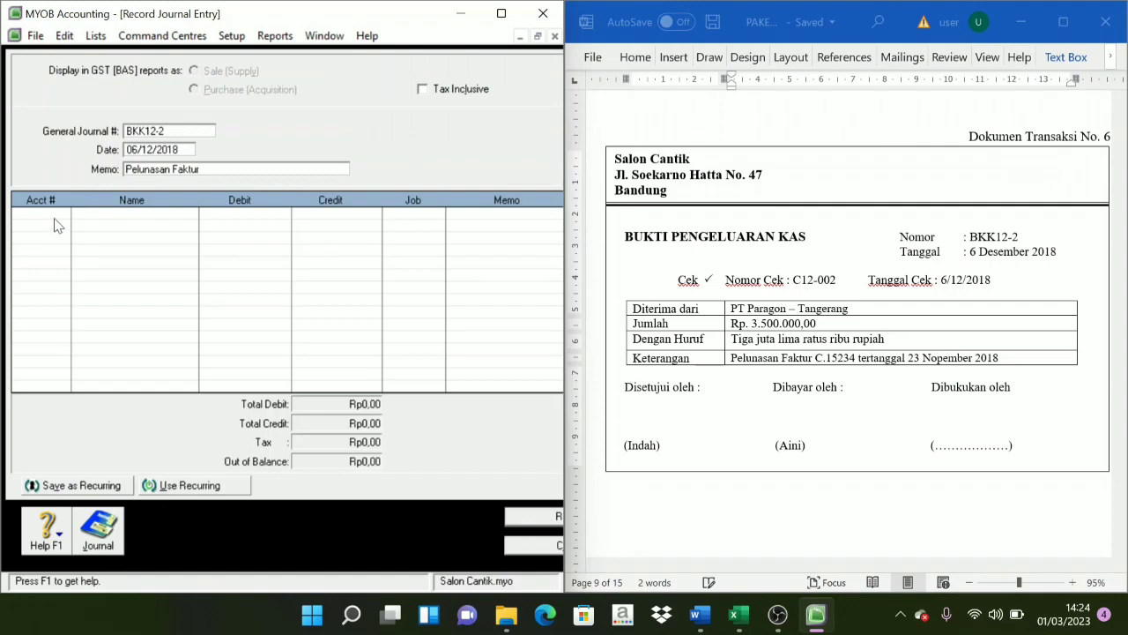
# Enter account 2-1100 Account Payable on the first journal line with a debit of Rp3.500.000,00
pyautogui.click(61, 218)
pyautogui.click(62, 215)
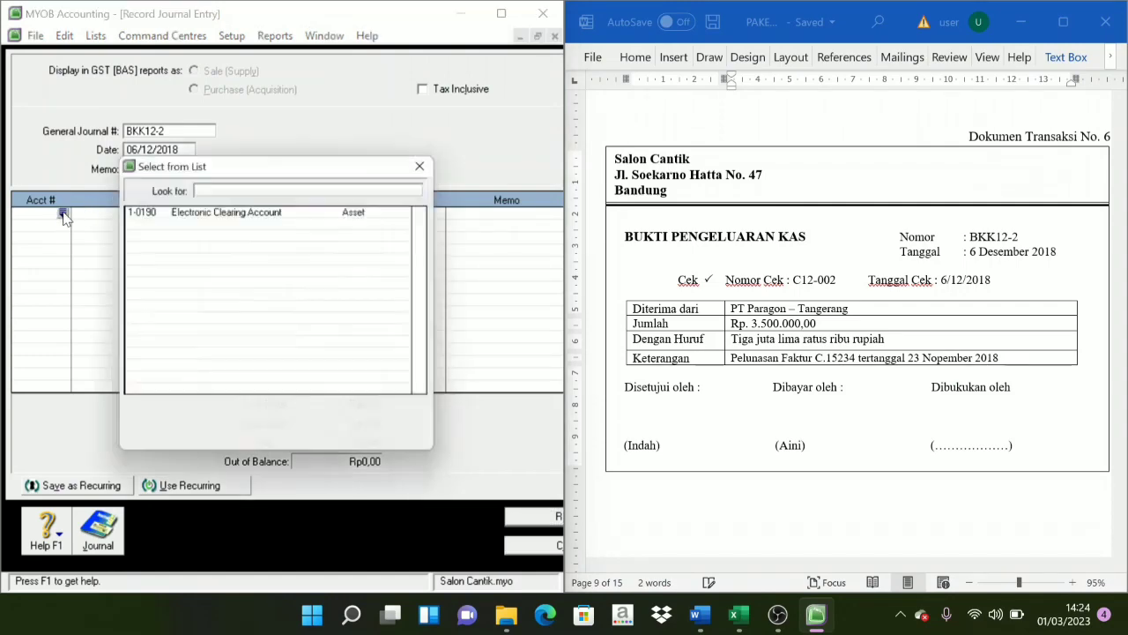
pyautogui.scroll(-2, 240, 352)
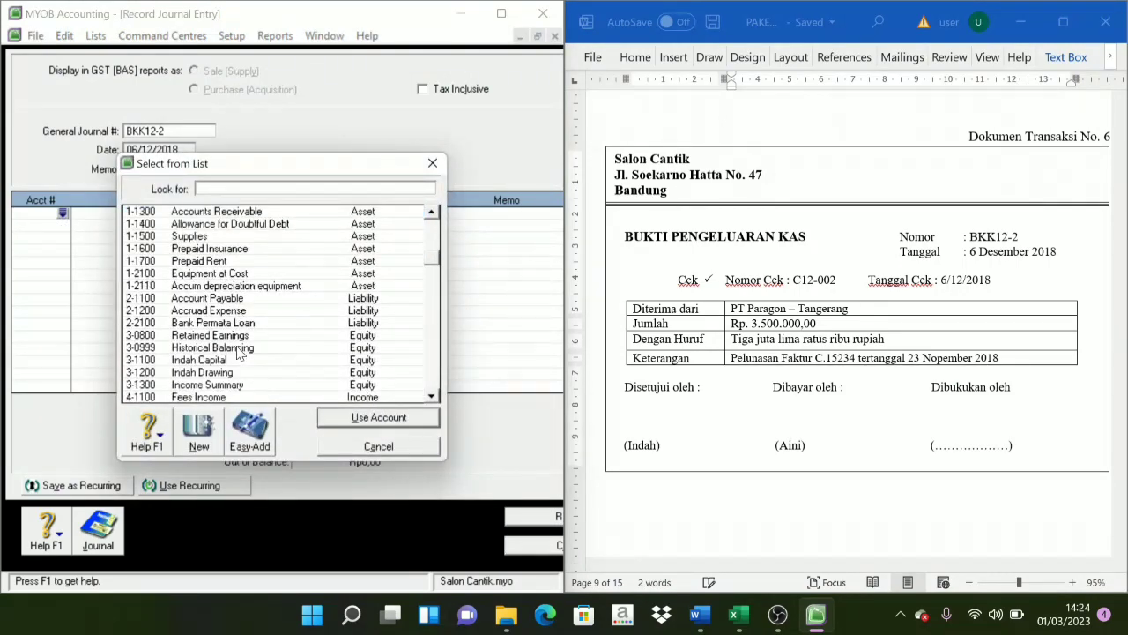
pyautogui.click(203, 263)
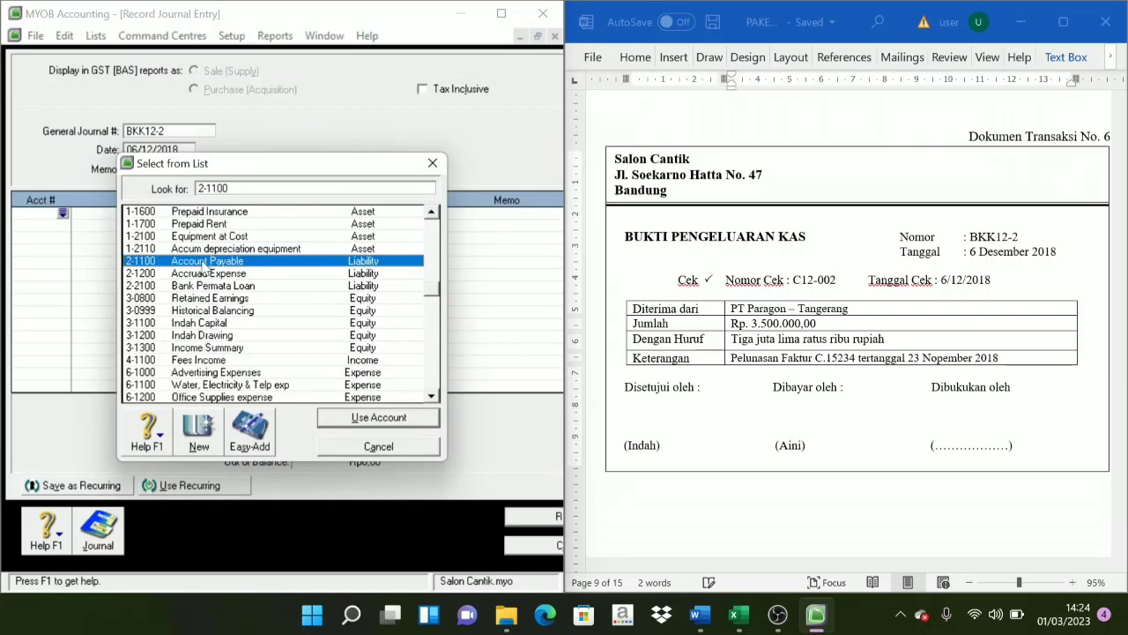
pyautogui.click(382, 418)
pyautogui.click(217, 367)
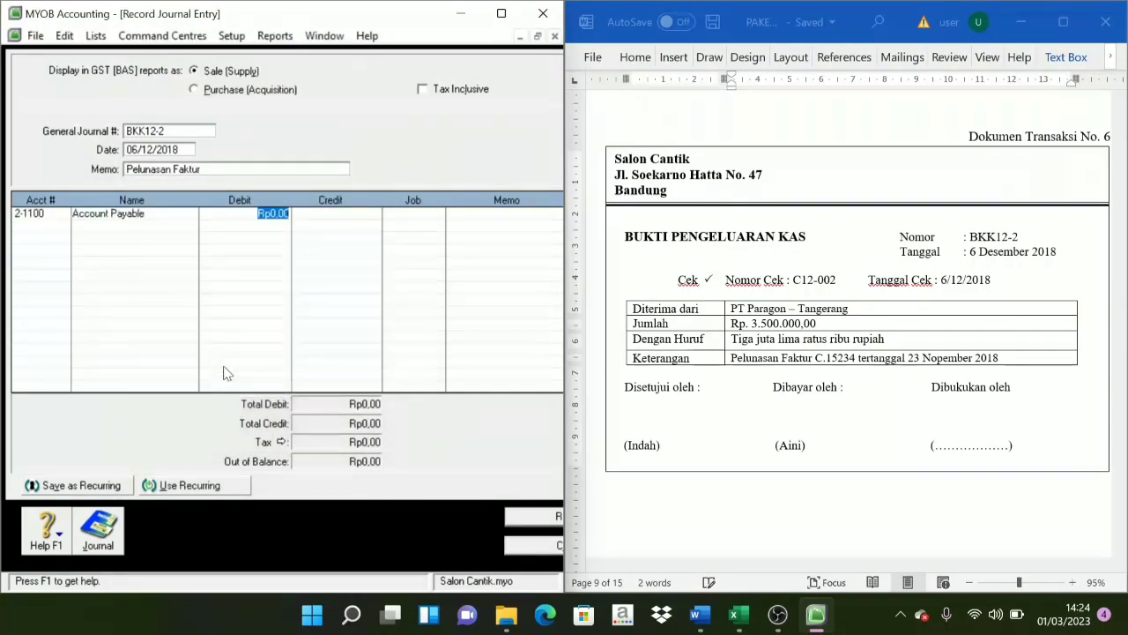
pyautogui.write('3')
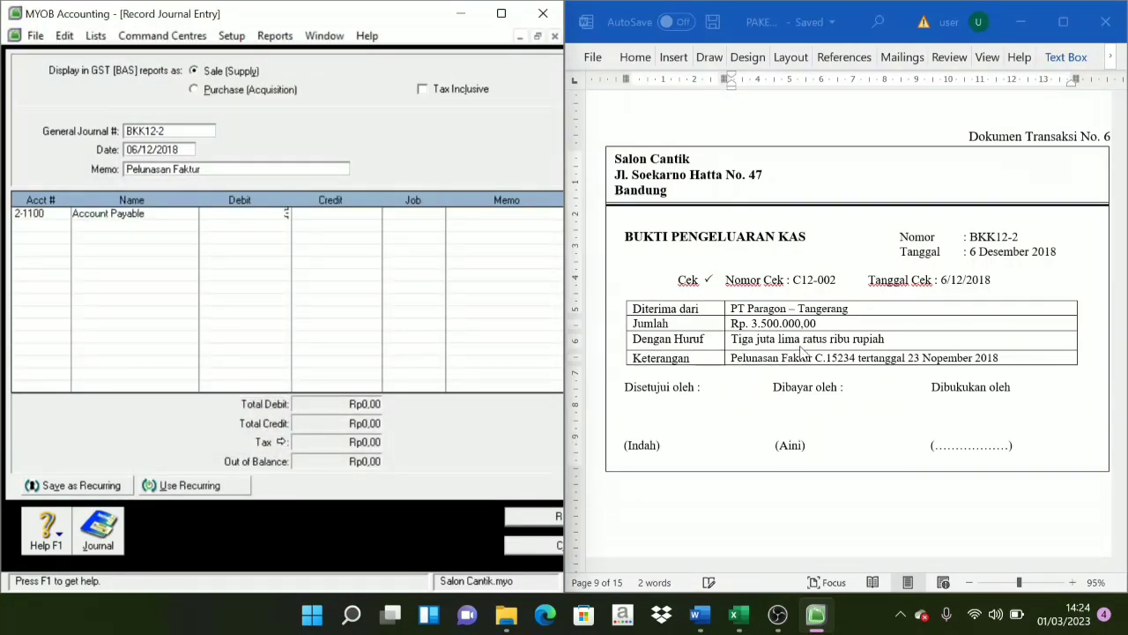
pyautogui.write('.500.000')
pyautogui.press('Tab')
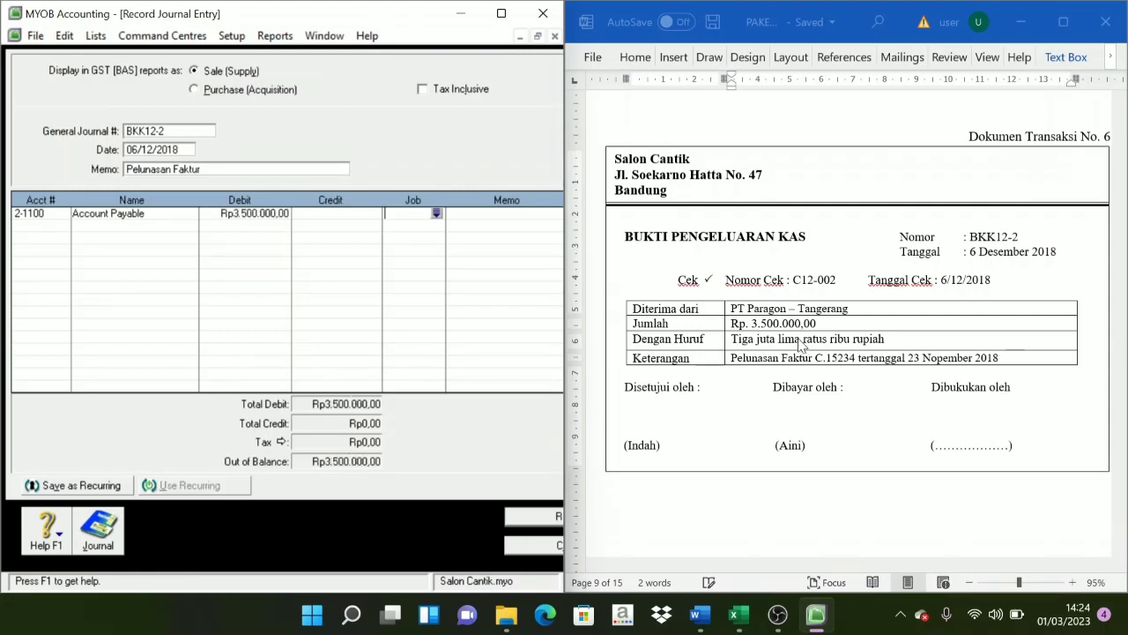
# Add account 1-1100 Cash in Bank on the second line with a credit of Rp3.500.000,00 and record the entry
pyautogui.click(44, 227)
pyautogui.click(62, 228)
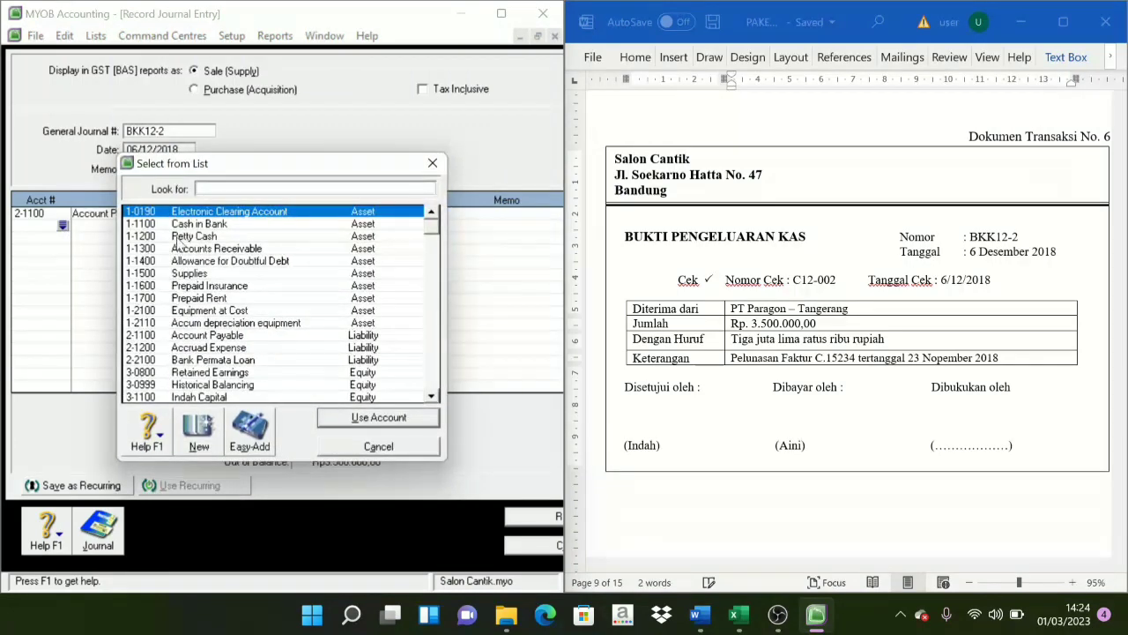
pyautogui.write('1-1100')
pyautogui.click(397, 421)
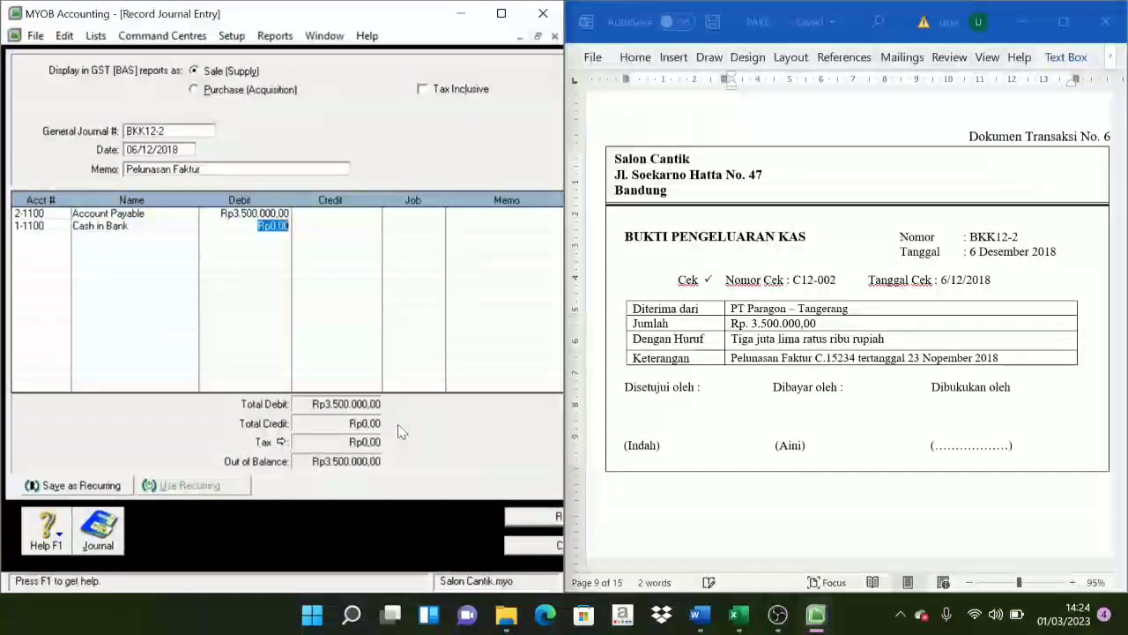
pyautogui.press('Tab')
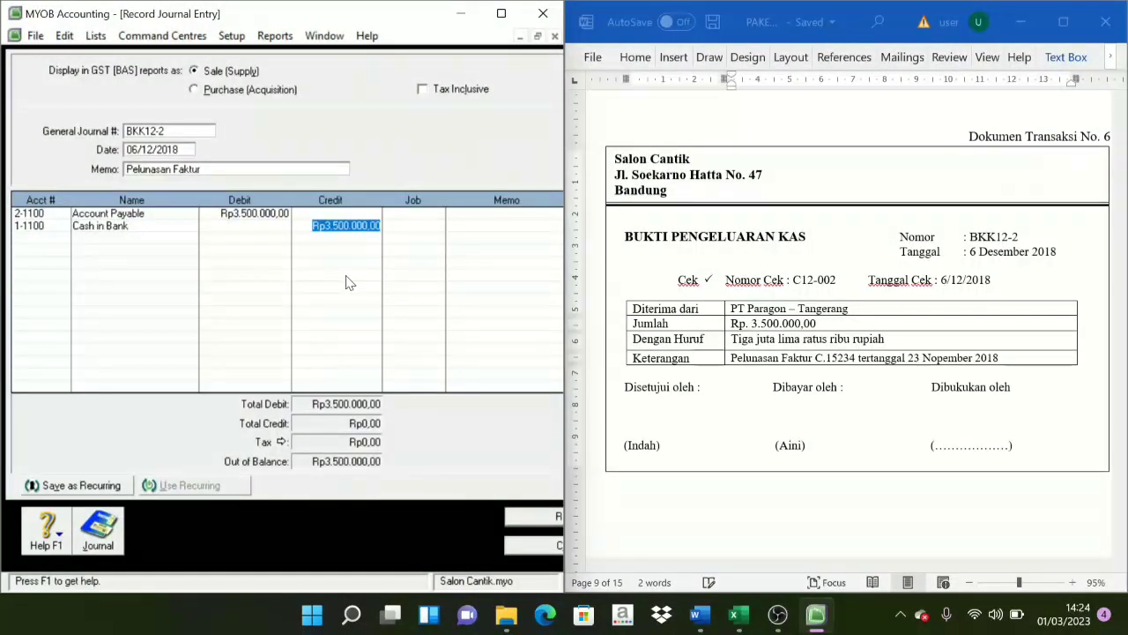
pyautogui.press('Tab')
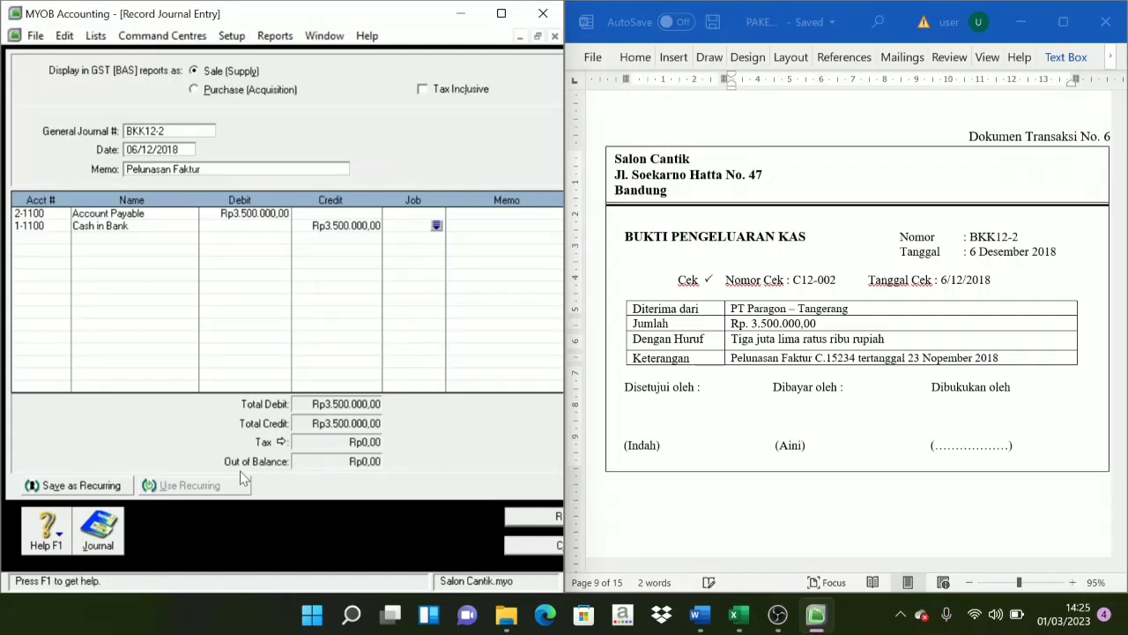
pyautogui.click(539, 518)
# Number the next journal entry V12-3 and date it 09/12/2018, following the seventh transaction document
pyautogui.scroll(-8, 844, 429)
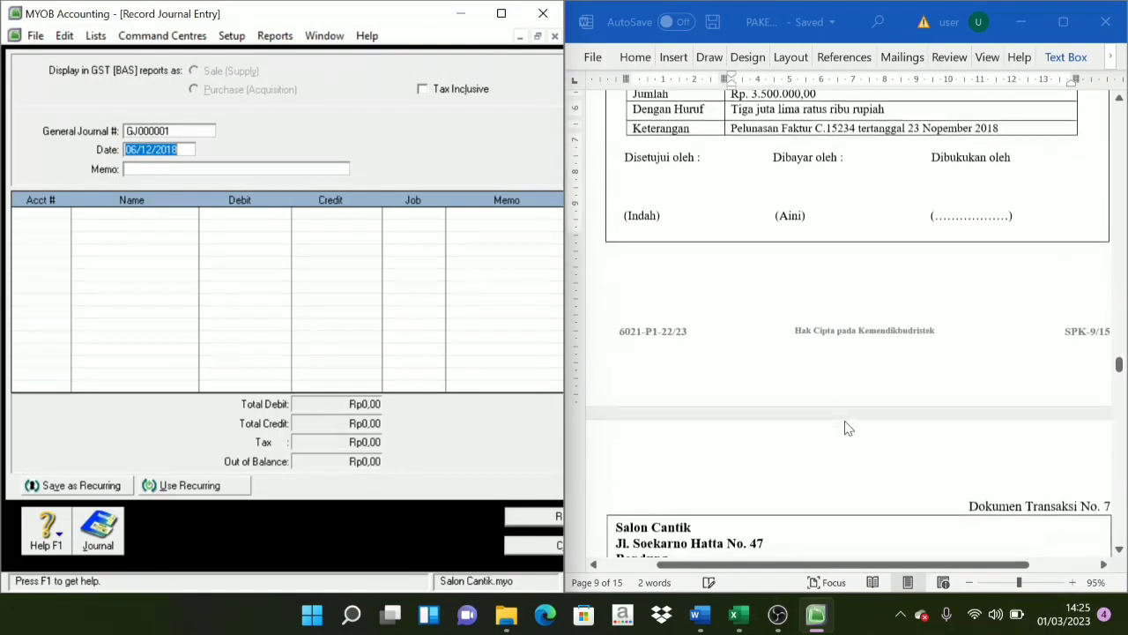
pyautogui.scroll(-3, 818, 434)
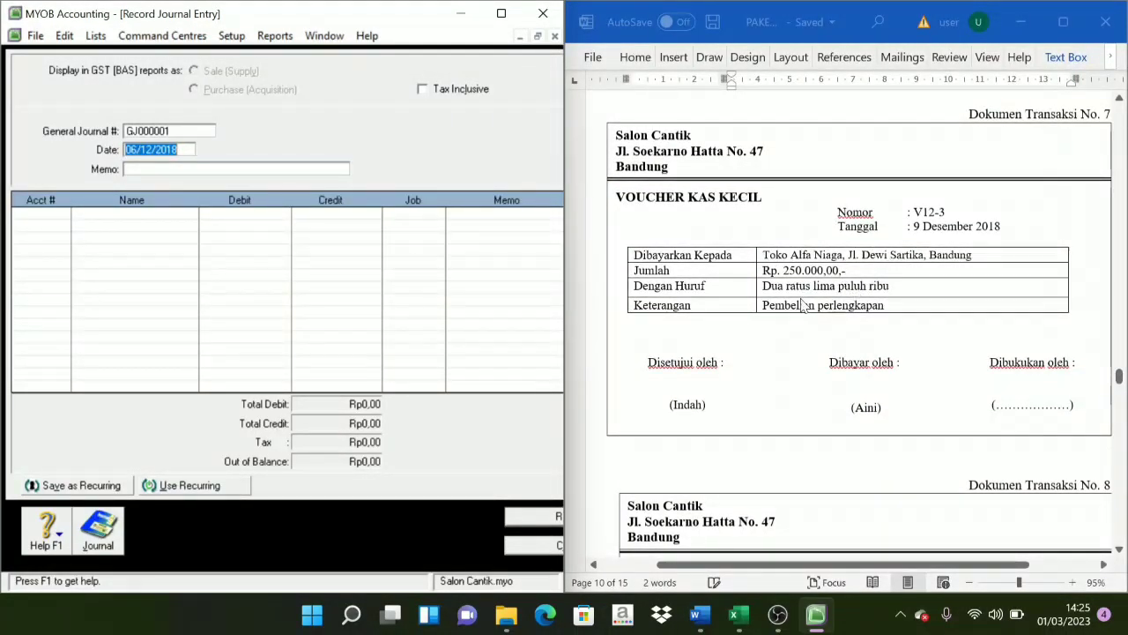
pyautogui.click(180, 134)
pyautogui.write('V12-3')
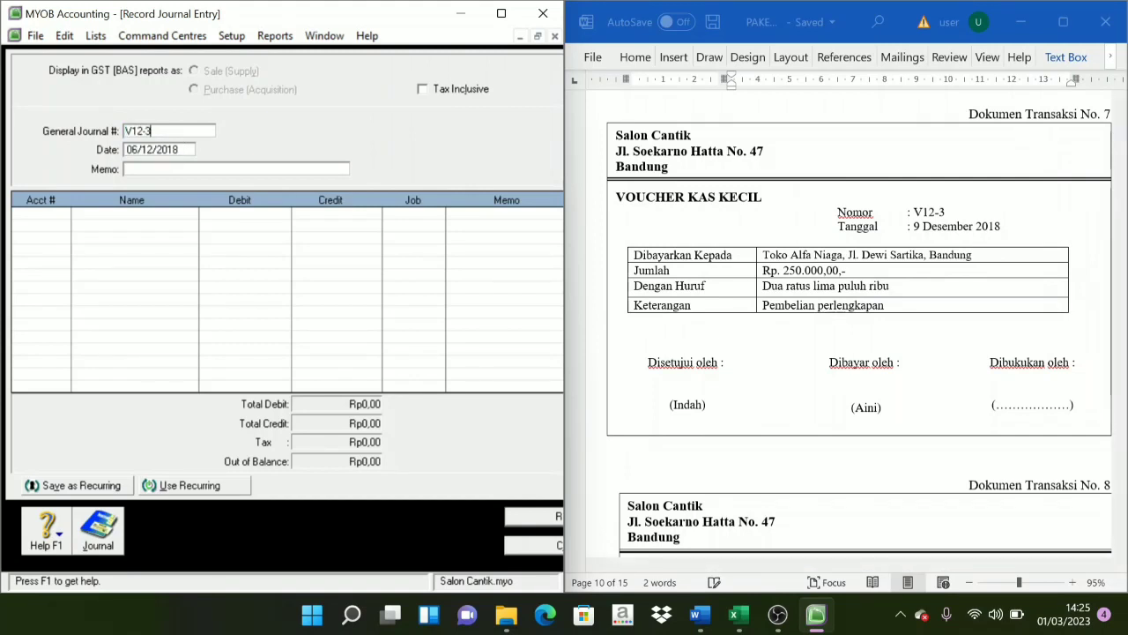
pyautogui.press('Tab')
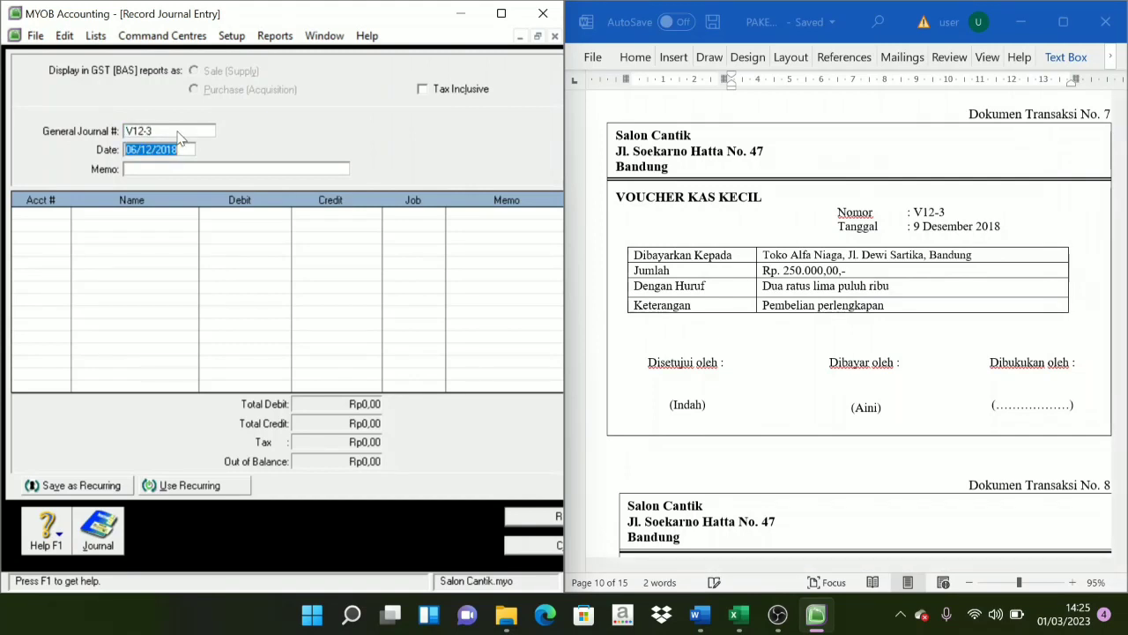
pyautogui.write('9/12/2018')
pyautogui.press('Tab')
# Copy the description "Pembelian perlengkapan" from the petty cash voucher into the journal entry's memo
pyautogui.click(857, 308)
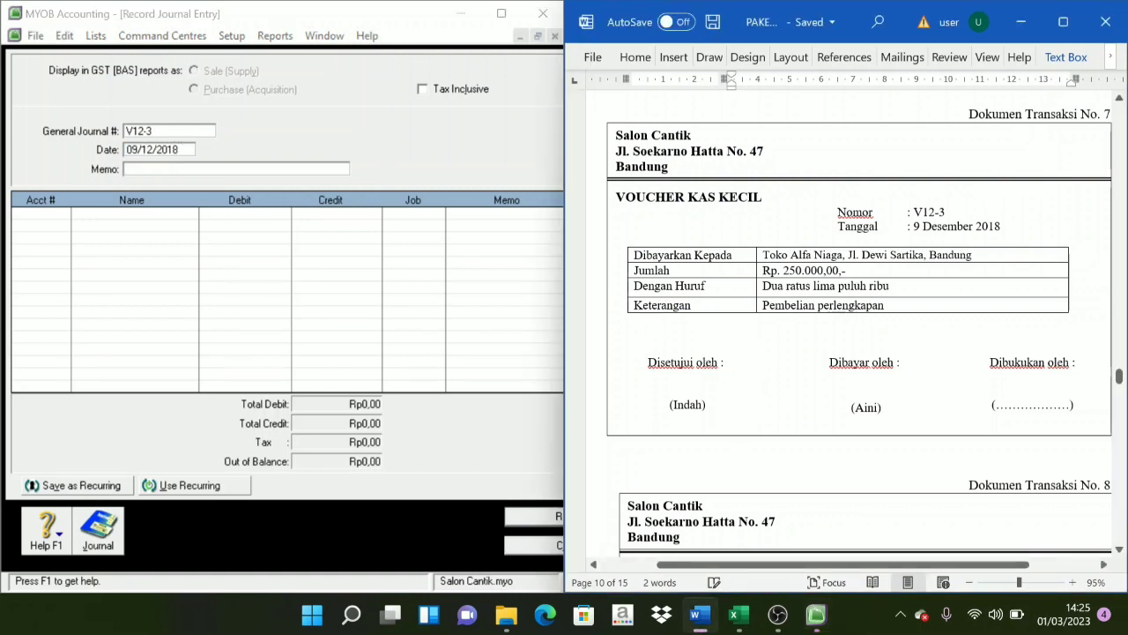
pyautogui.moveTo(887, 305); pyautogui.dragTo(765, 305)
pyautogui.hotkey('ctrl', 'c')
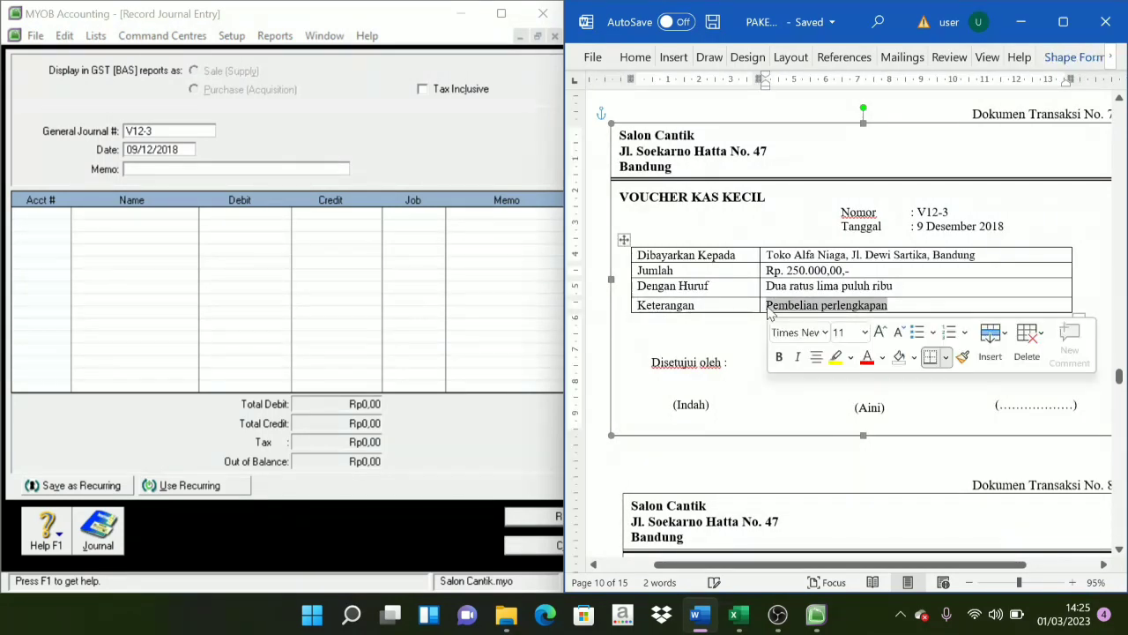
pyautogui.click(128, 169)
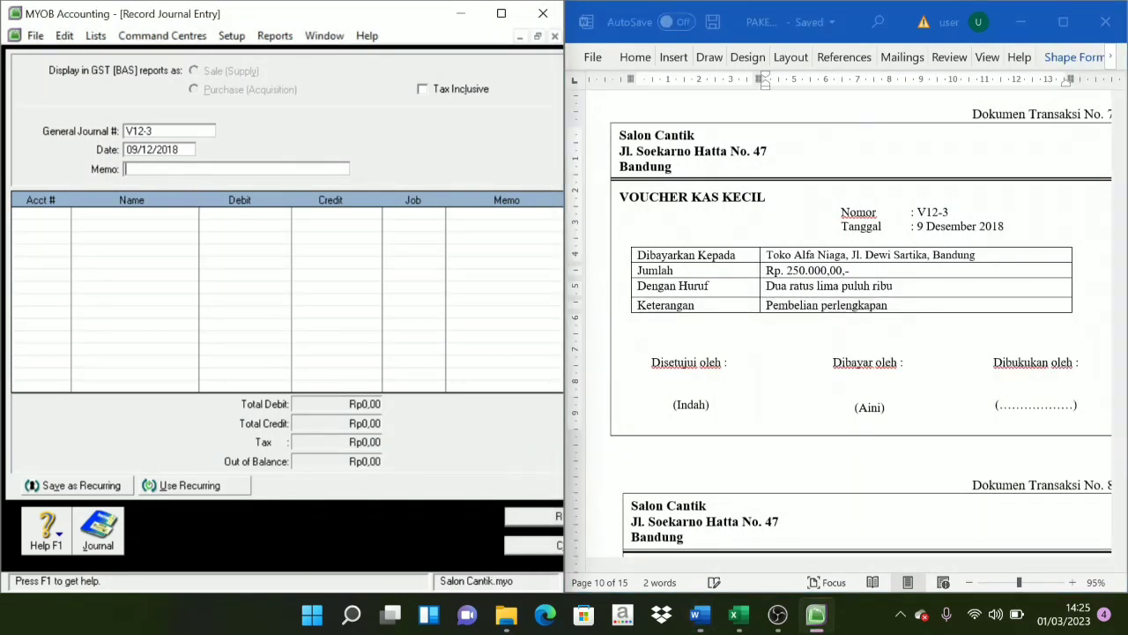
pyautogui.hotkey('ctrl', 'v')
pyautogui.press('Tab')
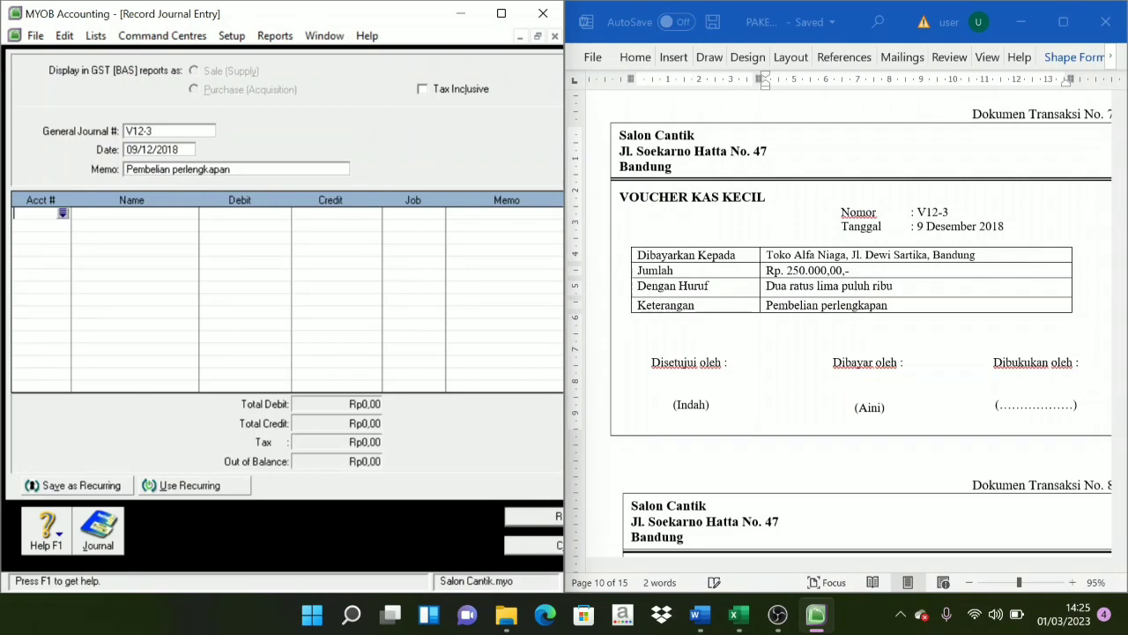
# Enter account 1-1500 Supplies on the first journal line with a debit of Rp250.000,00
pyautogui.click(63, 213)
pyautogui.write('1-1500')
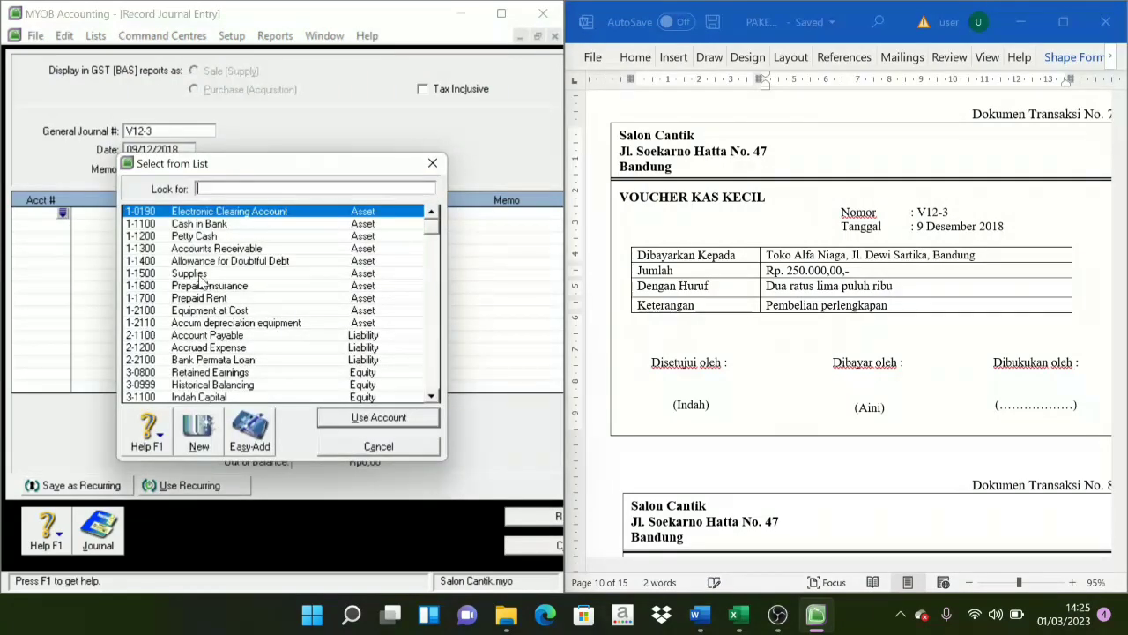
pyautogui.click(378, 418)
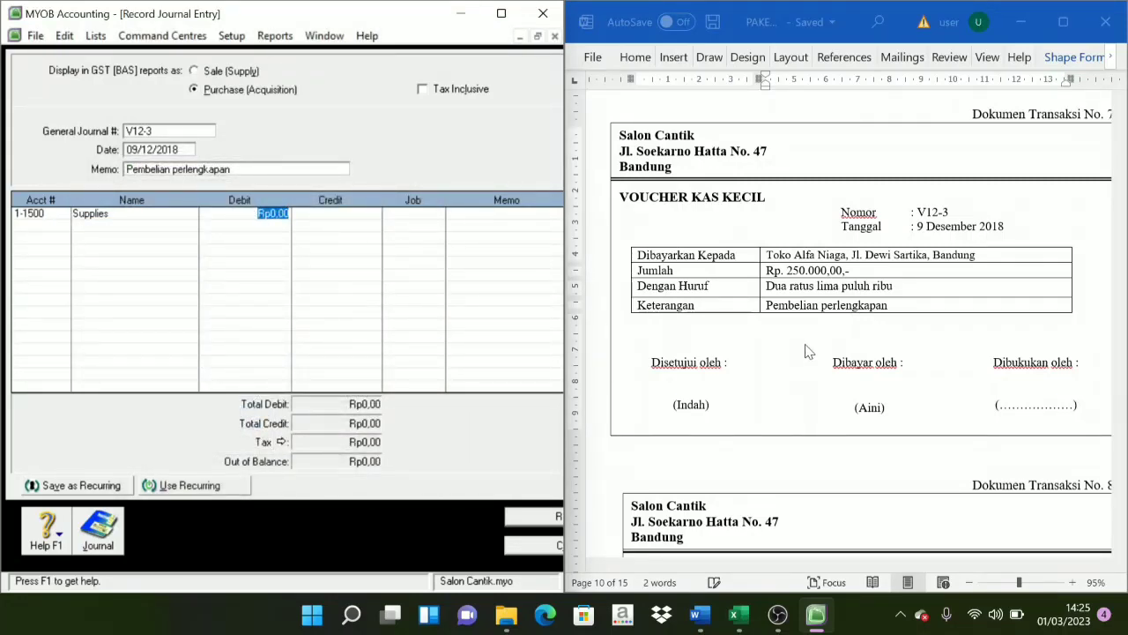
pyautogui.write('2')
pyautogui.write('50.000')
pyautogui.press('Tab')
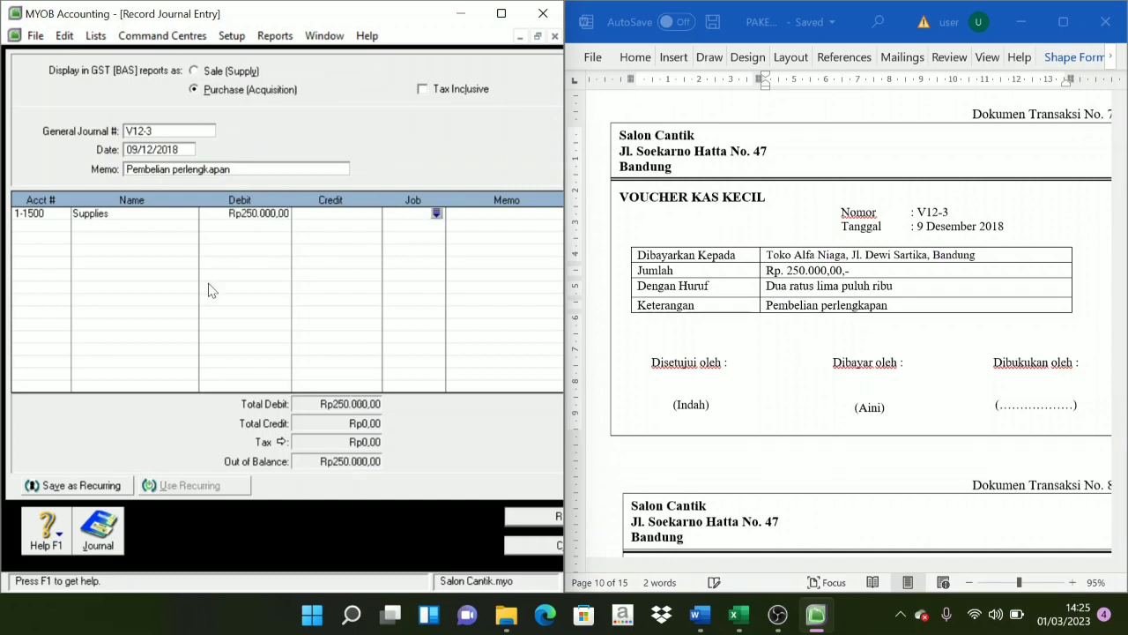
# Add account 1-1200 Petty Cash on the second line with a credit of Rp250.000,00 and record the entry
pyautogui.click(61, 226)
pyautogui.click(62, 225)
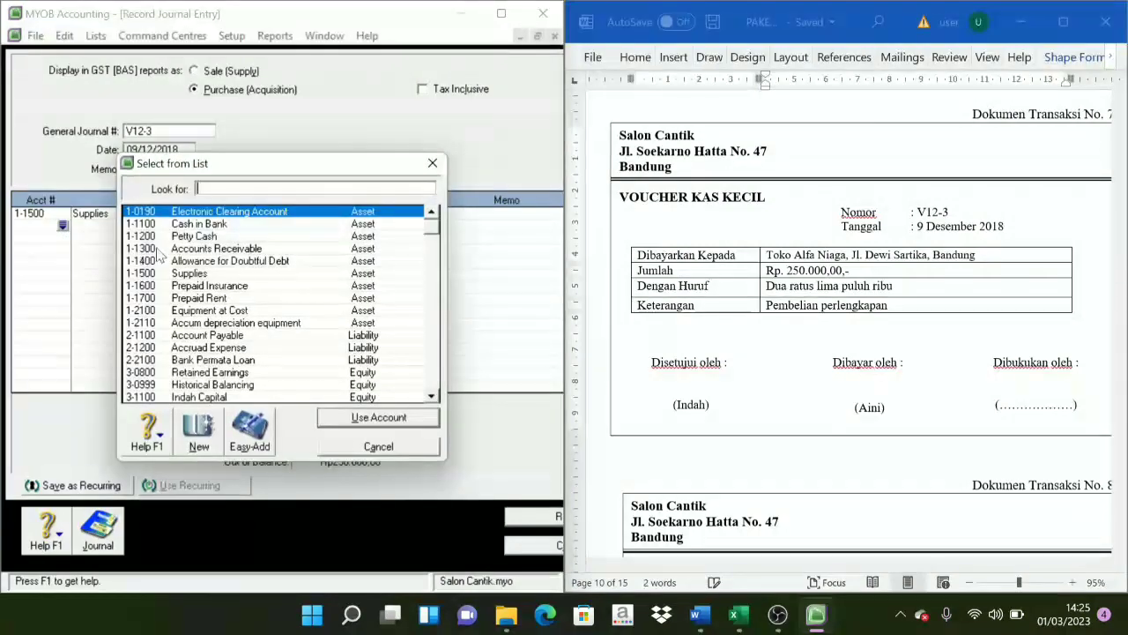
pyautogui.click(199, 225)
pyautogui.click(201, 236)
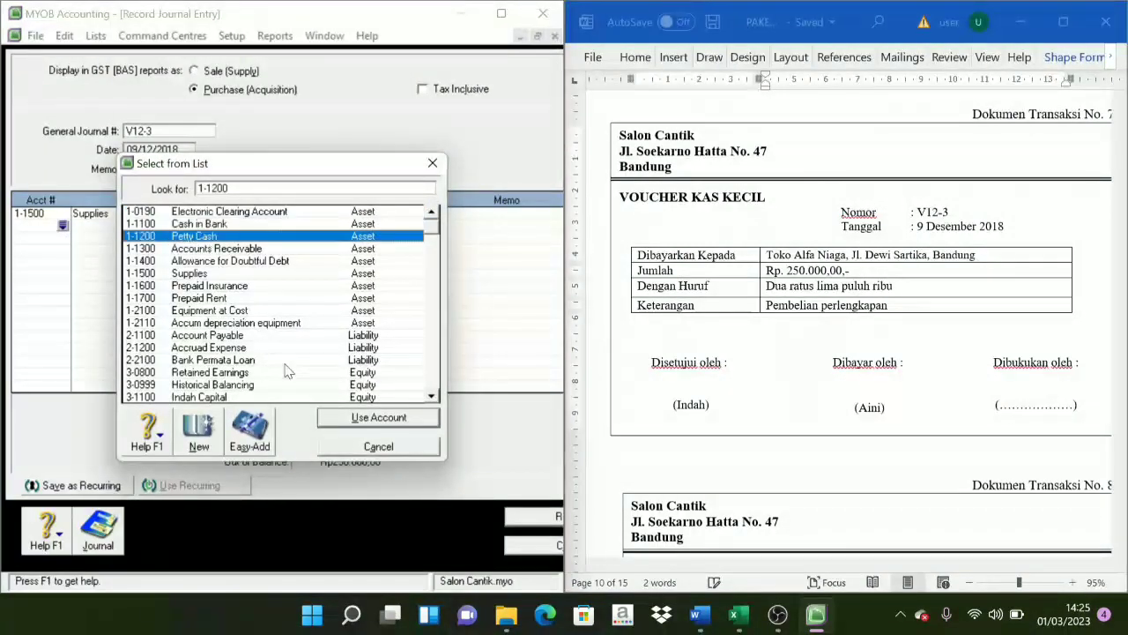
pyautogui.click(392, 420)
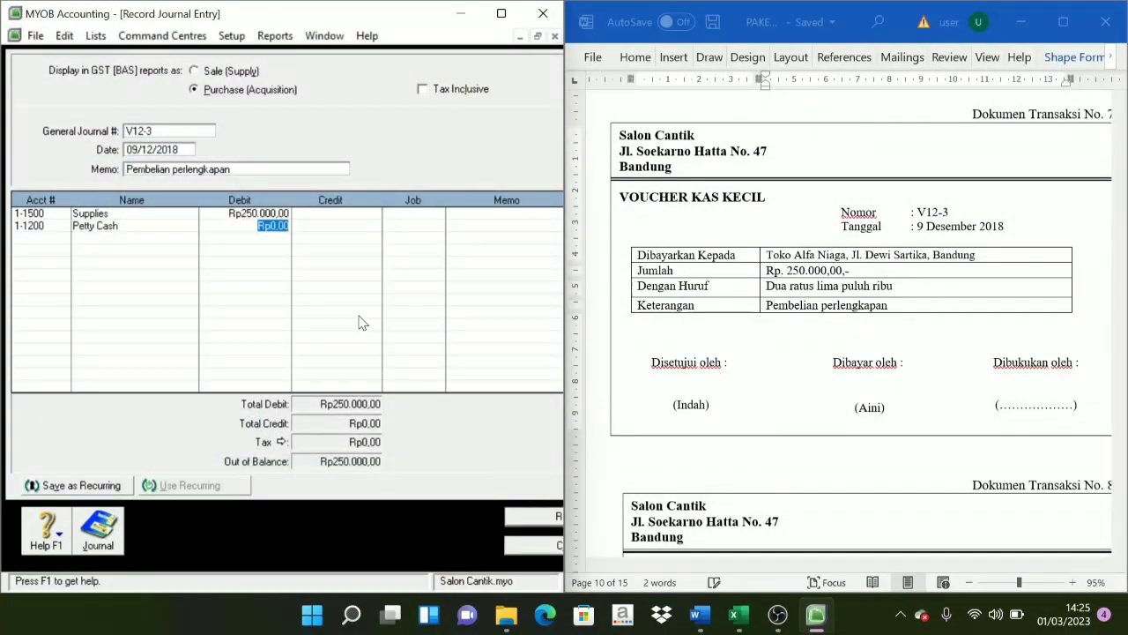
pyautogui.press('Tab')
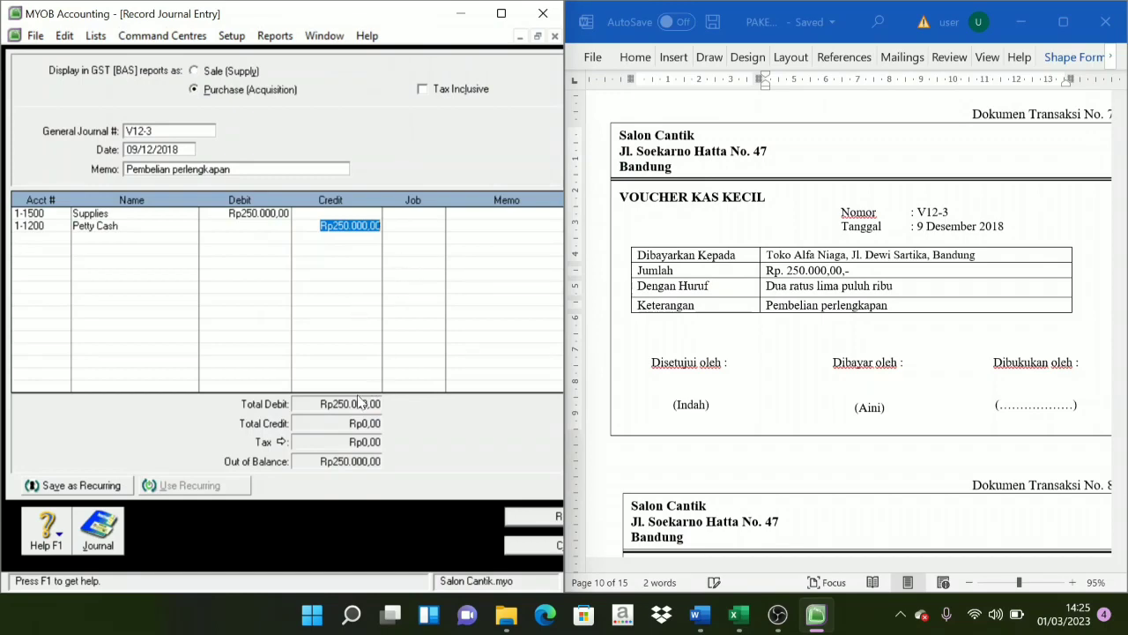
pyautogui.press('Tab')
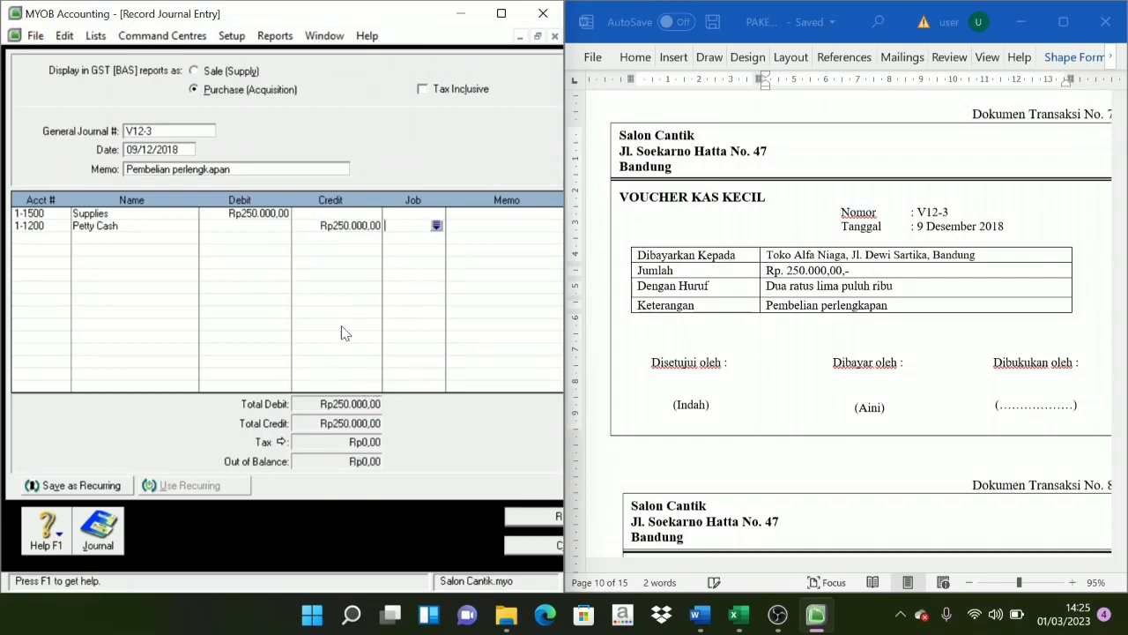
pyautogui.click(532, 520)
# Number the next journal entry BKK12-3, following the eighth transaction document, and accept the date 09/12/2018
pyautogui.scroll(-4, 994, 282)
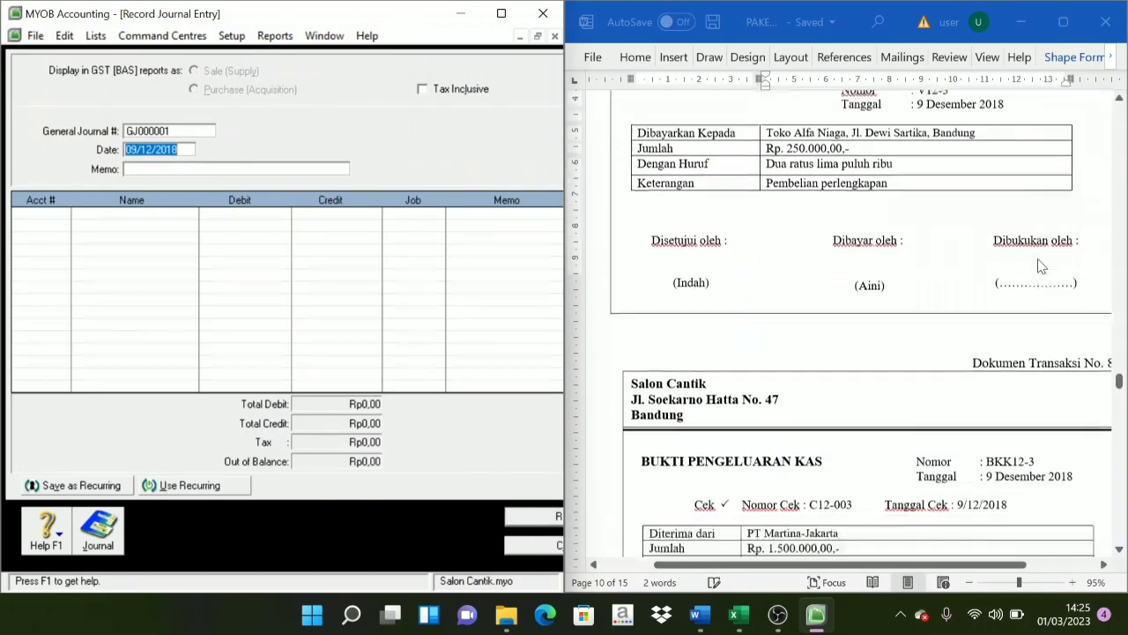
pyautogui.scroll(-3, 994, 314)
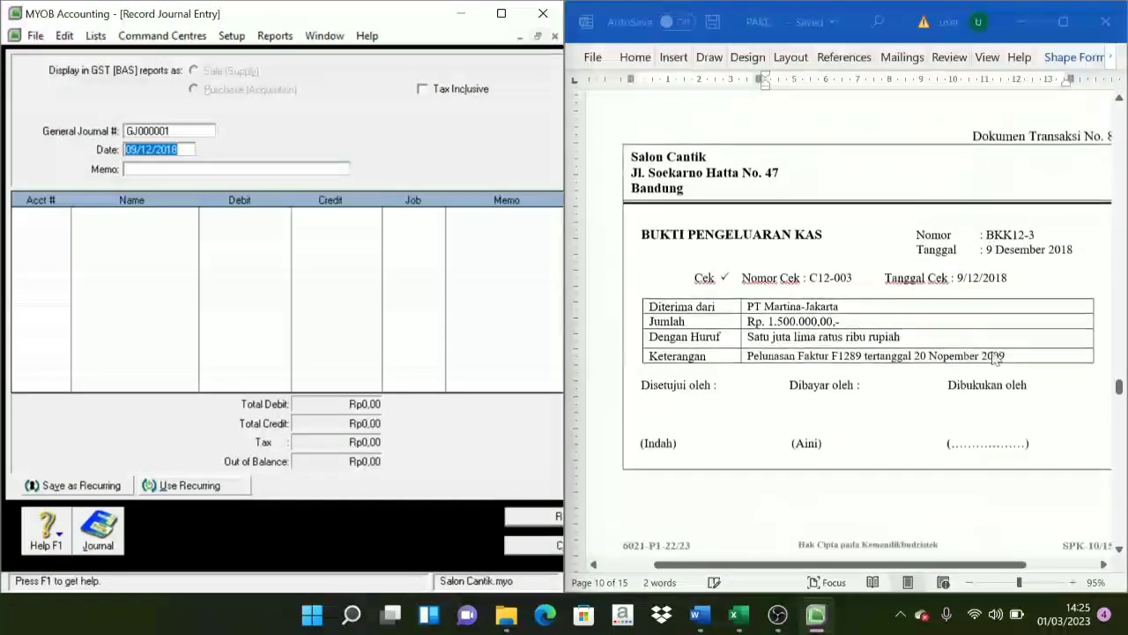
pyautogui.click(945, 571)
pyautogui.moveTo(946, 566); pyautogui.dragTo(958, 566)
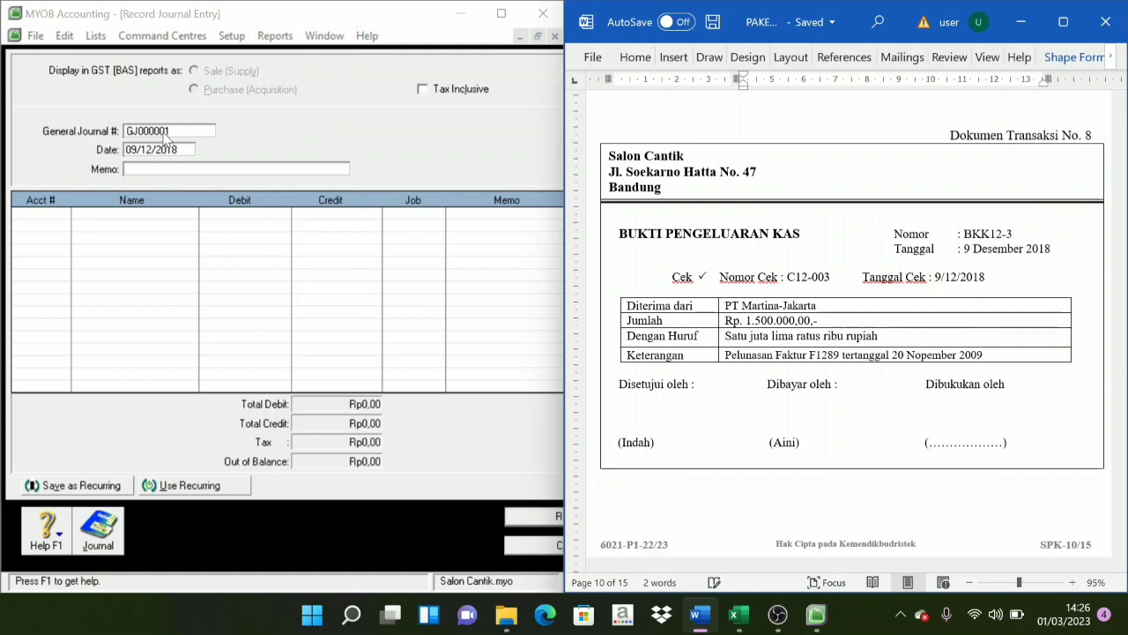
pyautogui.click(176, 197)
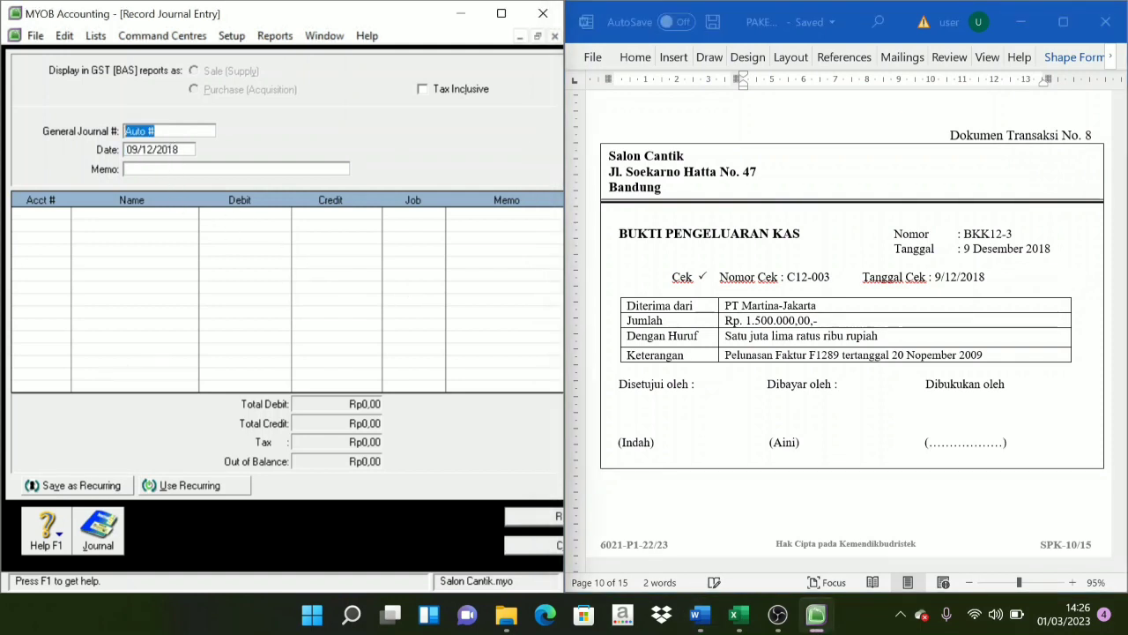
pyautogui.write('BKK12-3')
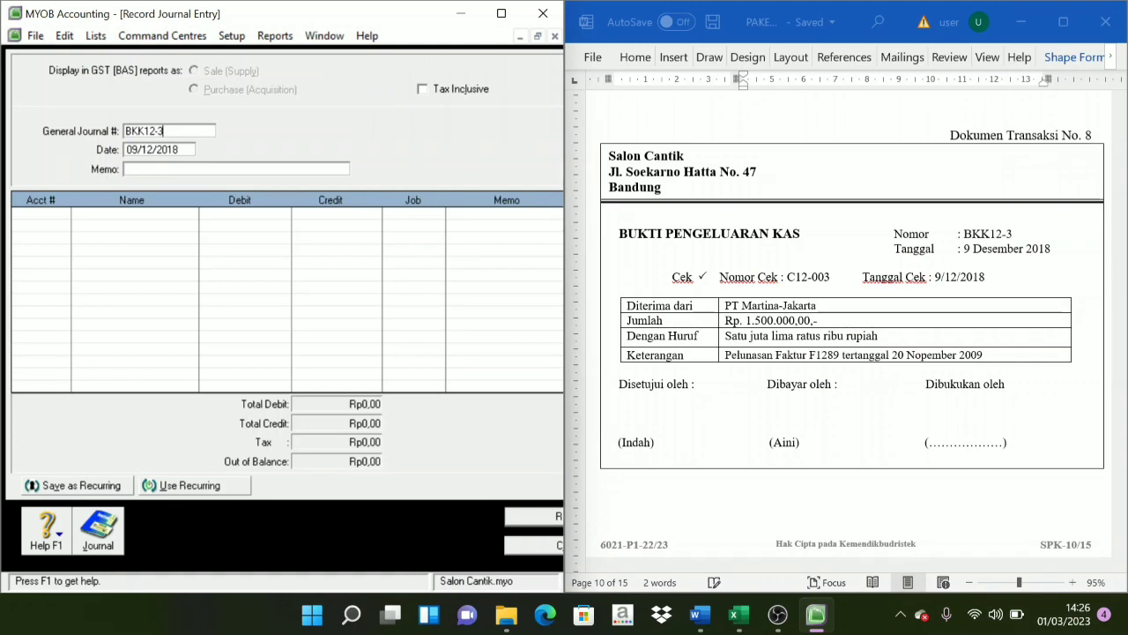
pyautogui.press('Tab')
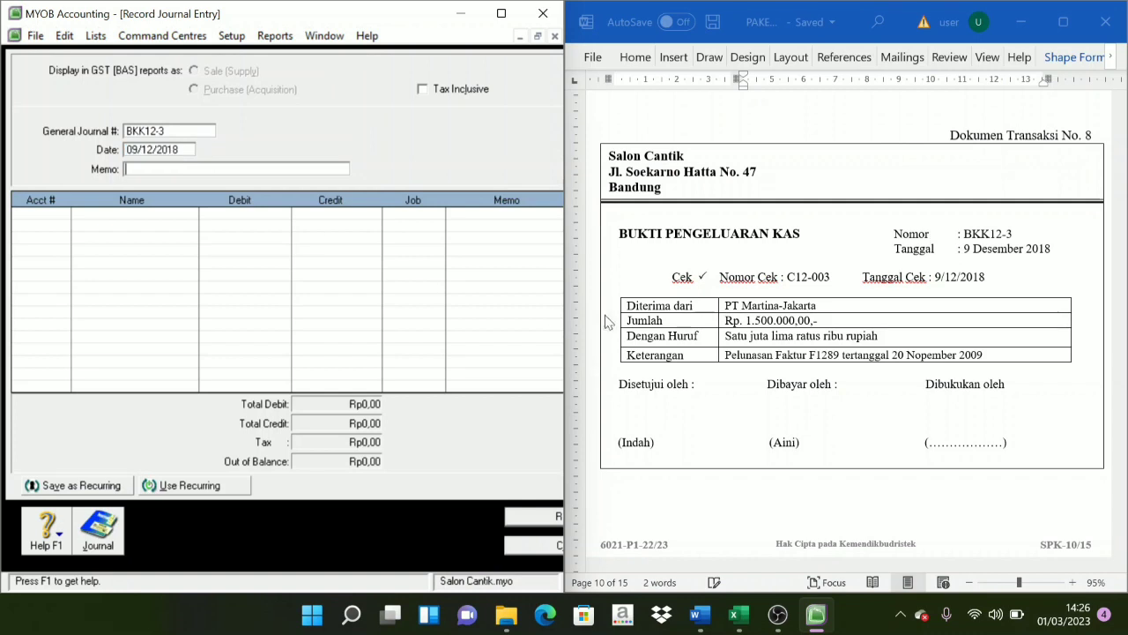
# Copy the words "Pelunasan Faktur" from the eighth transaction document's description into the journal entry's memo
pyautogui.click(810, 356)
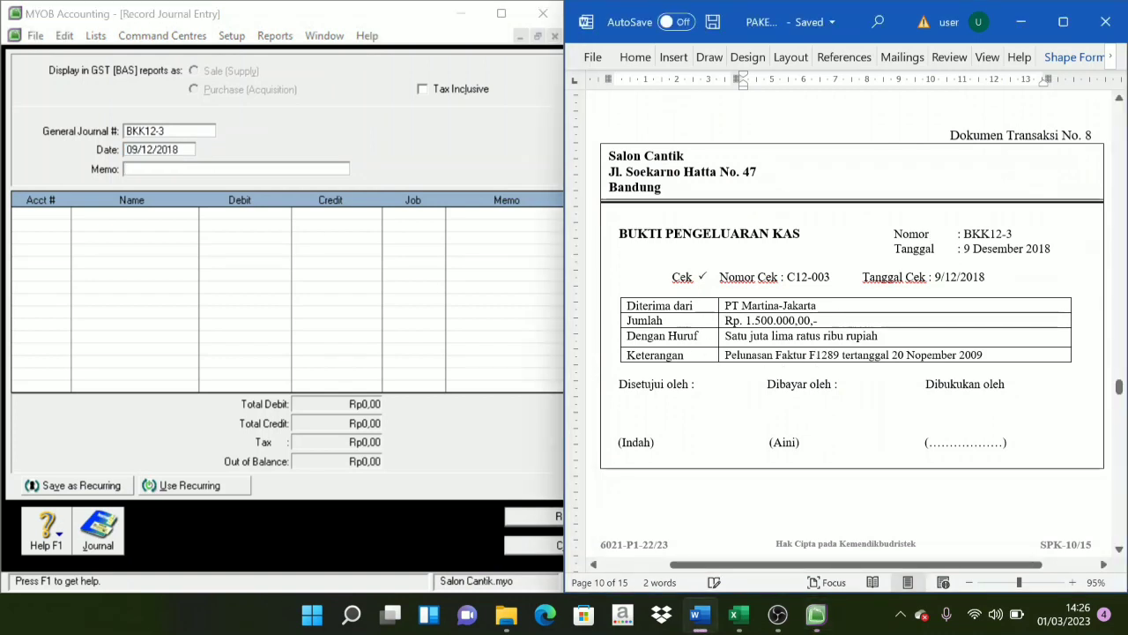
pyautogui.moveTo(808, 356); pyautogui.dragTo(744, 360)
pyautogui.hotkey('ctrl', 'c')
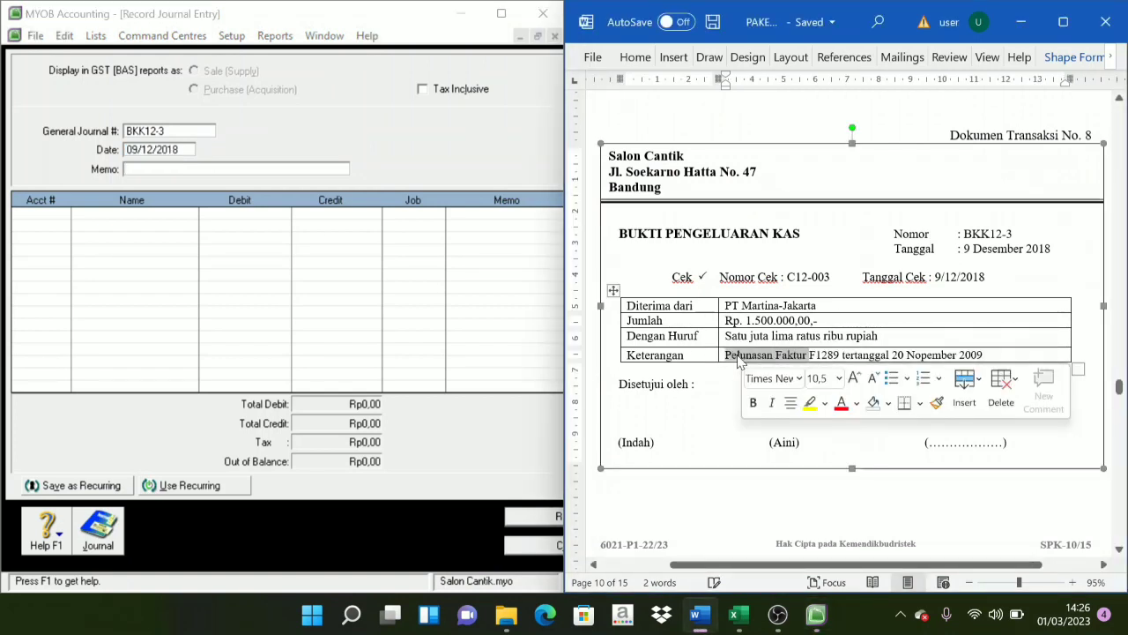
pyautogui.click(158, 169)
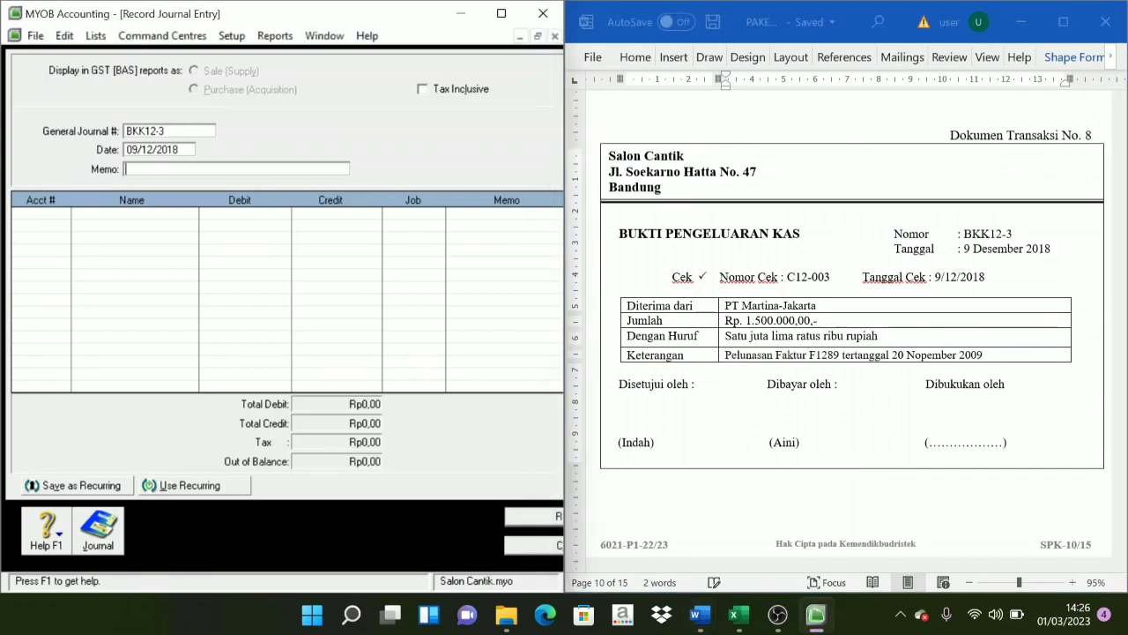
pyautogui.hotkey('ctrl', 'v')
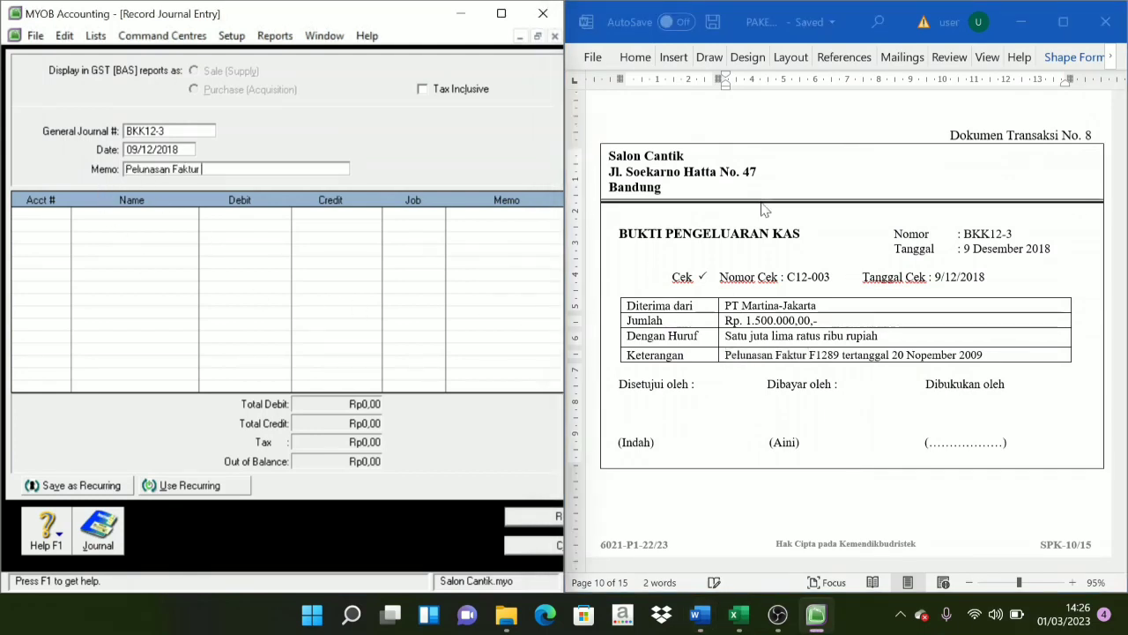
# Enter account 2-1100 Account Payable on the first journal line with a debit of Rp1.500.000,00, accepting the linked payable account
pyautogui.click(54, 214)
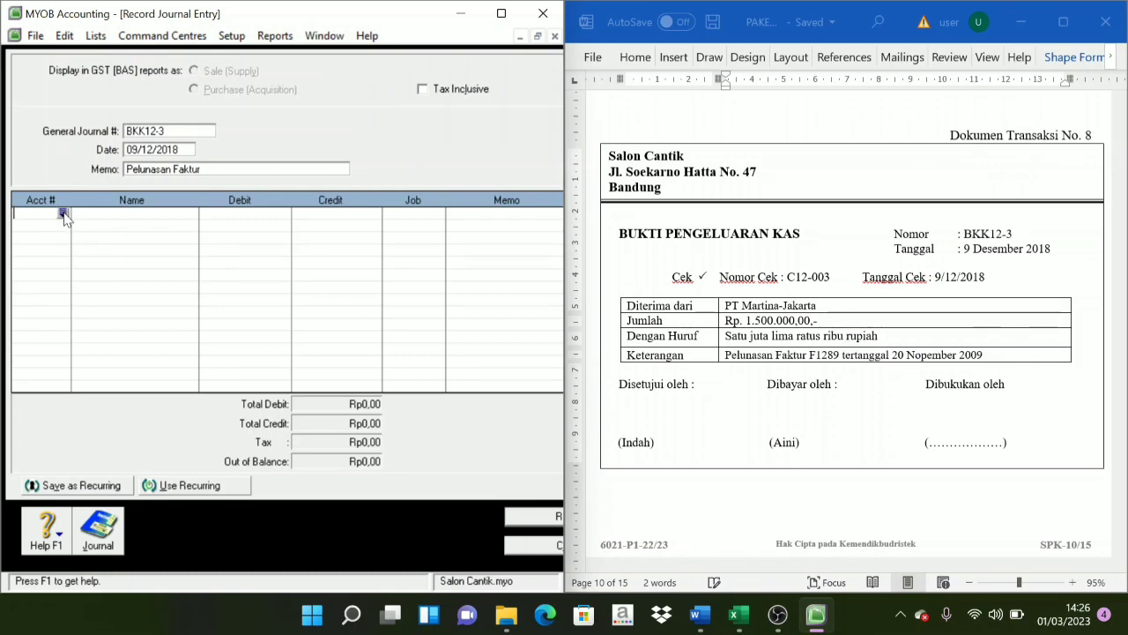
pyautogui.click(63, 213)
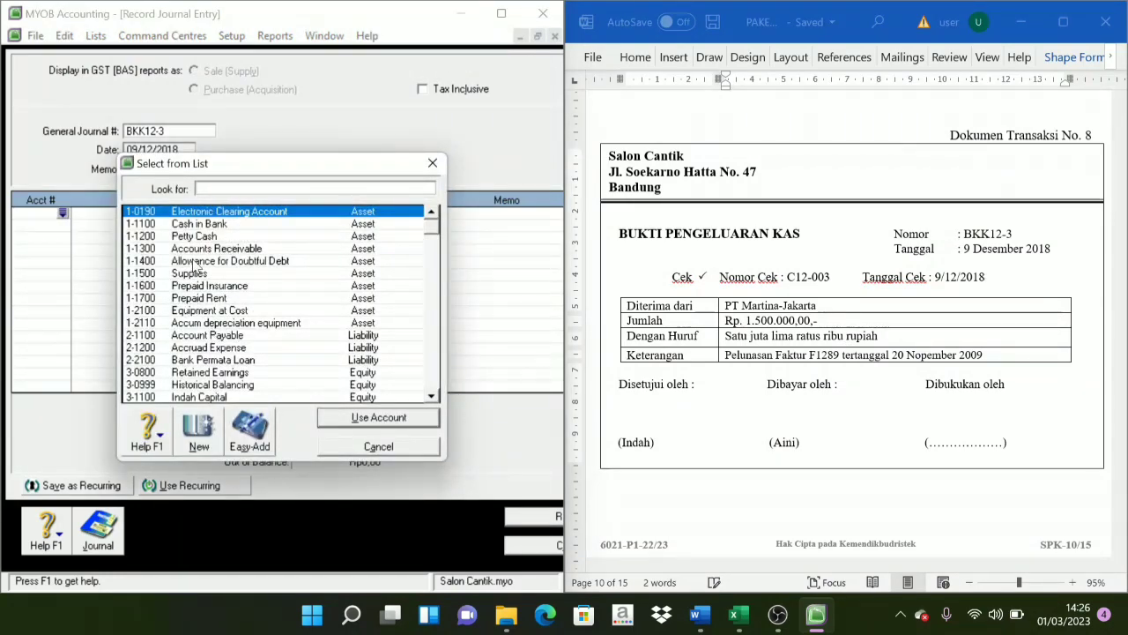
pyautogui.click(204, 336)
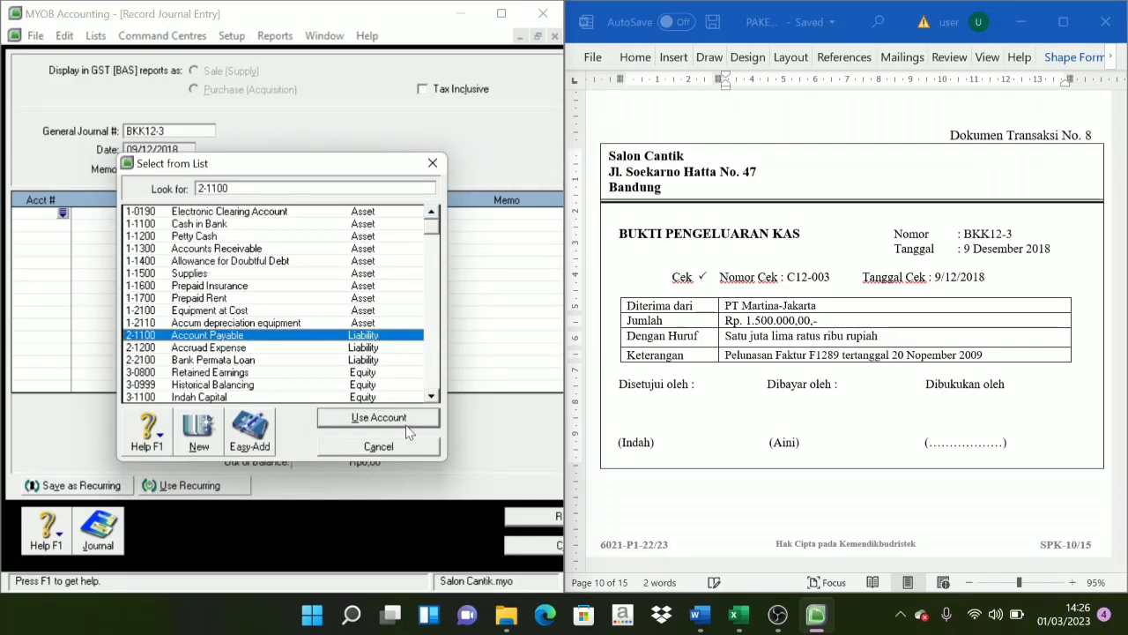
pyautogui.click(395, 420)
pyautogui.click(217, 368)
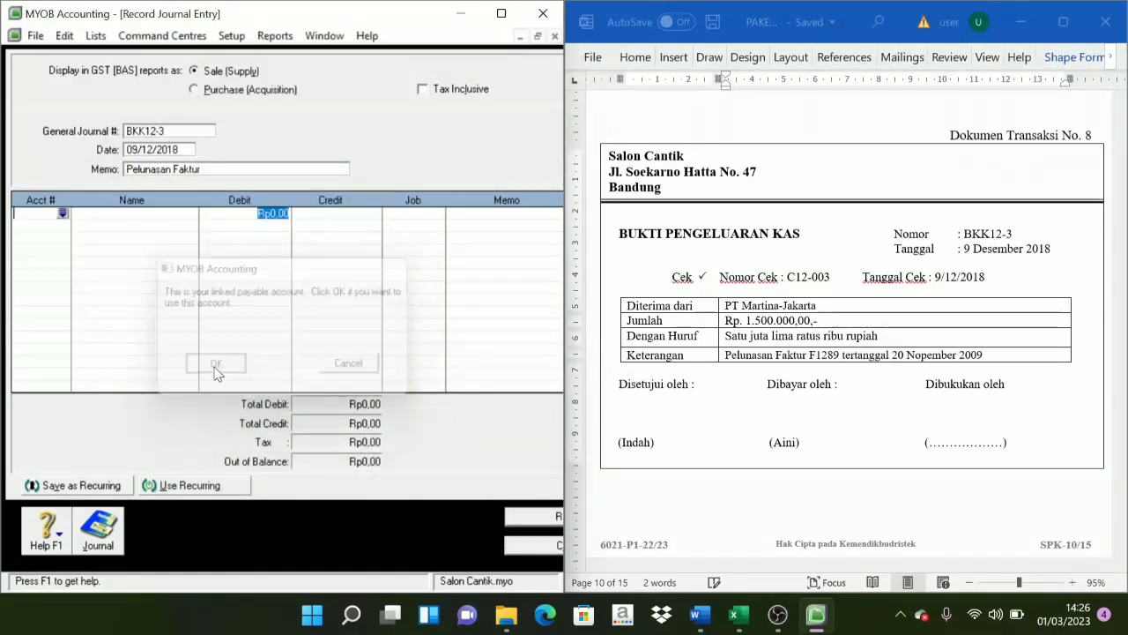
pyautogui.click(267, 215)
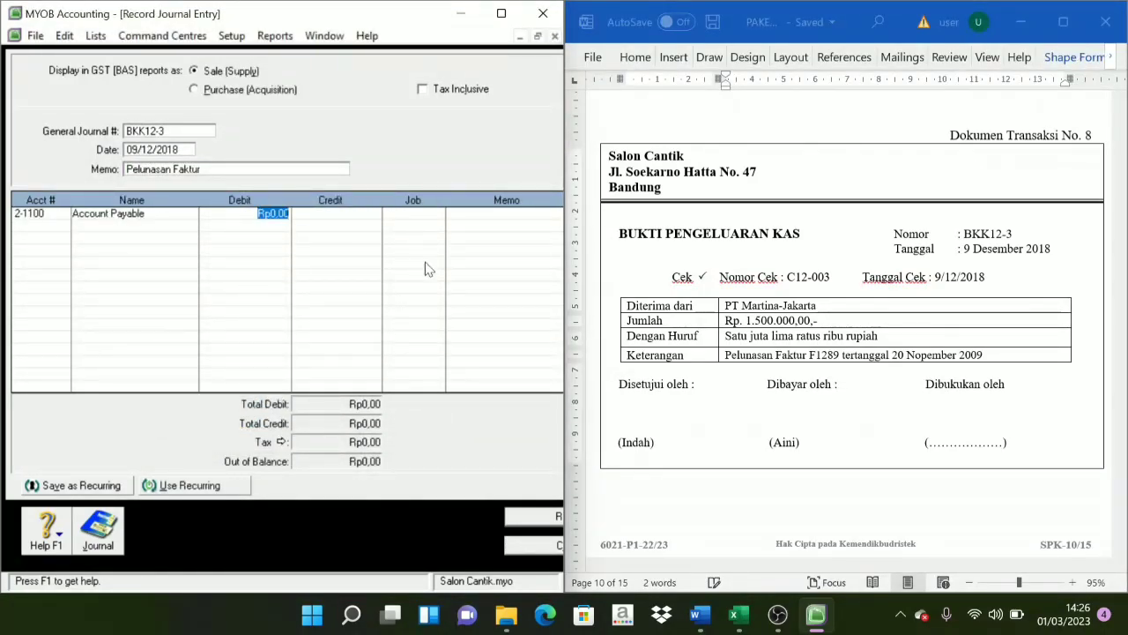
pyautogui.write('1.50')
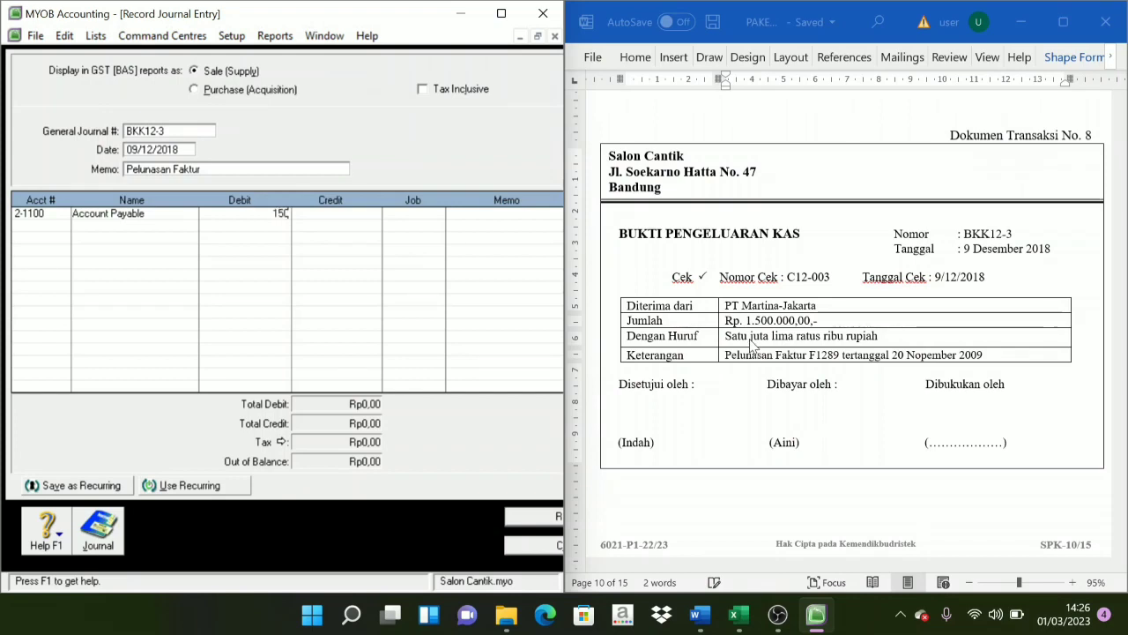
pyautogui.write('0.000')
pyautogui.press('Tab')
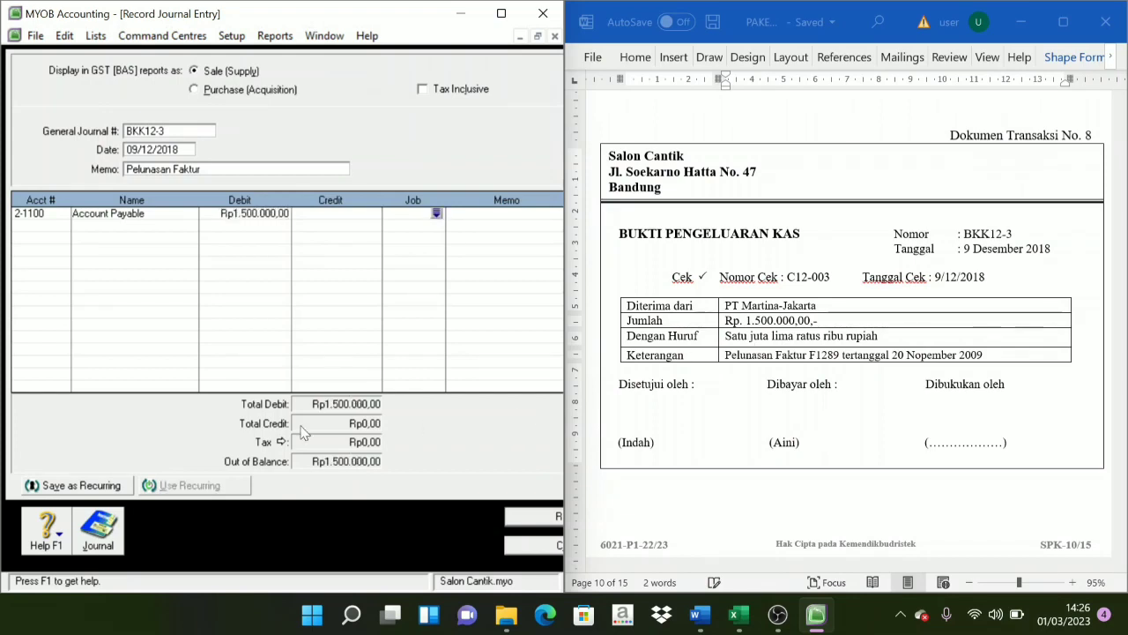
# Add account 1-1100 Cash in Bank on the second line with a credit of Rp1.500.000,00 and record the entry
pyautogui.click(53, 227)
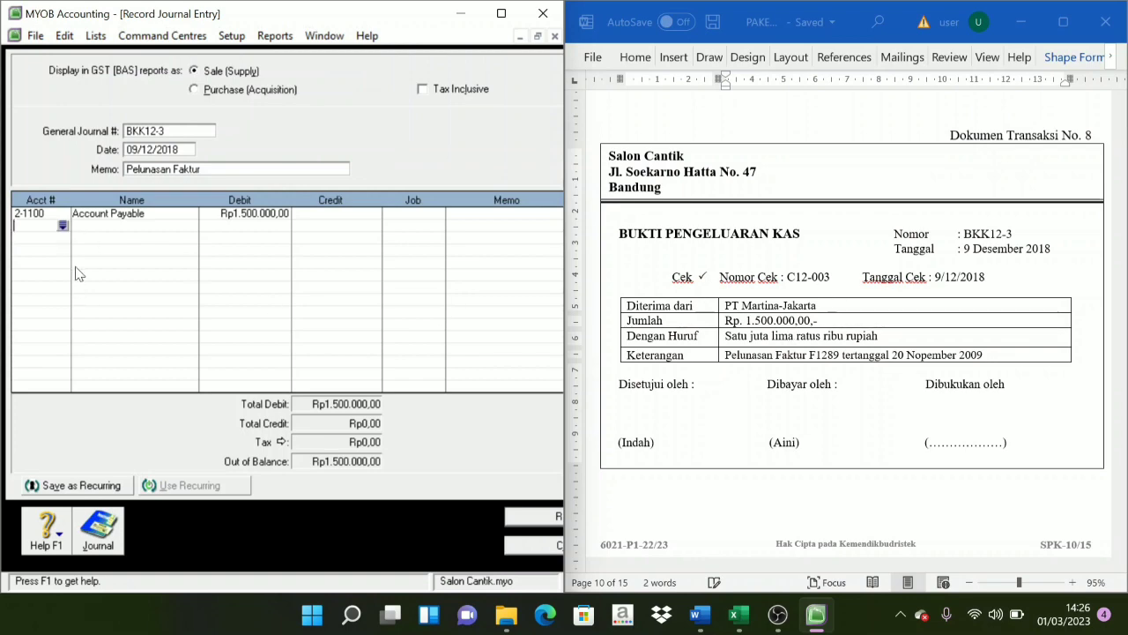
pyautogui.click(62, 226)
pyautogui.write('1-1100')
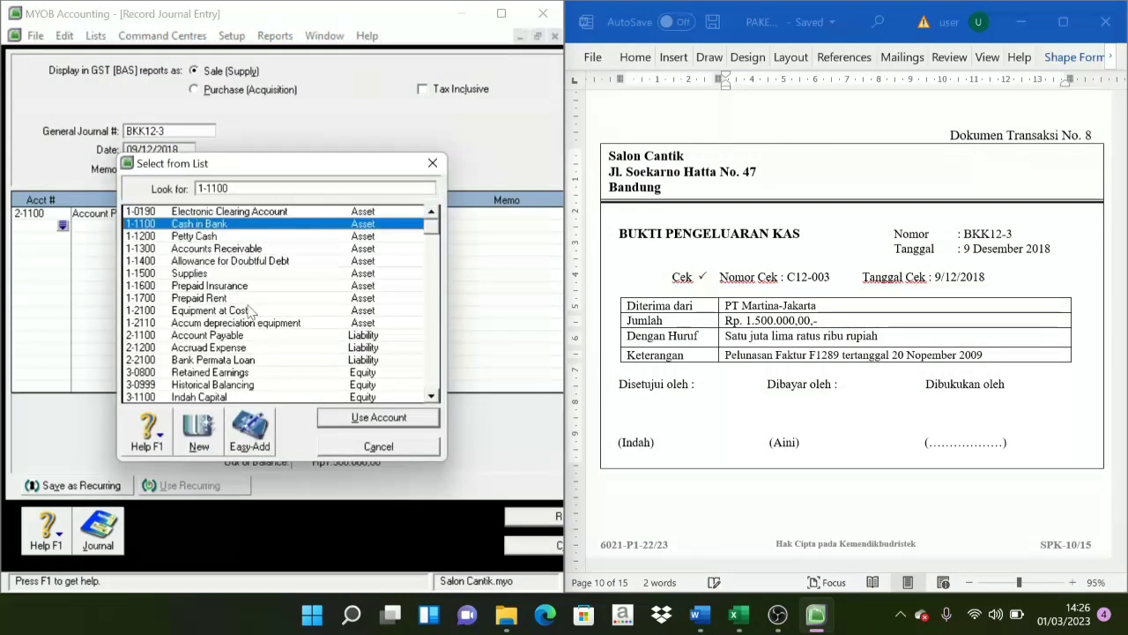
pyautogui.click(402, 420)
pyautogui.press('Tab')
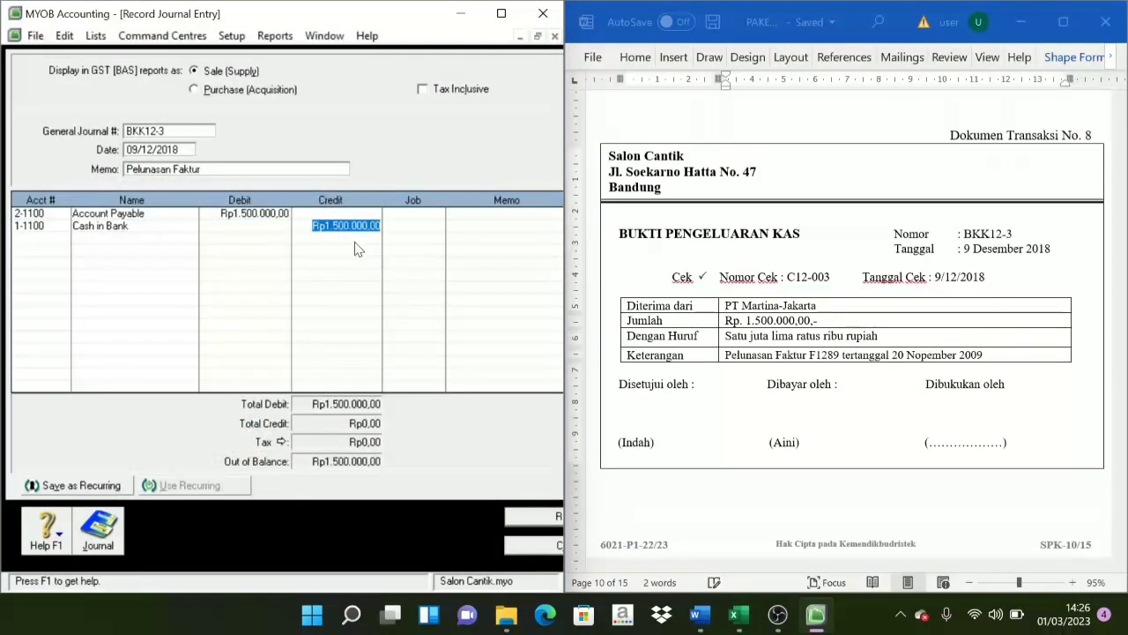
pyautogui.press('Tab')
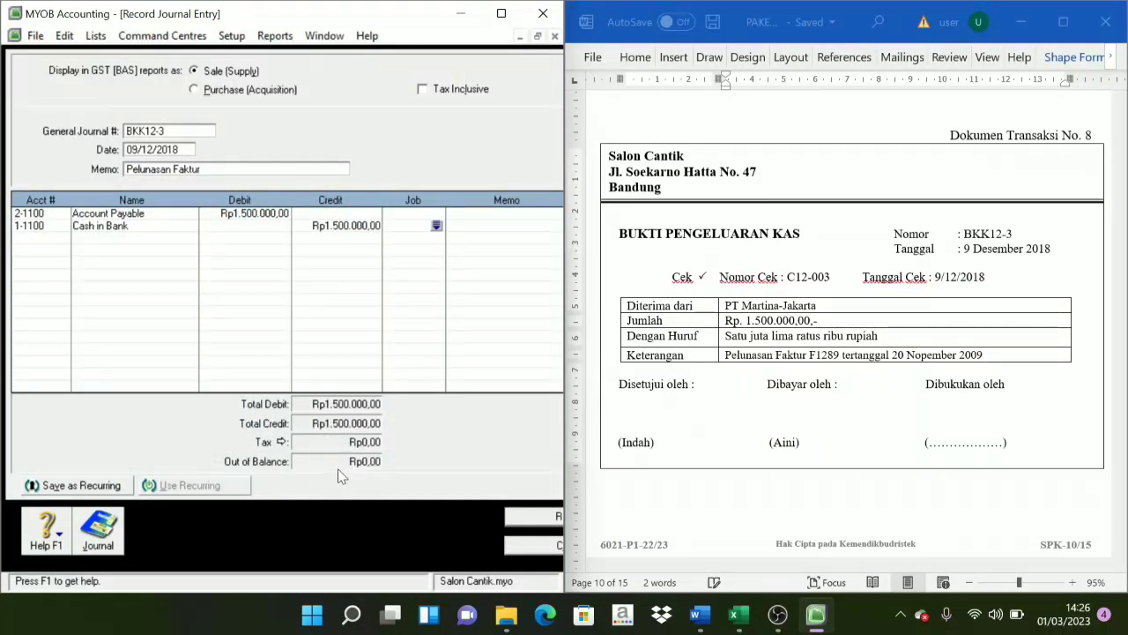
pyautogui.click(522, 522)
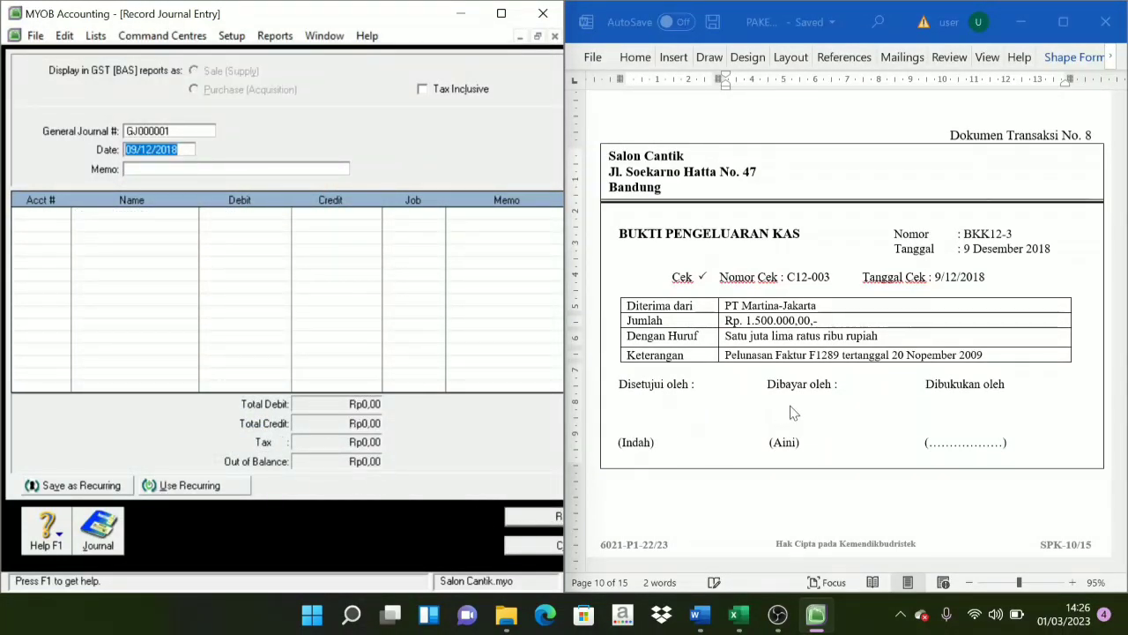
# Fill in the next entry's header from the ninth transaction document with number F05, date 10/12/2018 and memo "Pemebelian Peralatan"
pyautogui.scroll(-5, 829, 421)
pyautogui.scroll(-5, 828, 422)
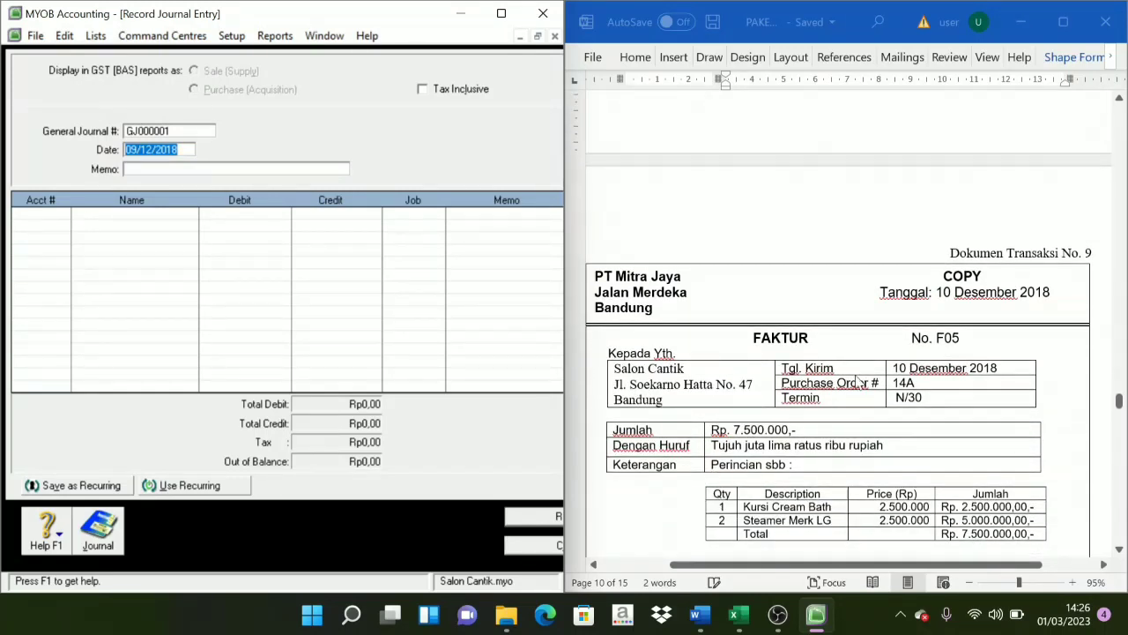
pyautogui.scroll(-1, 842, 409)
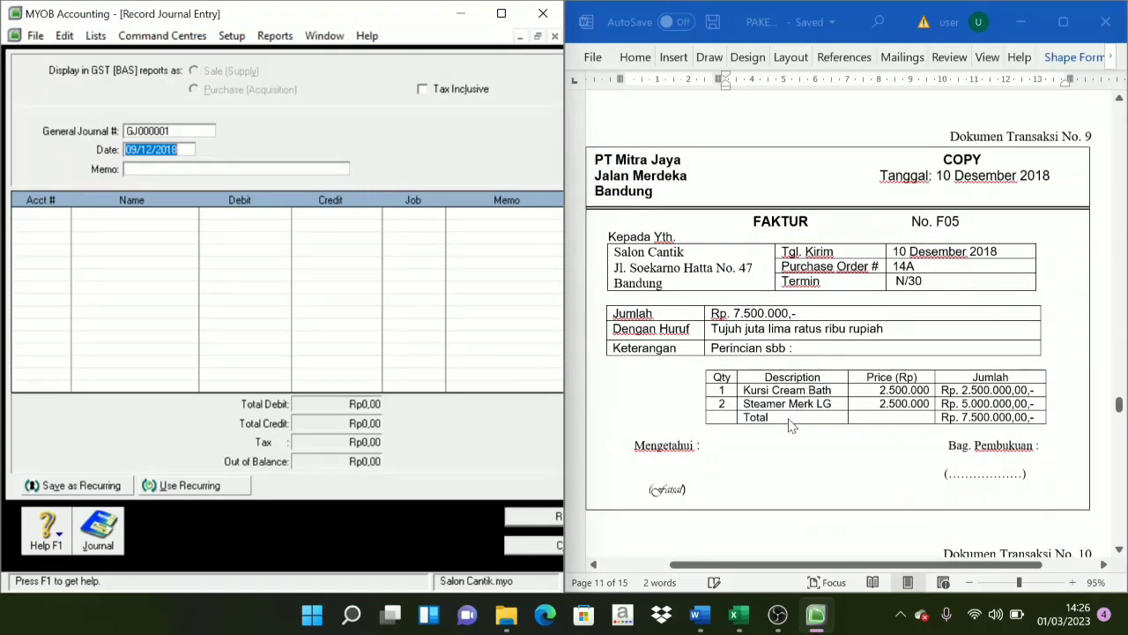
pyautogui.scroll(1, 751, 258)
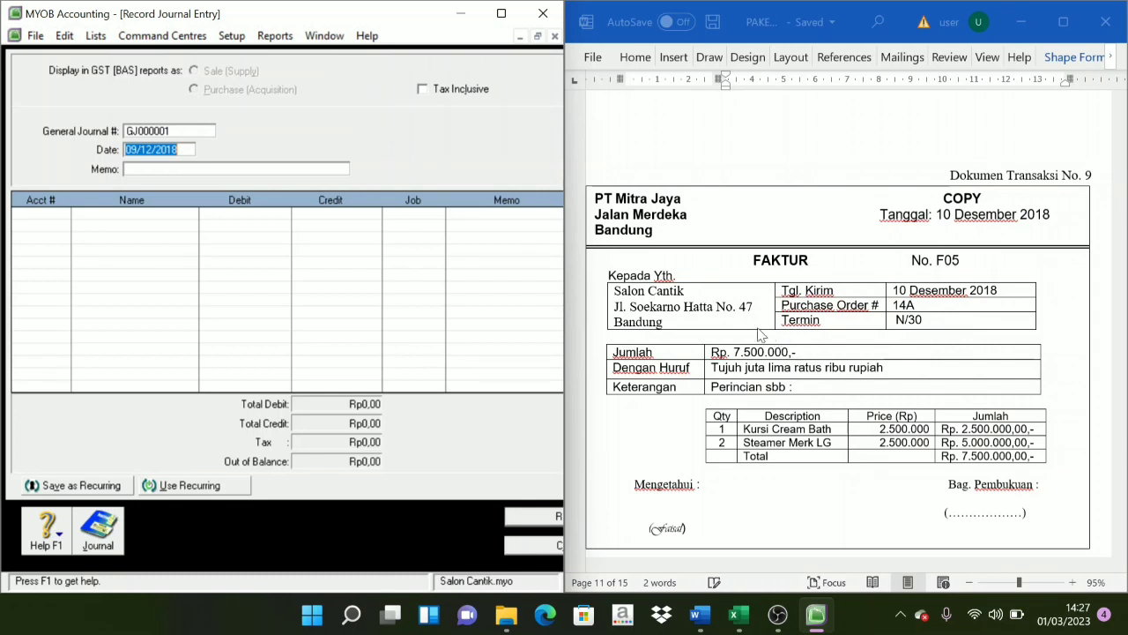
pyautogui.click(188, 132)
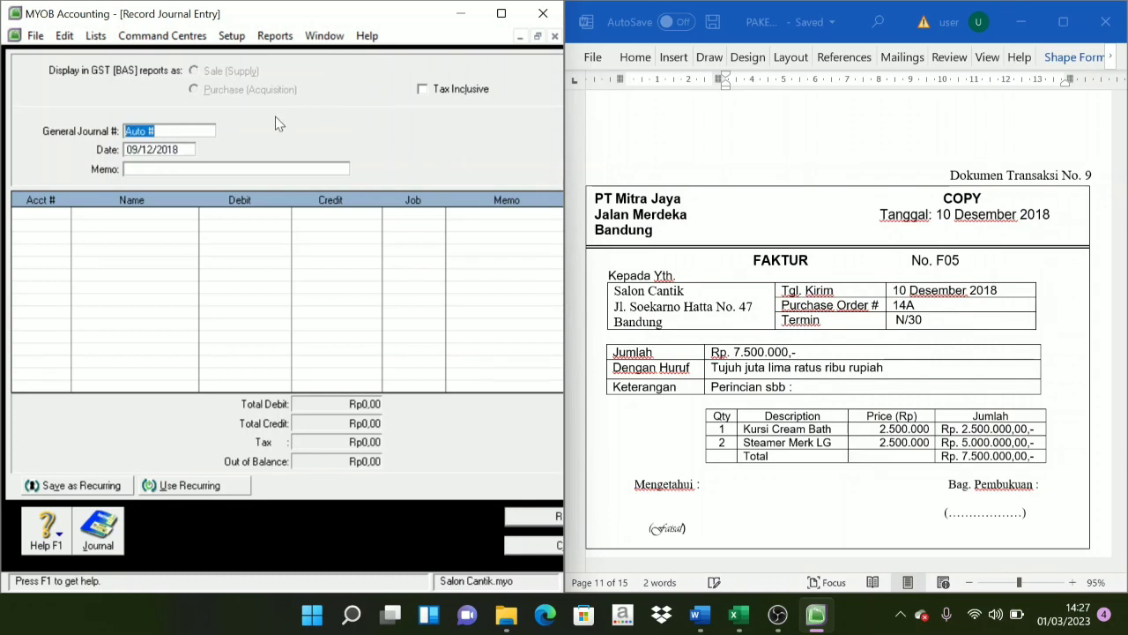
pyautogui.write('F05')
pyautogui.press('Tab')
pyautogui.write('10/1')
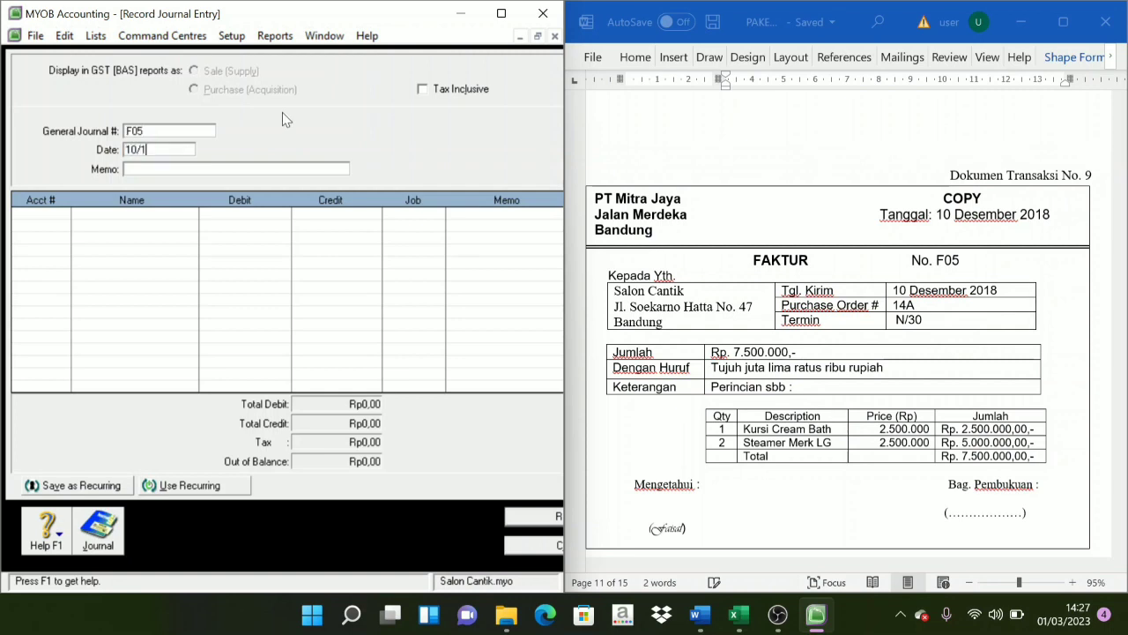
pyautogui.write('2/2018')
pyautogui.press('Tab')
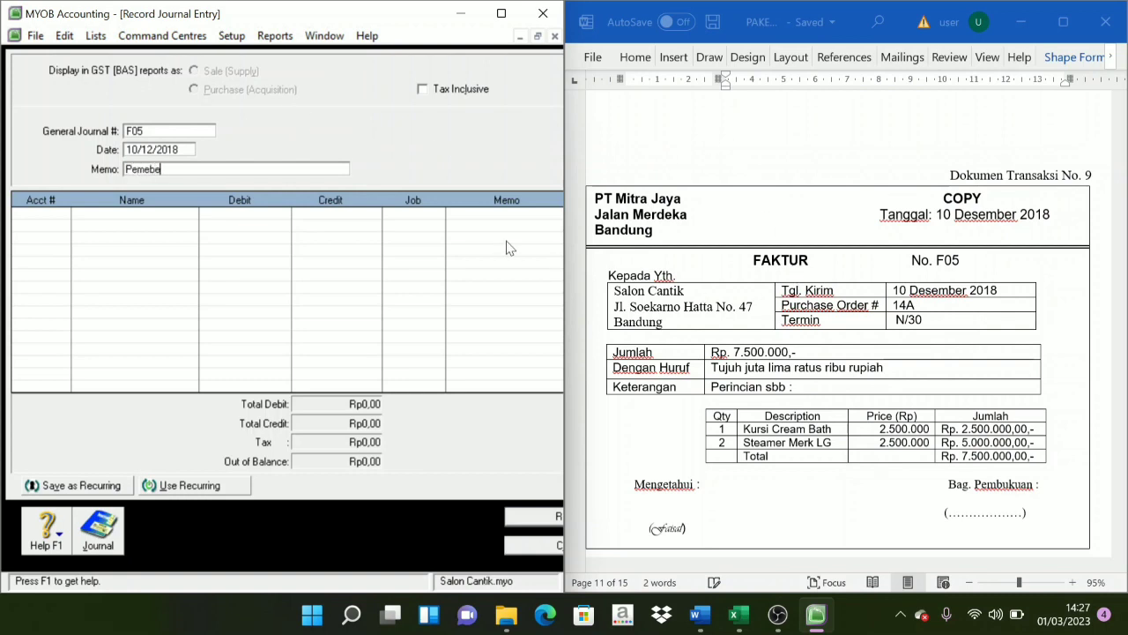
pyautogui.write('Pemebelian Peralatan')
# Enter account 1-2100 Equipment at Cost on the first journal line with a debit of Rp7.500.000,00
pyautogui.click(39, 214)
pyautogui.click(63, 215)
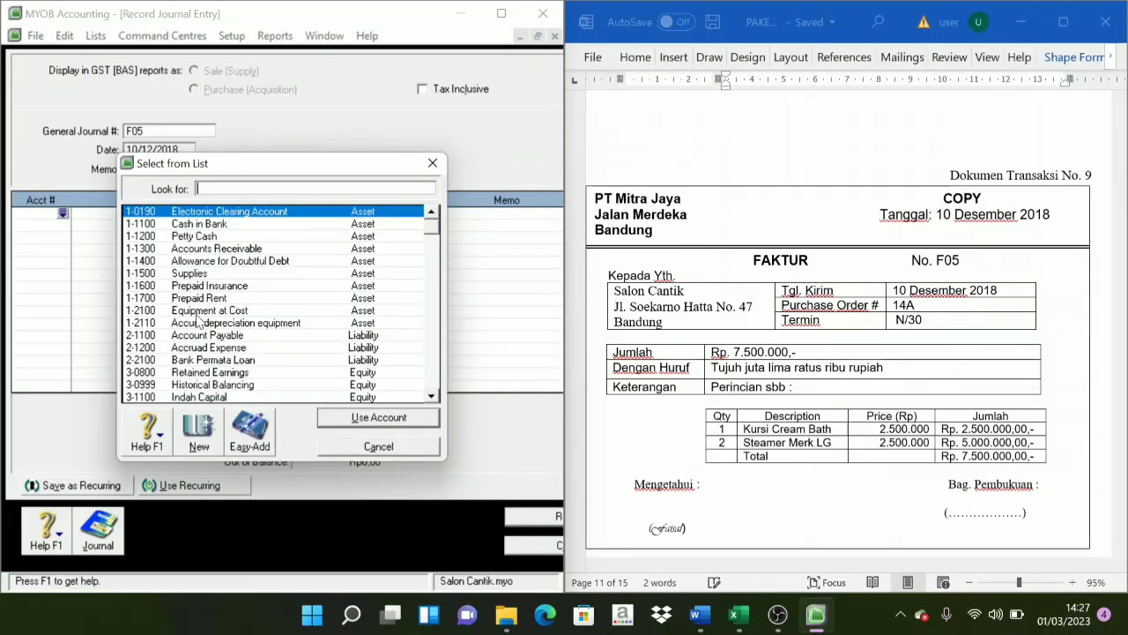
pyautogui.scroll(-1, 201, 324)
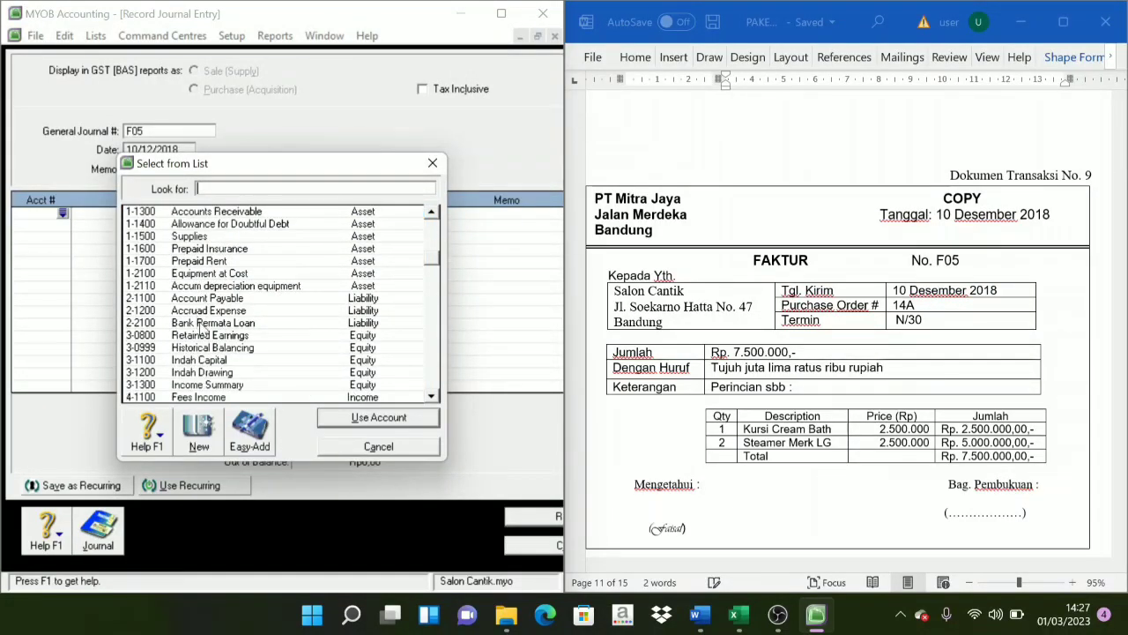
pyautogui.click(208, 275)
pyautogui.click(390, 418)
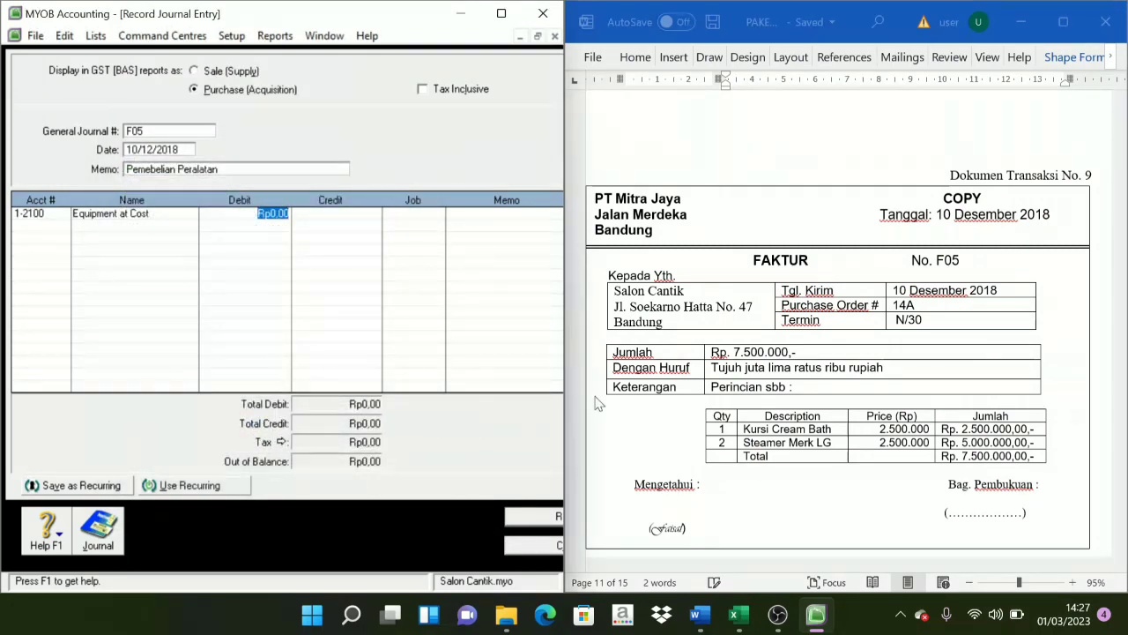
pyautogui.write('7500000')
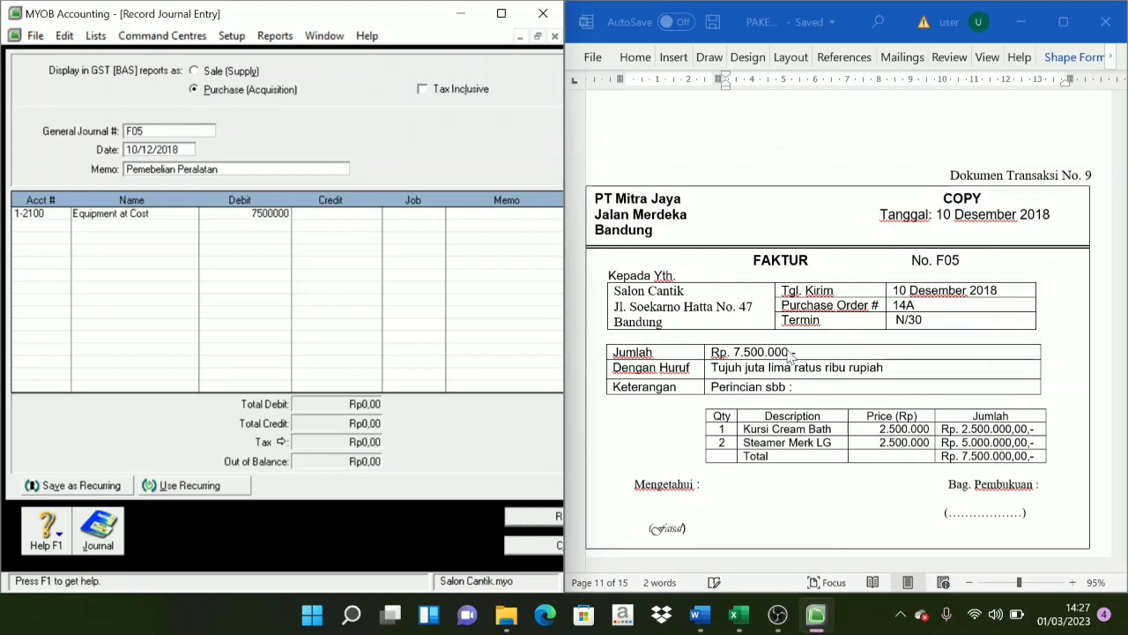
pyautogui.press('Tab')
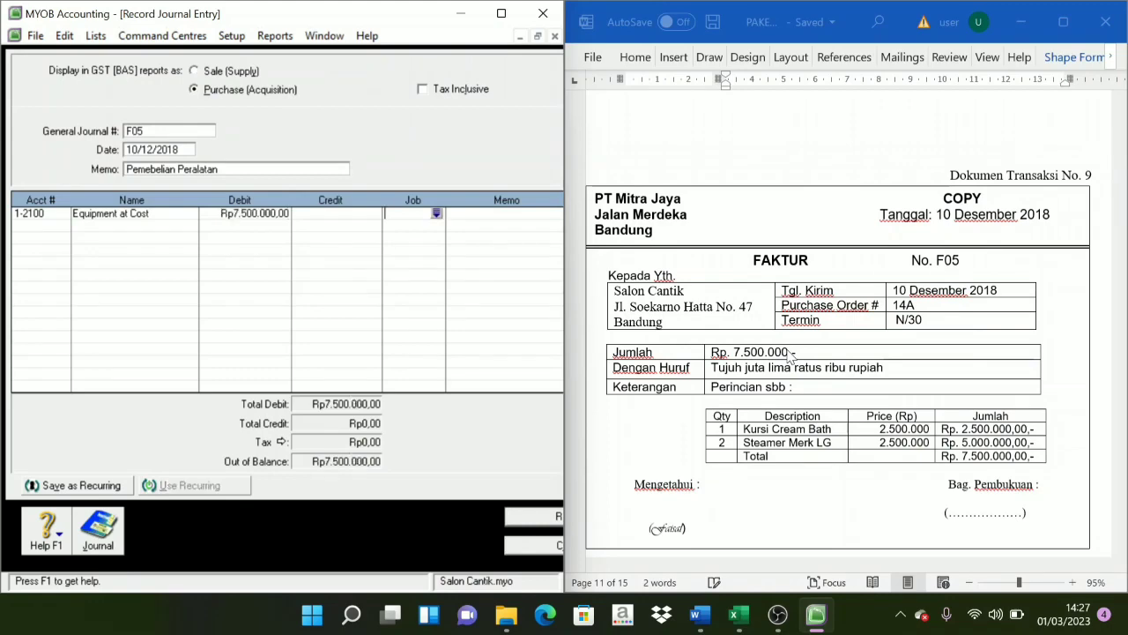
# Add account 2-1100 Account Payable on the second line with a credit of Rp7.500.000,00 and record the entry
pyautogui.click(48, 225)
pyautogui.click(63, 227)
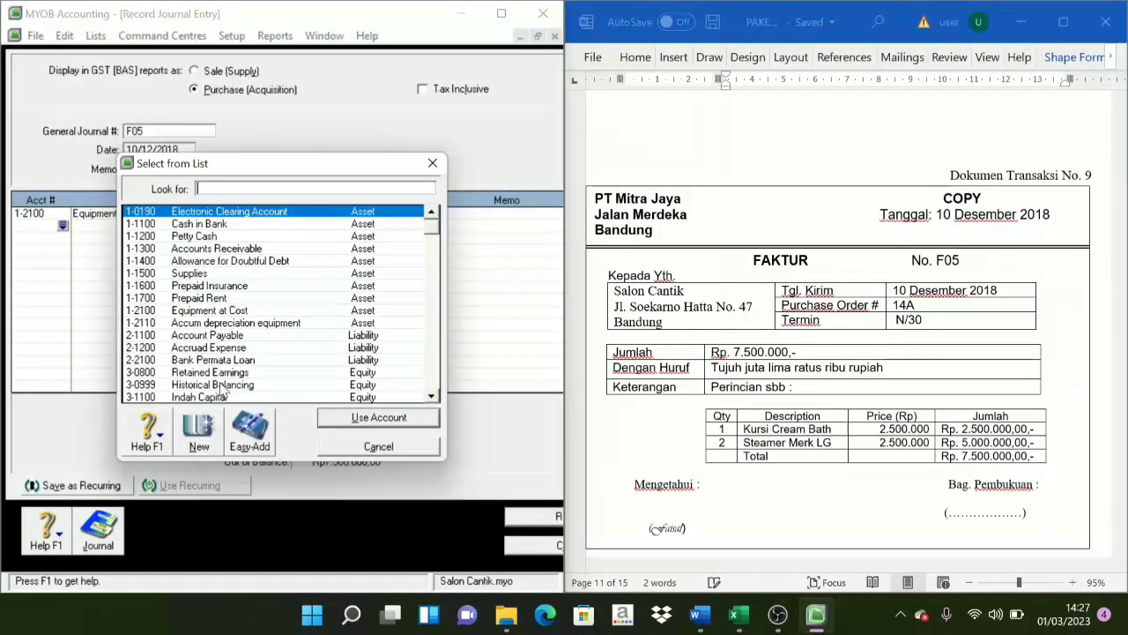
pyautogui.click(215, 335)
pyautogui.click(401, 421)
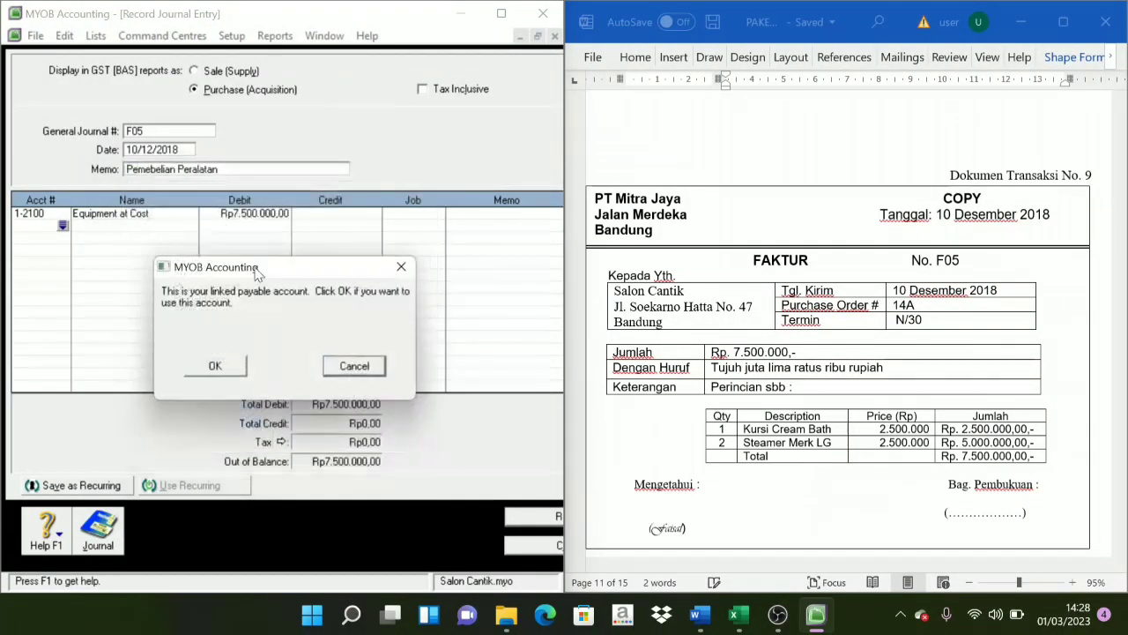
pyautogui.click(244, 367)
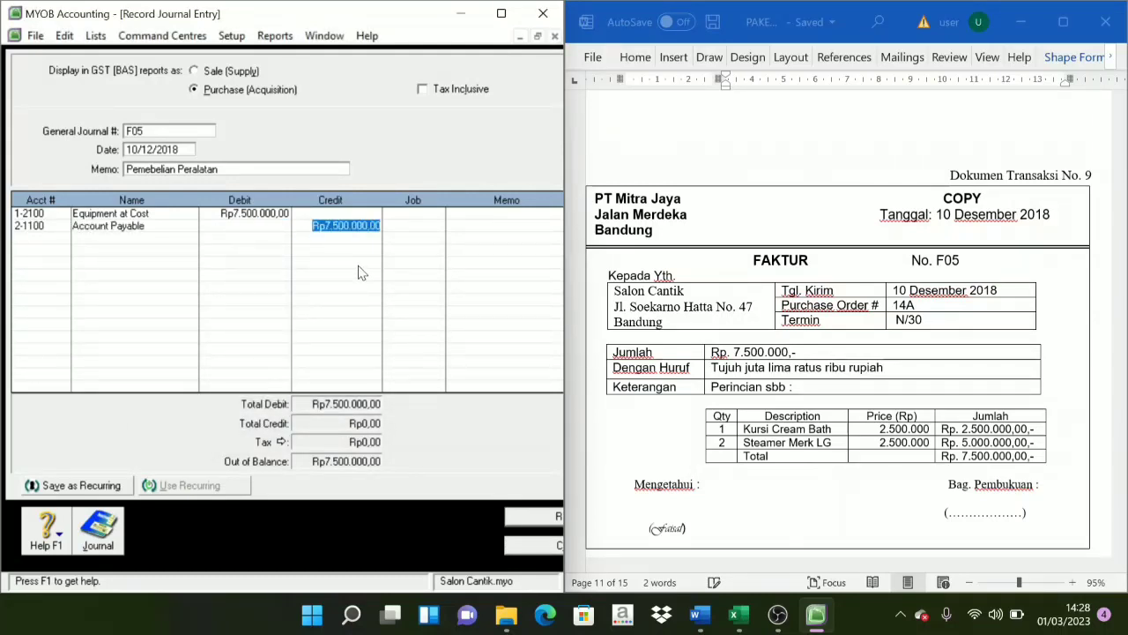
pyautogui.press('Tab')
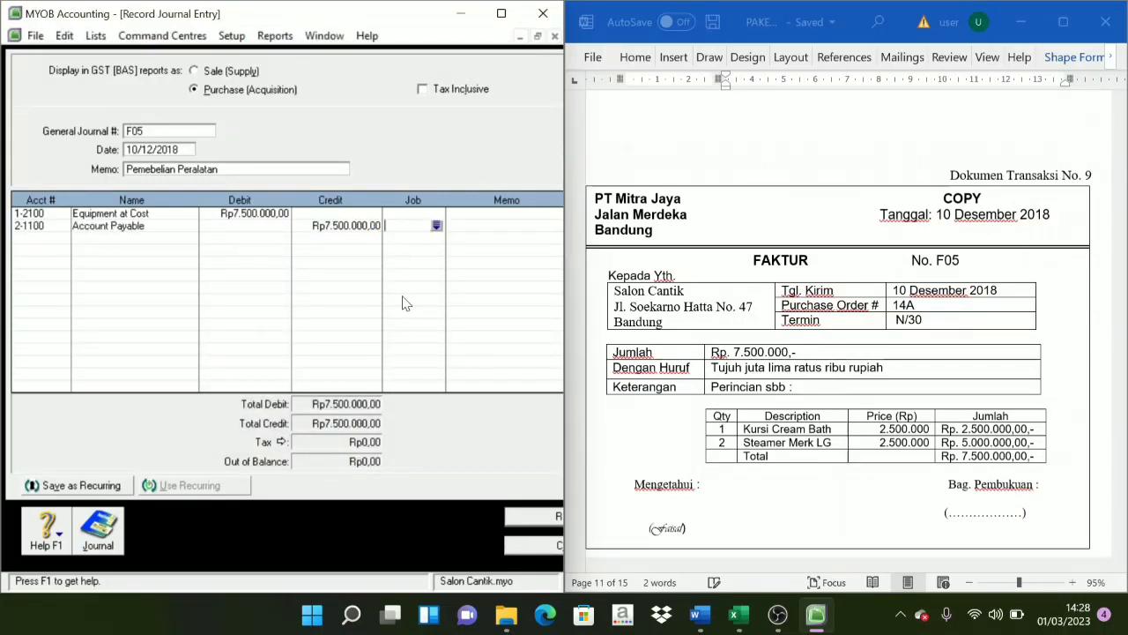
pyautogui.click(545, 517)
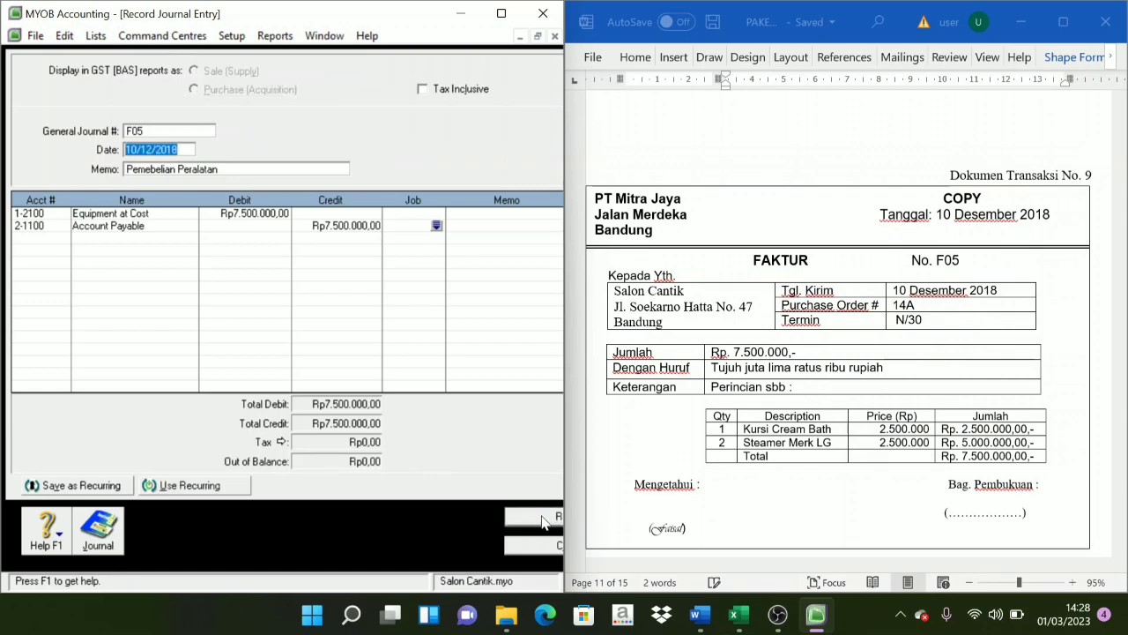
# Enter number BKM12-2 and date 12/12/2018 in the next journal entry's header from transaction document No. 10
pyautogui.scroll(-1, 1028, 337)
pyautogui.scroll(-5, 1029, 337)
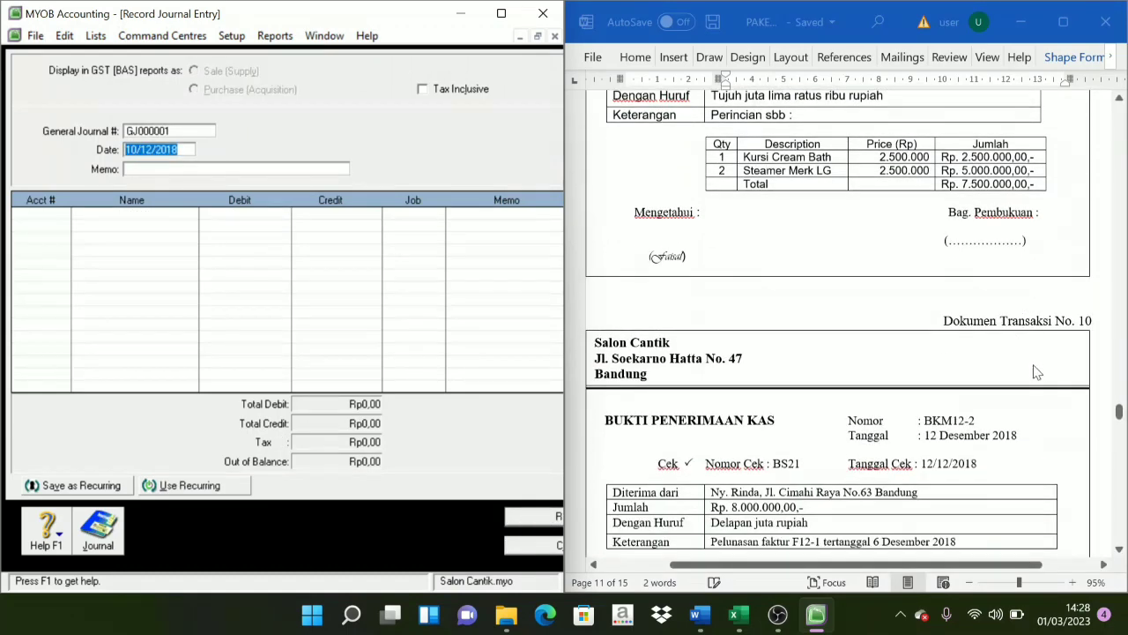
pyautogui.scroll(-2, 1037, 374)
pyautogui.scroll(-2, 1039, 417)
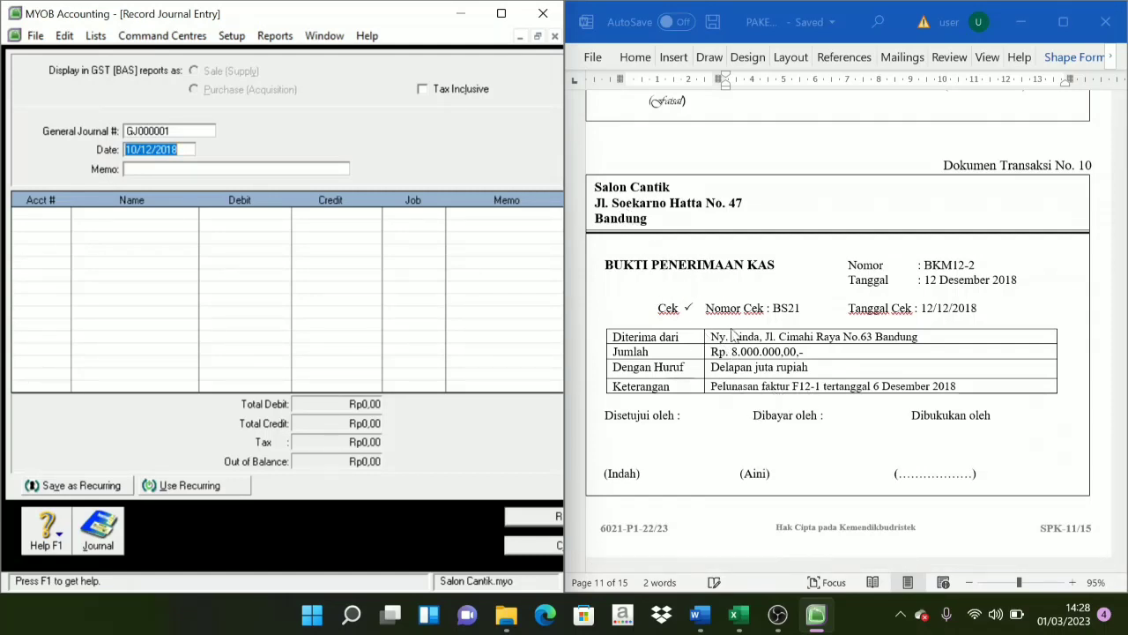
pyautogui.click(157, 130)
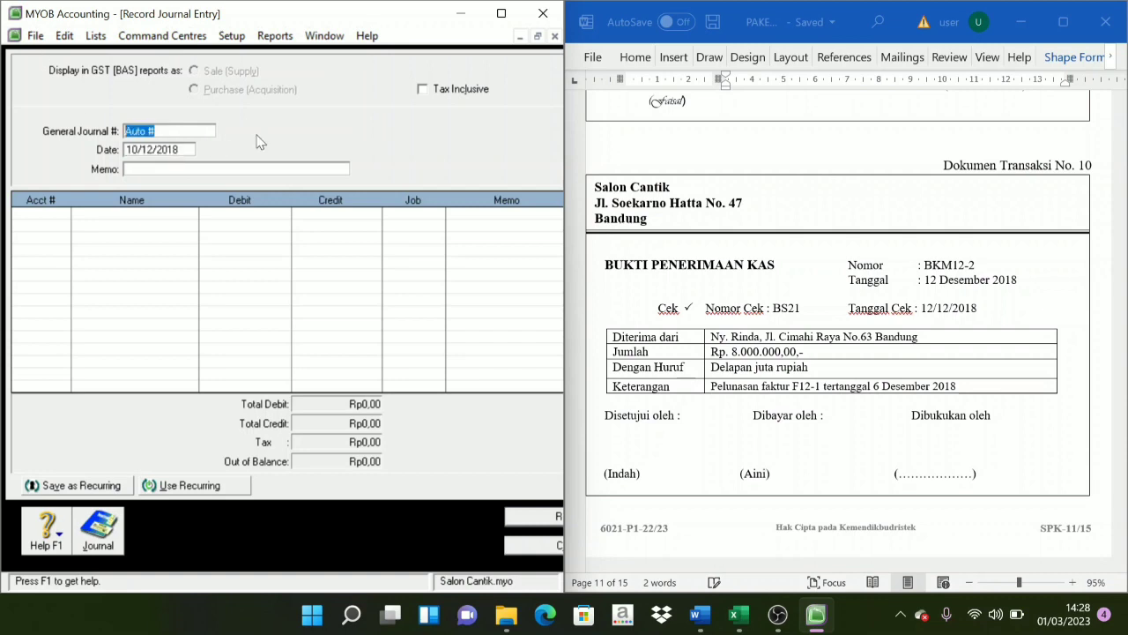
pyautogui.write('BKM12-2')
pyautogui.press('Tab')
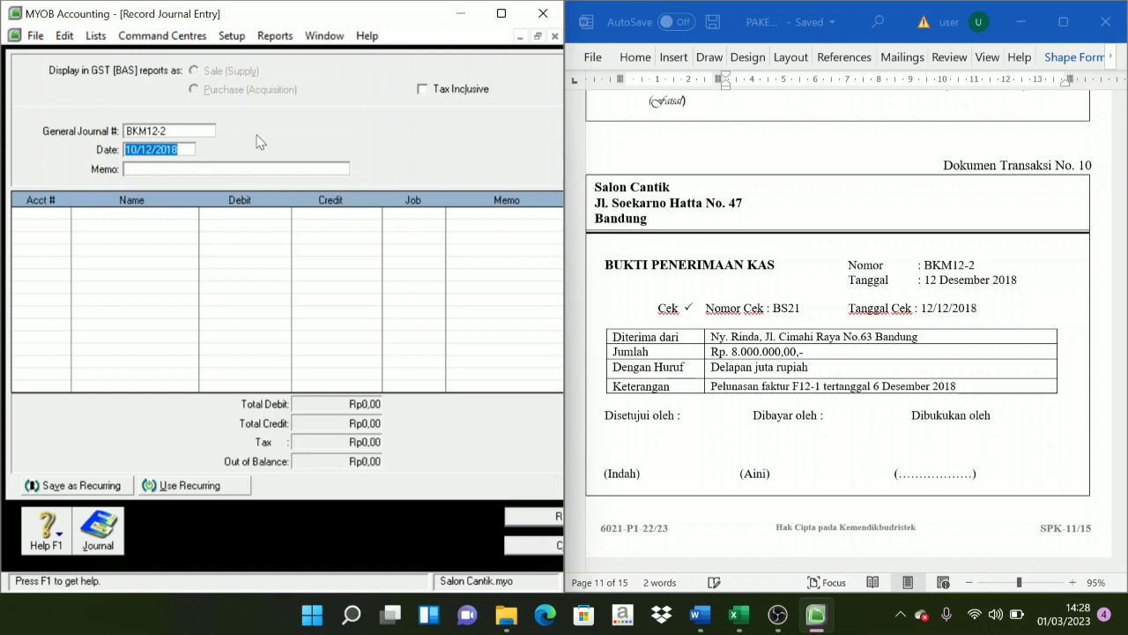
pyautogui.write('12/12')
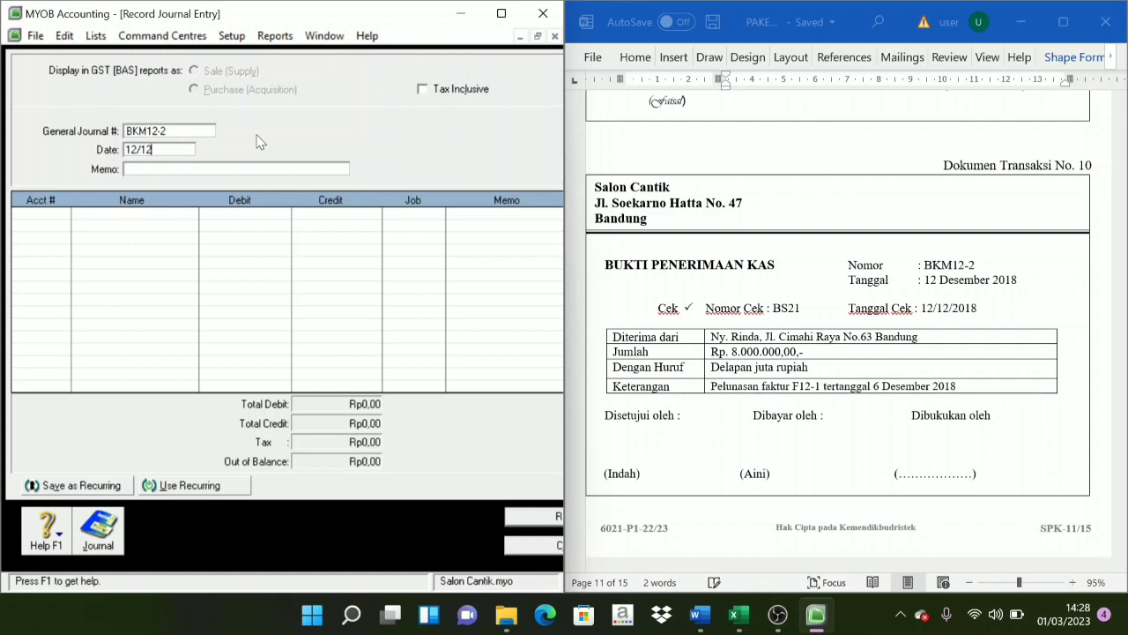
pyautogui.write('/2018')
pyautogui.press('Tab')
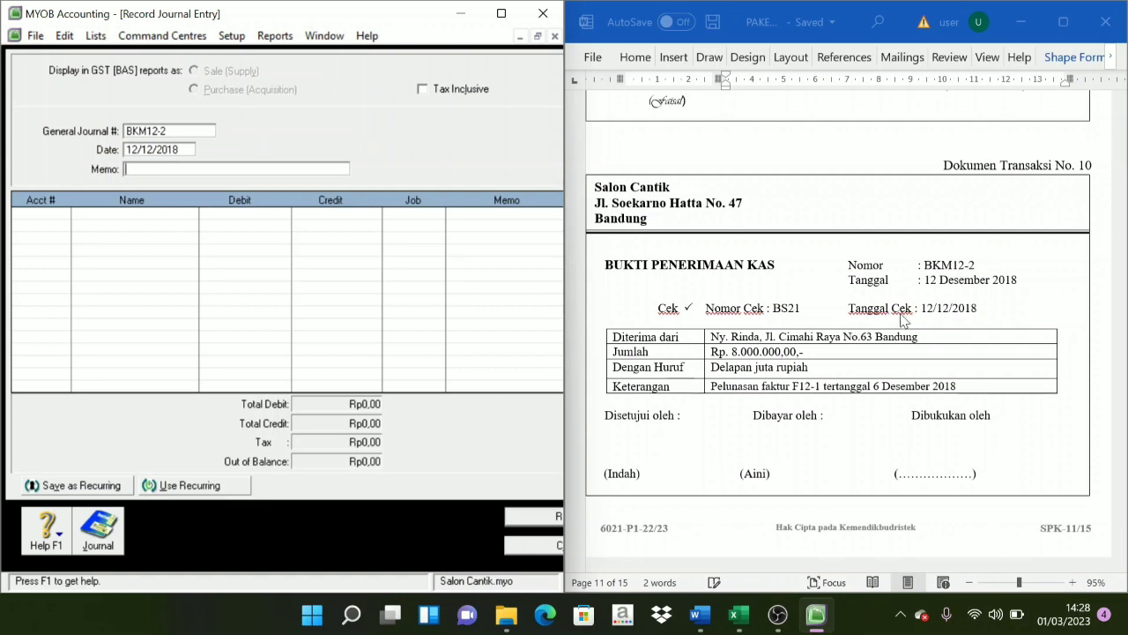
# Copy "Pelunasan faktur" from the description row of transaction document No. 10 into the journal entry's memo
pyautogui.click(779, 390)
pyautogui.moveTo(779, 389); pyautogui.dragTo(747, 397)
pyautogui.hotkey('ctrl', 'c')
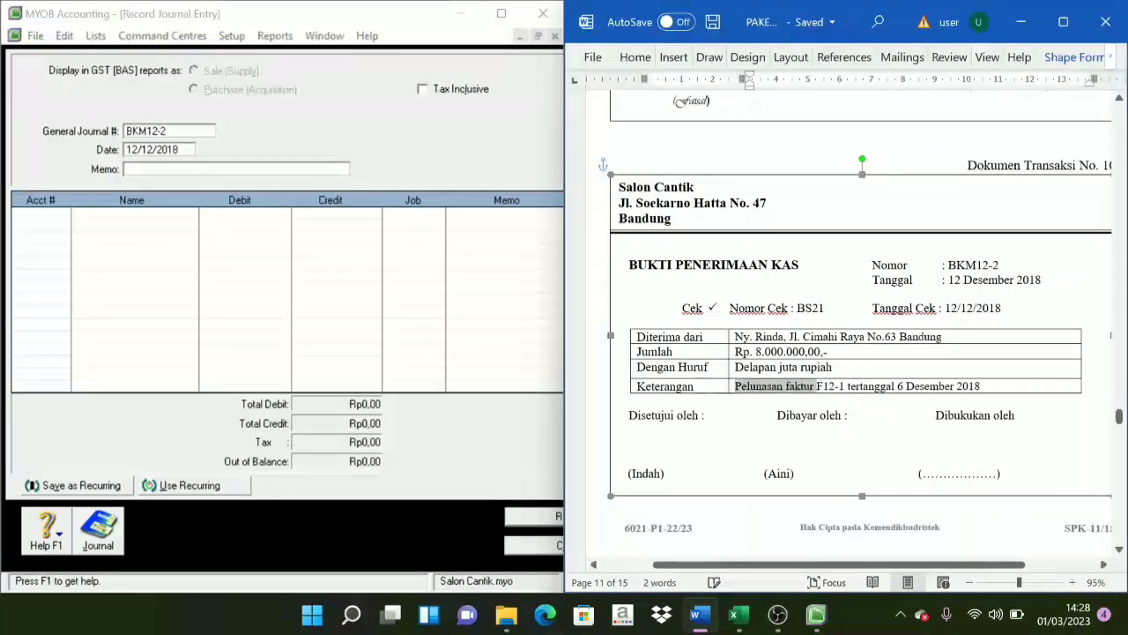
pyautogui.click(144, 169)
pyautogui.hotkey('ctrl', 'v')
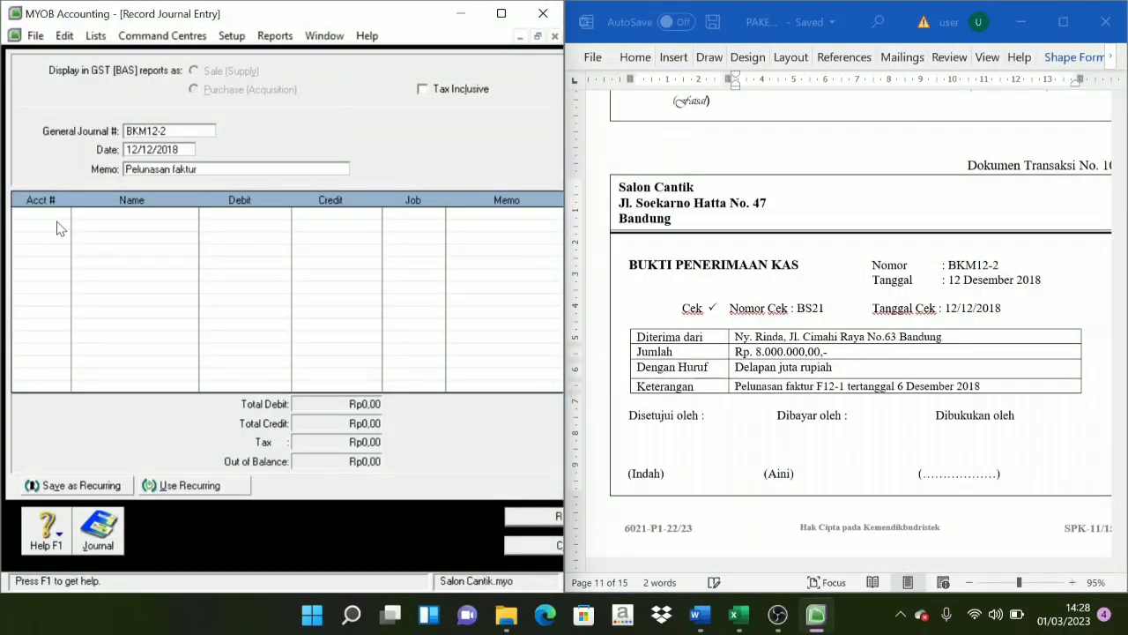
# Enter account 1-1100 Cash in Bank on the first journal line with a debit of Rp8.000.000,00
pyautogui.click(56, 228)
pyautogui.click(63, 215)
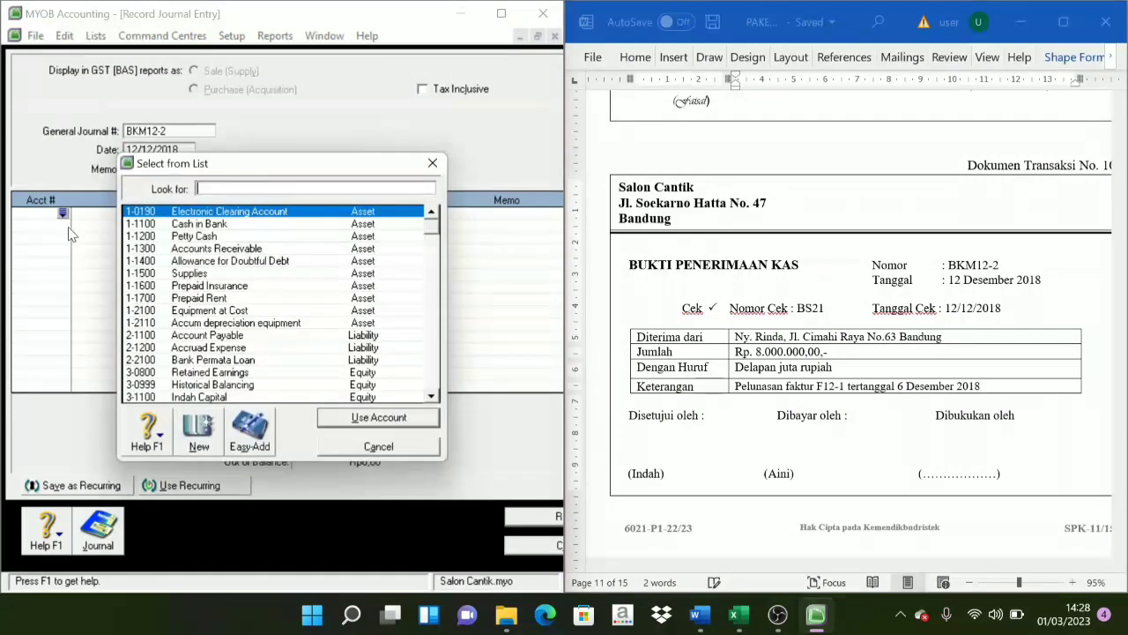
pyautogui.write('1-1100')
pyautogui.click(380, 420)
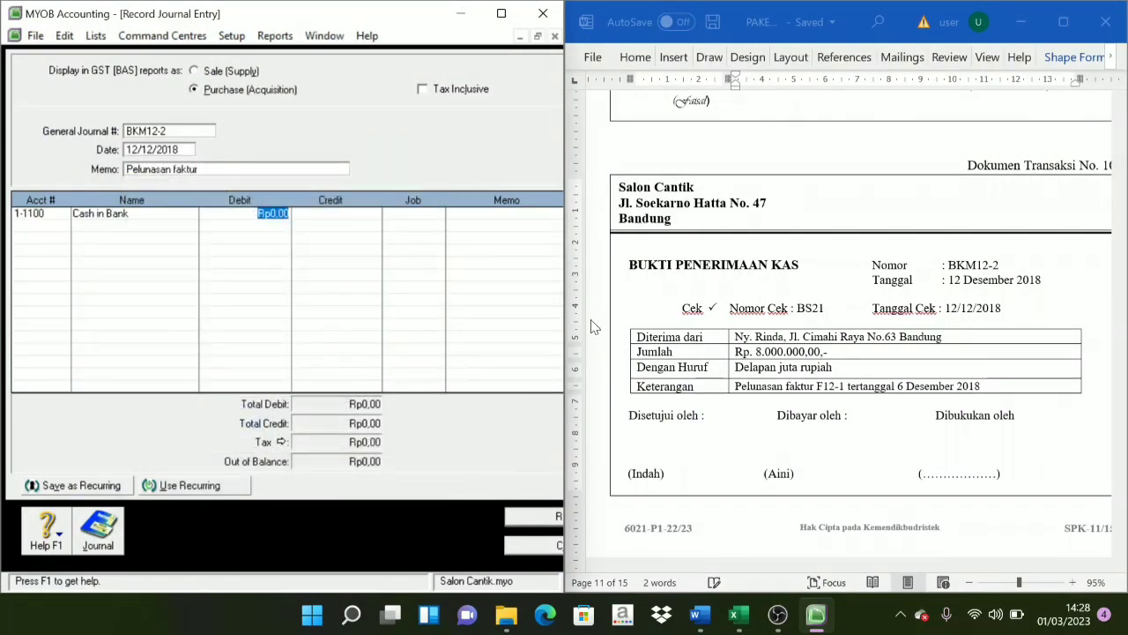
pyautogui.write('8')
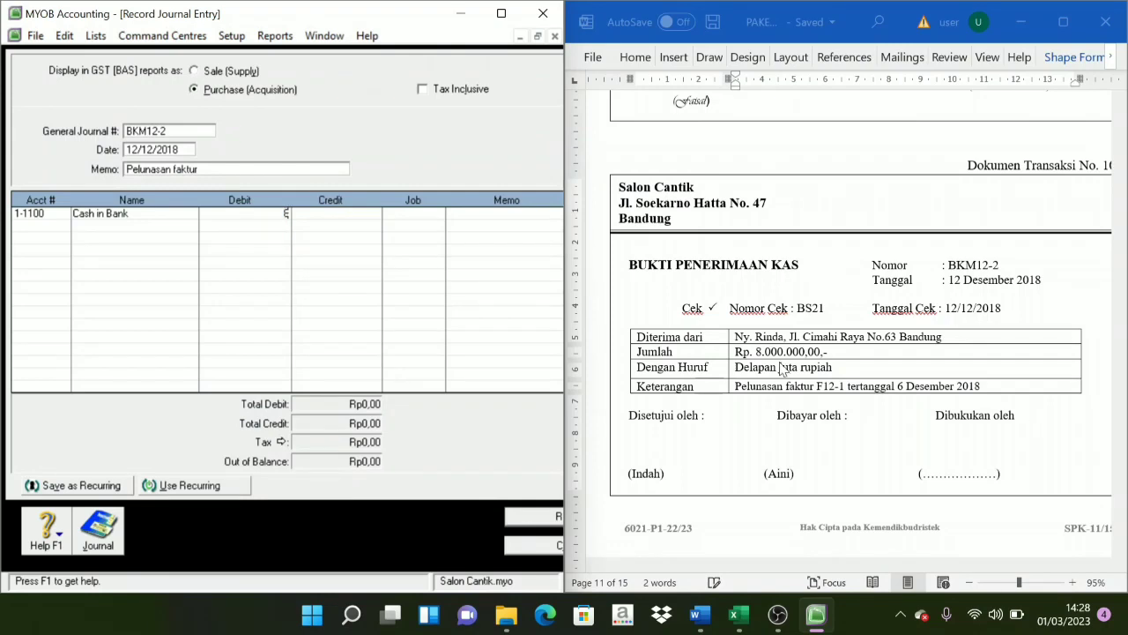
pyautogui.write('.000.000000')
pyautogui.press('Return')
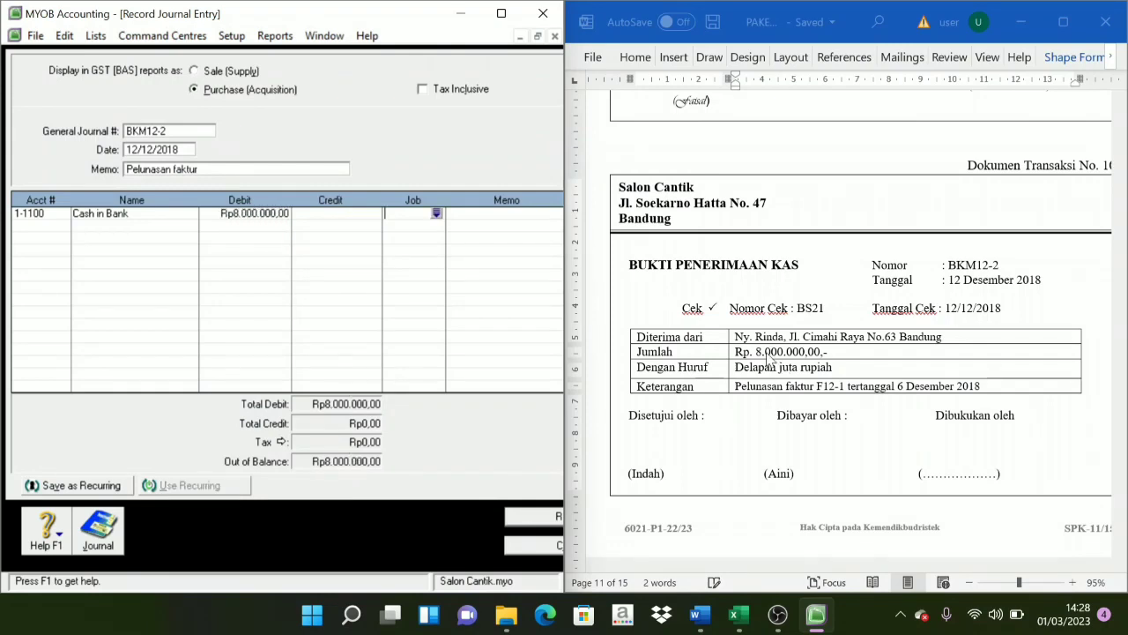
# Add account 1-1300 Accounts Receivable on the second line with a credit of Rp8.000.000,00 and record the entry
pyautogui.click(62, 226)
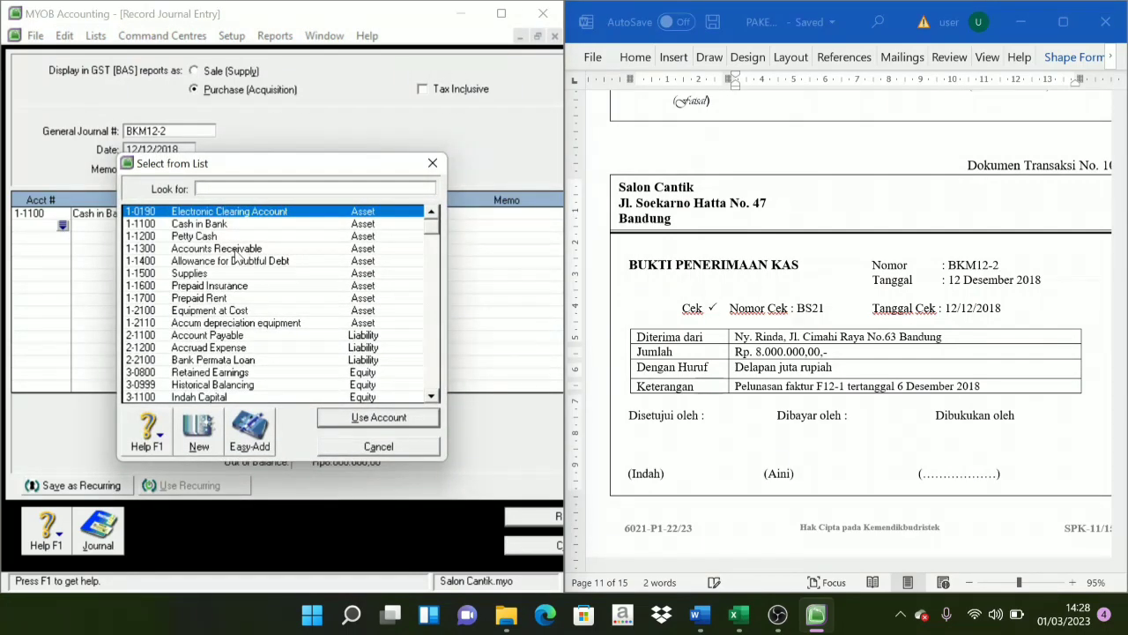
pyautogui.write('1-1300')
pyautogui.click(389, 418)
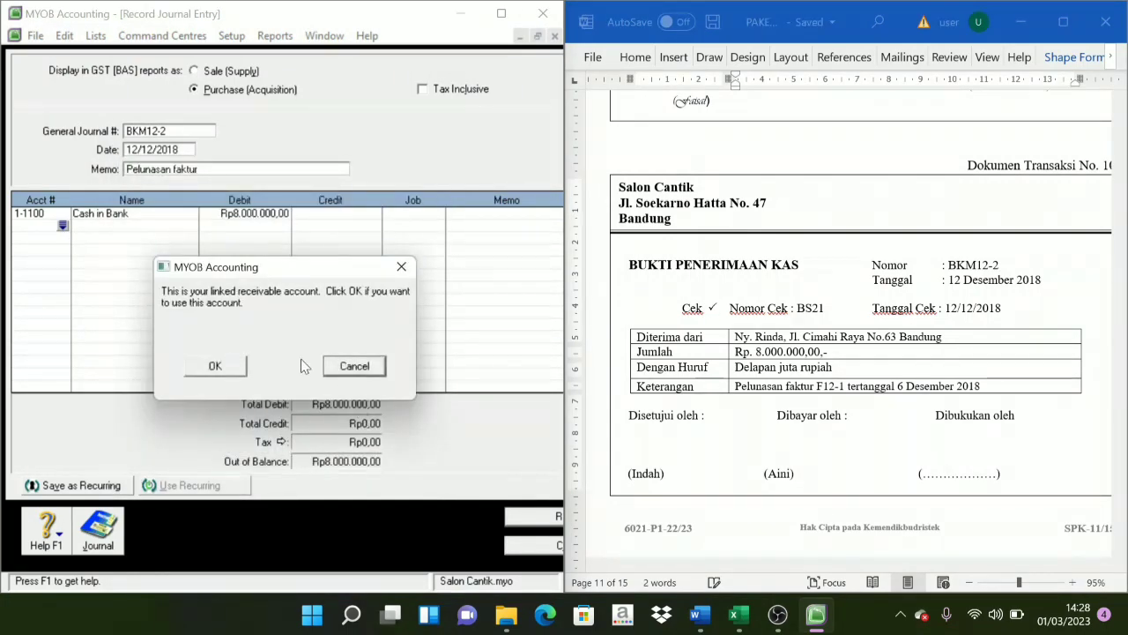
pyautogui.click(214, 365)
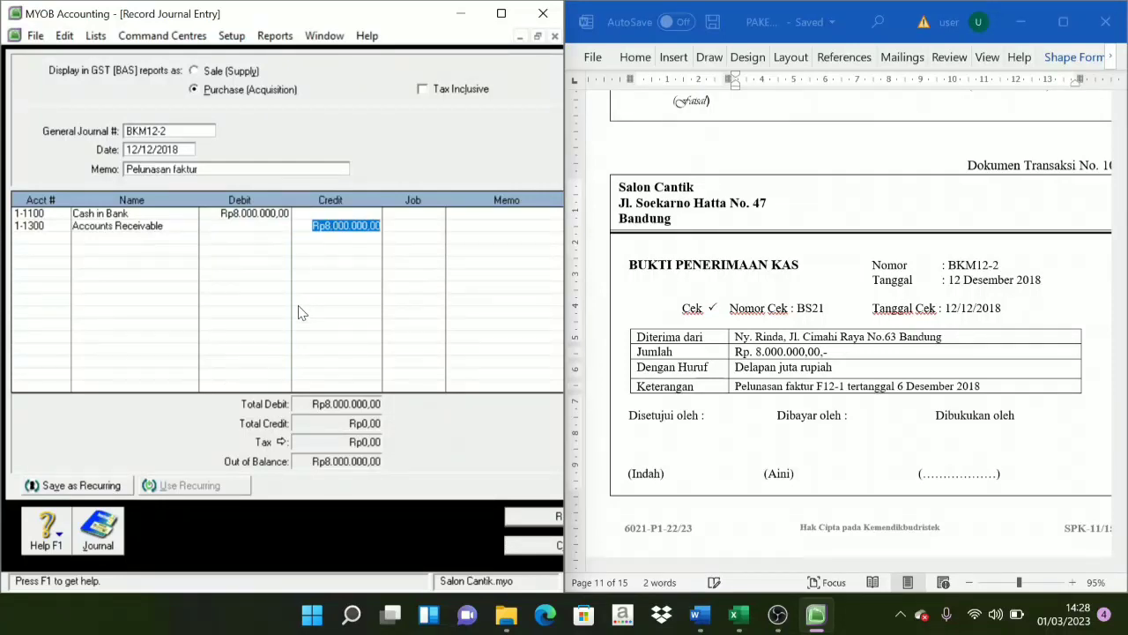
pyautogui.press('Tab')
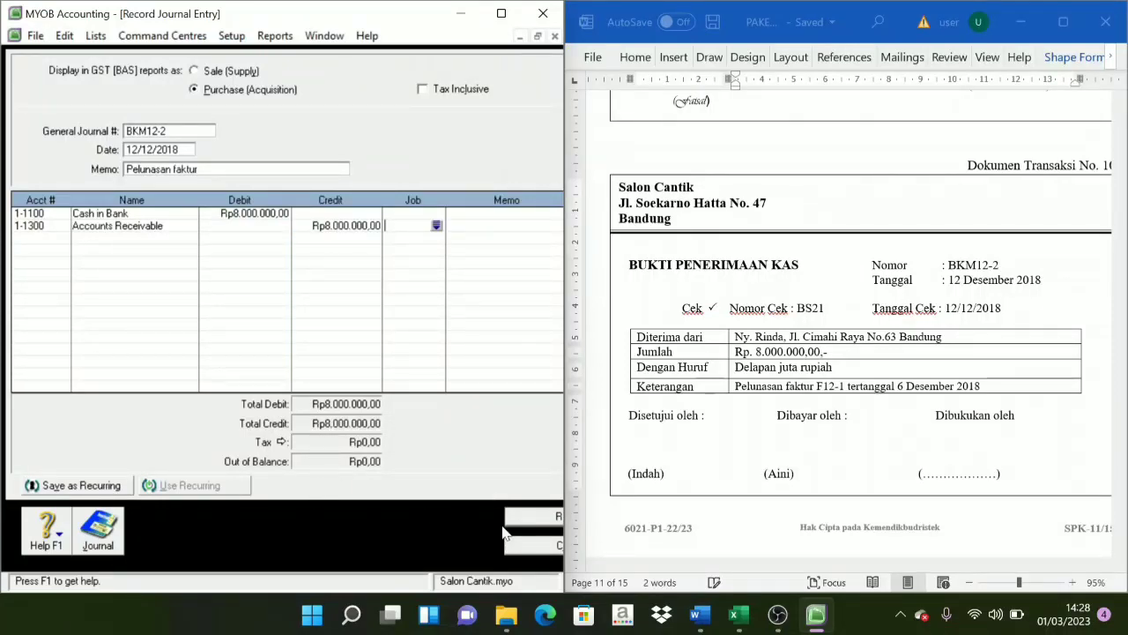
pyautogui.click(529, 518)
# Fill in the next entry's header from transaction document No. 11 with number KN01, date 13/12/2018 and memo "Penjualan Tunai"
pyautogui.scroll(-5, 970, 405)
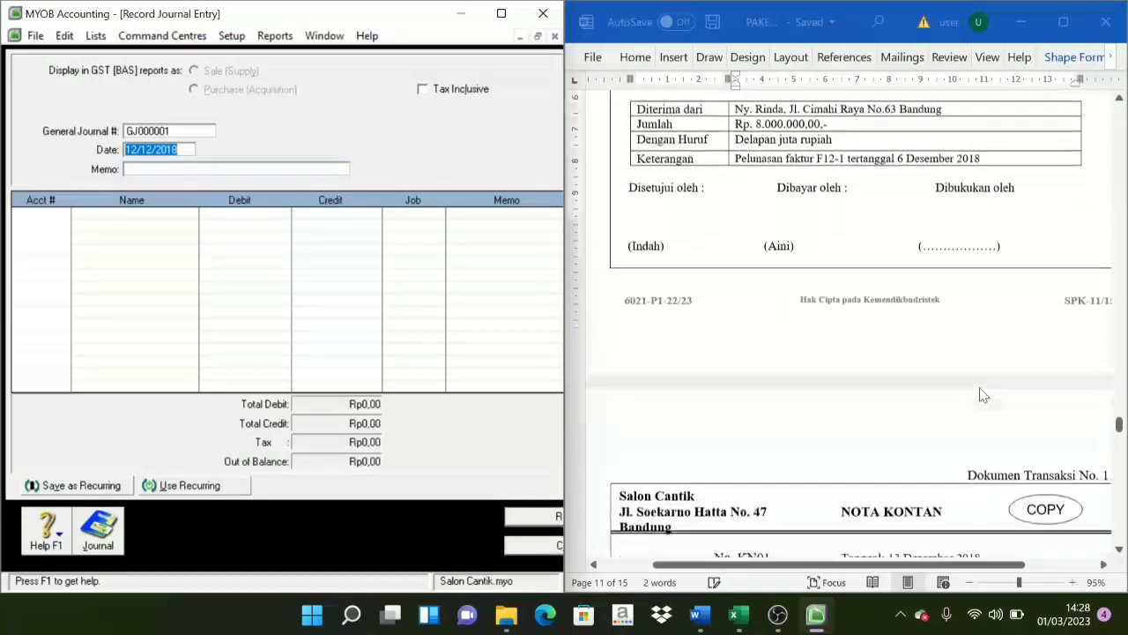
pyautogui.scroll(-4, 984, 396)
pyautogui.click(984, 567)
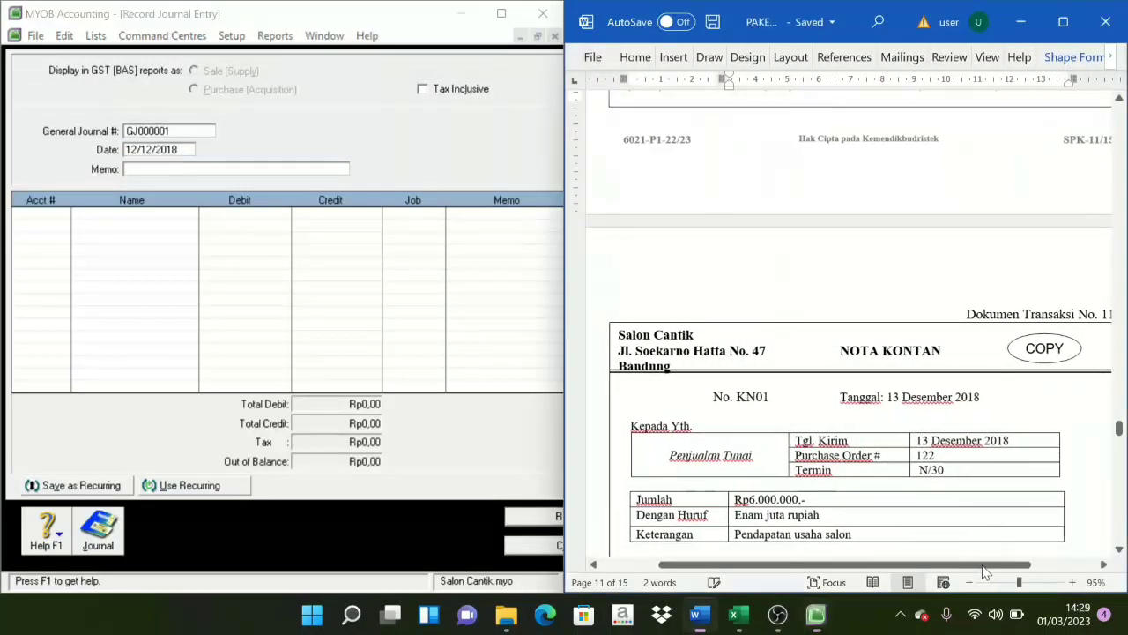
pyautogui.moveTo(984, 572); pyautogui.dragTo(990, 571)
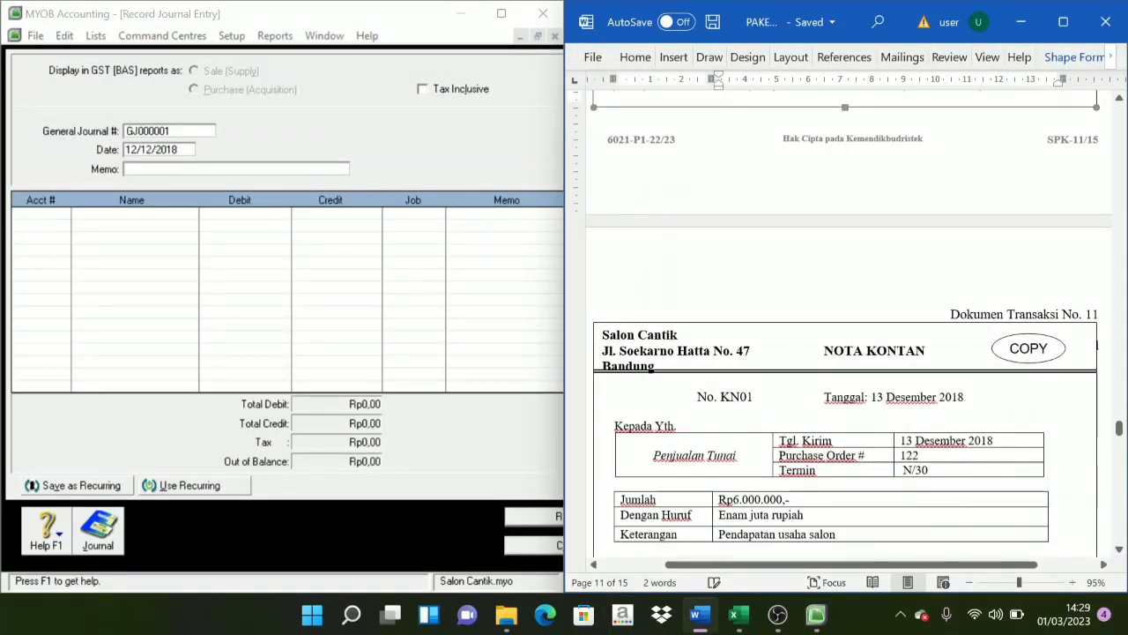
pyautogui.scroll(-3, 845, 353)
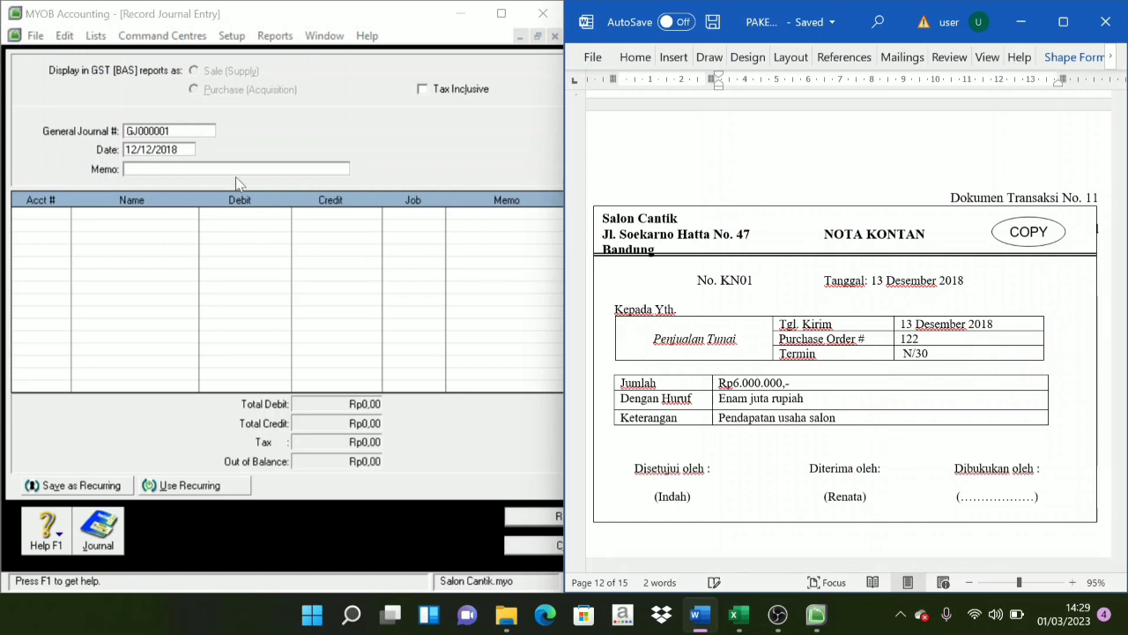
pyautogui.click(187, 132)
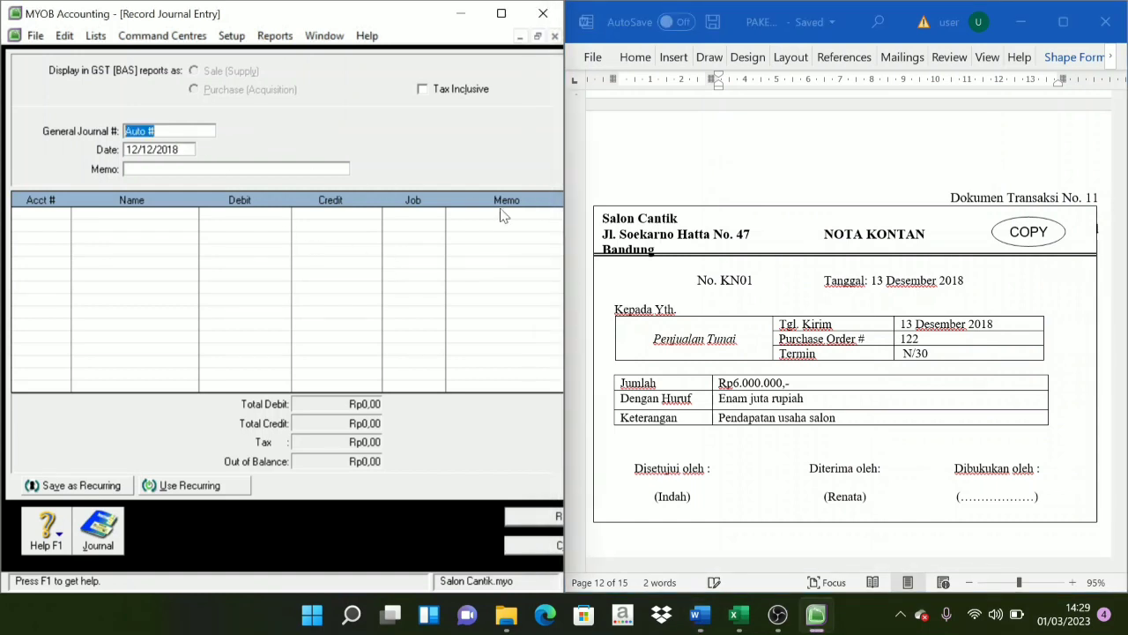
pyautogui.write('KN01')
pyautogui.press('Tab')
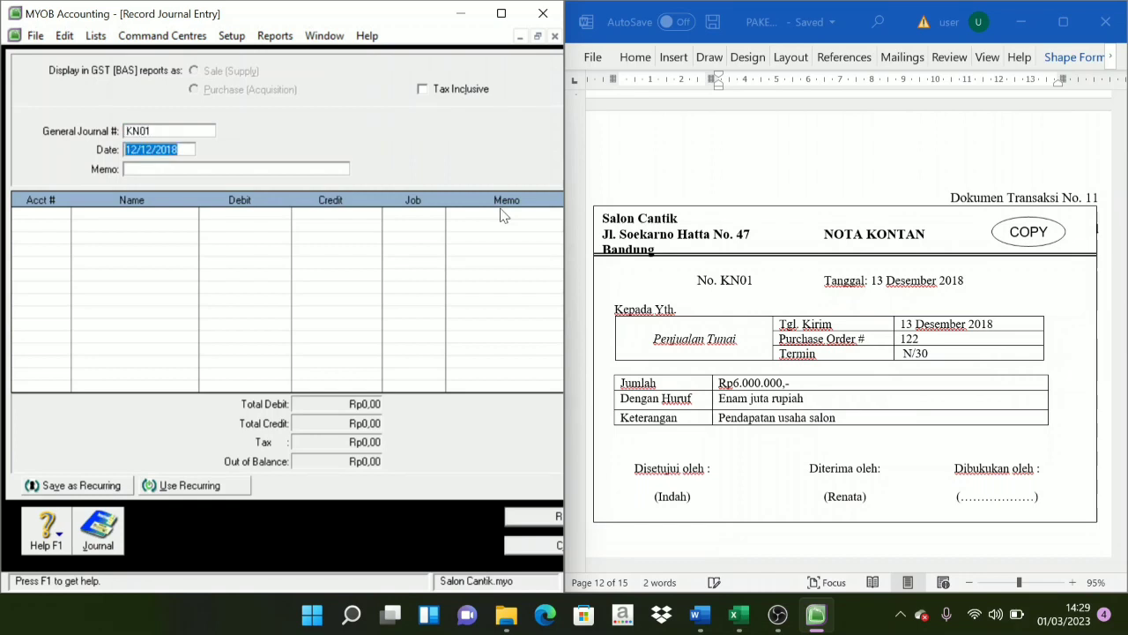
pyautogui.write('13')
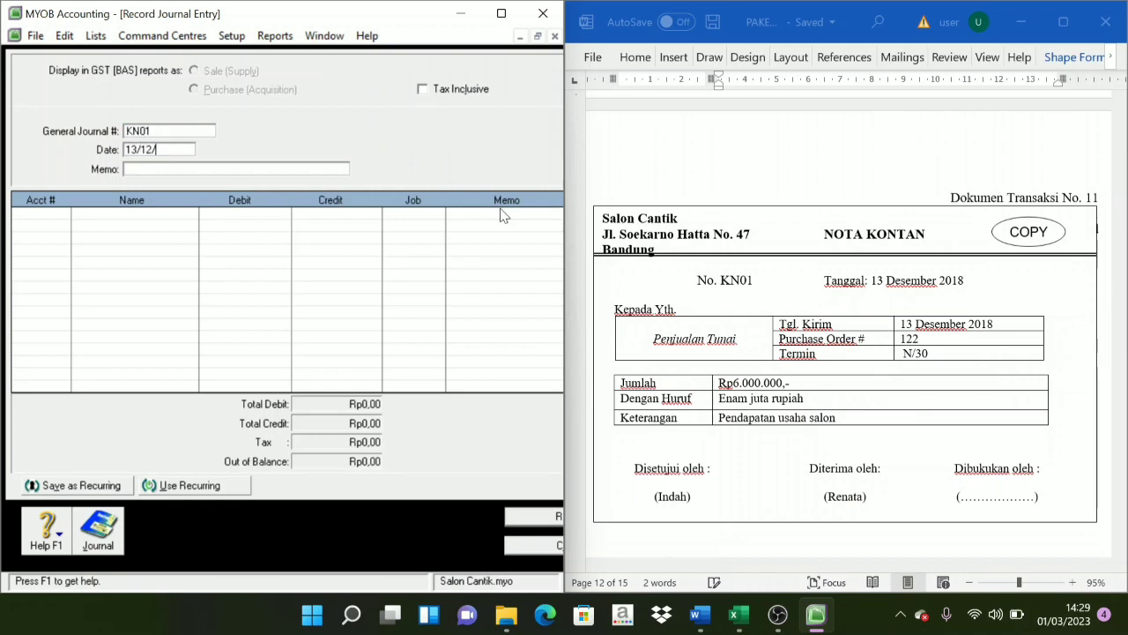
pyautogui.write('/12/2018')
pyautogui.write('Penjualan T')
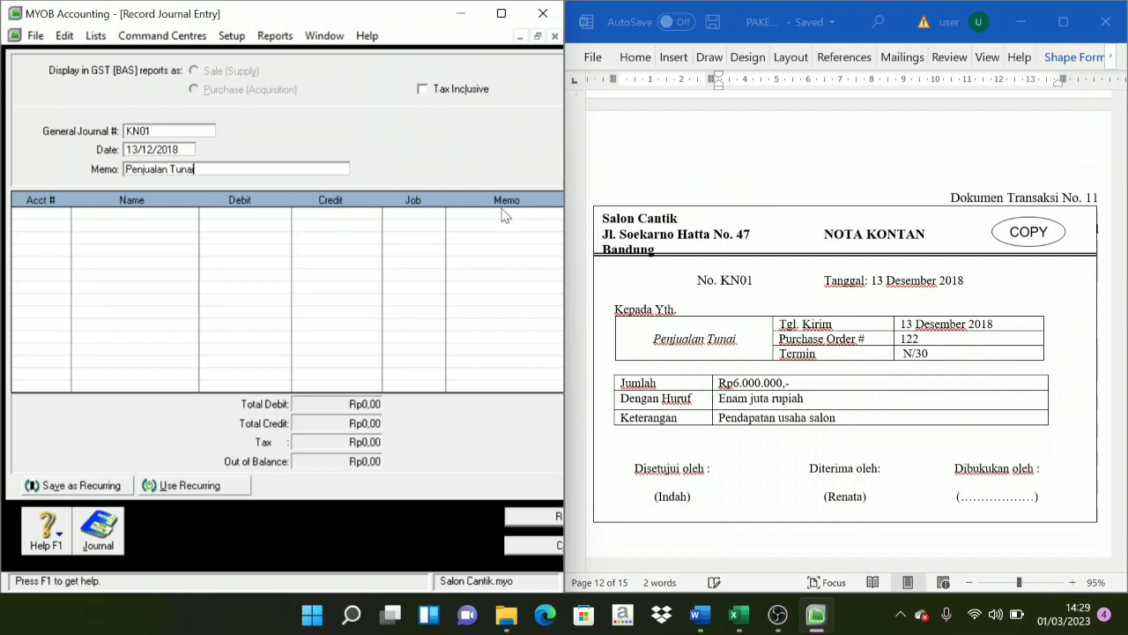
pyautogui.write('unai')
# Enter account 1-1100 Cash in Bank on the first journal line with a debit of Rp6.000.000,00
pyautogui.click(39, 222)
pyautogui.click(62, 216)
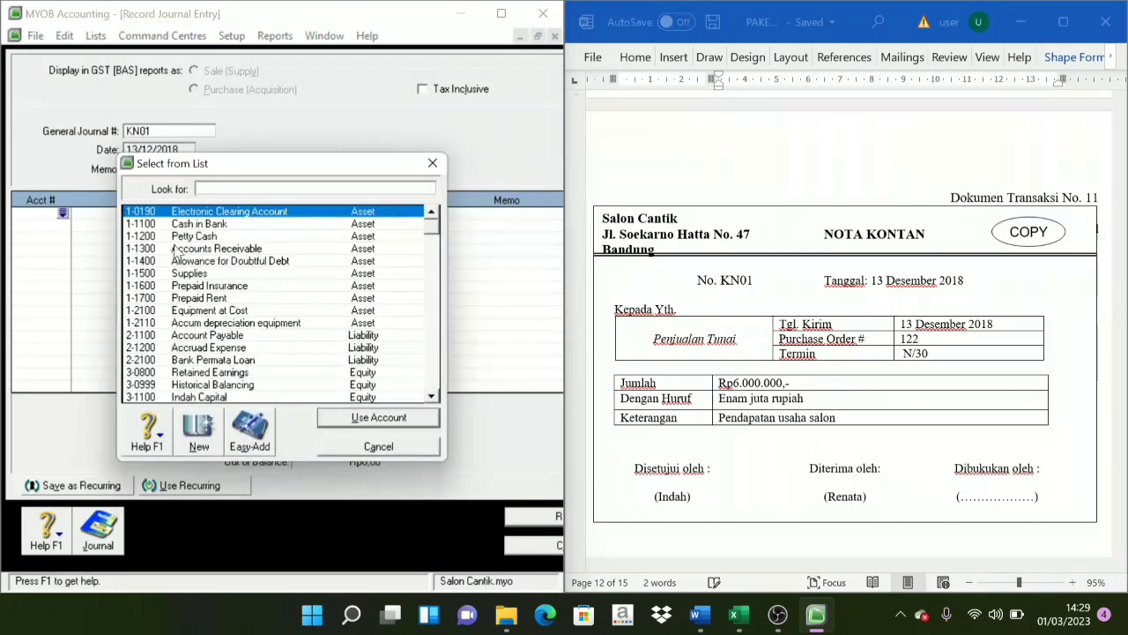
pyautogui.click(198, 225)
pyautogui.click(388, 419)
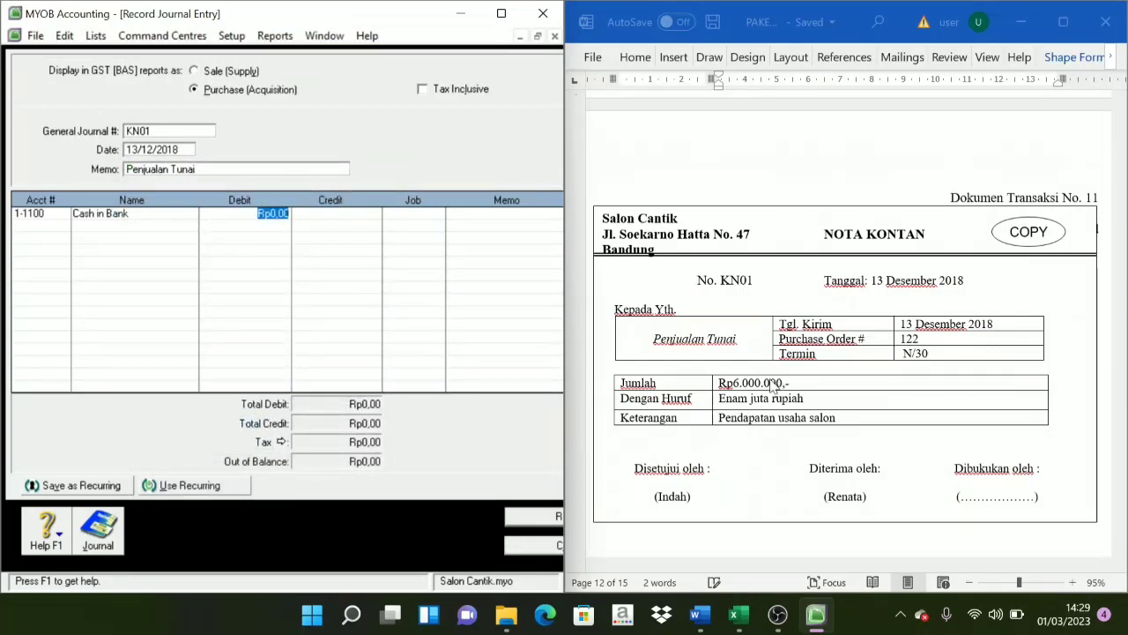
pyautogui.write('6000000')
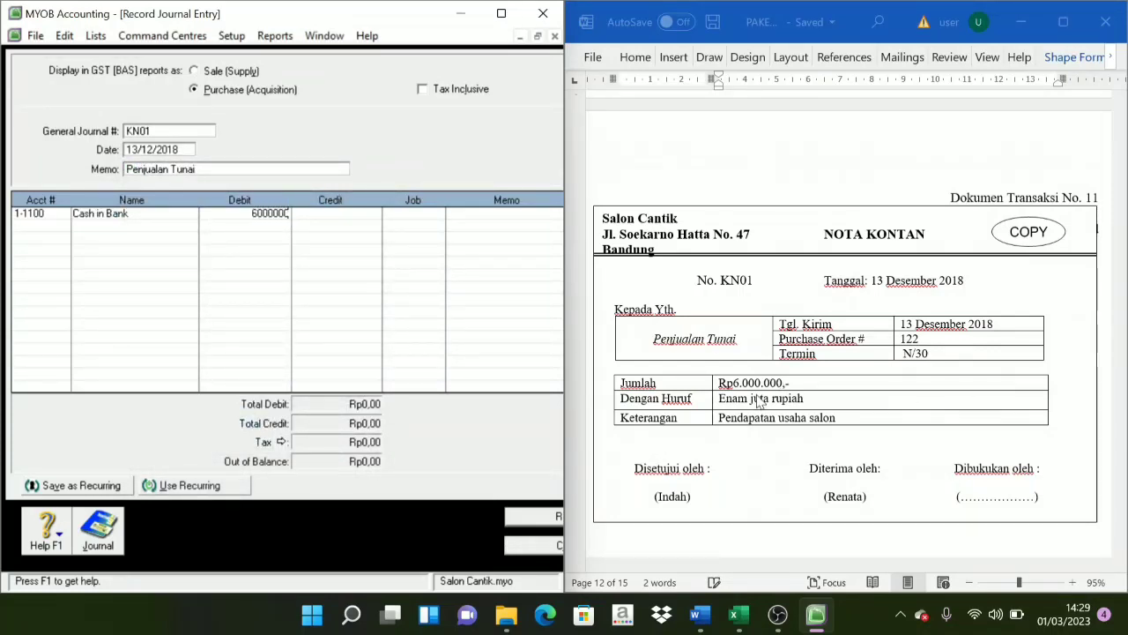
pyautogui.press('Tab')
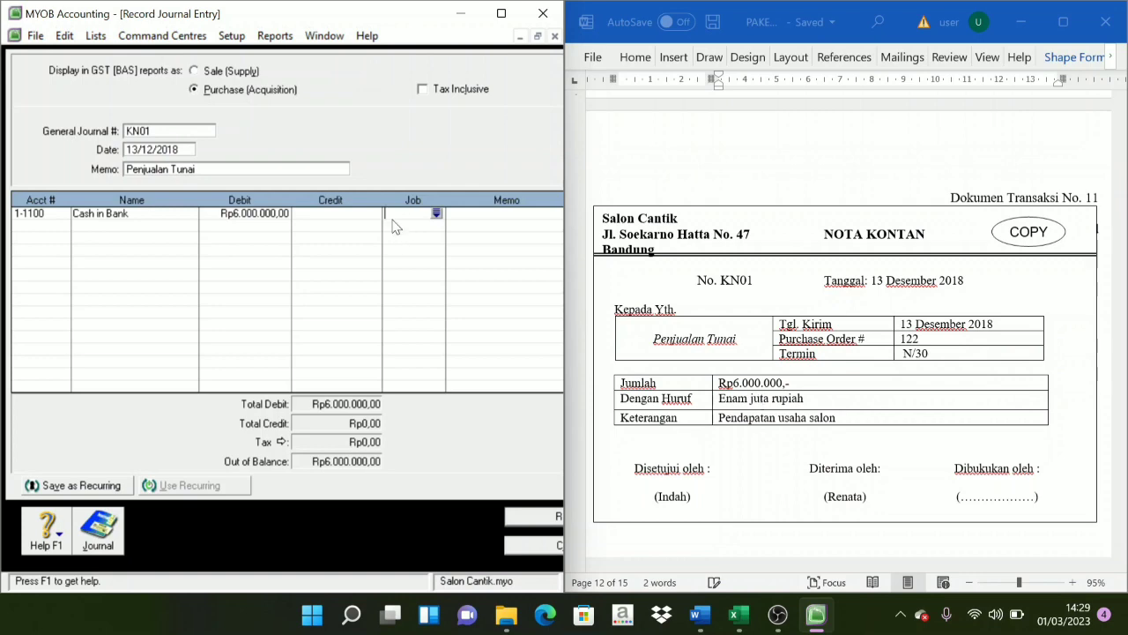
# Add account 4-1100 Fees Income on the second line with a credit of Rp6.000.000,00 and record the entry
pyautogui.click(56, 231)
pyautogui.click(62, 227)
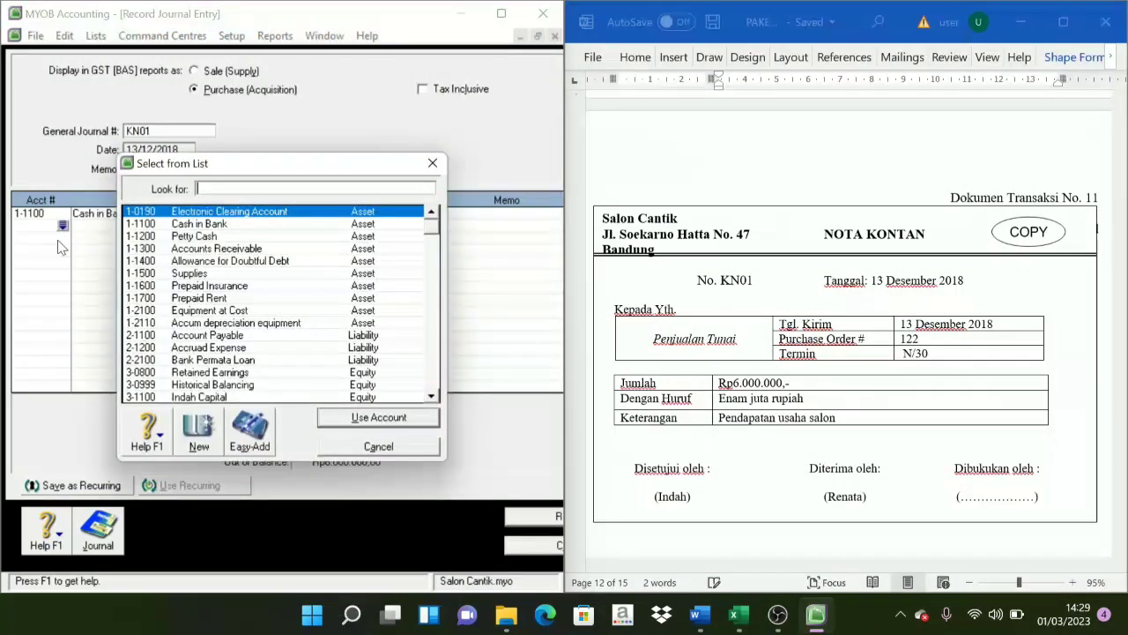
pyautogui.scroll(-3, 216, 357)
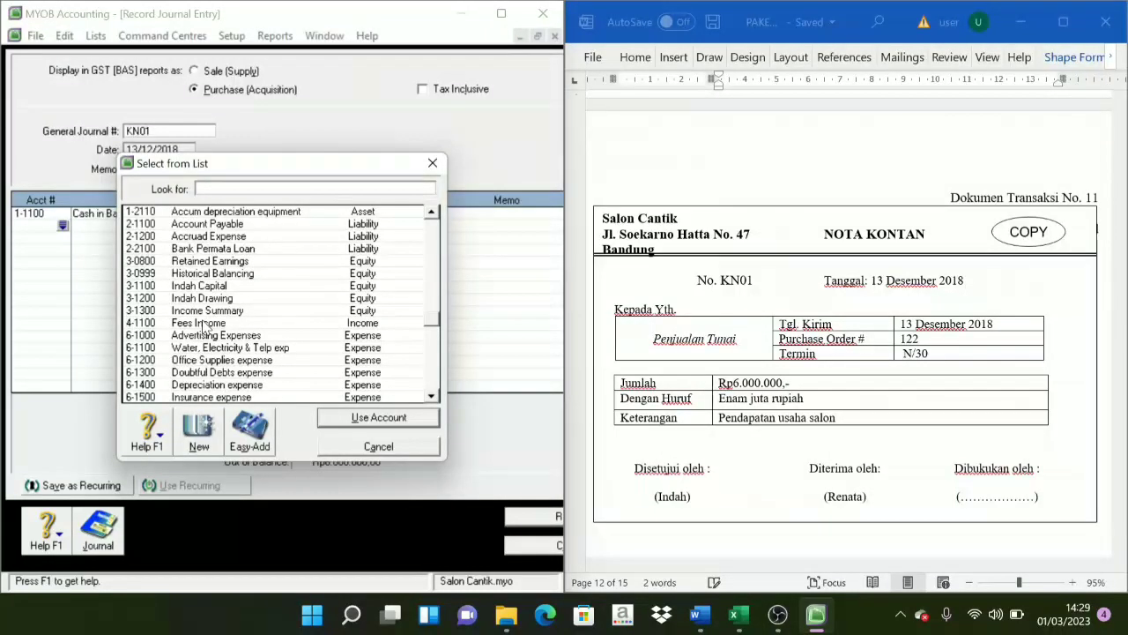
pyautogui.click(205, 323)
pyautogui.click(379, 418)
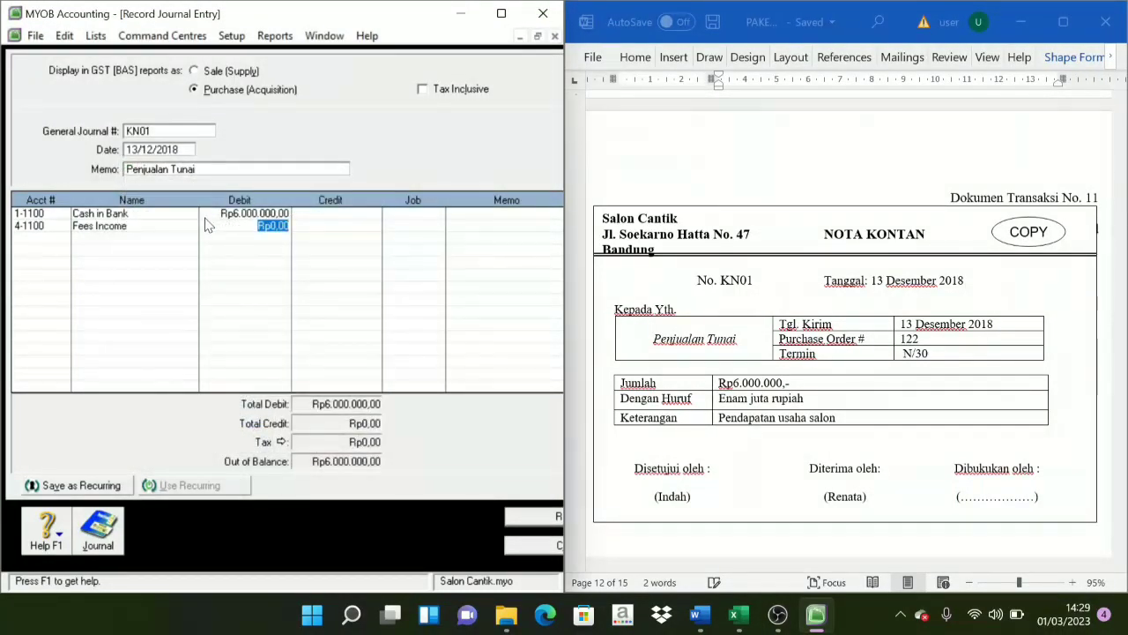
pyautogui.press('Tab')
pyautogui.press('Tab')
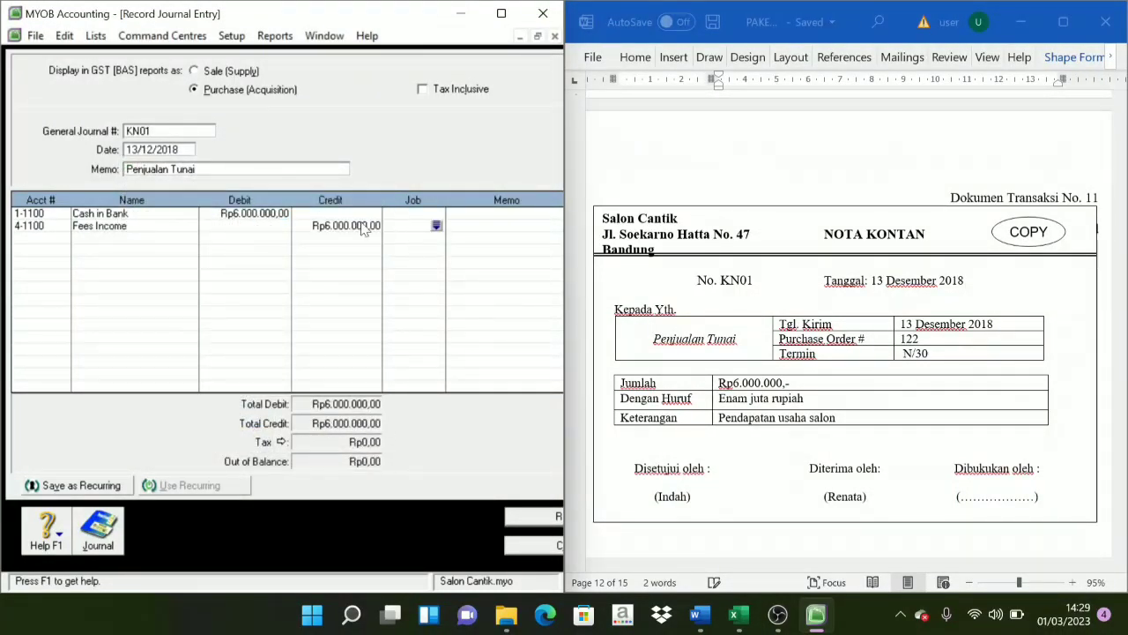
pyautogui.click(542, 524)
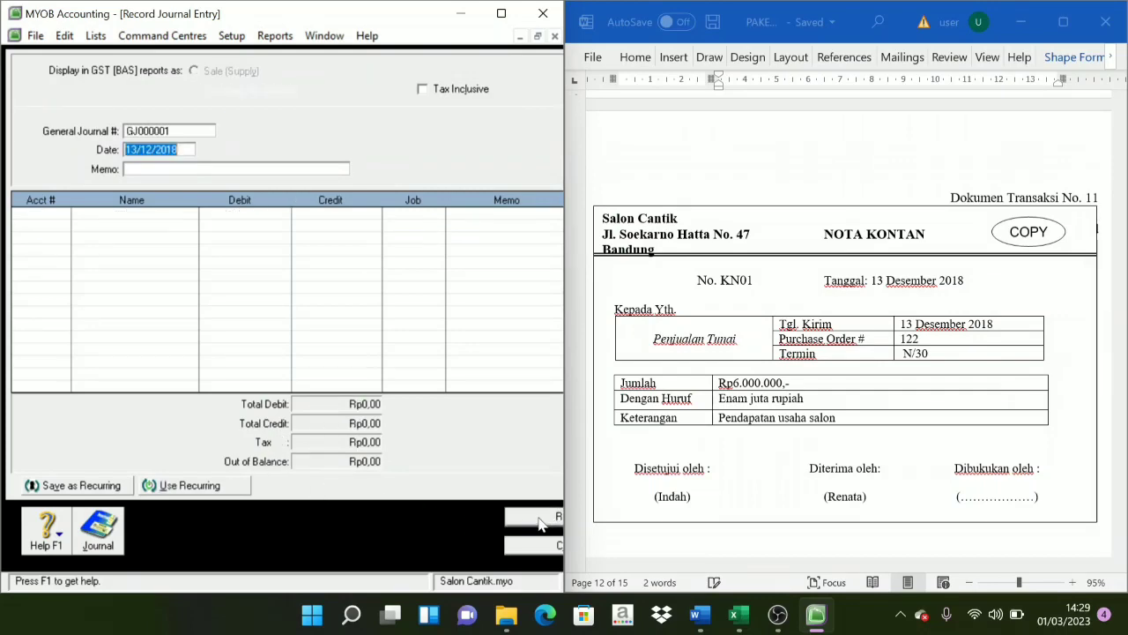
# Fill in the next entry's header from transaction document No. 12 with number BKM12-3, date 14/12/2018 and memo "Pelunasan Faktur"
pyautogui.scroll(-5, 957, 347)
pyautogui.scroll(-4, 956, 346)
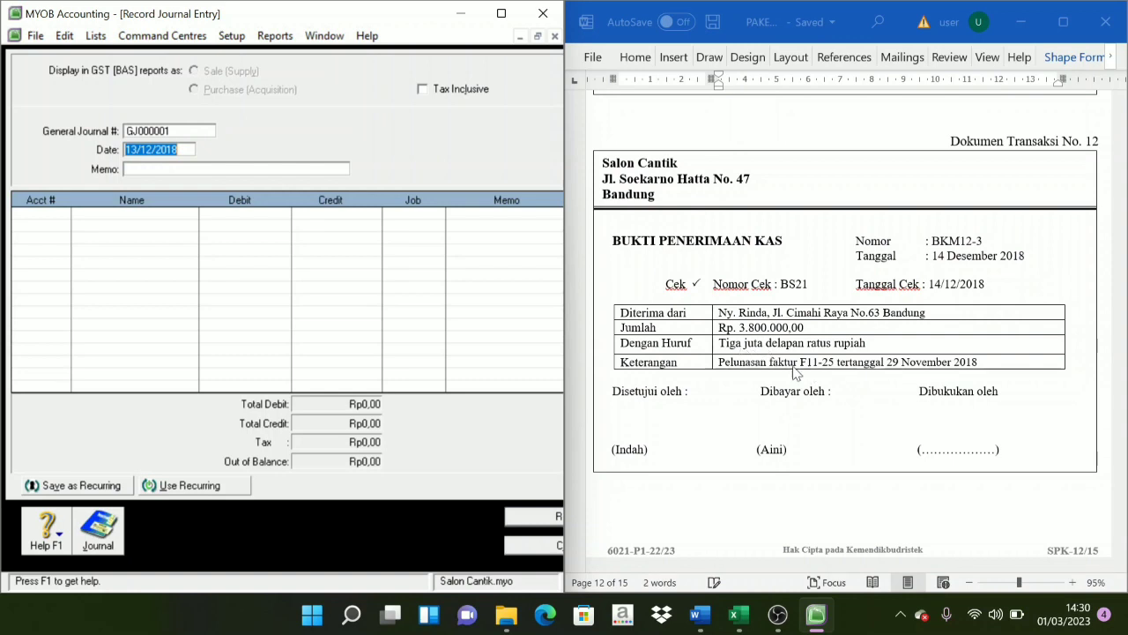
pyautogui.hotkey('shift', 'Tab')
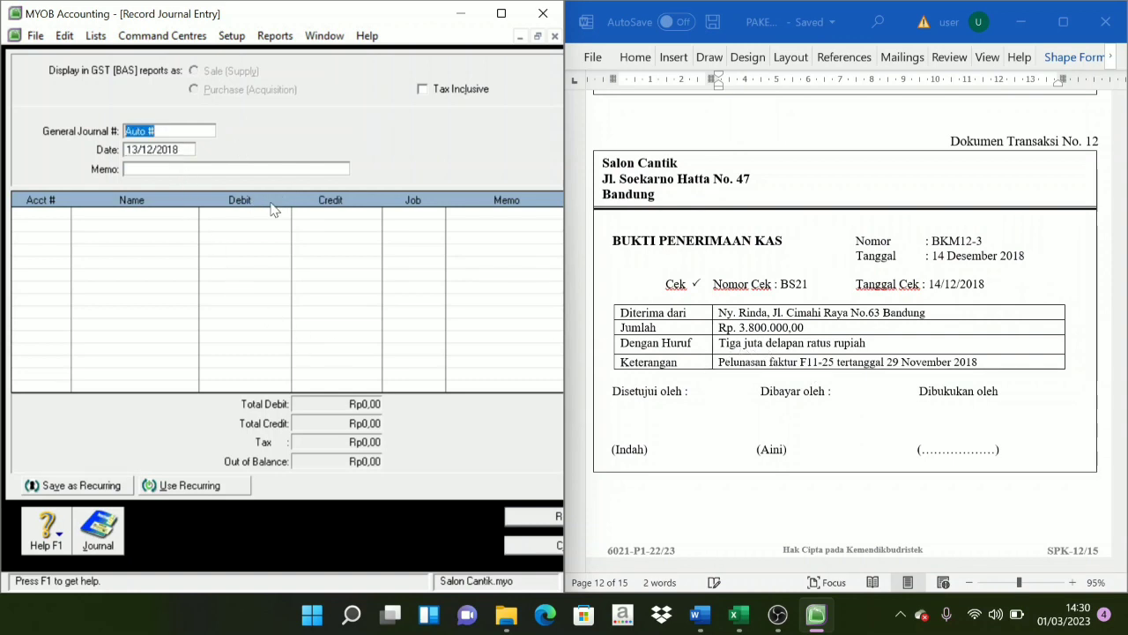
pyautogui.write('BKM12-3')
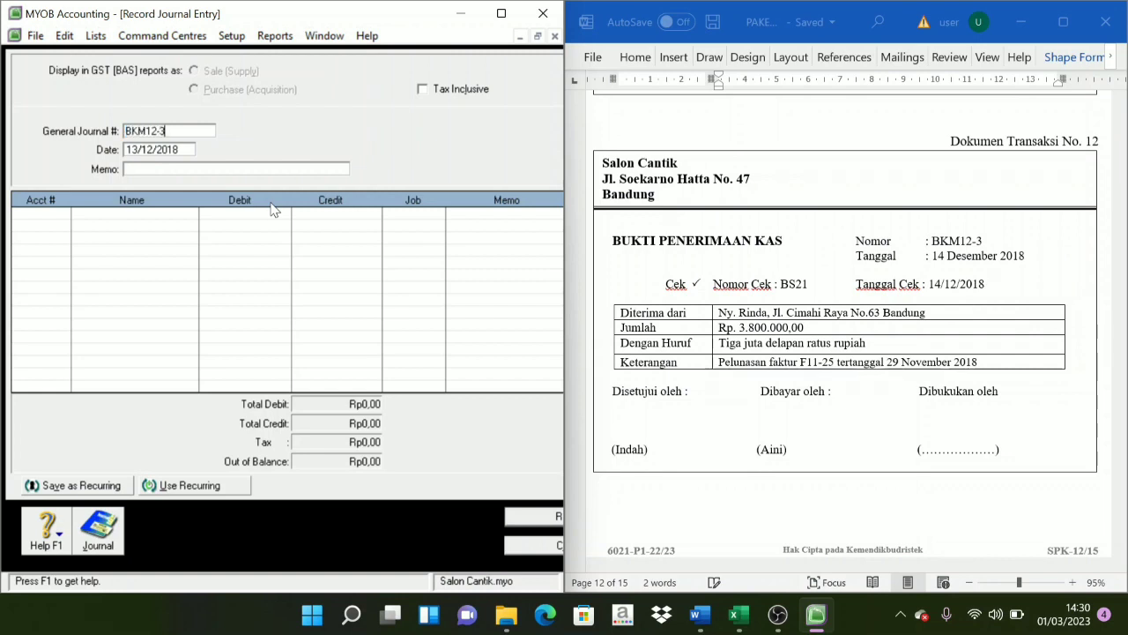
pyautogui.press('Tab')
pyautogui.write('1')
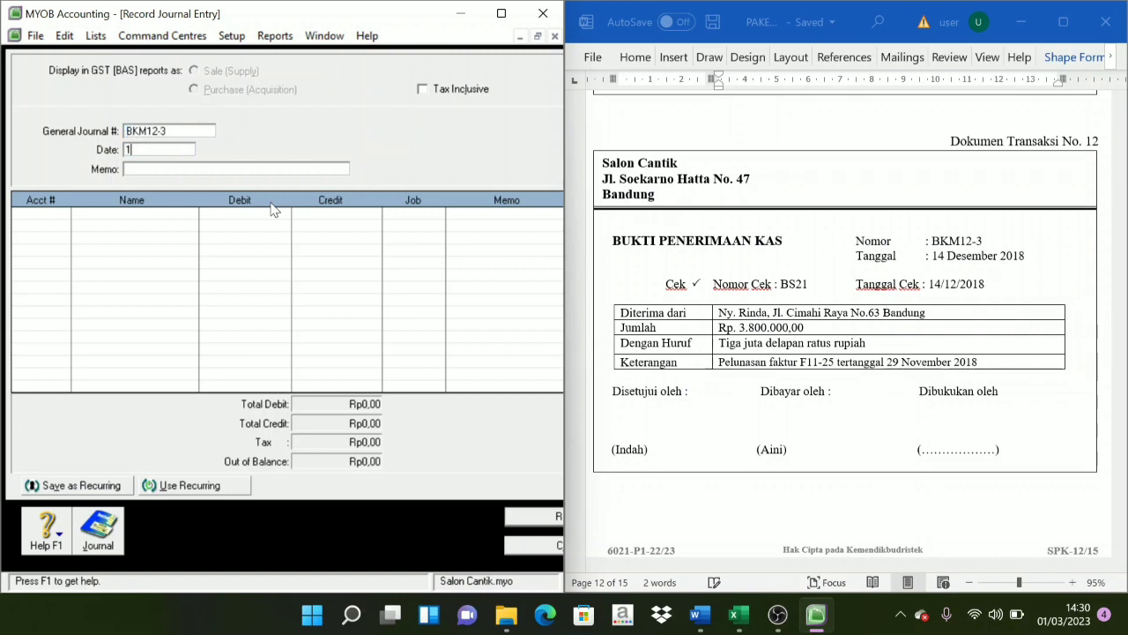
pyautogui.write('4/12/2018')
pyautogui.press('Tab')
pyautogui.write('Peluna')
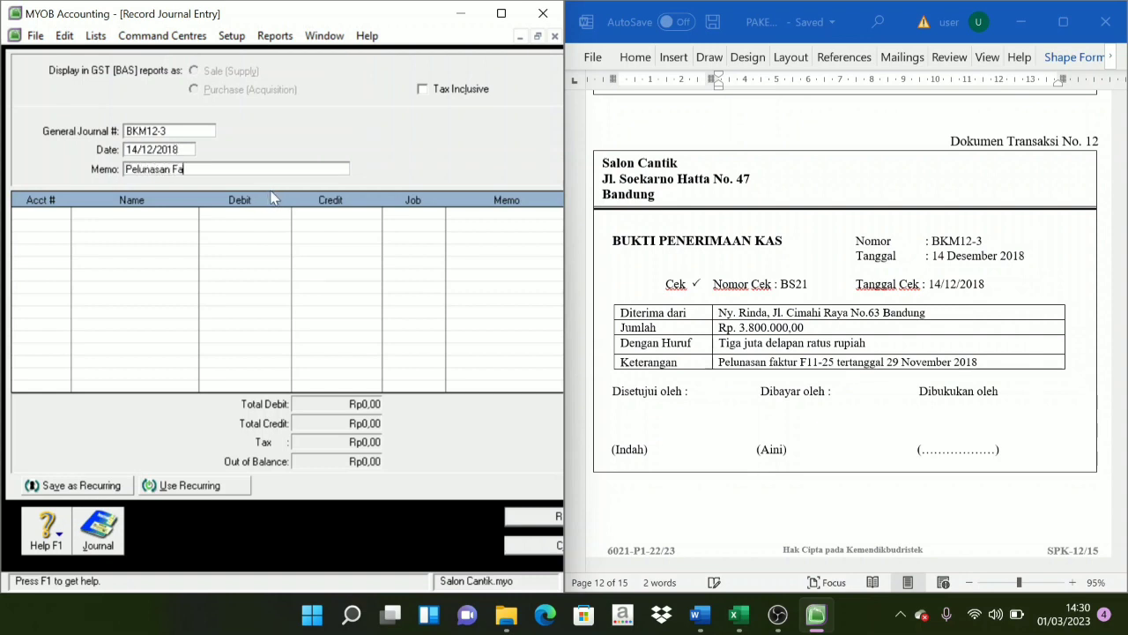
pyautogui.write('san Faktur')
# Enter account 1-1100 Cash in Bank on the first journal line with a debit of Rp3.800.000,00
pyautogui.click(35, 221)
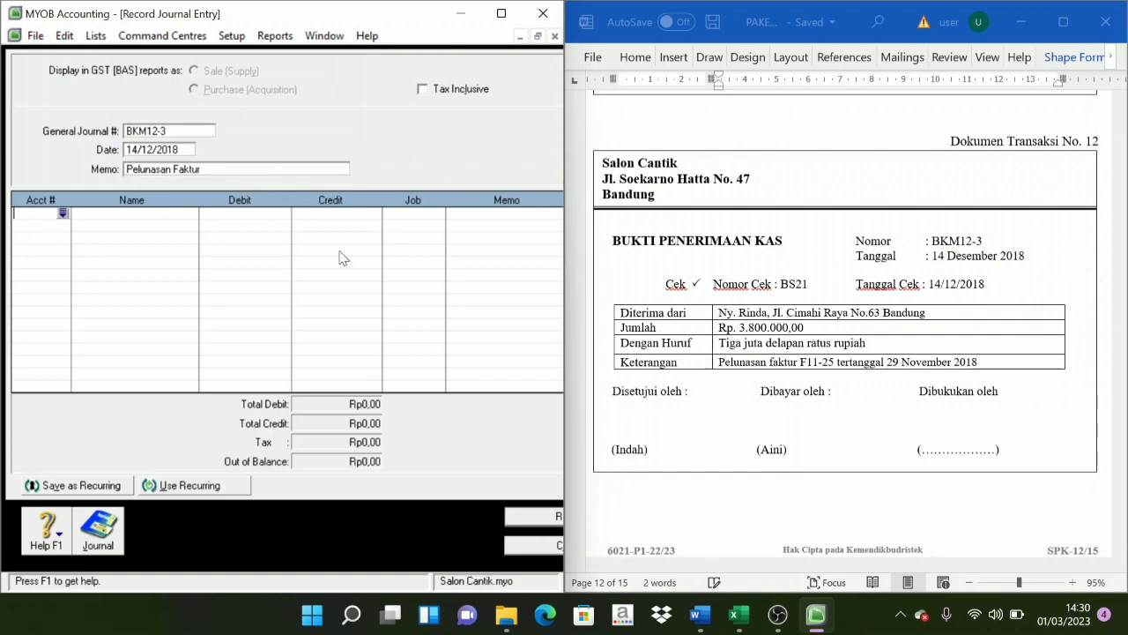
pyautogui.click(63, 216)
pyautogui.click(181, 225)
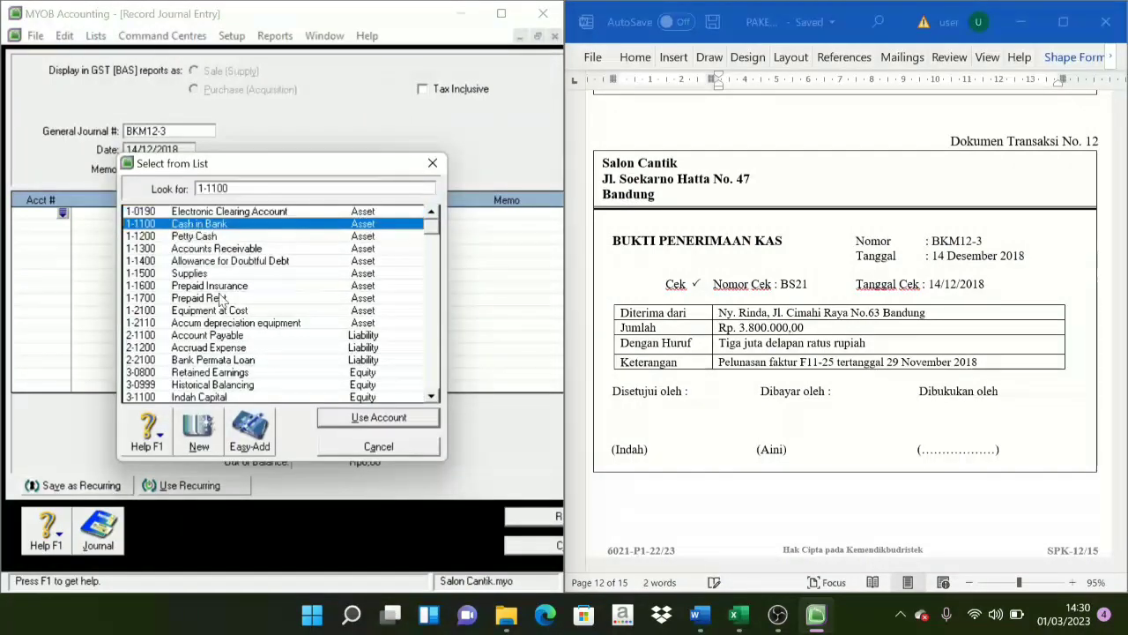
pyautogui.click(410, 419)
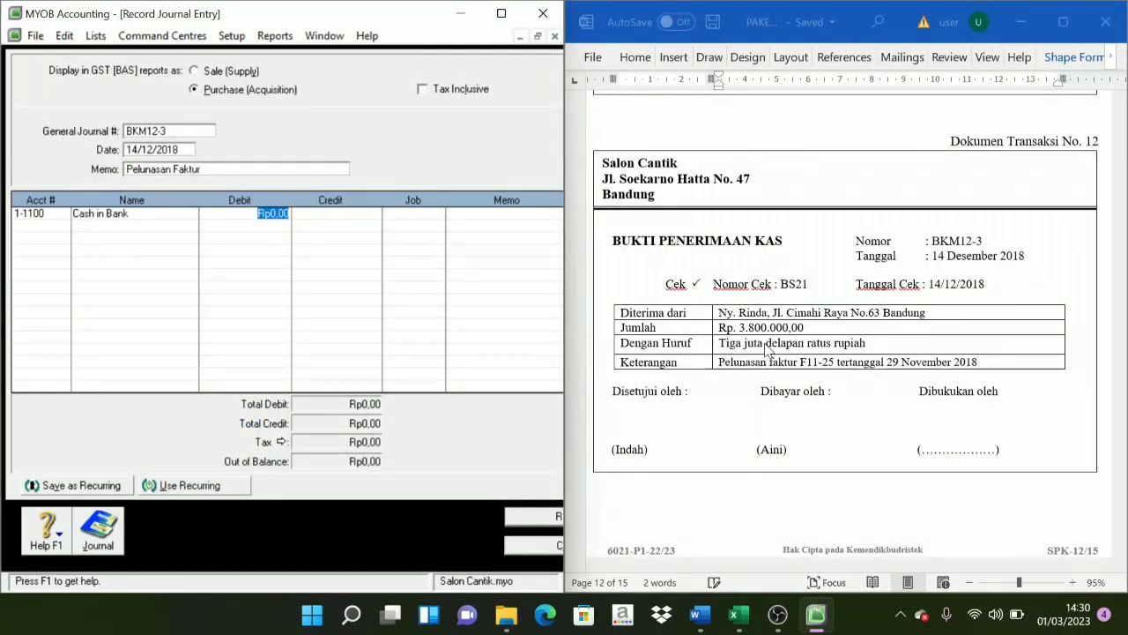
pyautogui.write('3.800.000')
pyautogui.press('Tab')
pyautogui.press('Tab')
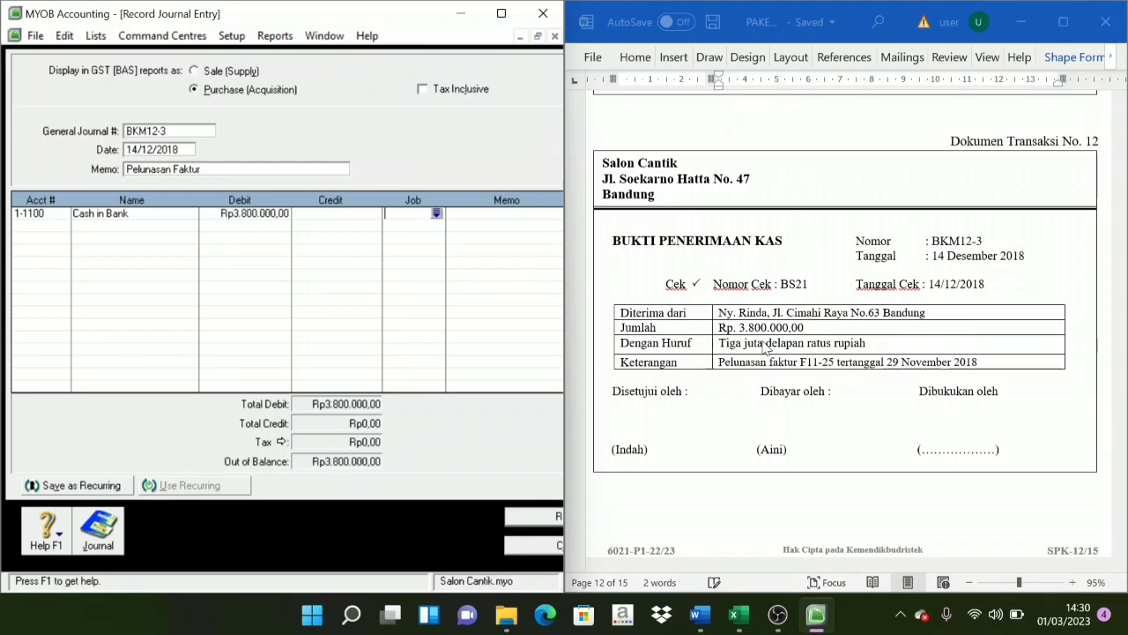
# Add account 1-1300 Accounts Receivable on the second line with a credit of Rp3.800.000,00 and record the entry
pyautogui.press('Tab')
pyautogui.press('Tab')
pyautogui.click(63, 227)
pyautogui.write('1-1300')
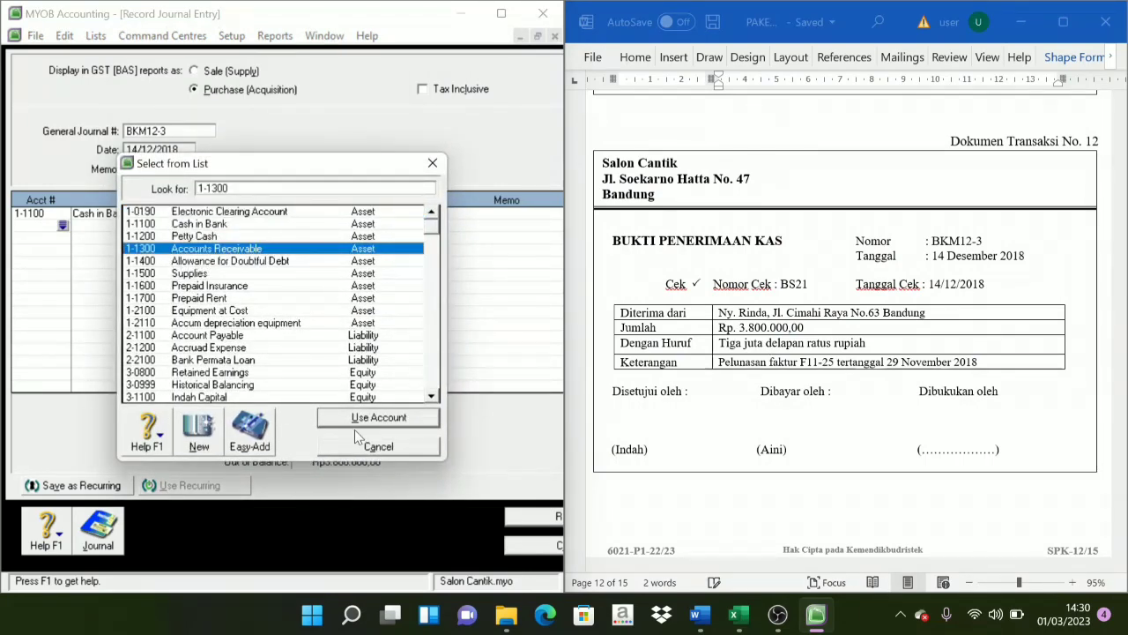
pyautogui.click(364, 415)
pyautogui.click(217, 367)
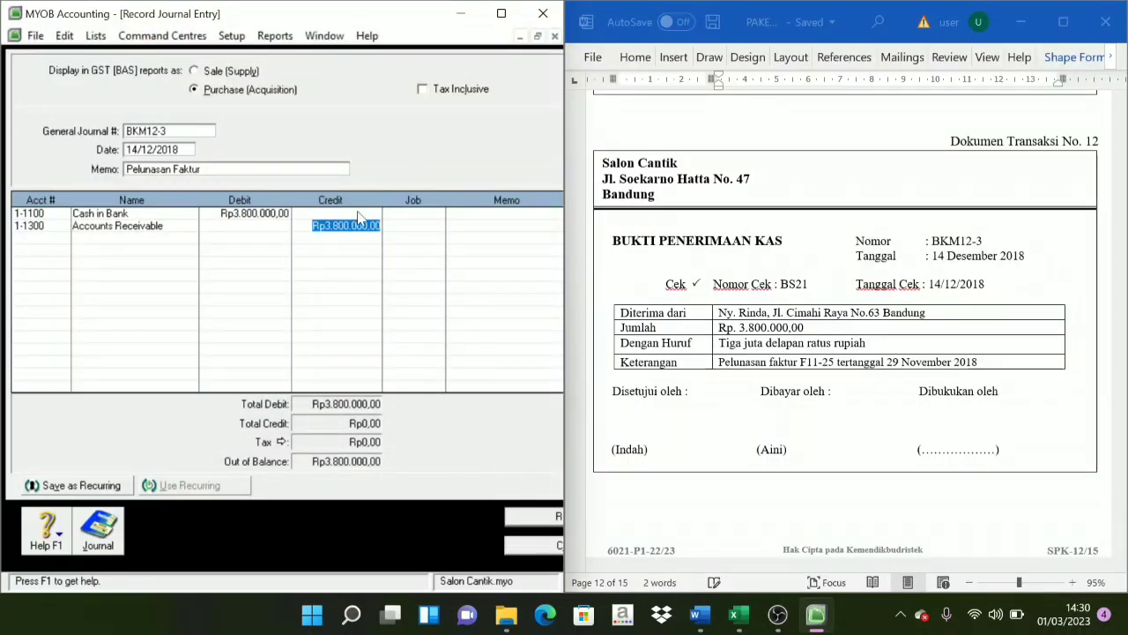
pyautogui.press('Tab')
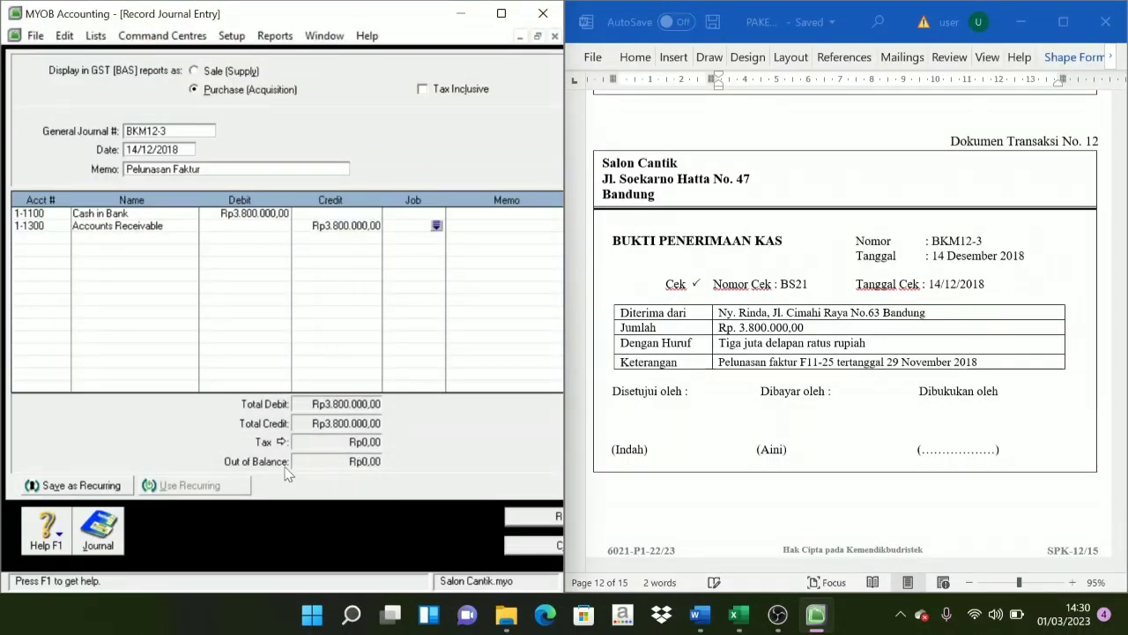
pyautogui.click(559, 520)
# Fill in the next entry's header from transaction document No. 13 with number V12-4, date 17/12/2018 and memo "Pengambilan Pribadi Pemilik"
pyautogui.scroll(-10, 1038, 299)
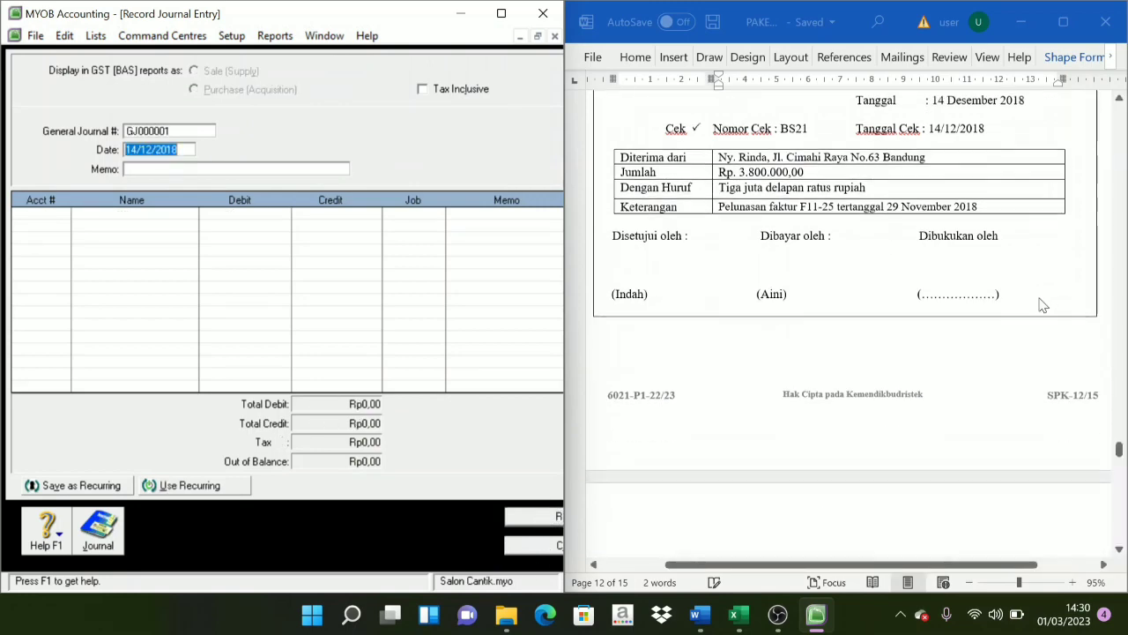
pyautogui.scroll(-3, 819, 325)
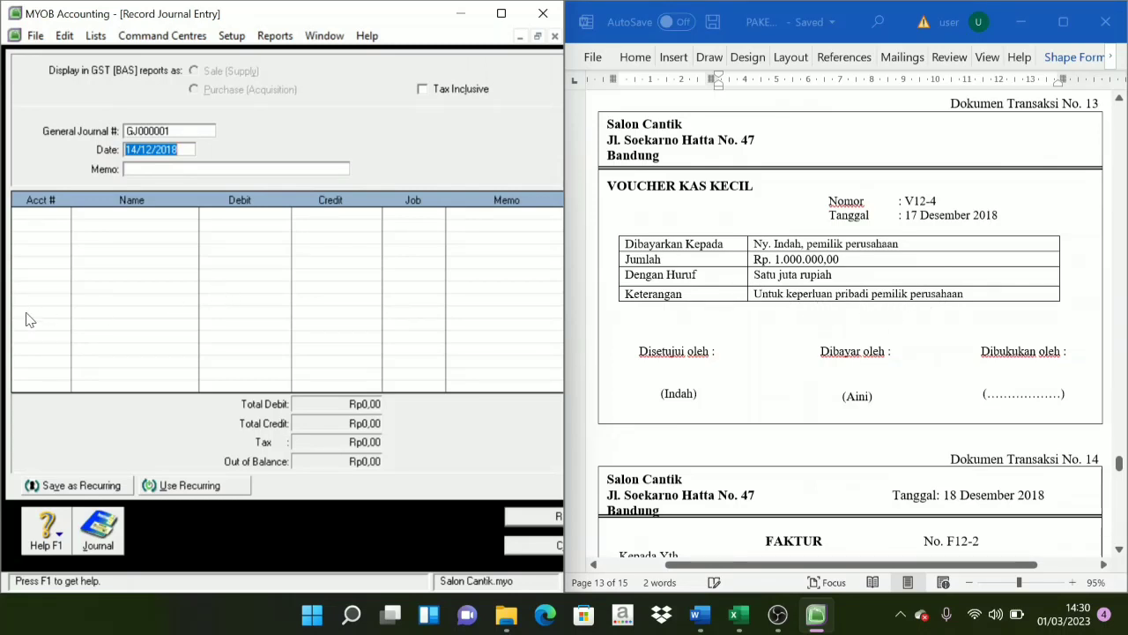
pyautogui.click(173, 132)
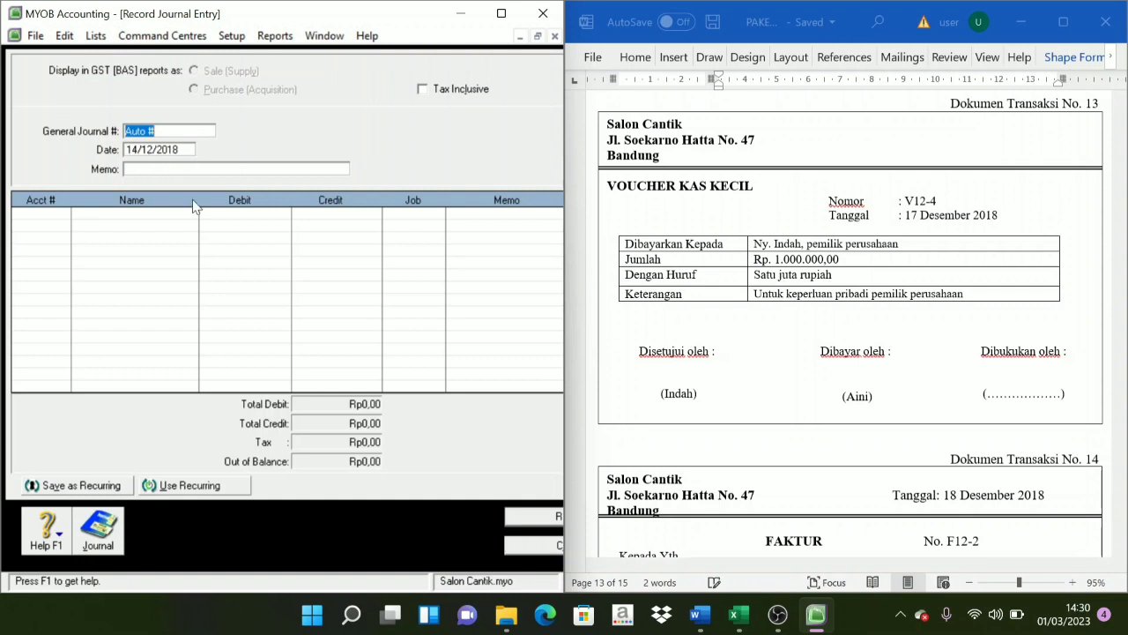
pyautogui.write('V12-4')
pyautogui.press('Tab')
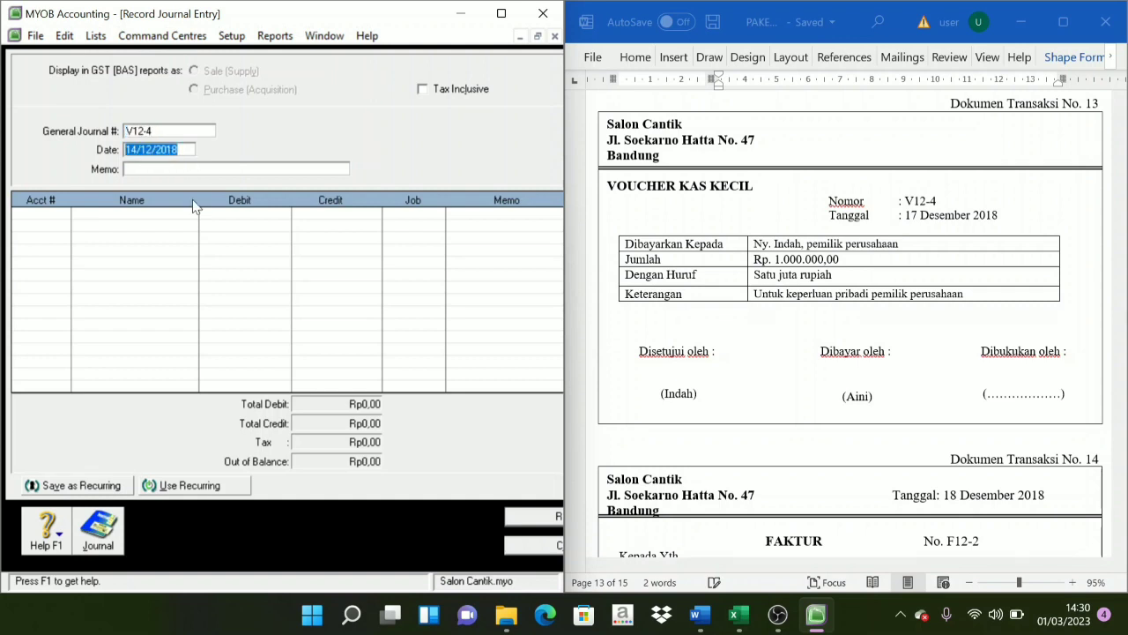
pyautogui.write('1')
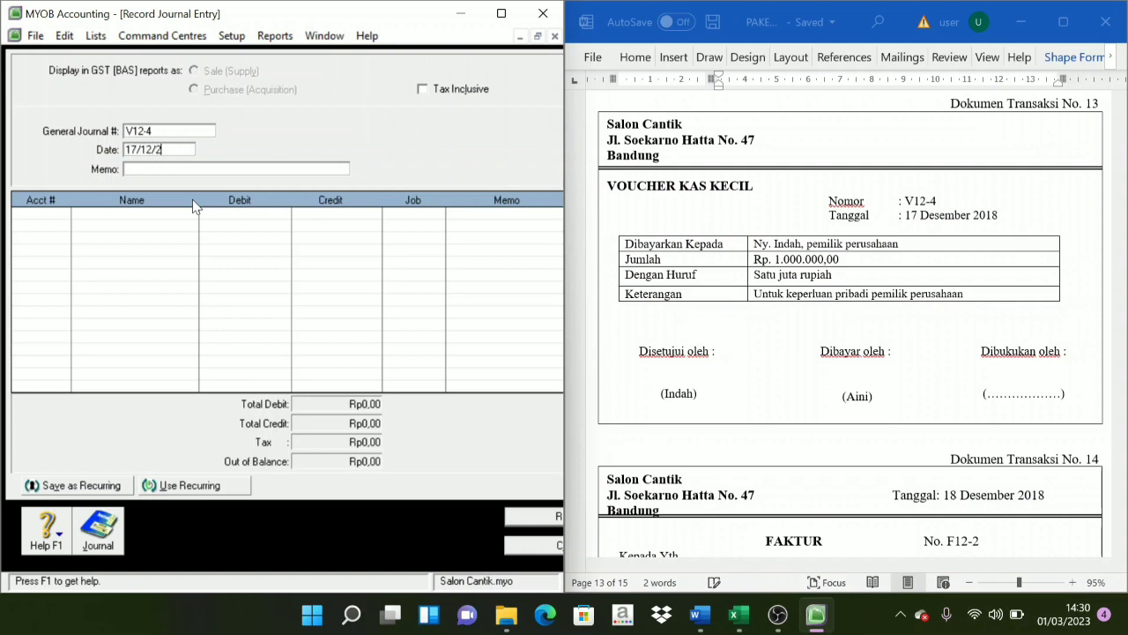
pyautogui.press('Tab')
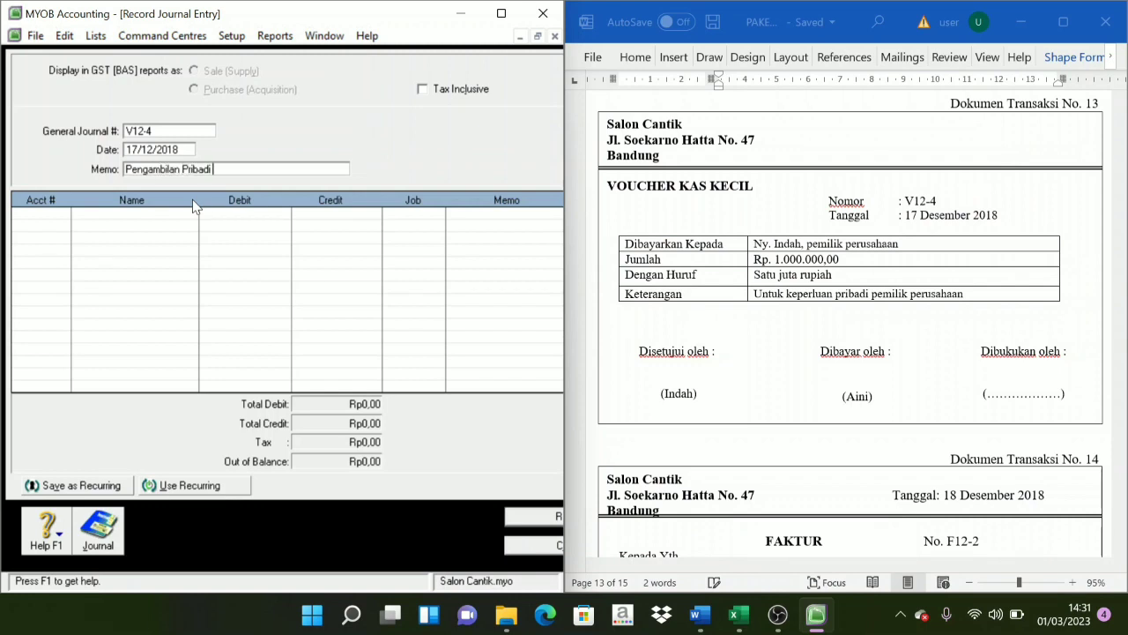
pyautogui.press('Tab')
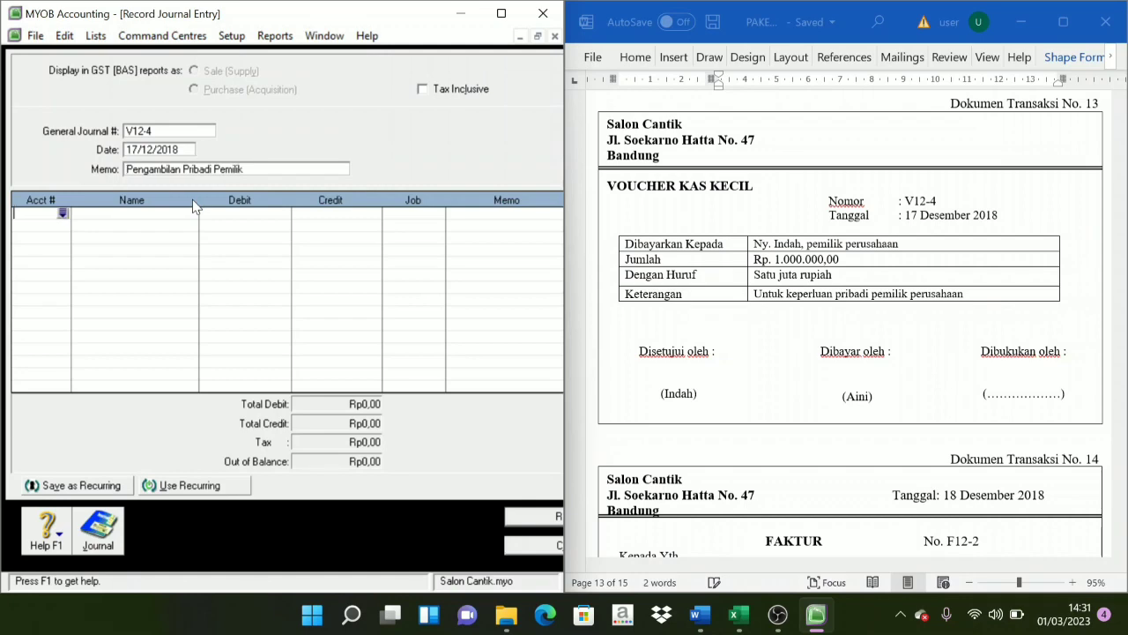
# Enter the owner's drawing account 3-1200 on the first journal line with a debit of Rp1.000.000,00
pyautogui.click(63, 215)
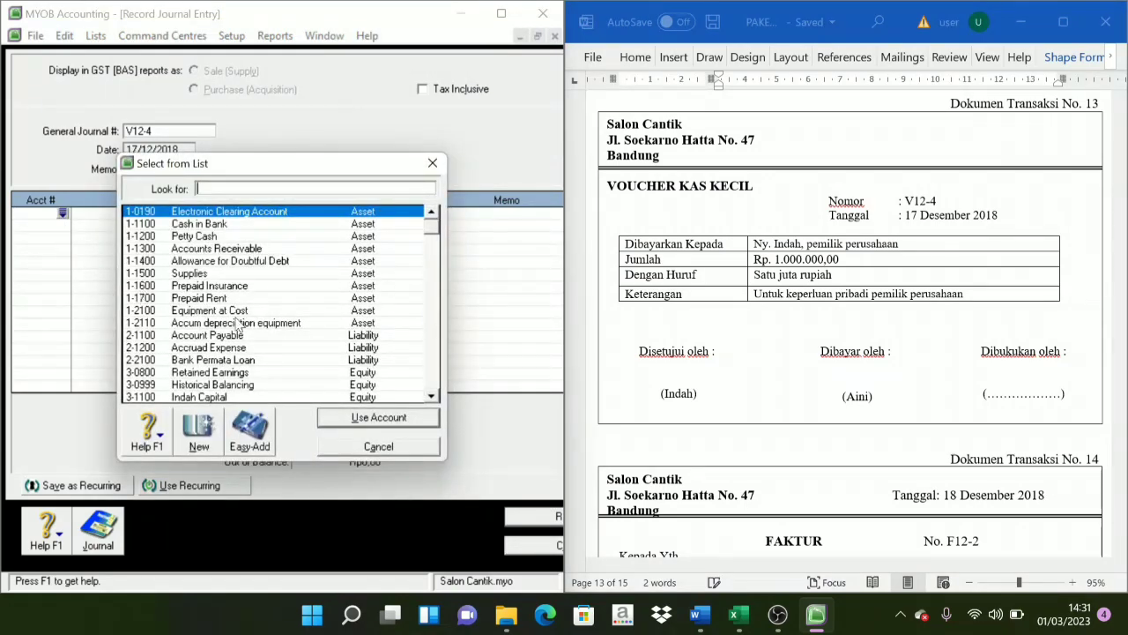
pyautogui.scroll(-2, 238, 323)
pyautogui.write('3-1200')
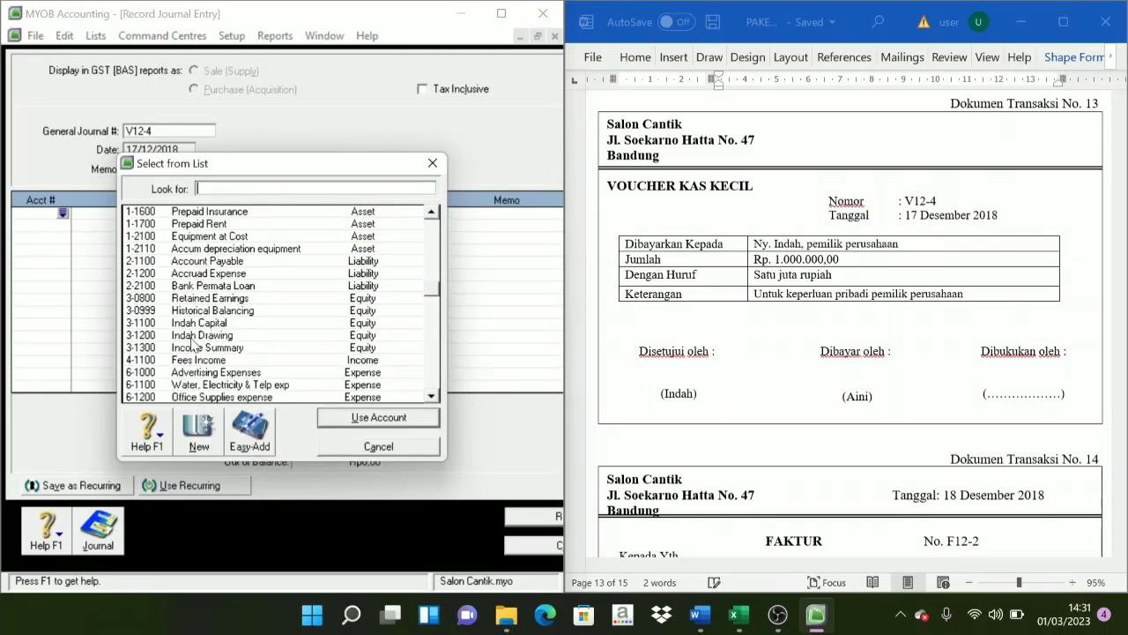
pyautogui.click(365, 422)
pyautogui.write('1')
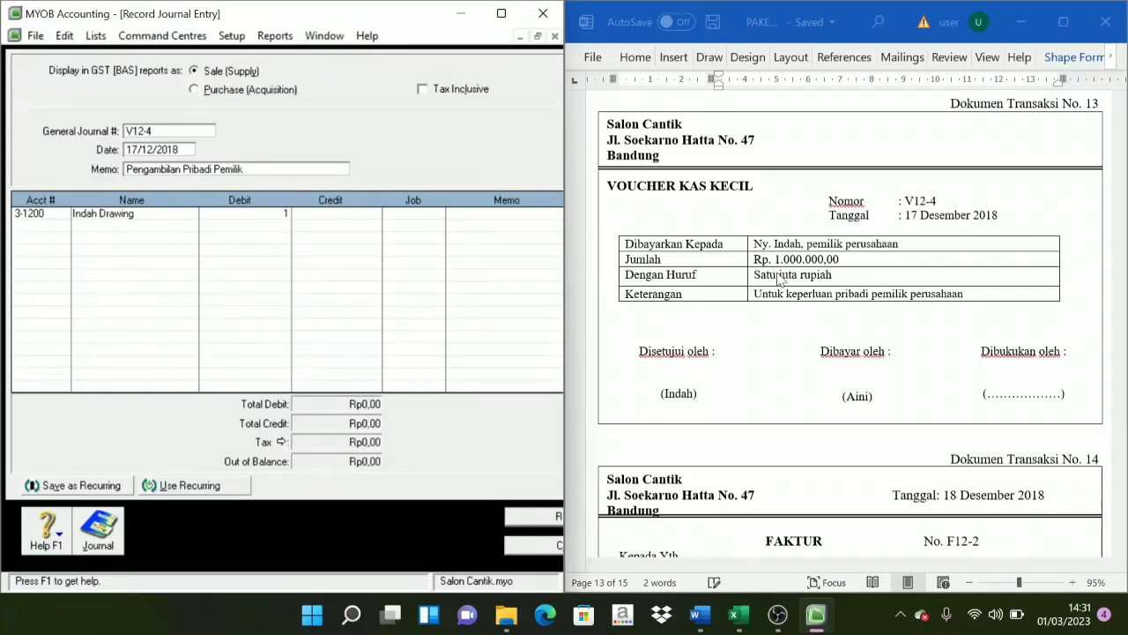
pyautogui.write('.000.000')
pyautogui.press('Tab')
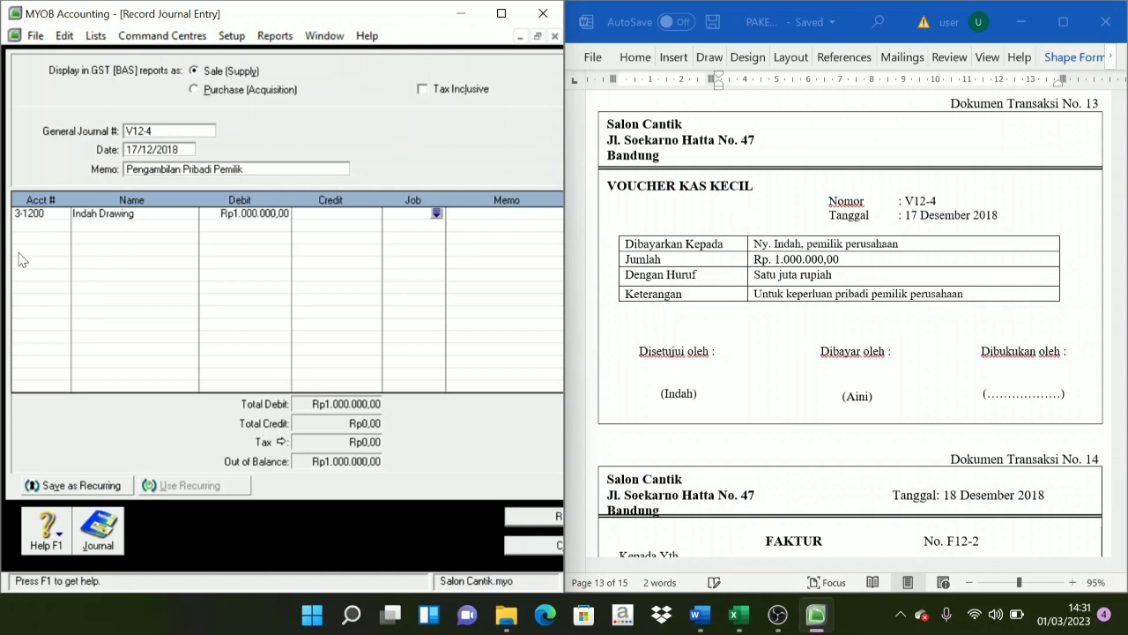
# Add account 1-1200 Petty Cash on the second line with a credit of Rp1.000.000,00 and record the entry
pyautogui.click(25, 226)
pyautogui.click(62, 226)
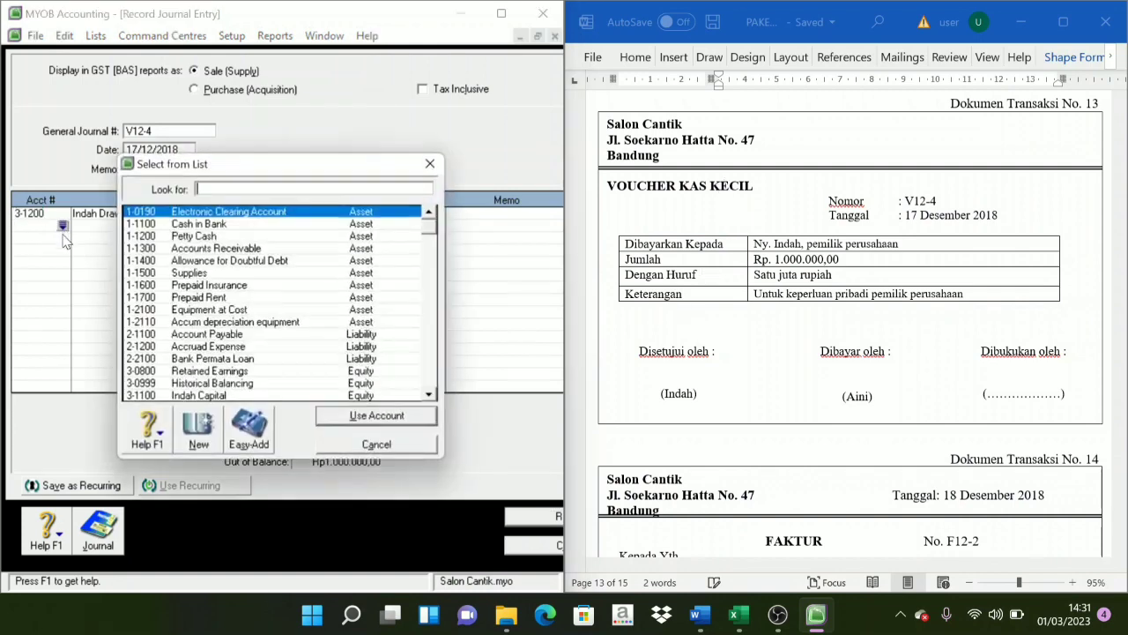
pyautogui.write('1-1200')
pyautogui.click(367, 420)
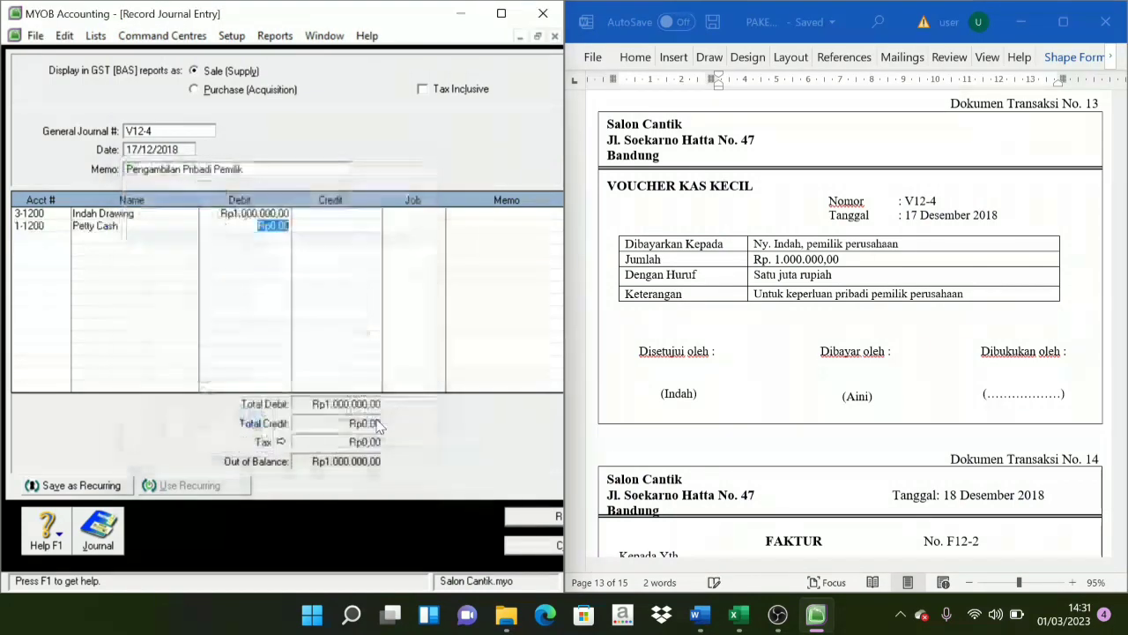
pyautogui.press('Tab')
pyautogui.press('Tab')
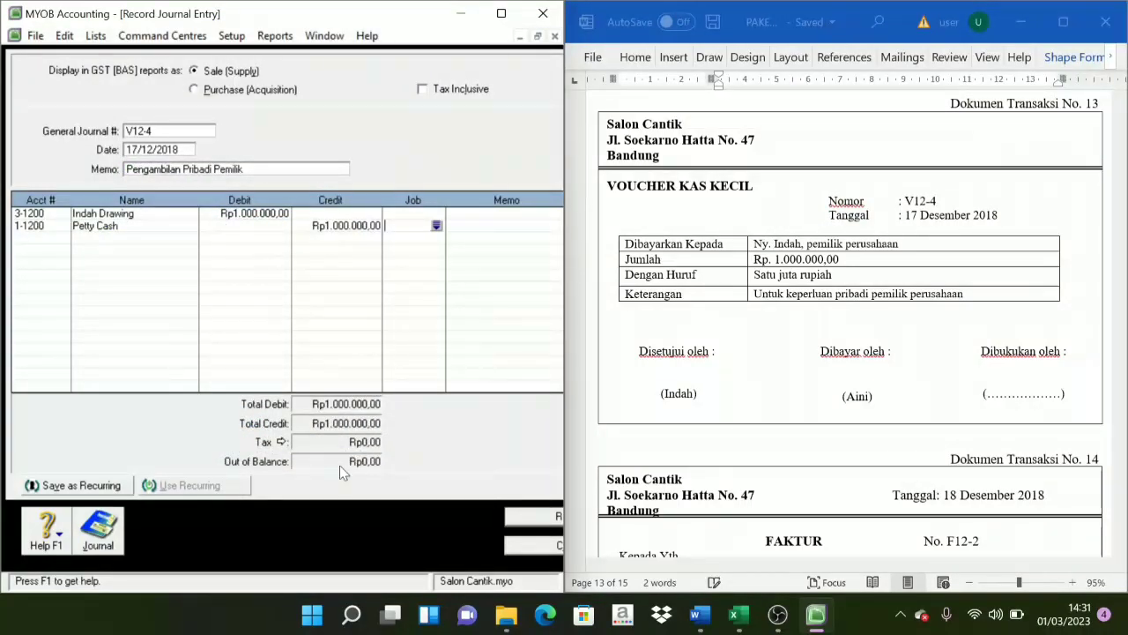
pyautogui.click(549, 520)
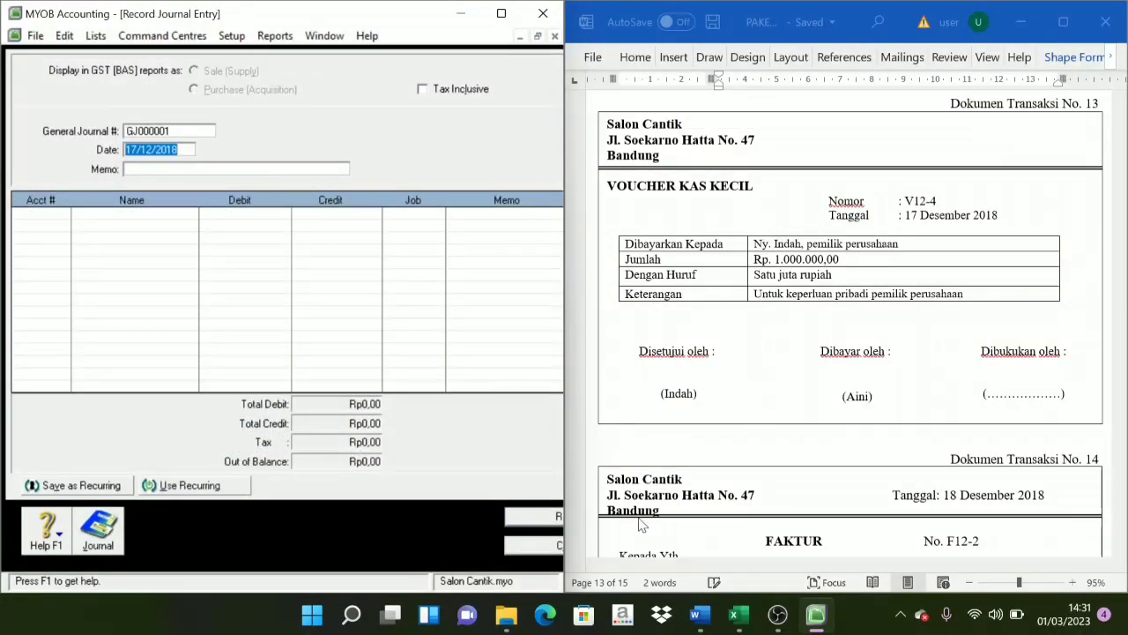
# Fill in the next entry's header from transaction document No. 14 with number F12-2, date 18/12/2018 and memo "Penjualan Jasa Kredit"
pyautogui.scroll(-5, 1001, 366)
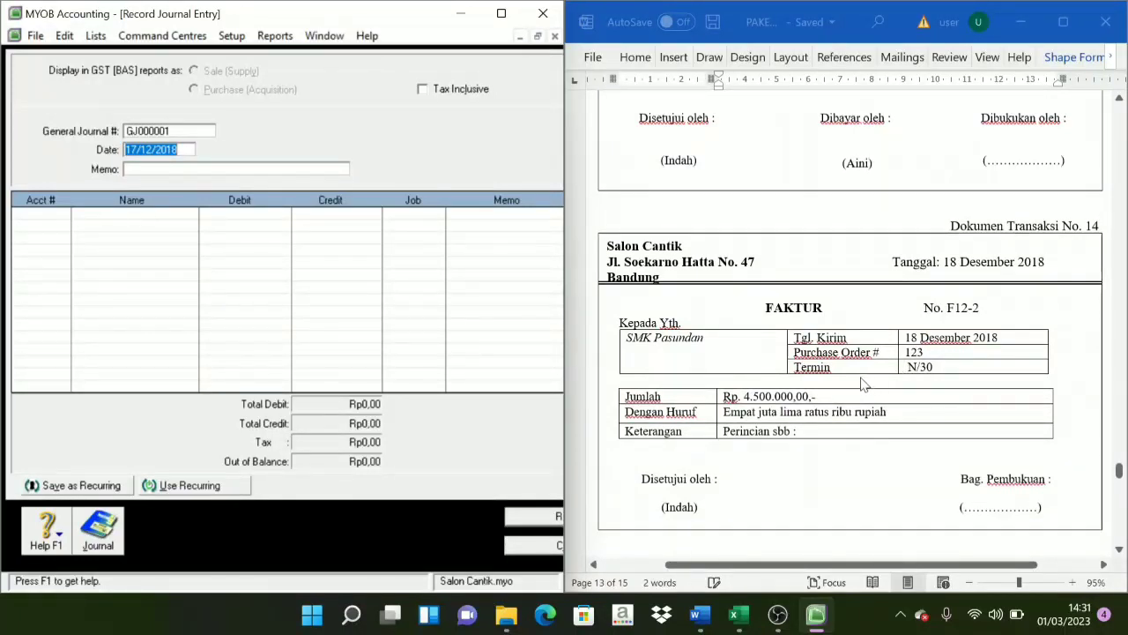
pyautogui.scroll(-2, 864, 384)
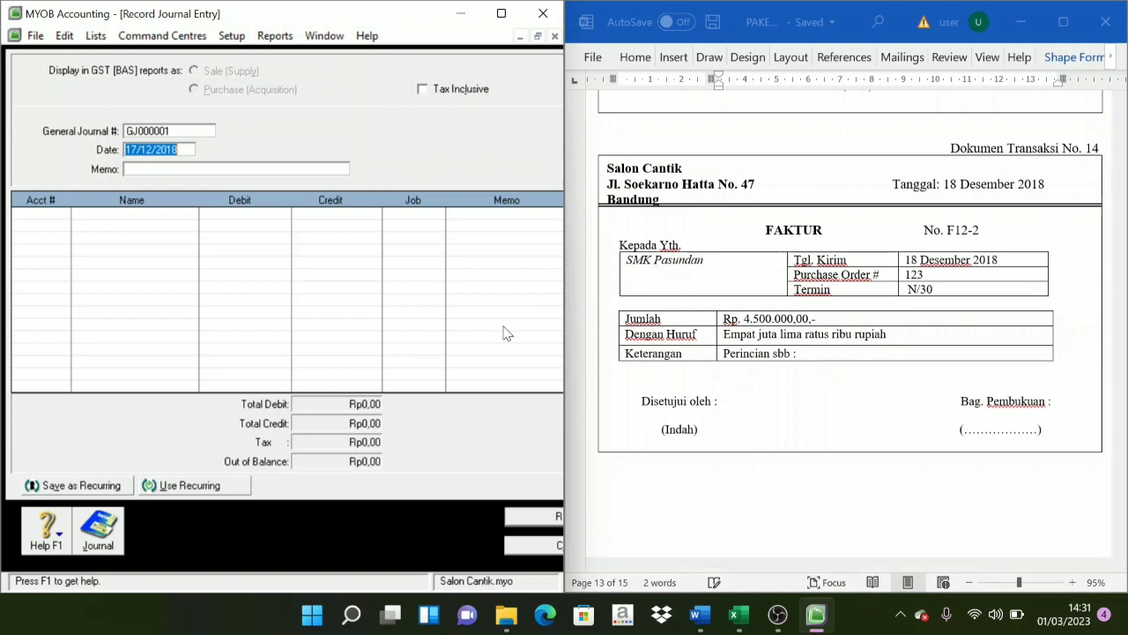
pyautogui.click(166, 130)
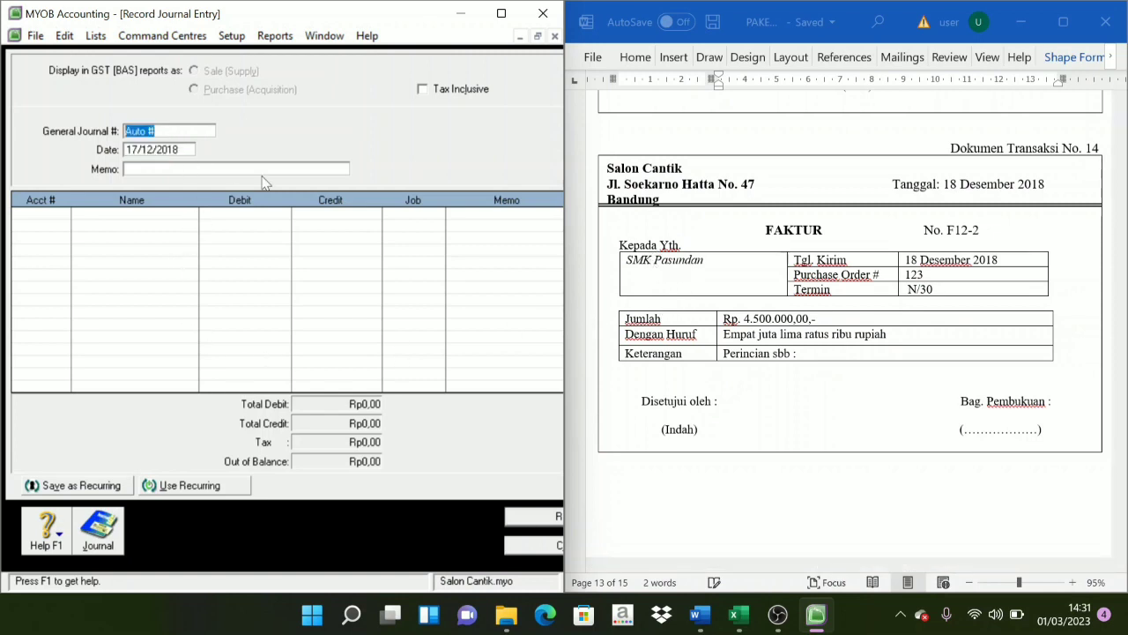
pyautogui.write('F12-2')
pyautogui.press('Tab')
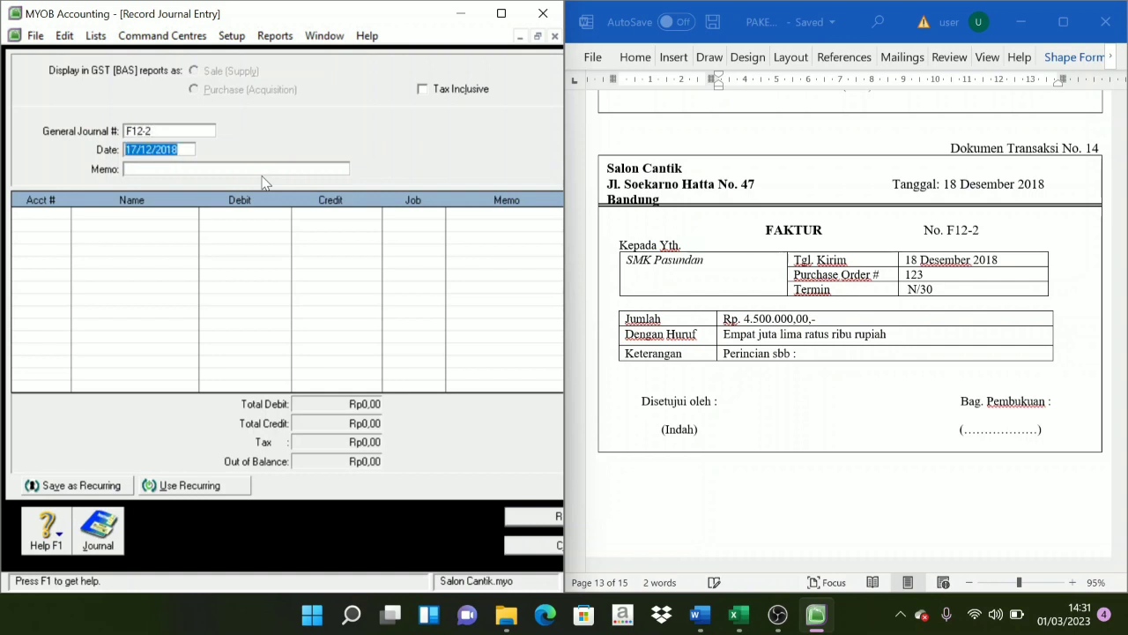
pyautogui.write('18')
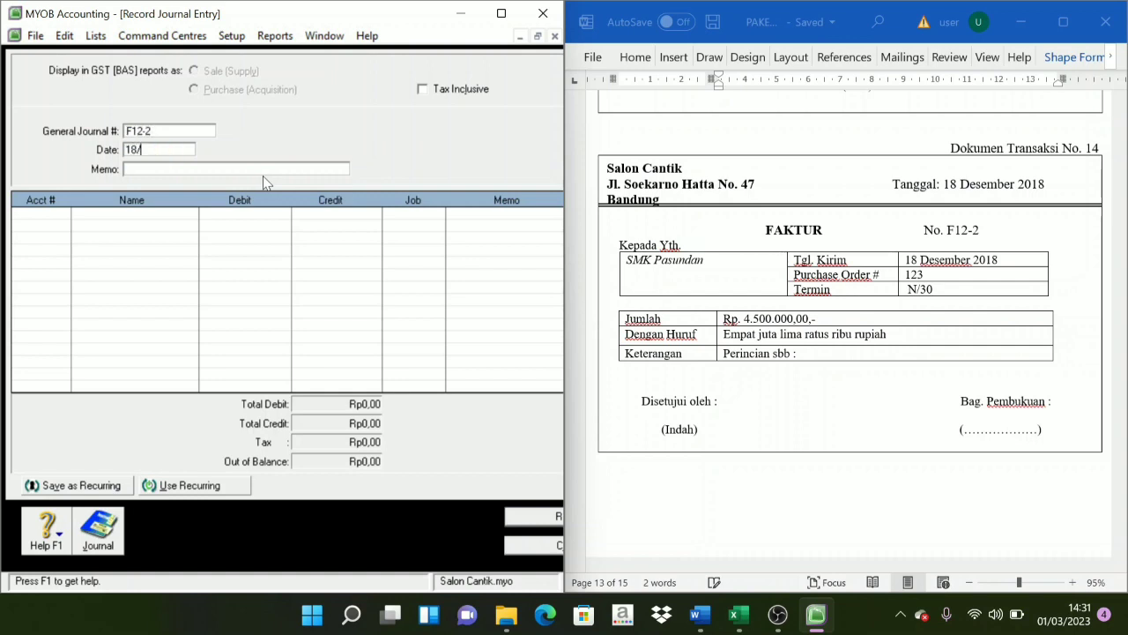
pyautogui.write('/12/2018')
pyautogui.press('Tab')
pyautogui.write('Penjual')
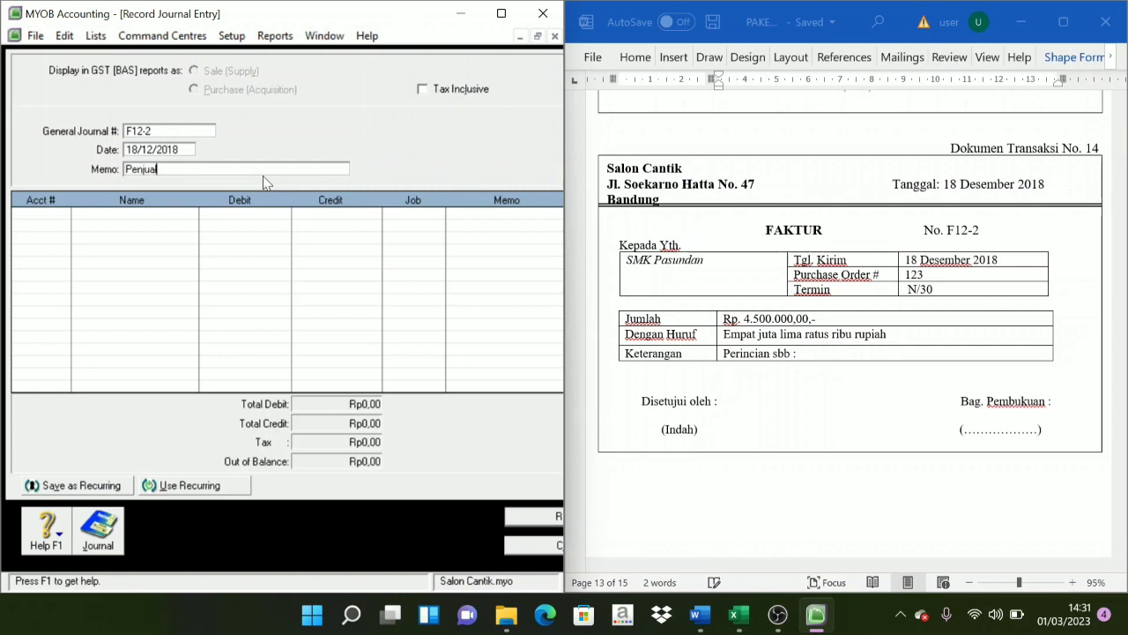
pyautogui.write('an Jasa ')
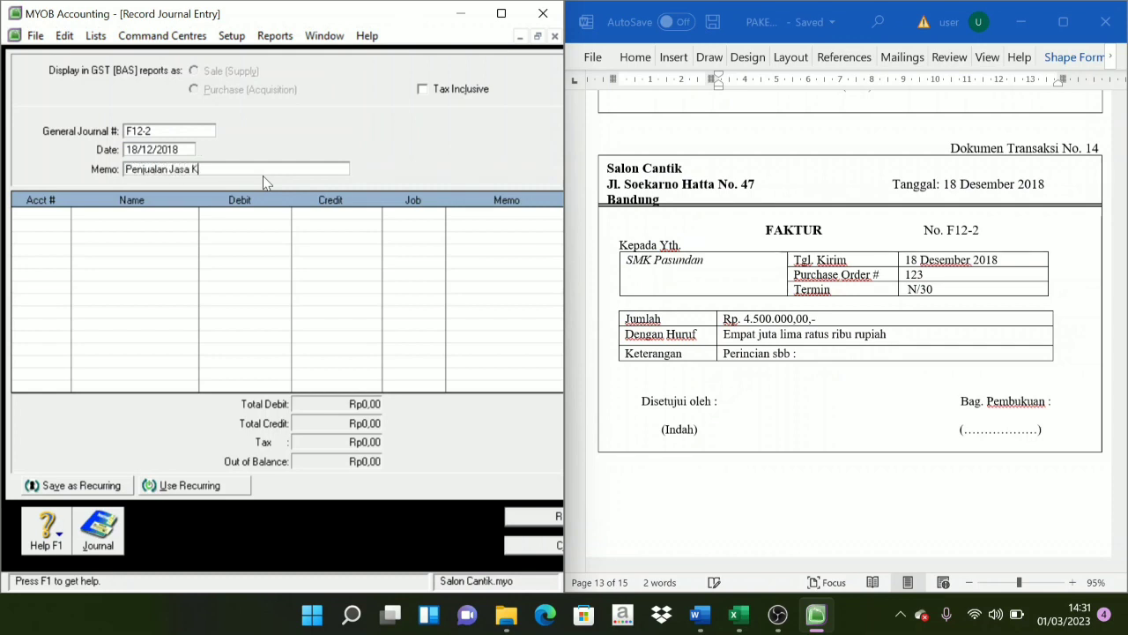
pyautogui.write('Kredit')
pyautogui.click(58, 215)
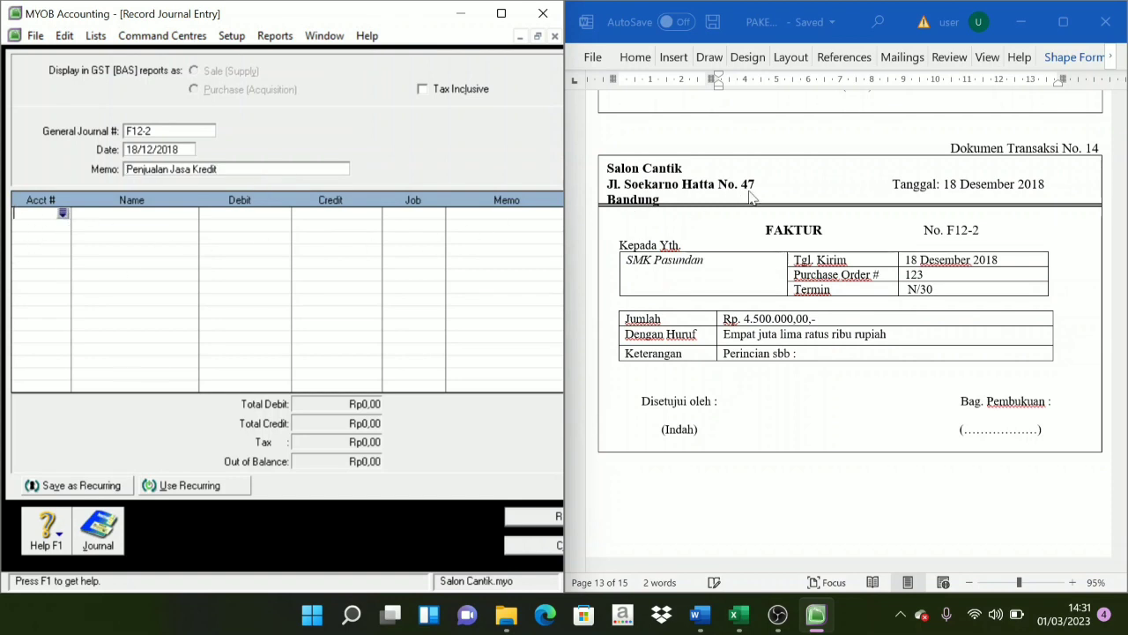
# Enter account 1-1300 Accounts Receivable on the first journal line with a debit of Rp4.500.000,00
pyautogui.click(62, 215)
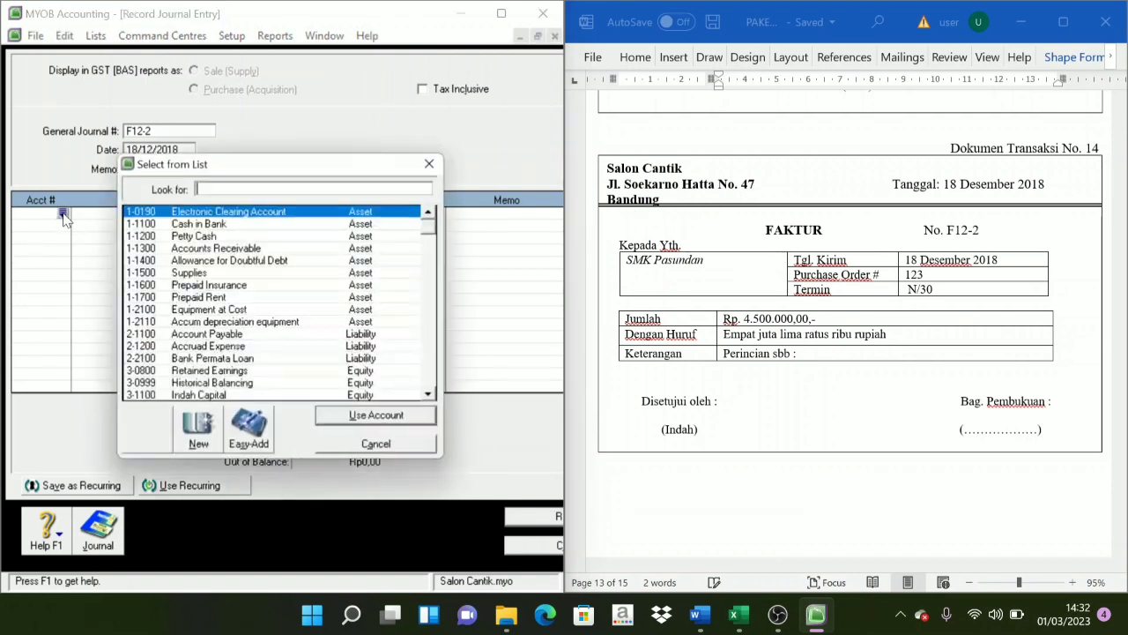
pyautogui.click(211, 254)
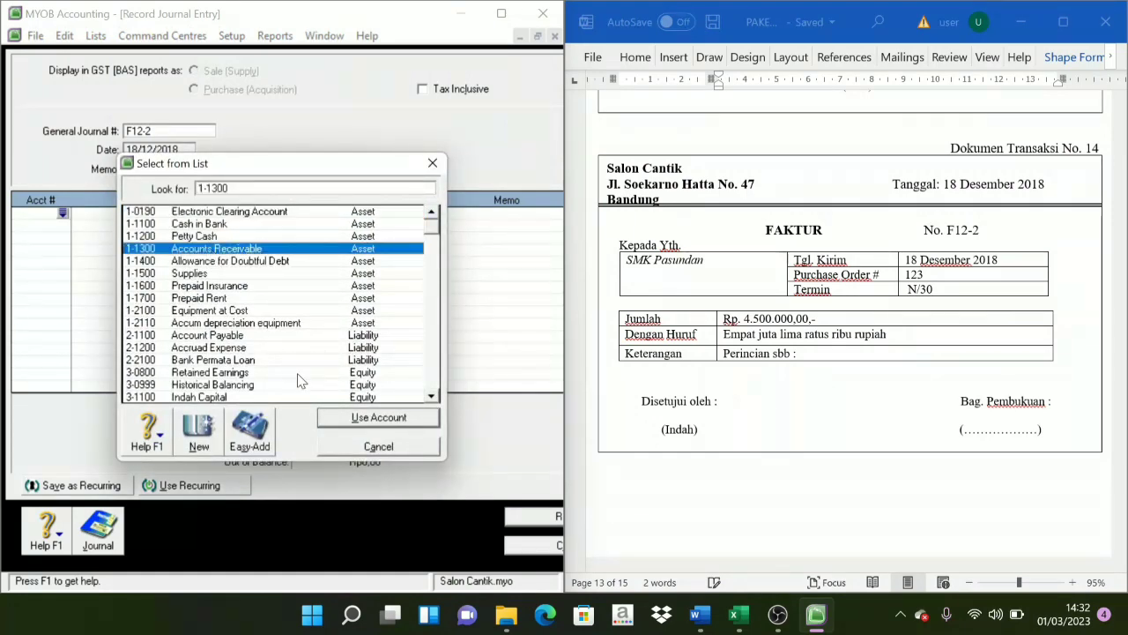
pyautogui.click(397, 422)
pyautogui.click(217, 366)
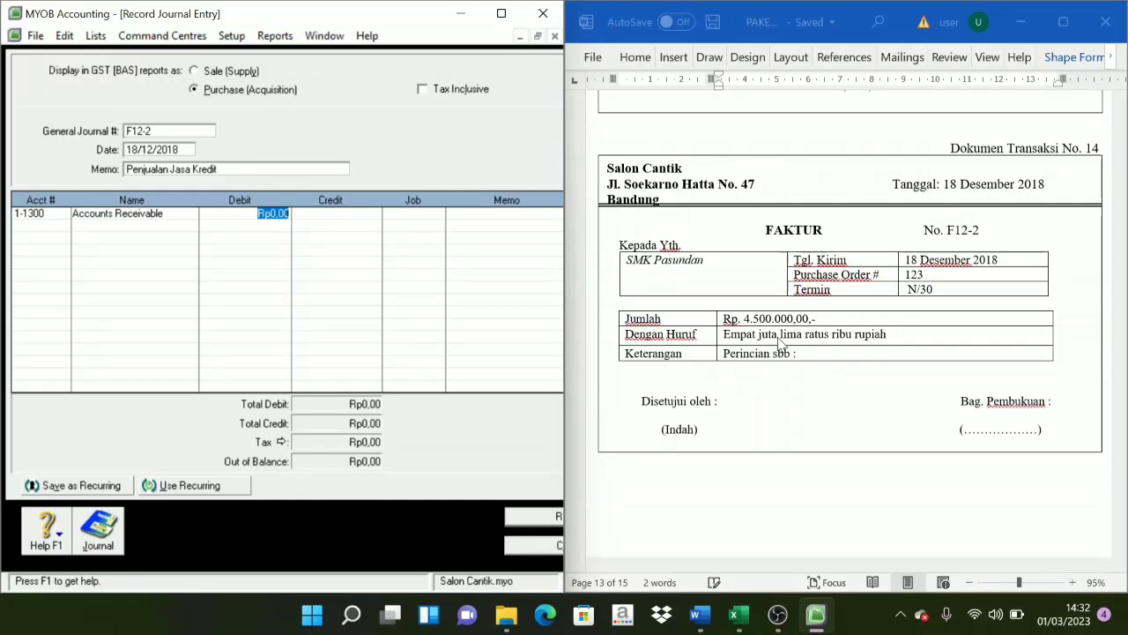
pyautogui.write('4500000')
pyautogui.press('Tab')
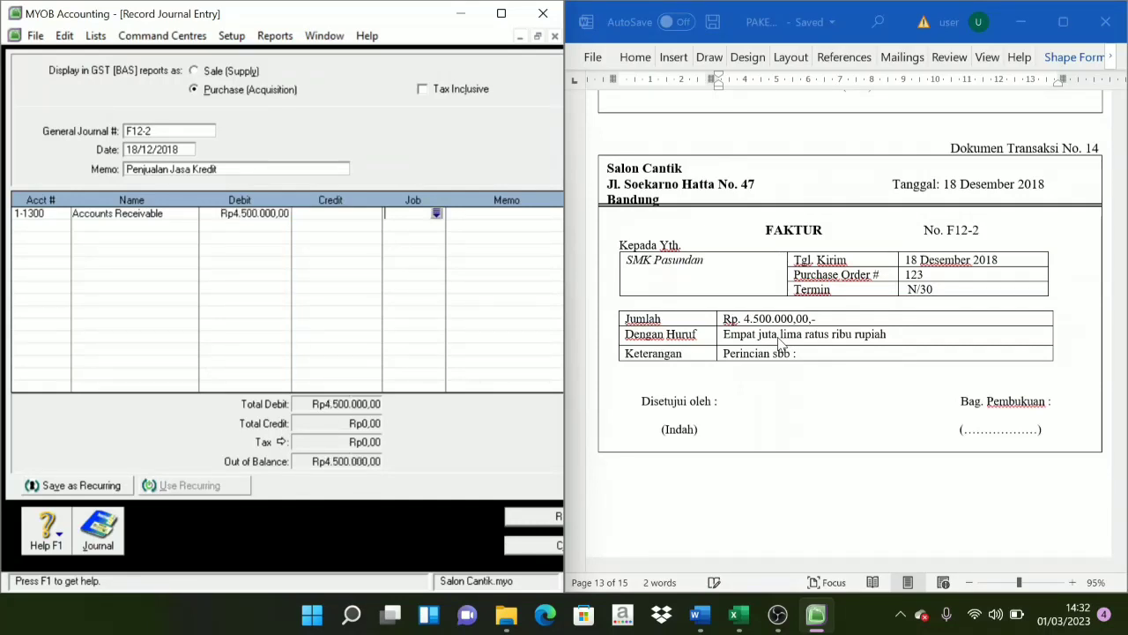
# Add account 4-1100 Fees Income on the second line with a credit of Rp4.500.000,00 and record the entry
pyautogui.click(46, 237)
pyautogui.click(63, 225)
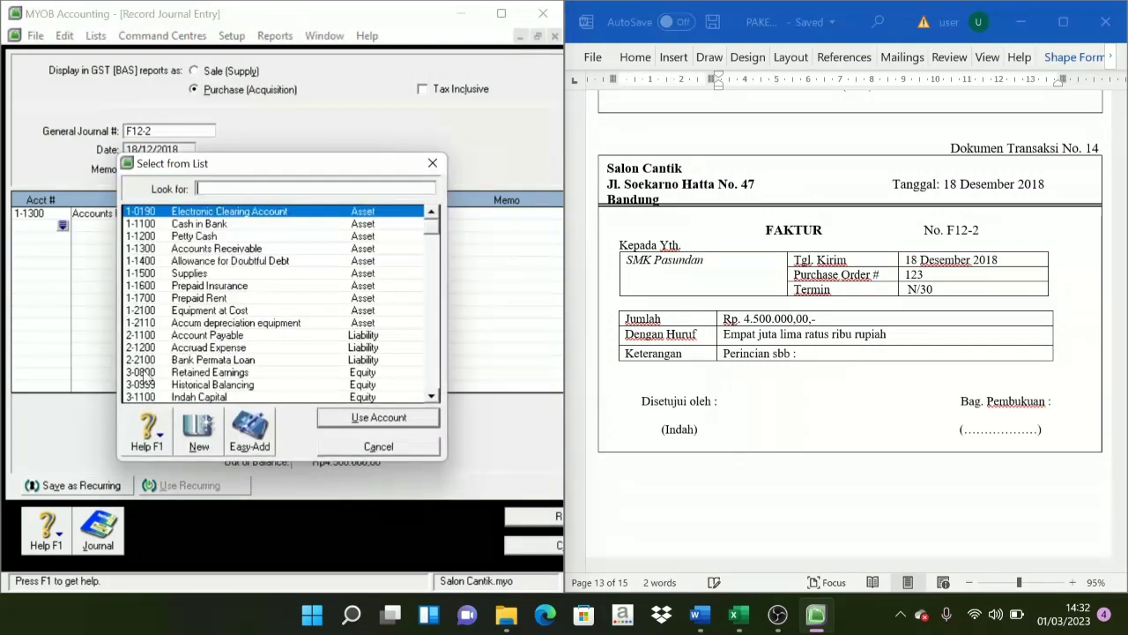
pyautogui.scroll(-1, 155, 397)
pyautogui.click(198, 396)
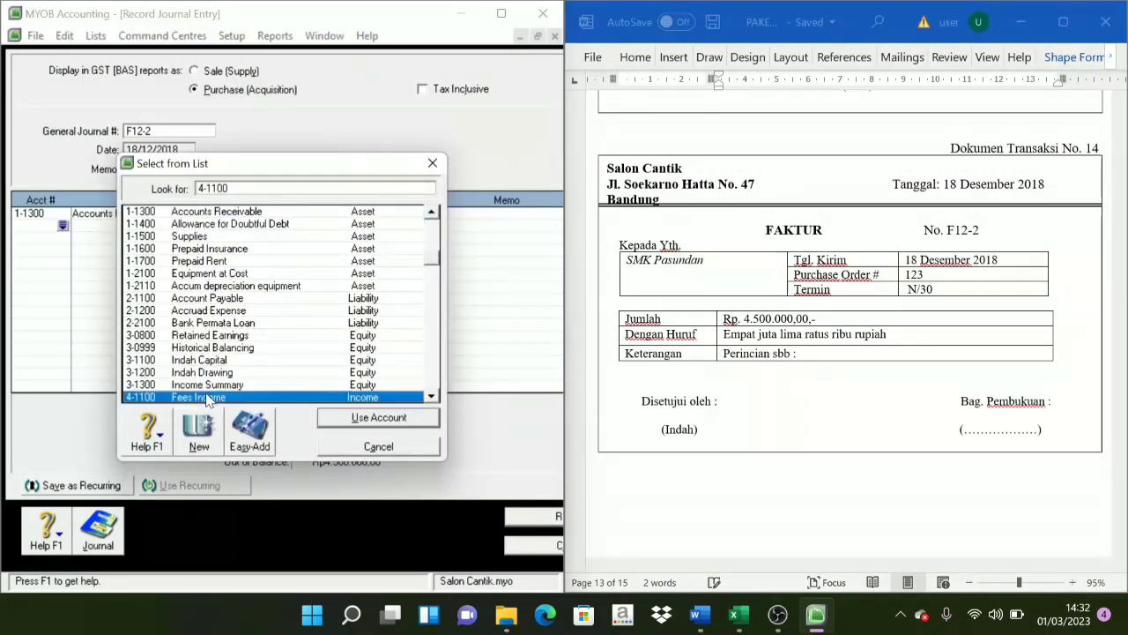
pyautogui.click(379, 418)
pyautogui.press('Tab')
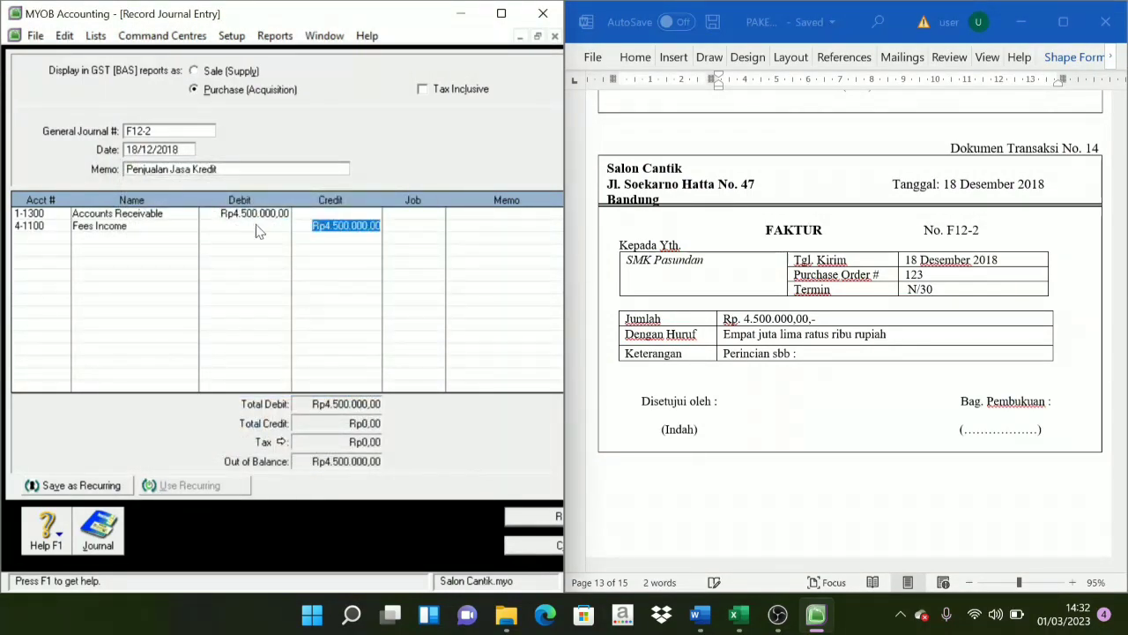
pyautogui.press('Tab')
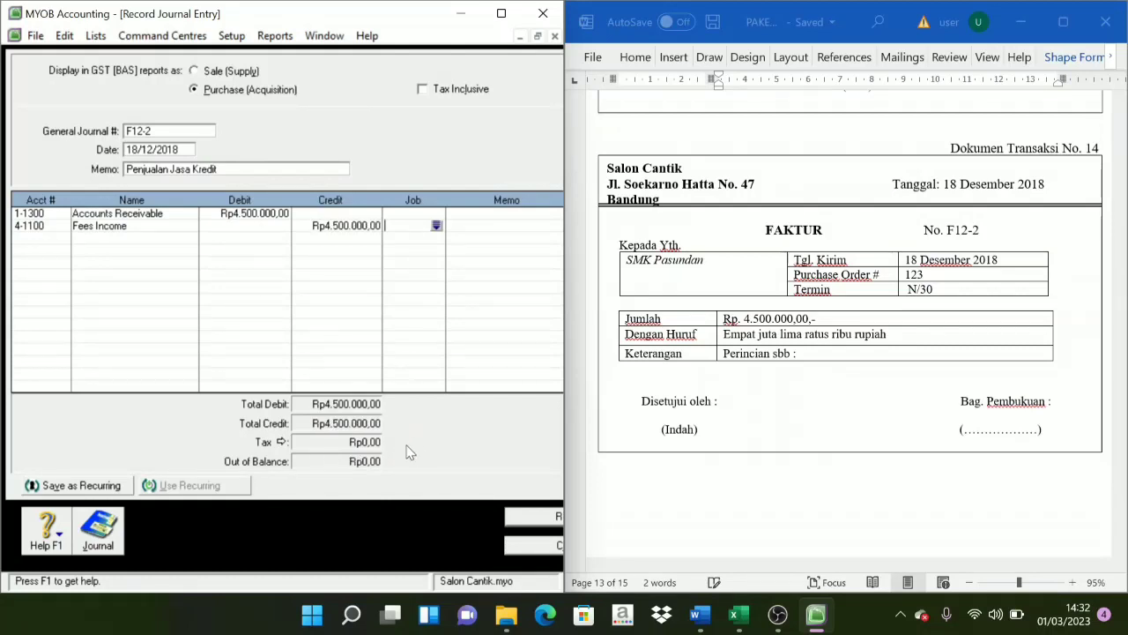
pyautogui.click(547, 516)
# Fill in the next entry's header from transaction document No. 15 with number BKM12-4, date 20/12/2018 and memo "Peneriamaan Piutang"
pyautogui.scroll(-6, 881, 387)
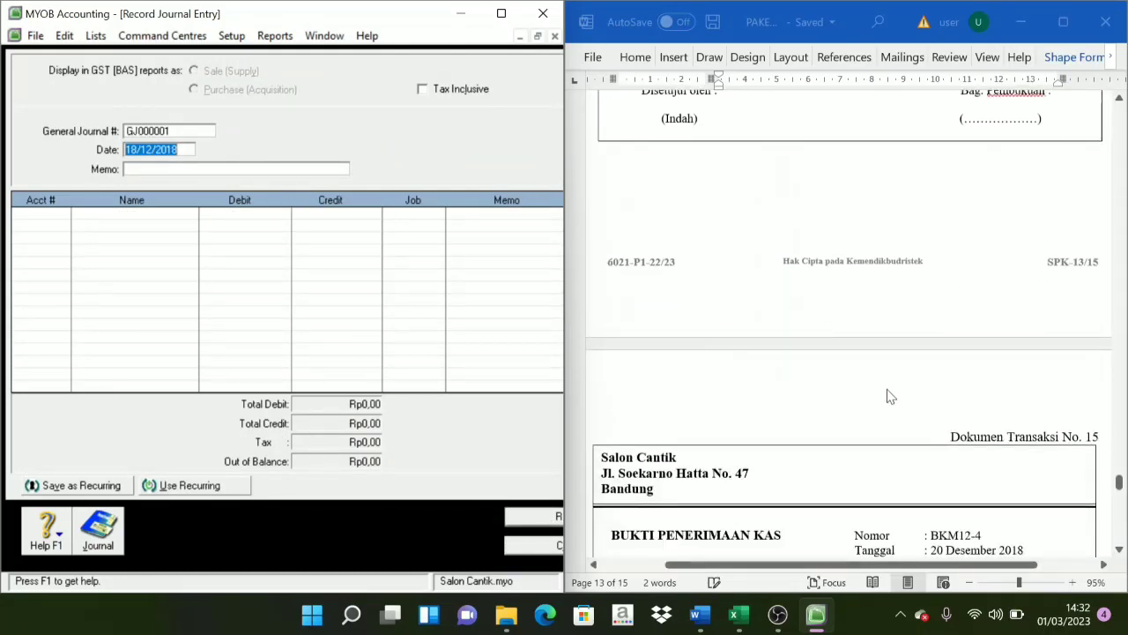
pyautogui.scroll(-4, 888, 397)
pyautogui.scroll(-4, 873, 412)
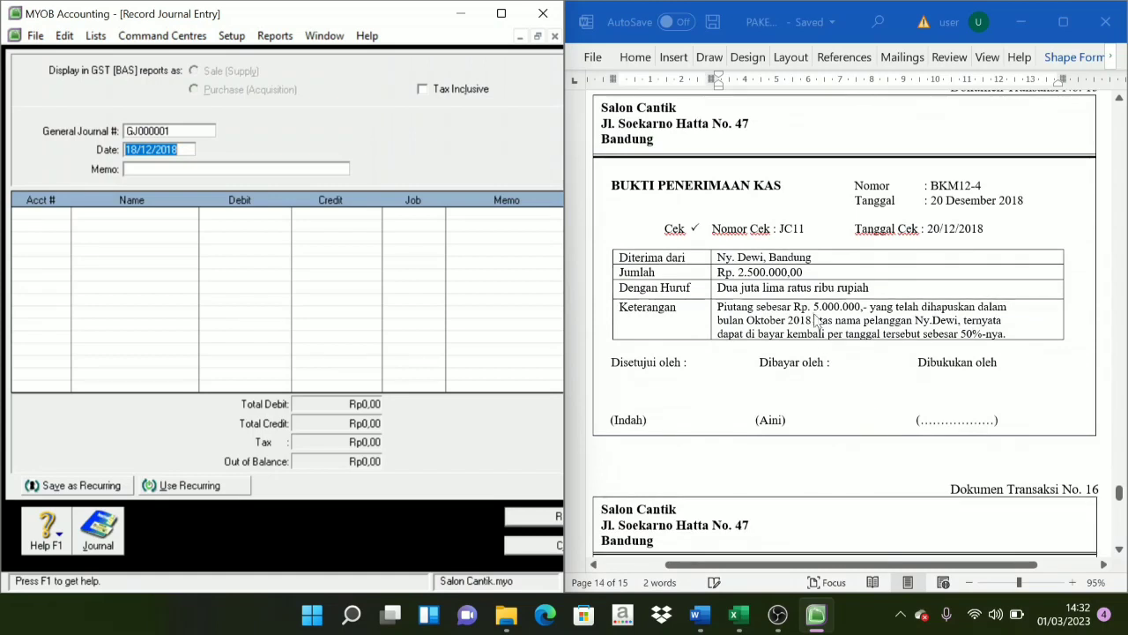
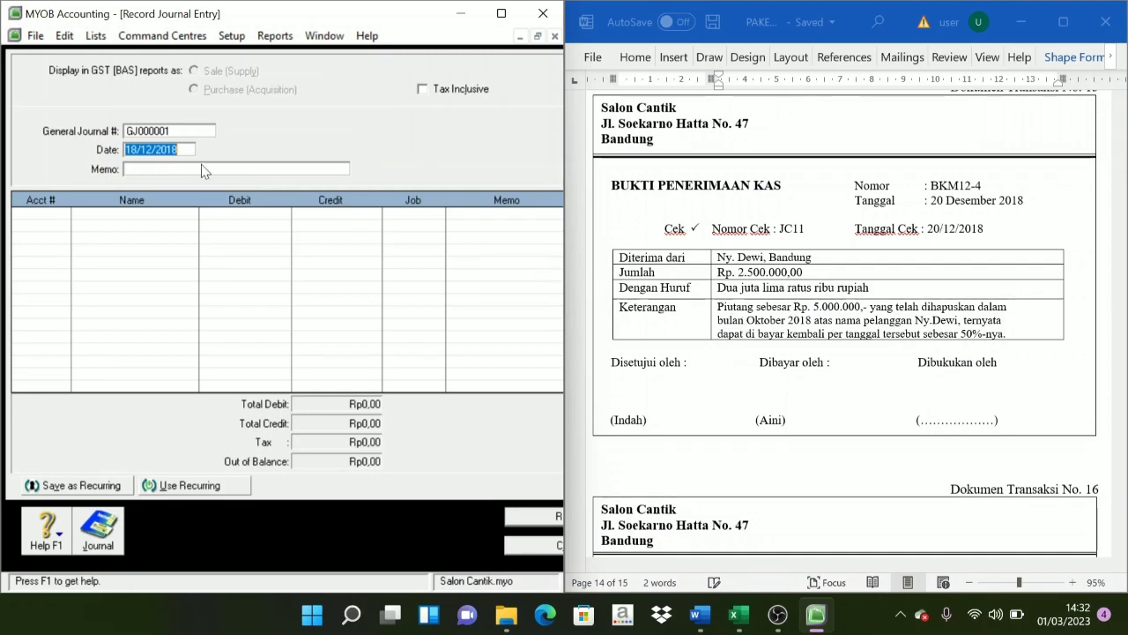
pyautogui.click(181, 131)
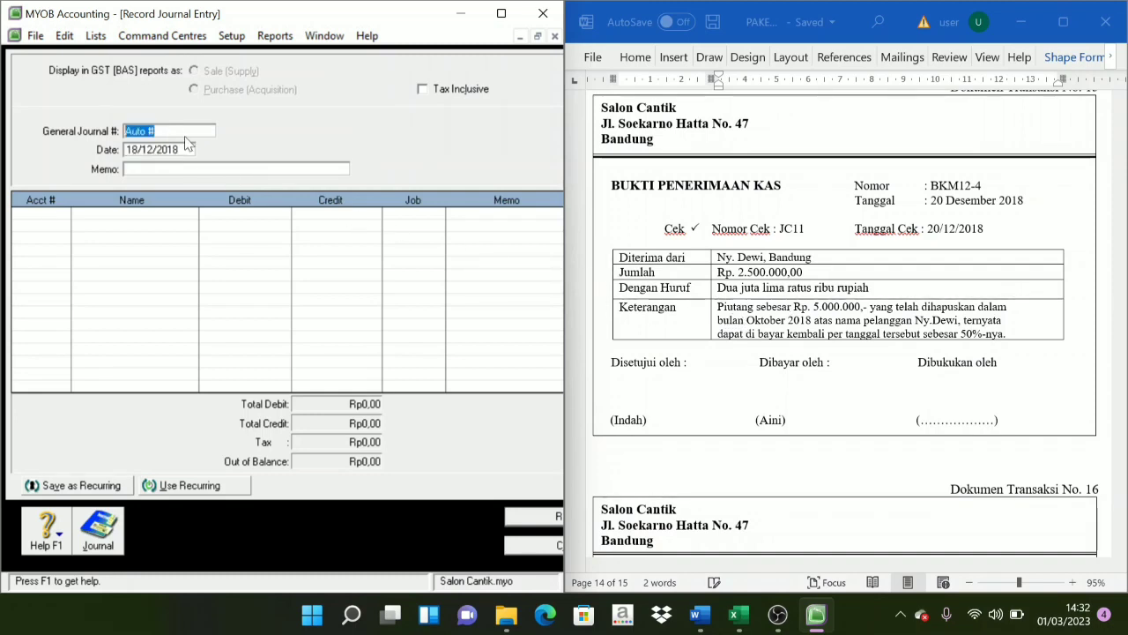
pyautogui.write('BKM12-4')
pyautogui.press('Tab')
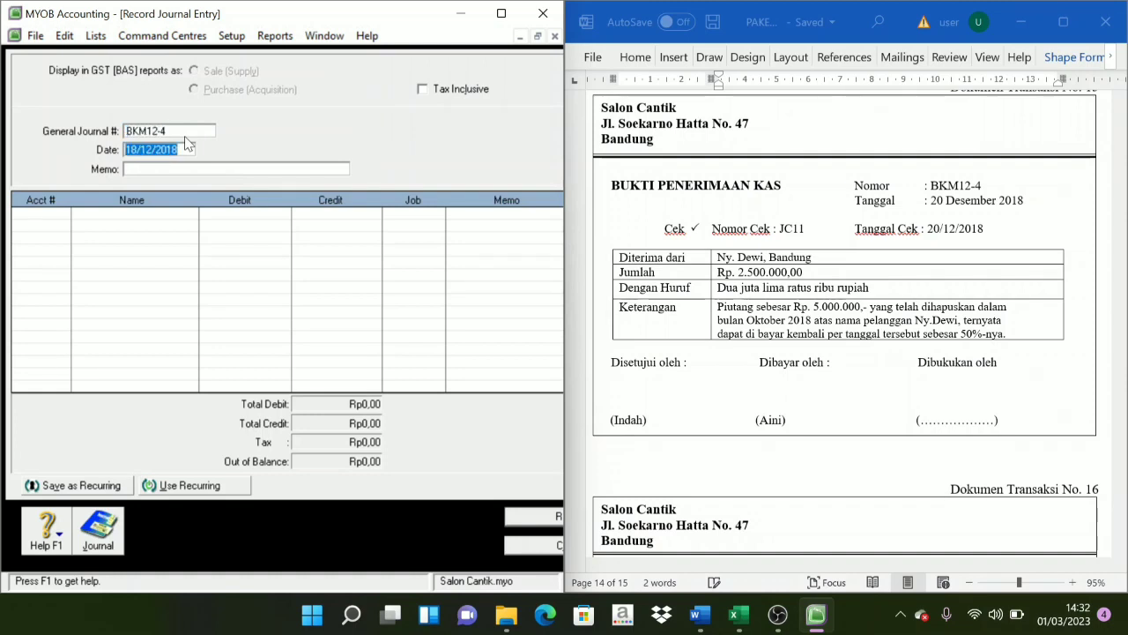
pyautogui.write('20/12/2018')
pyautogui.press('Tab')
pyautogui.write('Peneriamaan P')
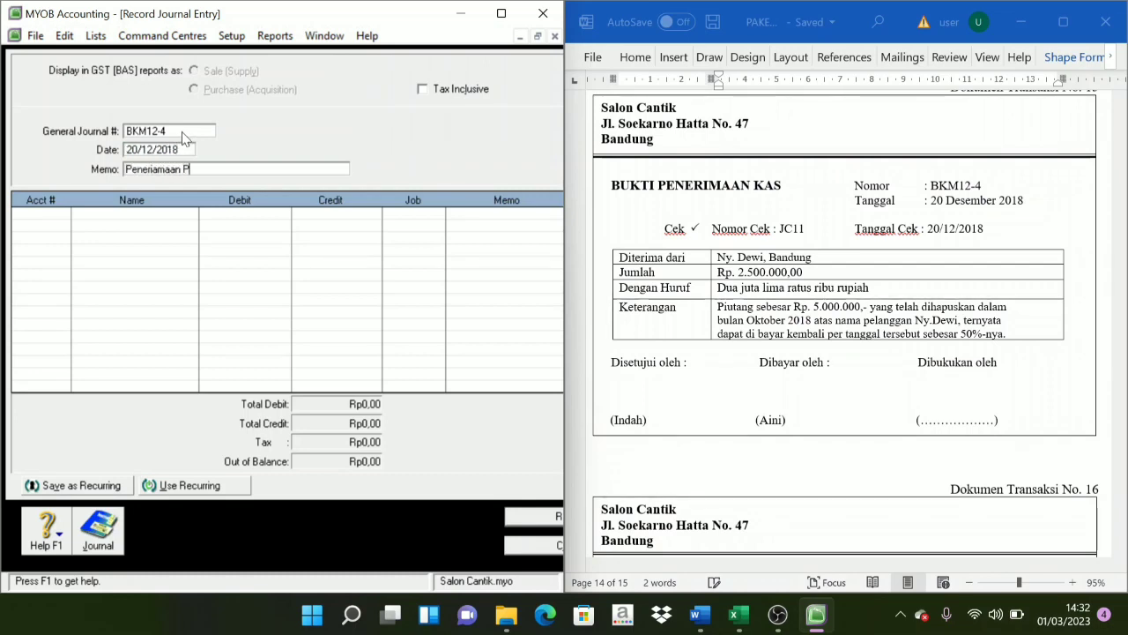
pyautogui.write('iutang')
pyautogui.press('Tab')
# Enter account 1-1100 Cash in Bank on the first journal line with a debit of Rp2.500.000,00
pyautogui.click(63, 214)
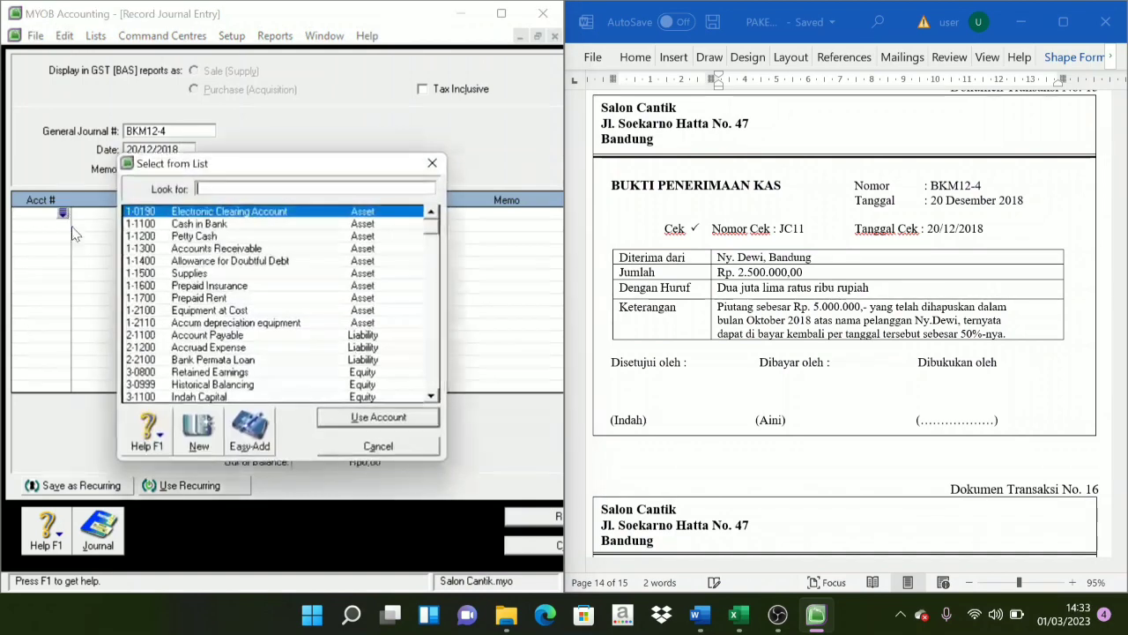
pyautogui.write('1-1100')
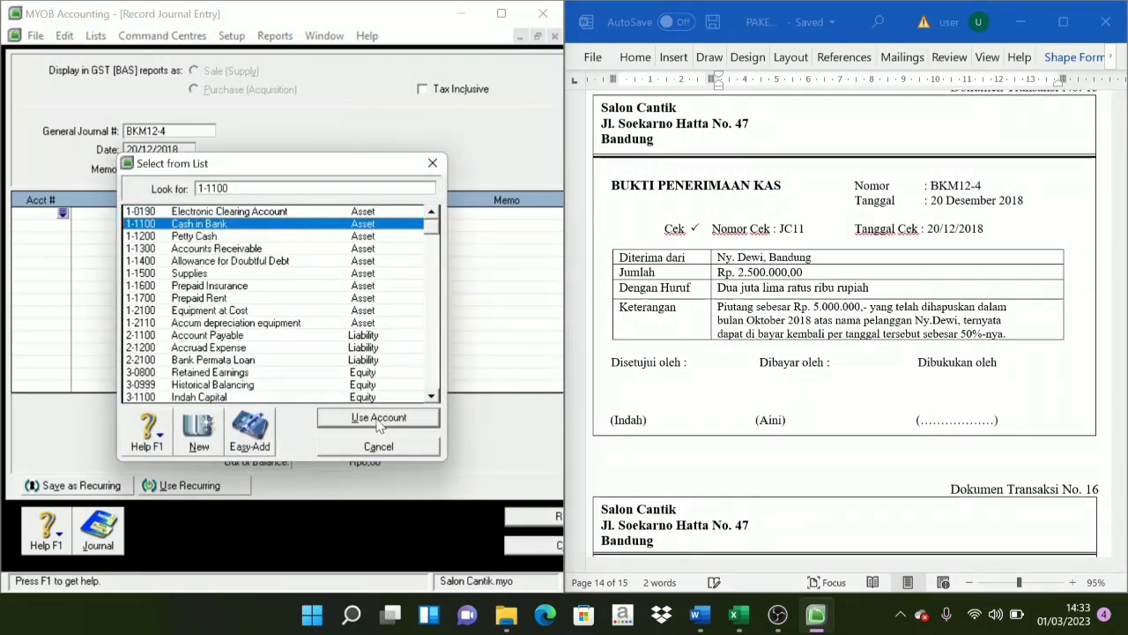
pyautogui.click(378, 418)
pyautogui.write('1')
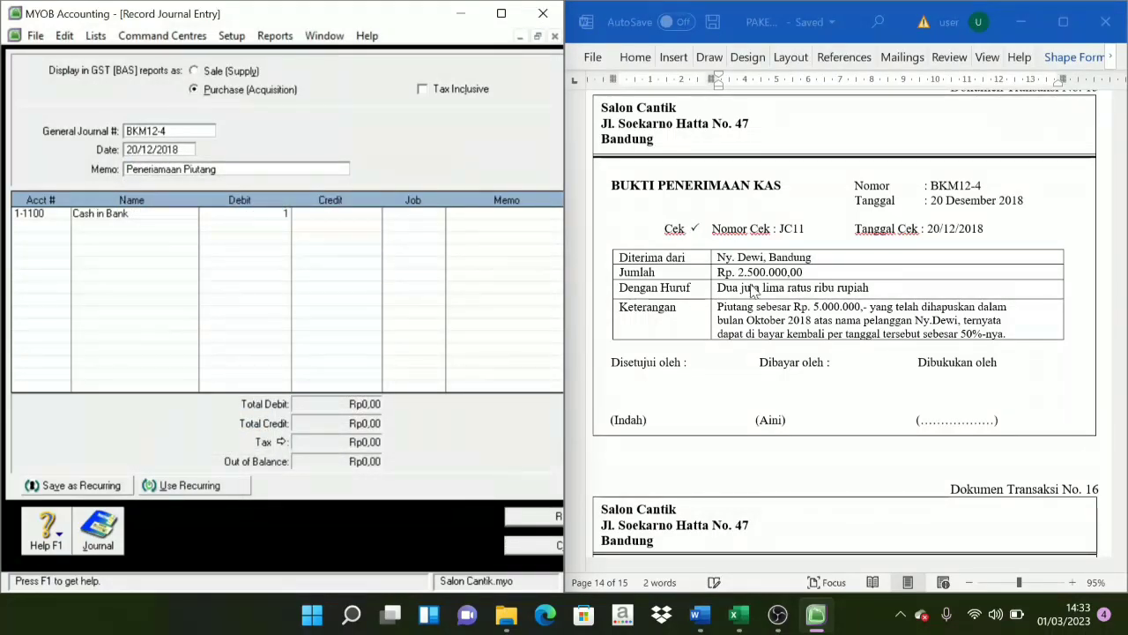
pyautogui.write('400000')
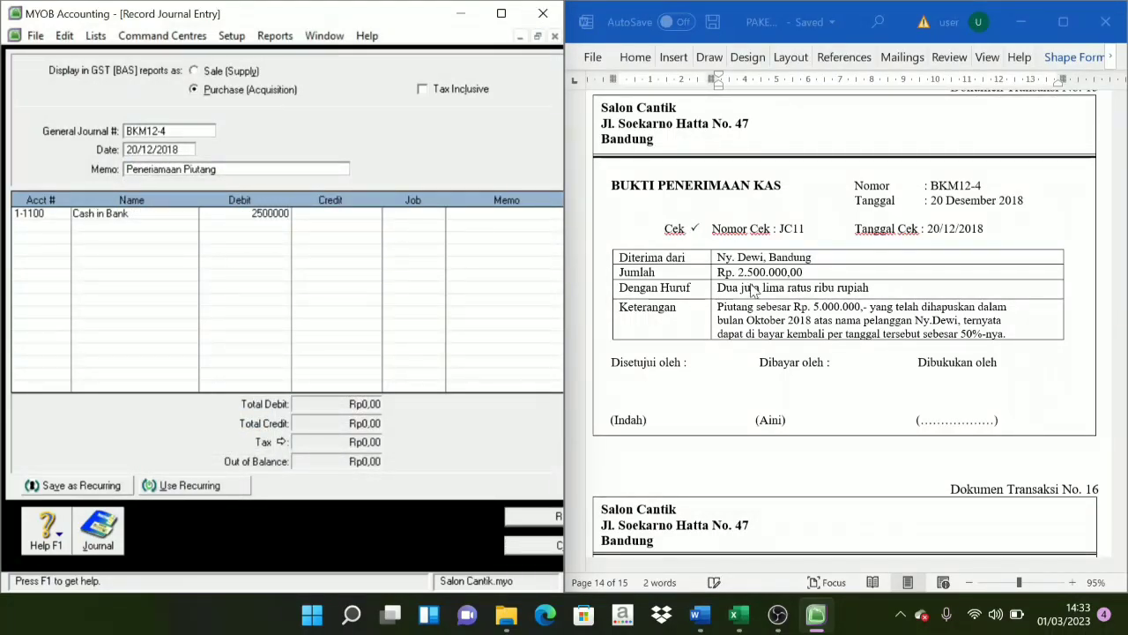
pyautogui.press('Tab')
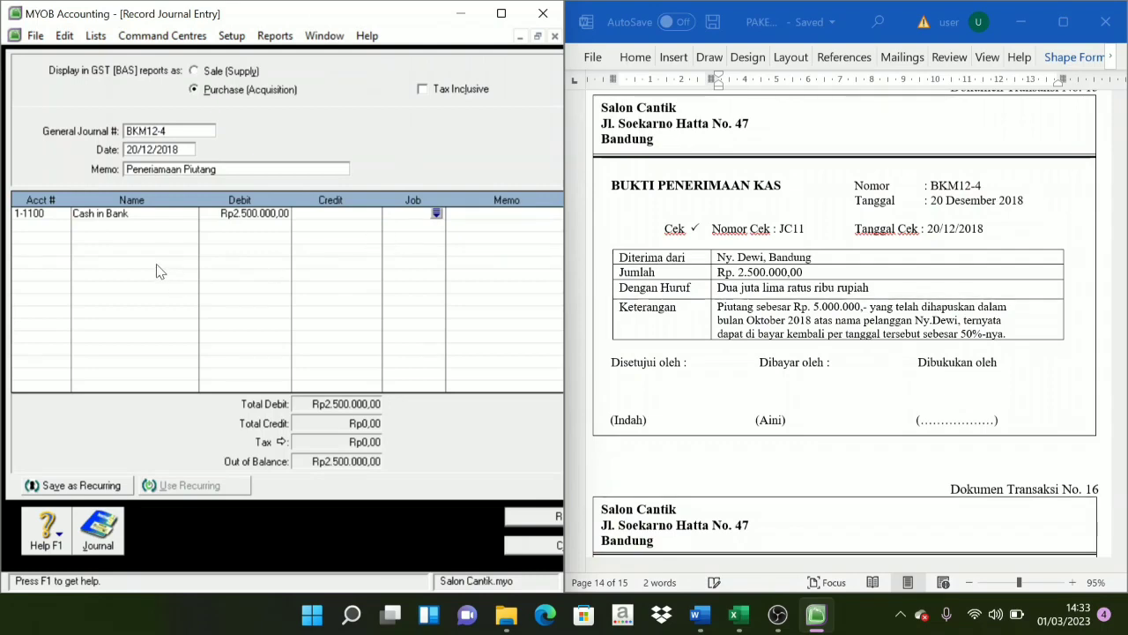
# Add account 1-1400 Allowance for Doubtful Debt on the second line with a credit of Rp2.500.000,00 and record the entry
pyautogui.click(61, 227)
pyautogui.click(62, 225)
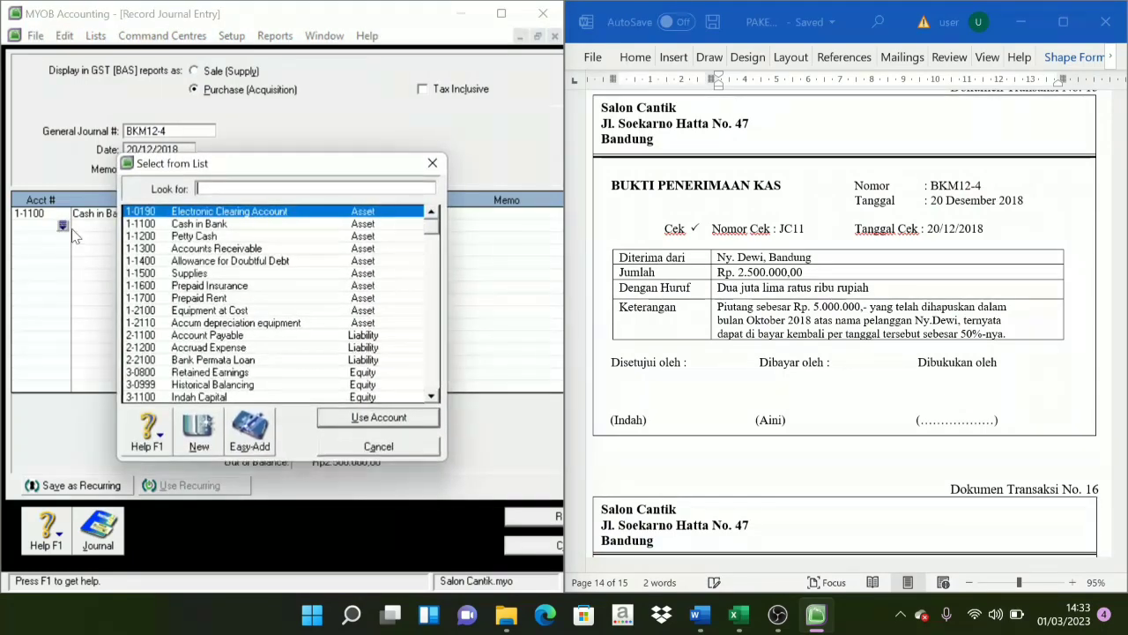
pyautogui.write('1-1400')
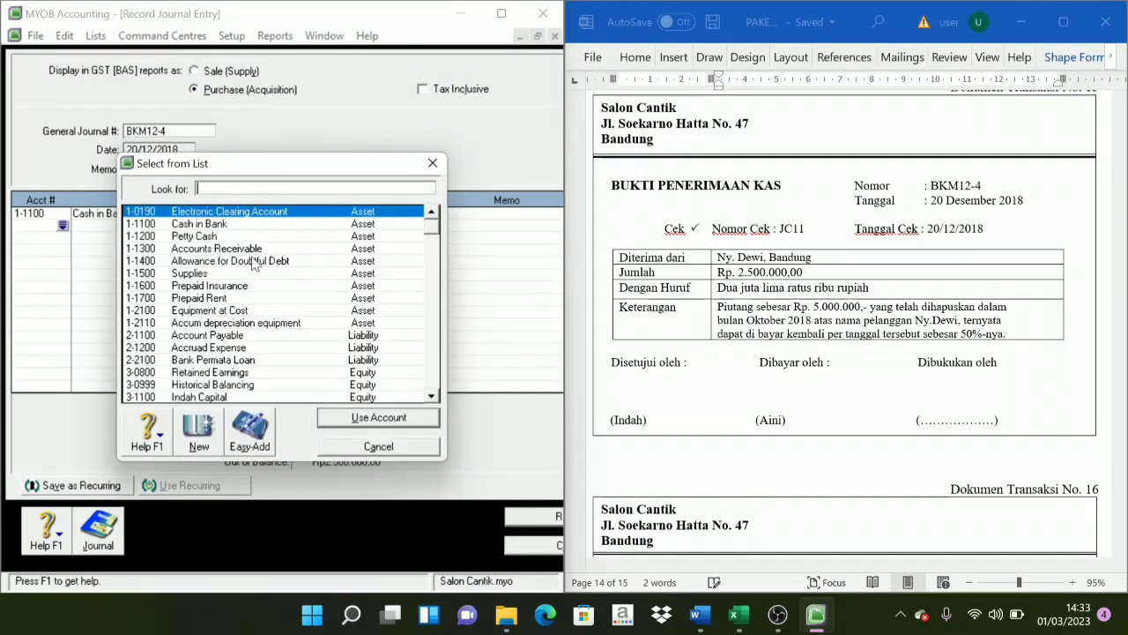
pyautogui.click(379, 418)
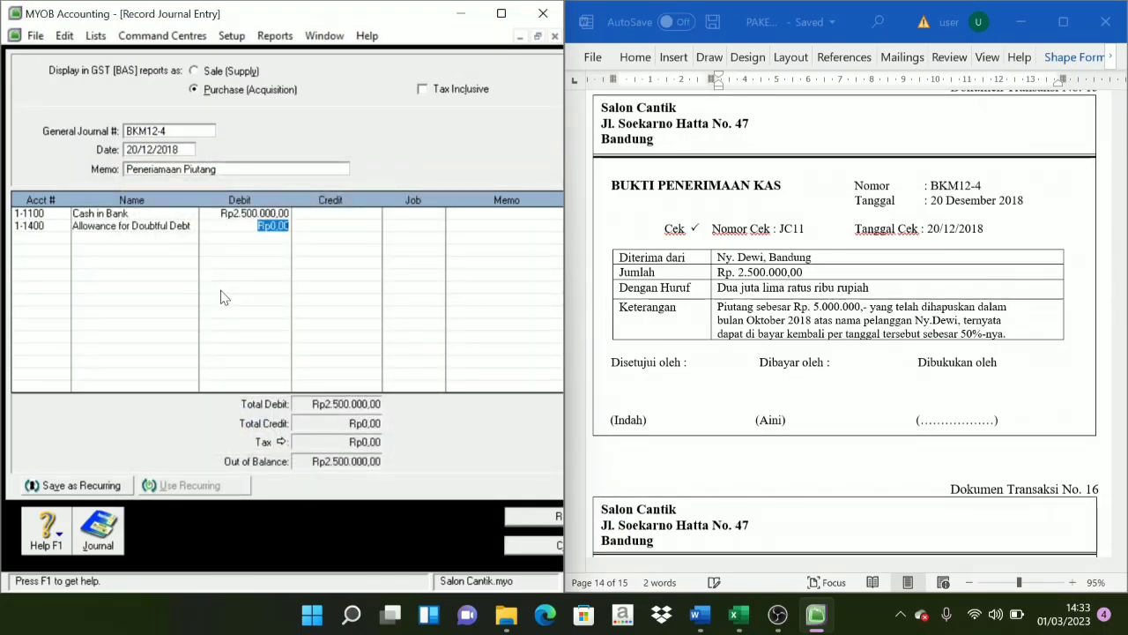
pyautogui.press('Tab')
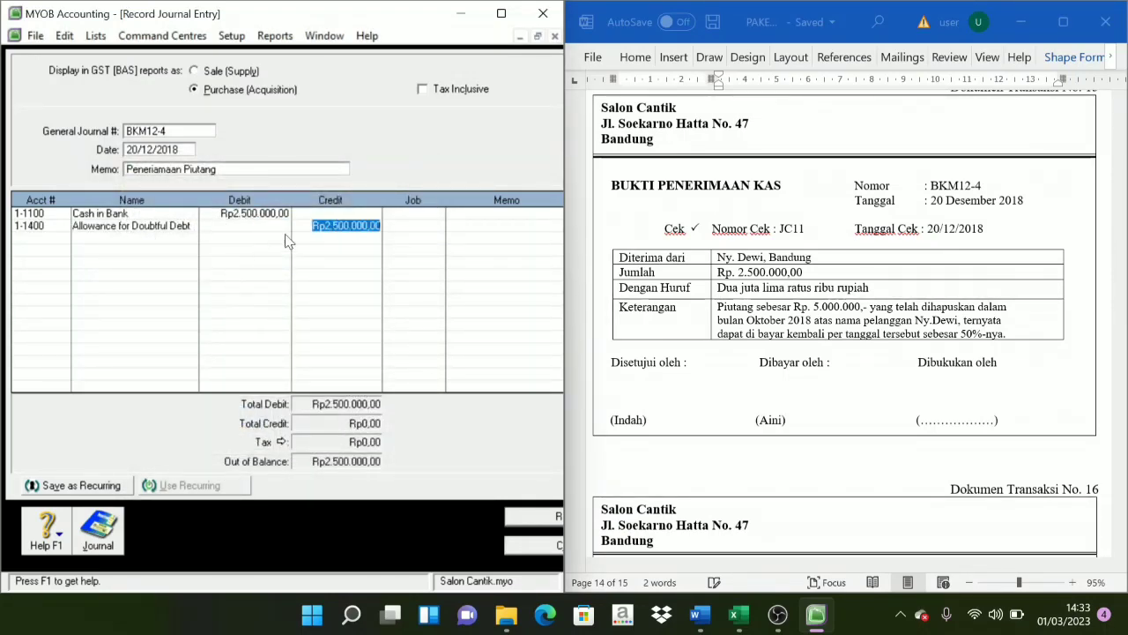
pyautogui.press('Tab')
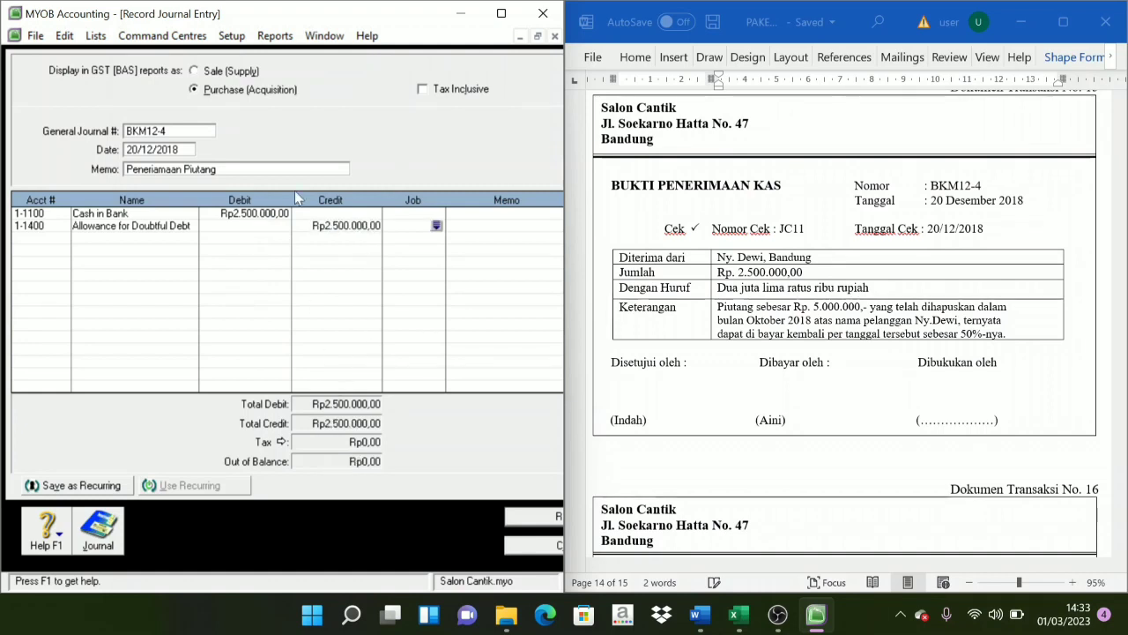
pyautogui.click(529, 519)
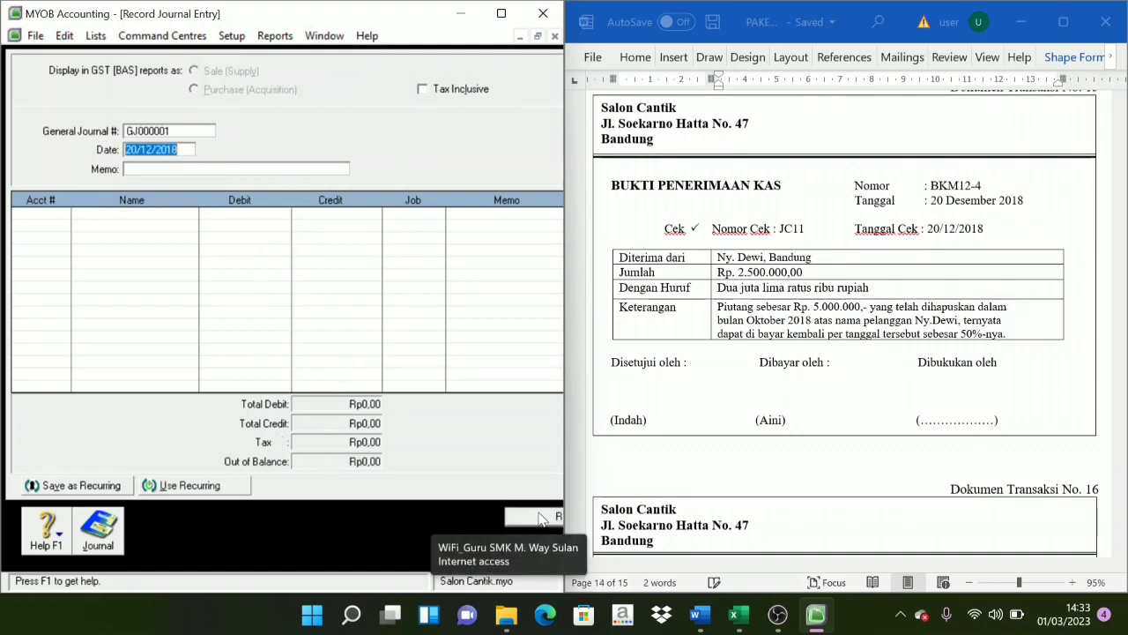
# Set the next entry's journal number to V12-5 and its date to 26/12/2018 from transaction document No. 16
pyautogui.scroll(-3, 844, 373)
pyautogui.scroll(-8, 844, 373)
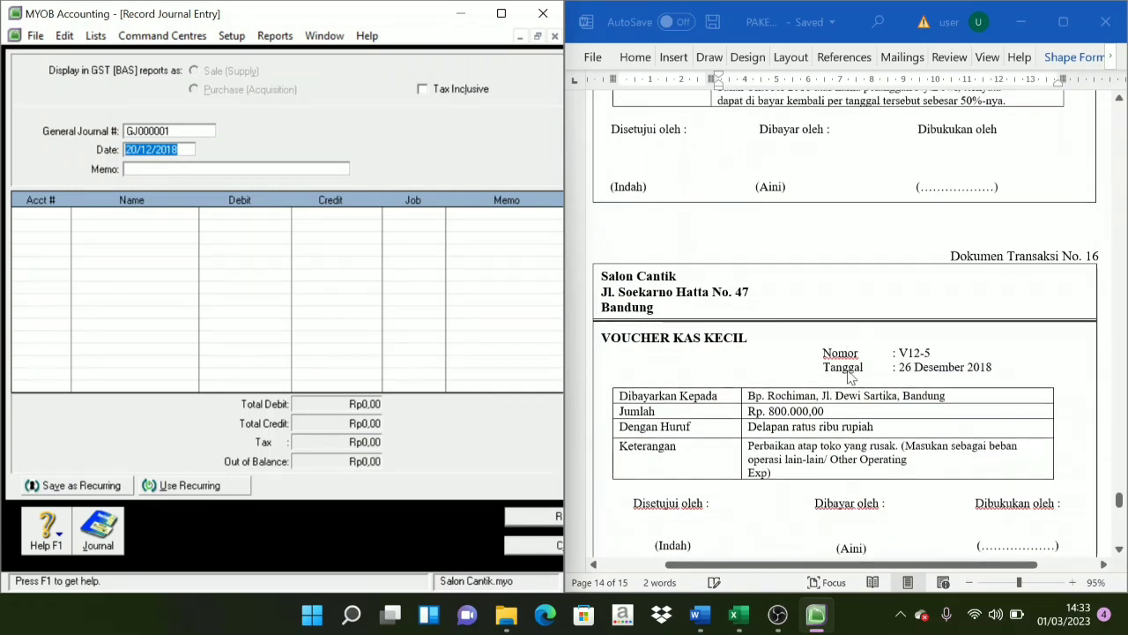
pyautogui.scroll(-3, 851, 379)
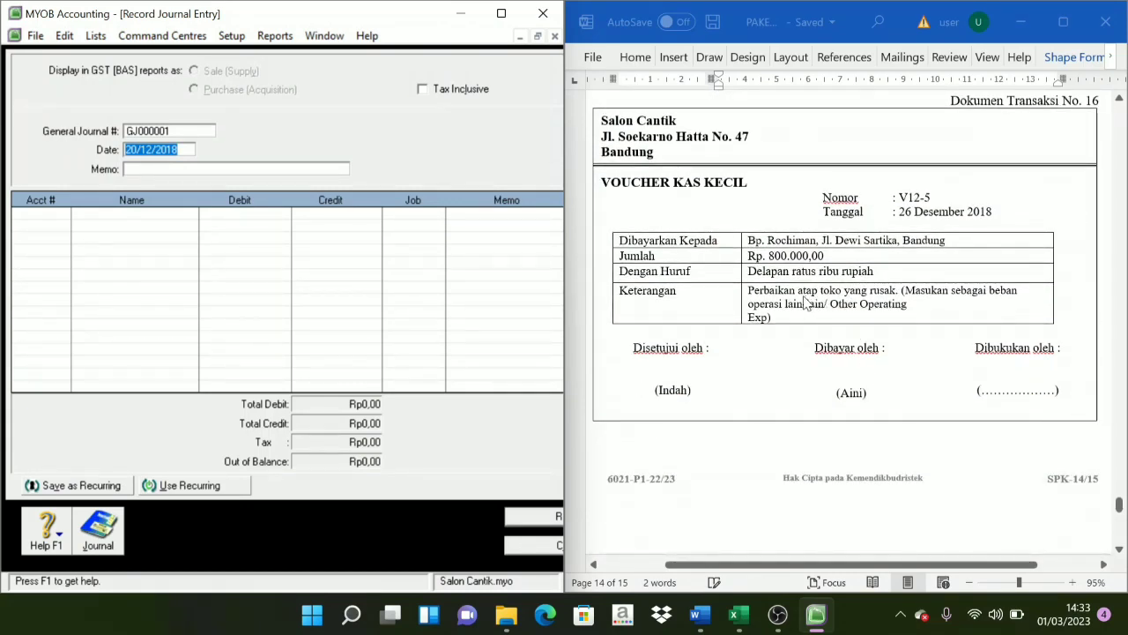
pyautogui.scroll(3, 820, 304)
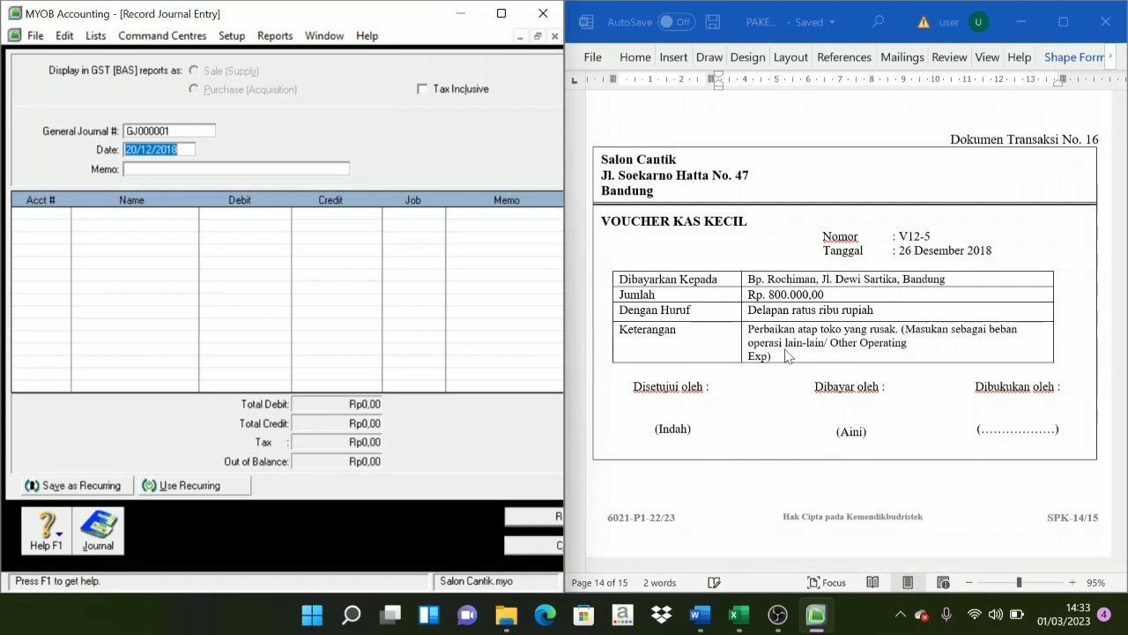
pyautogui.click(183, 134)
pyautogui.write('V12-5')
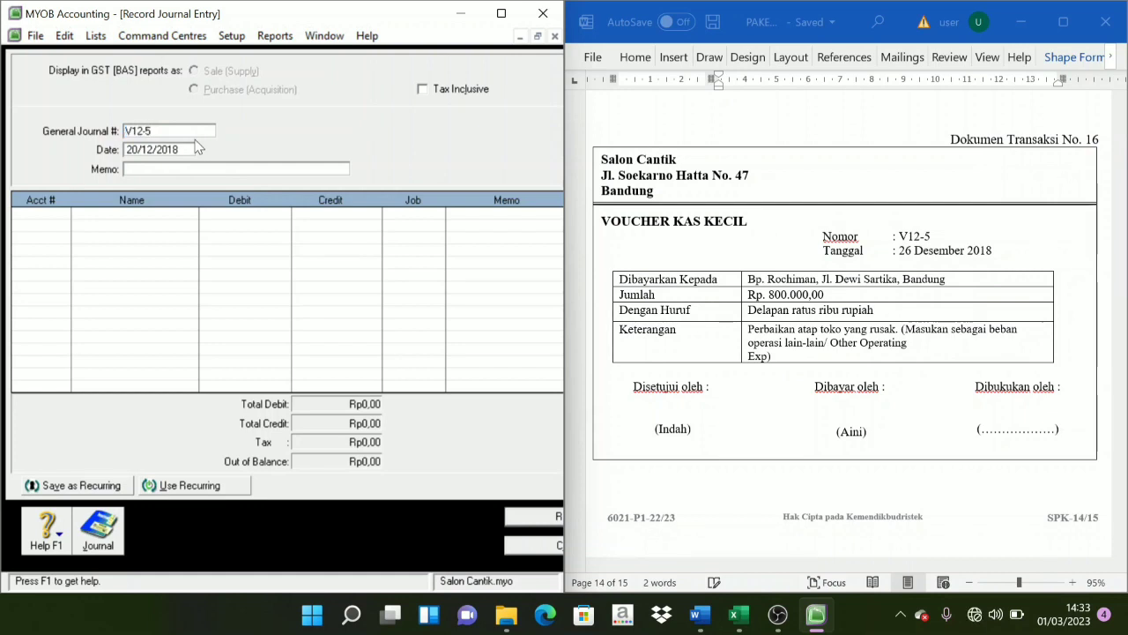
pyautogui.press('Tab')
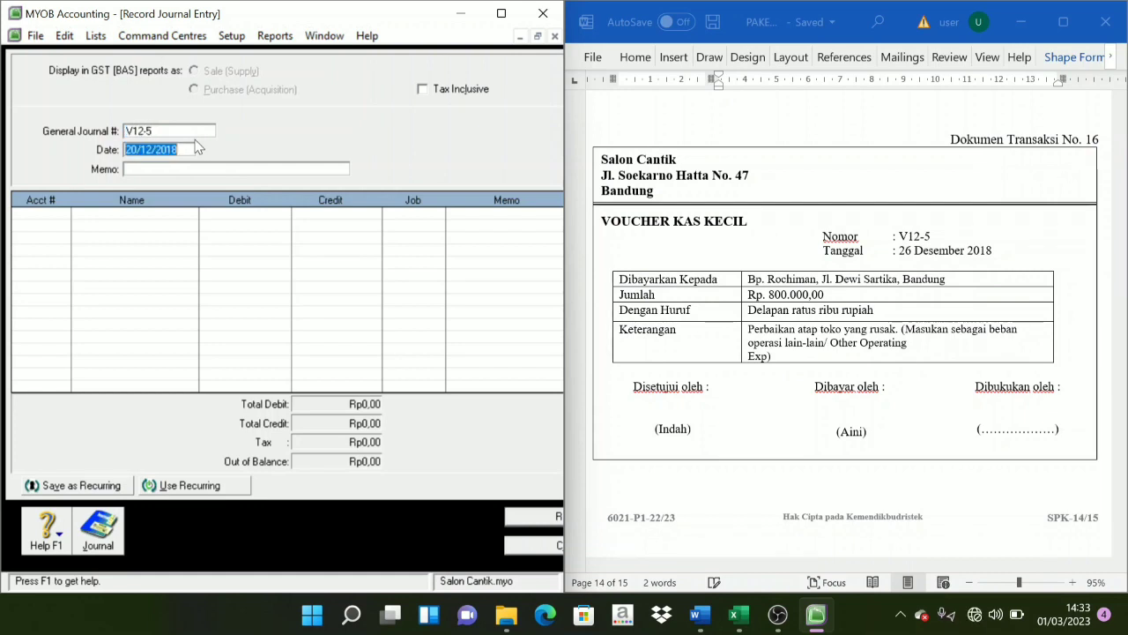
pyautogui.write('26')
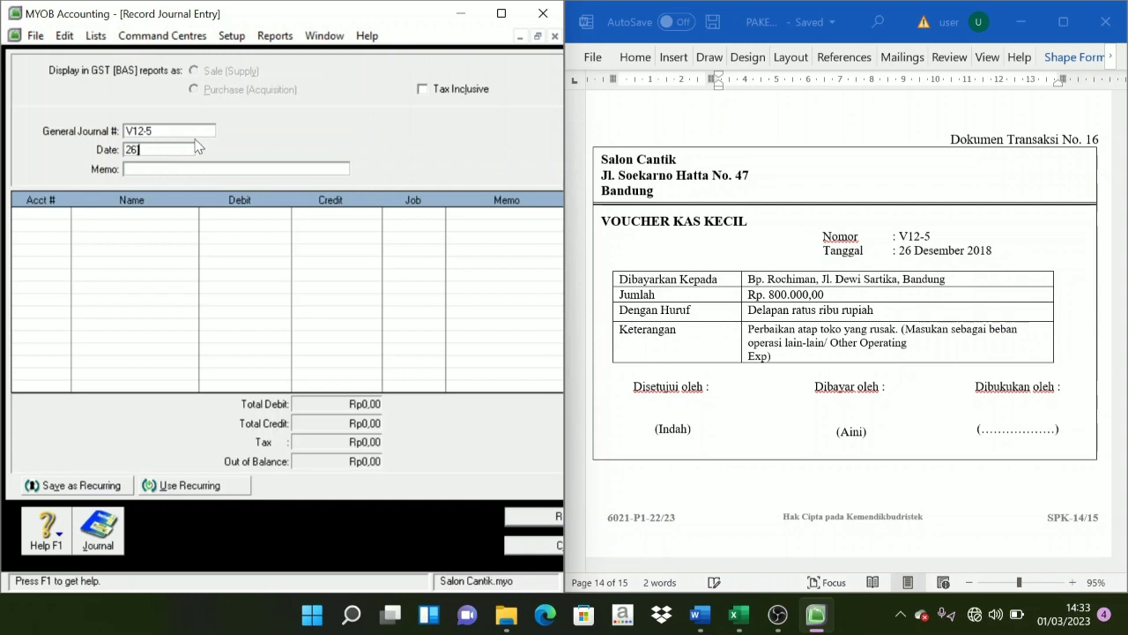
pyautogui.write('/12/2018')
pyautogui.press('Tab')
# Copy "Perbaikan atap toko" from the description in transaction document No. 16 into the journal entry's memo
pyautogui.click(865, 343)
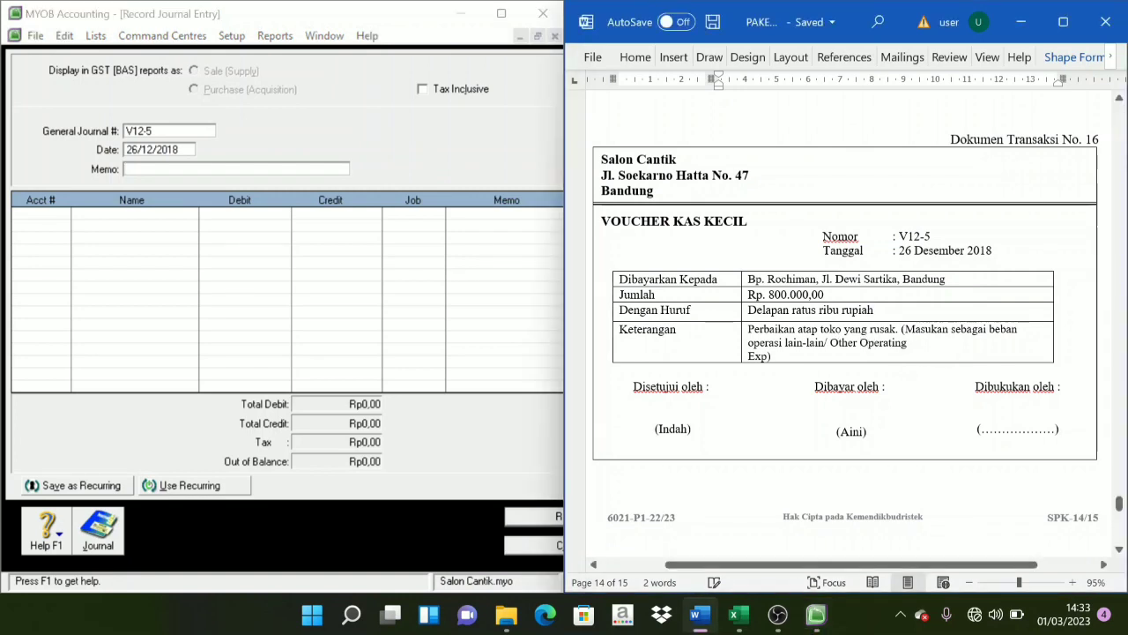
pyautogui.moveTo(748, 329); pyautogui.dragTo(842, 330)
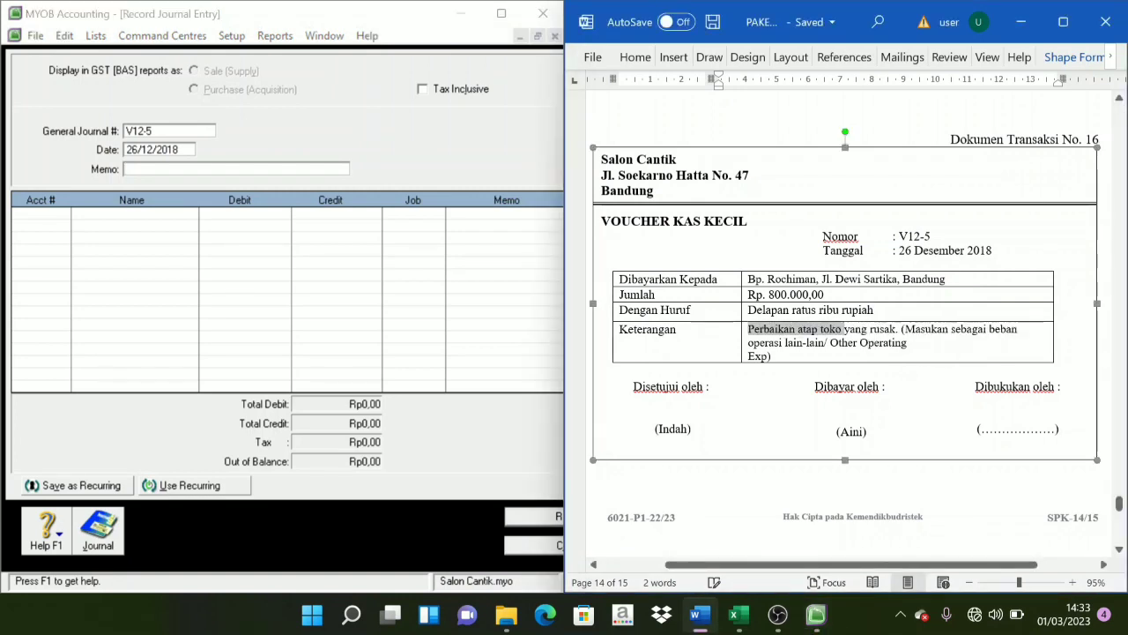
pyautogui.hotkey('ctrl', 'c')
pyautogui.click(227, 180)
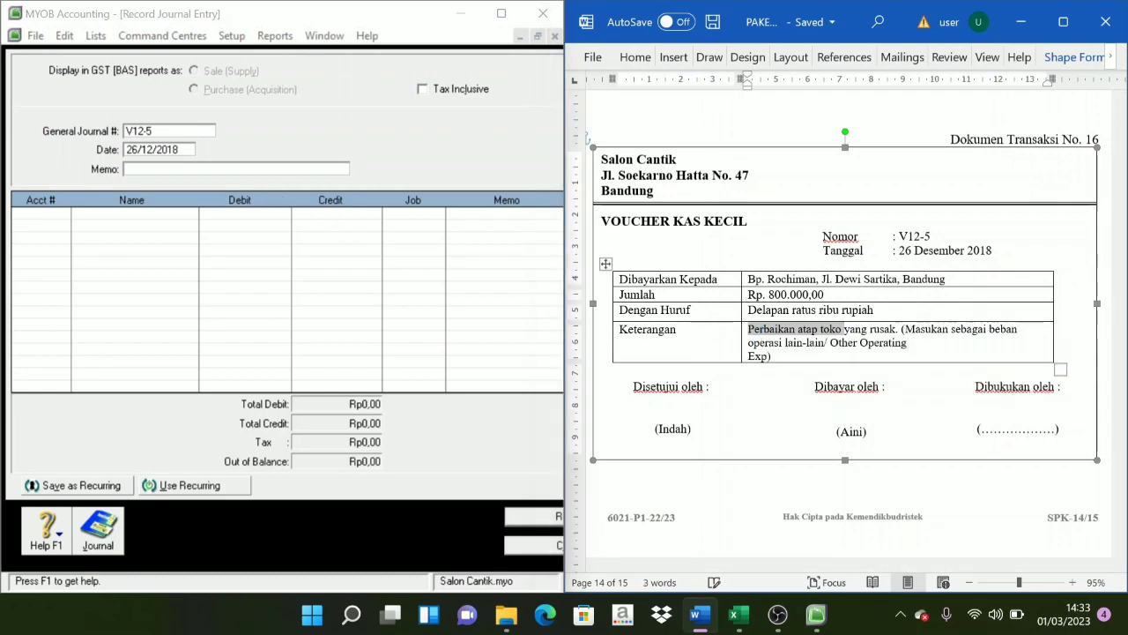
pyautogui.hotkey('ctrl', 'v')
pyautogui.click(35, 214)
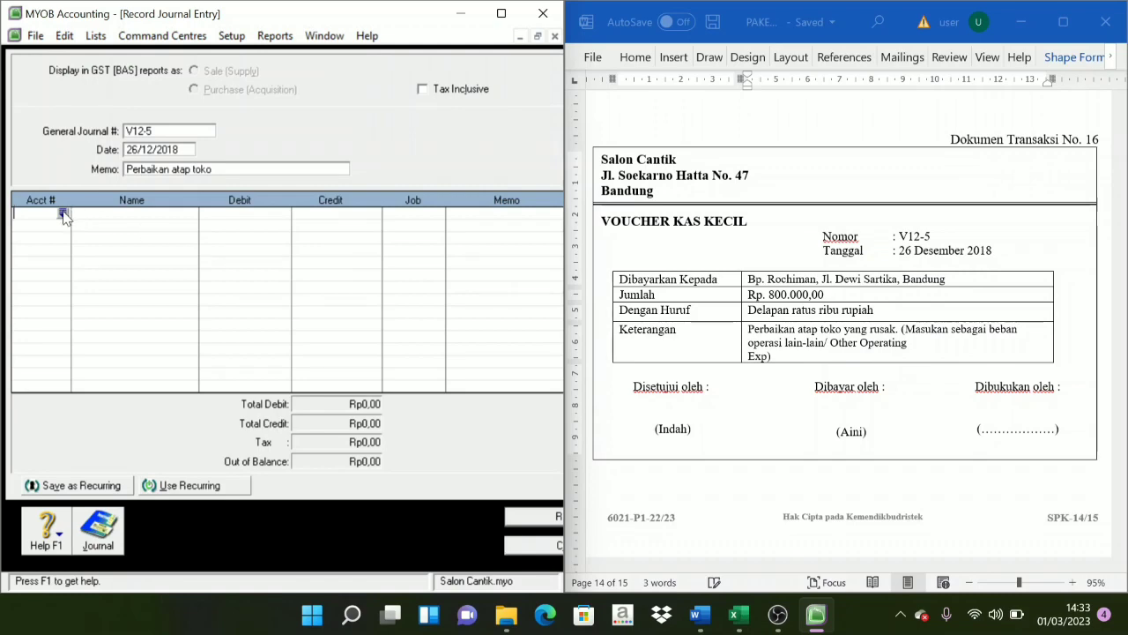
# Enter account 6-1800 Other Operating Expenses on the first journal line with a debit of Rp800.000,00
pyautogui.click(62, 214)
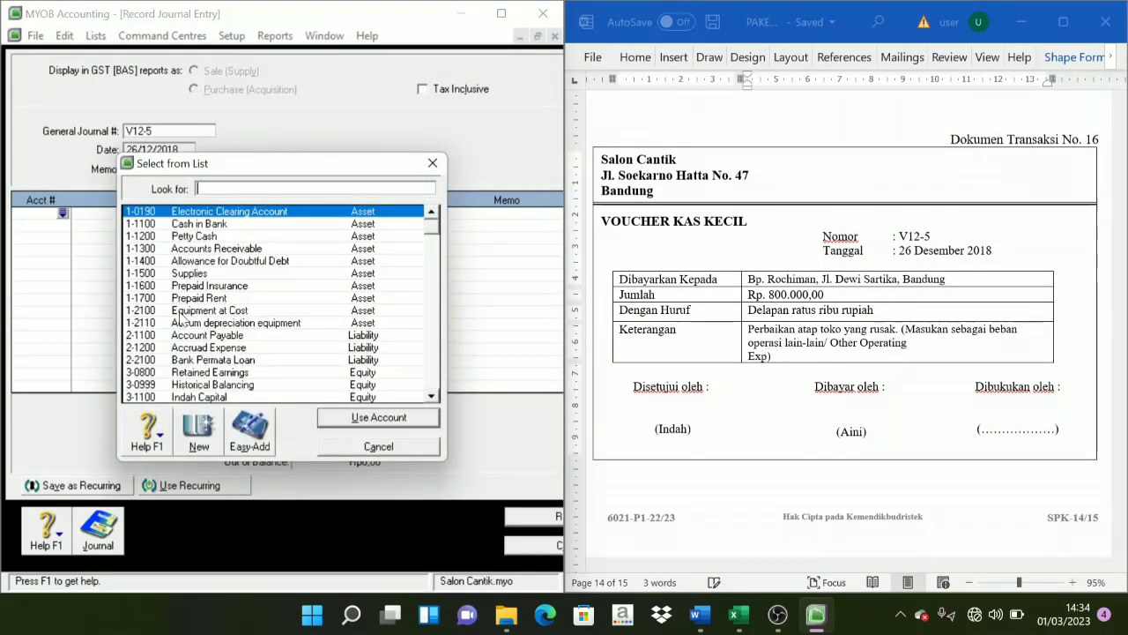
pyautogui.scroll(-4, 181, 326)
pyautogui.scroll(-1, 175, 344)
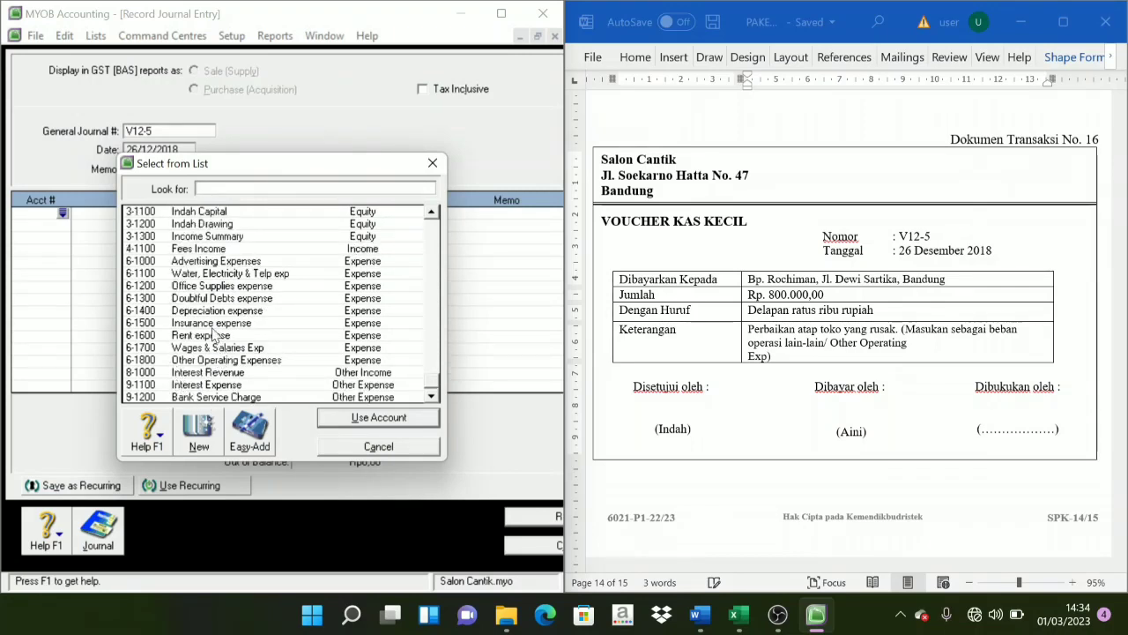
pyautogui.click(212, 360)
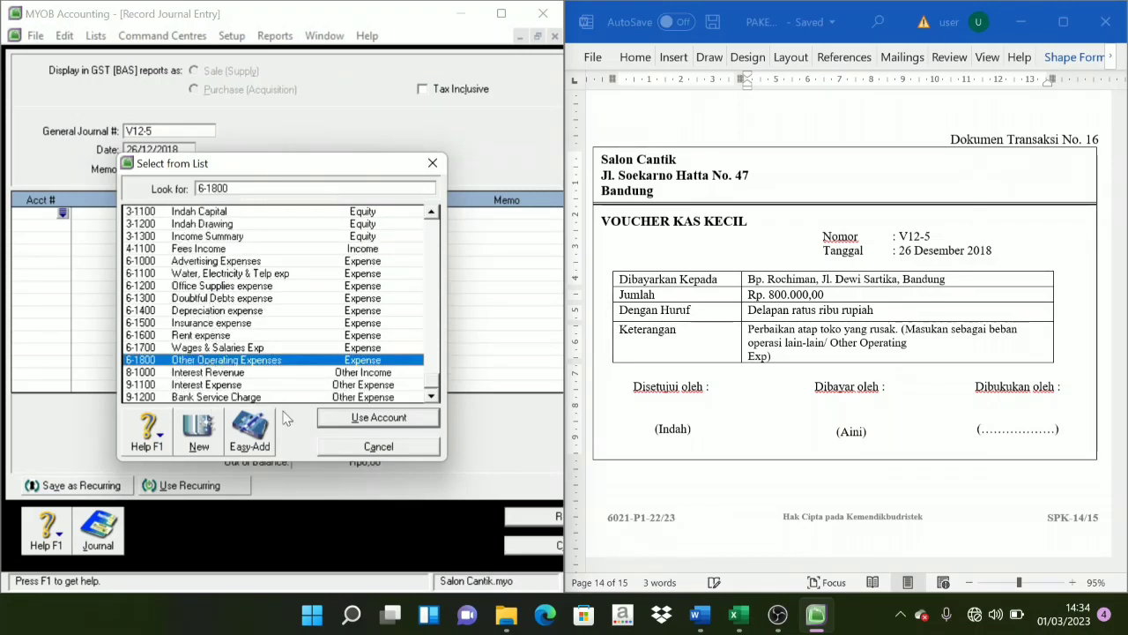
pyautogui.click(389, 419)
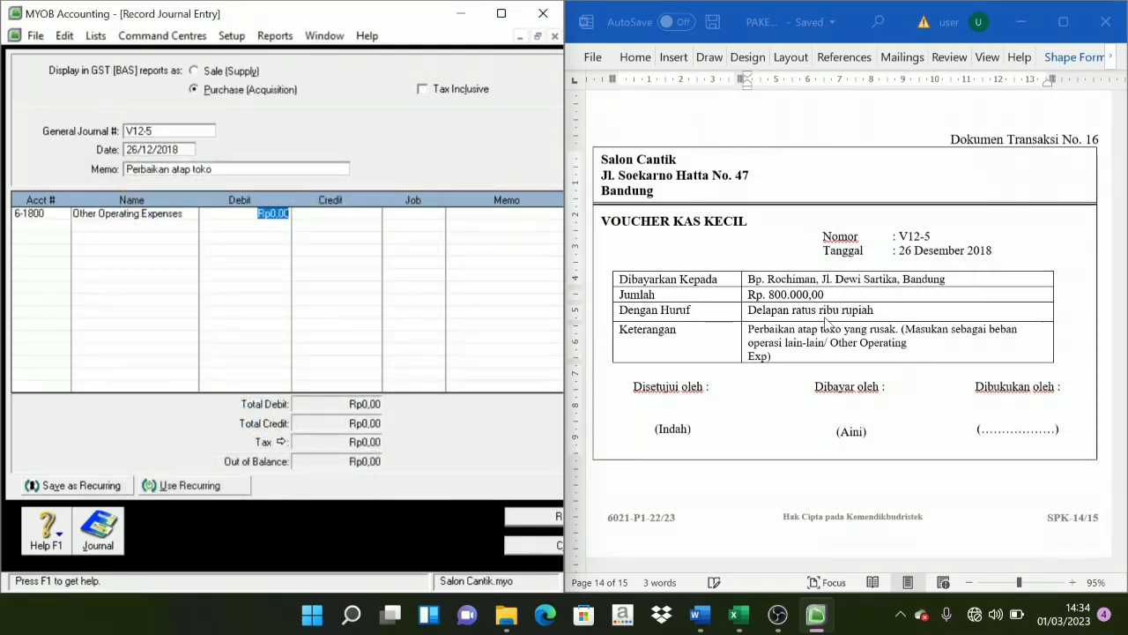
pyautogui.write('800.00')
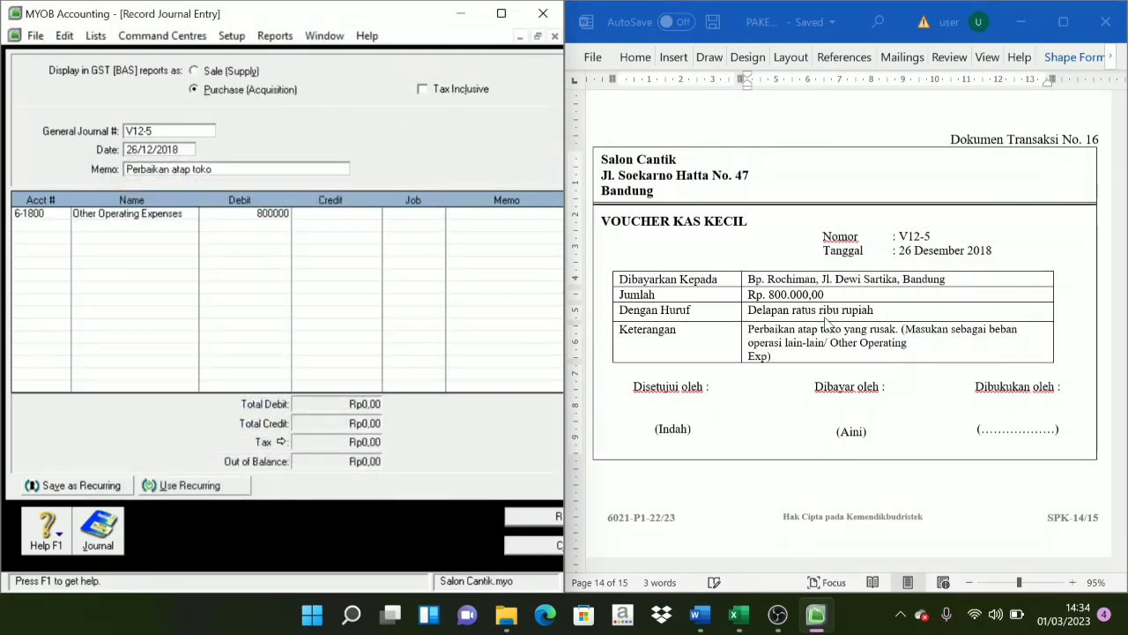
pyautogui.write('0')
pyautogui.press('Tab')
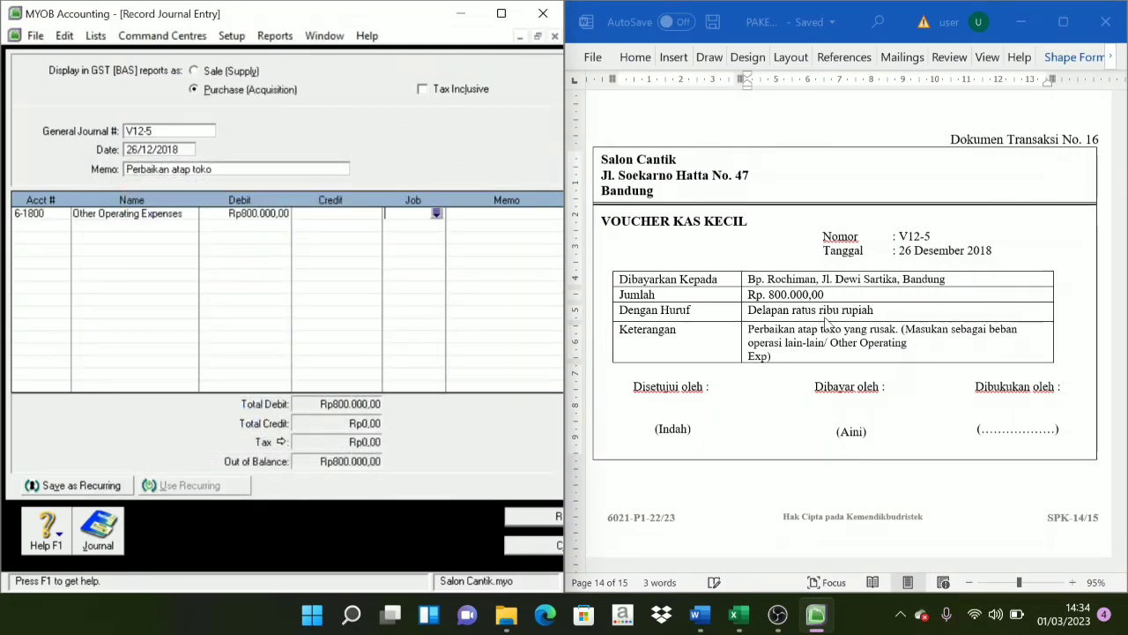
# Add account 1-1200 Petty Cash on the second line with the balancing credit of Rp800.000,00 and record the entry
pyautogui.click(63, 228)
pyautogui.click(63, 225)
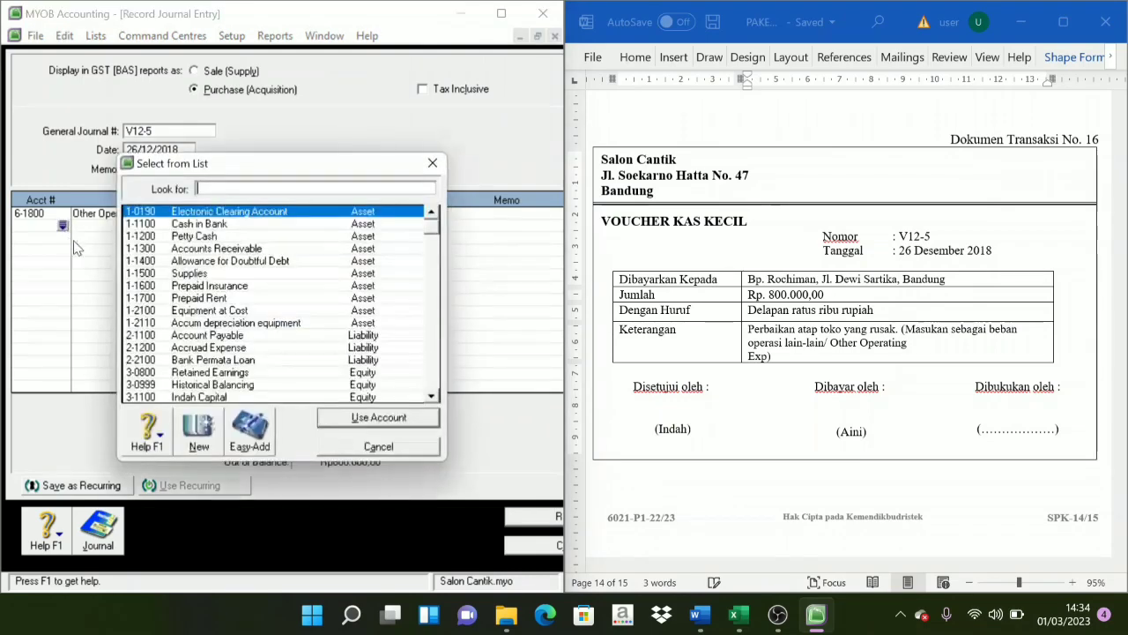
pyautogui.click(203, 235)
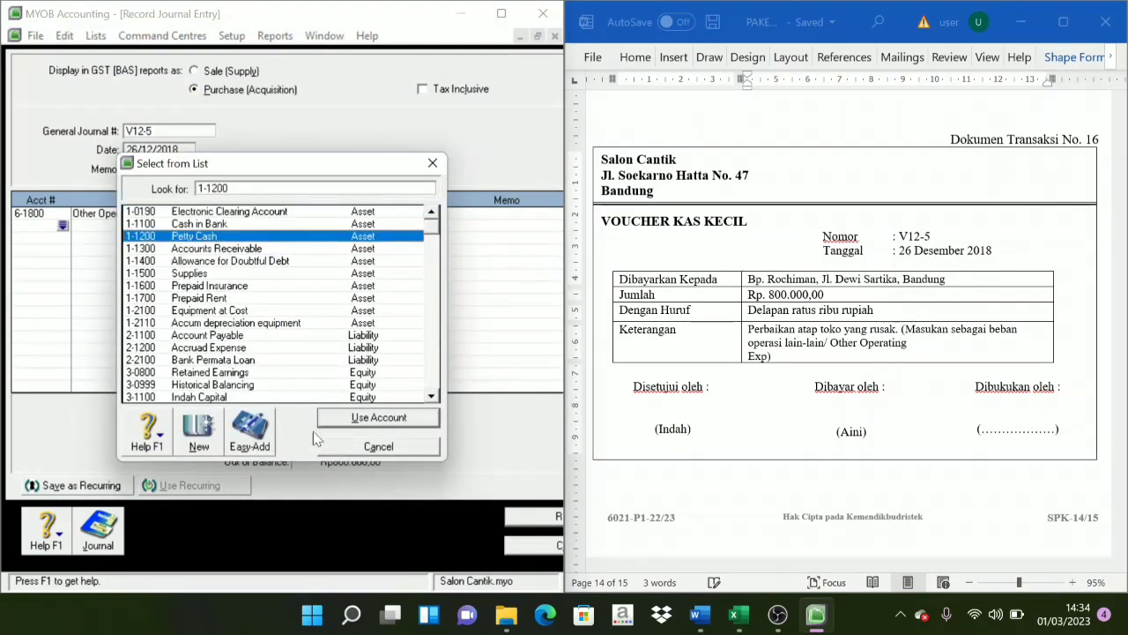
pyautogui.click(377, 417)
pyautogui.press('Tab')
pyautogui.press('Tab')
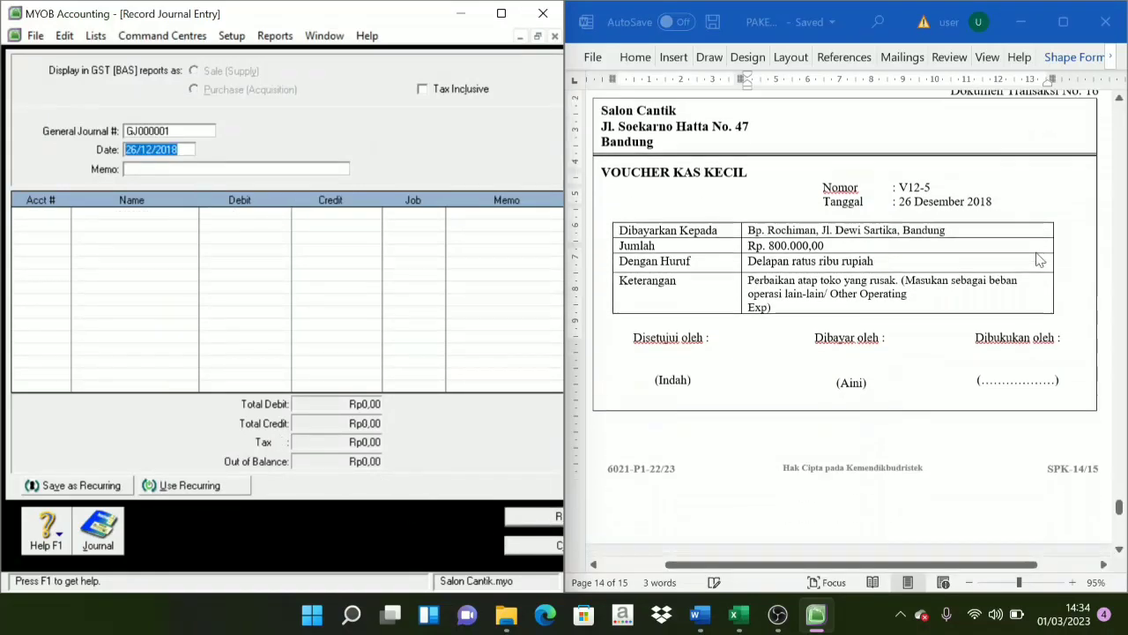
# Fill in the next entry's header from transaction document No. 17: journal number G11, date 29/12/2018, memo "Pembelian Perlengkapan Kredit"
pyautogui.scroll(-10, 1042, 309)
pyautogui.scroll(1, 1042, 308)
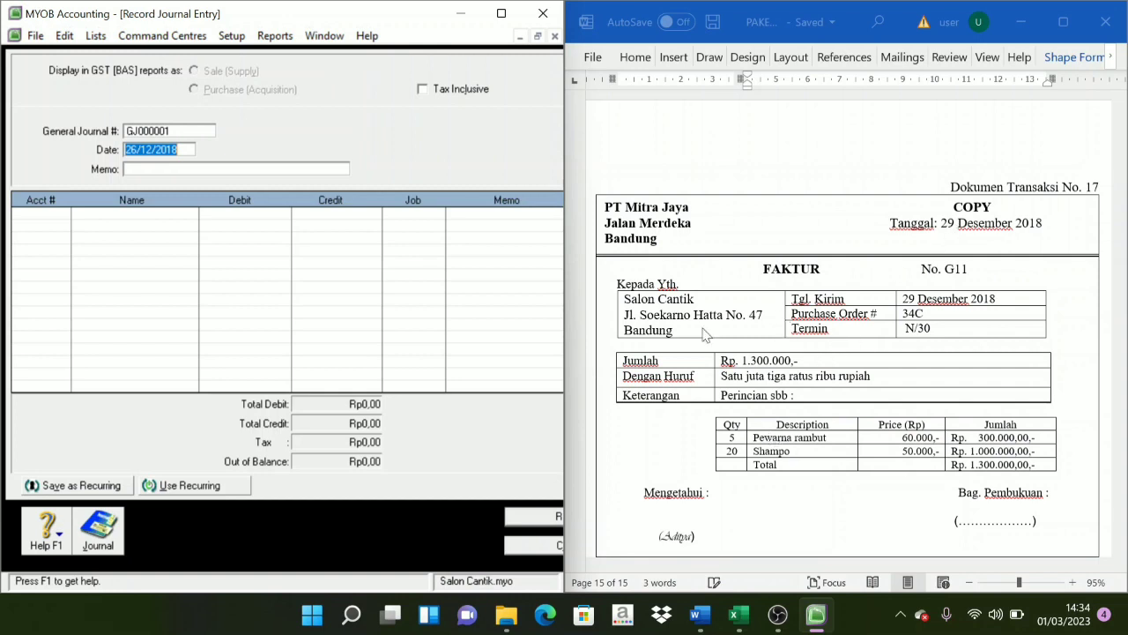
pyautogui.click(169, 132)
pyautogui.write('G11')
pyautogui.press('Tab')
pyautogui.write('29')
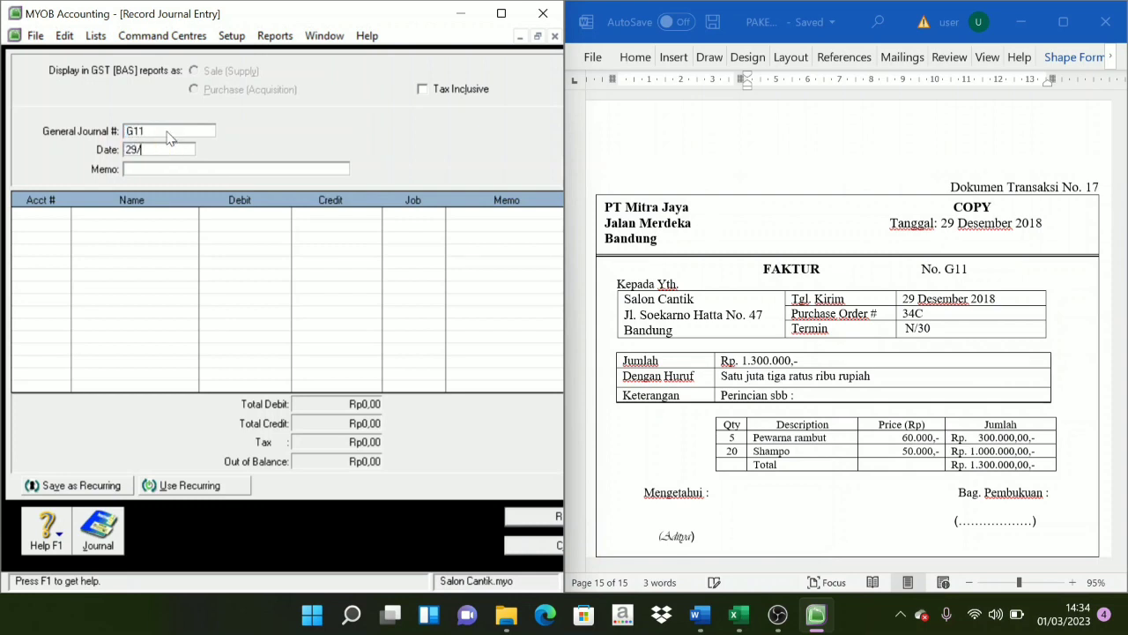
pyautogui.press('Tab')
pyautogui.write('Pembelian Perlengkapan Kredit')
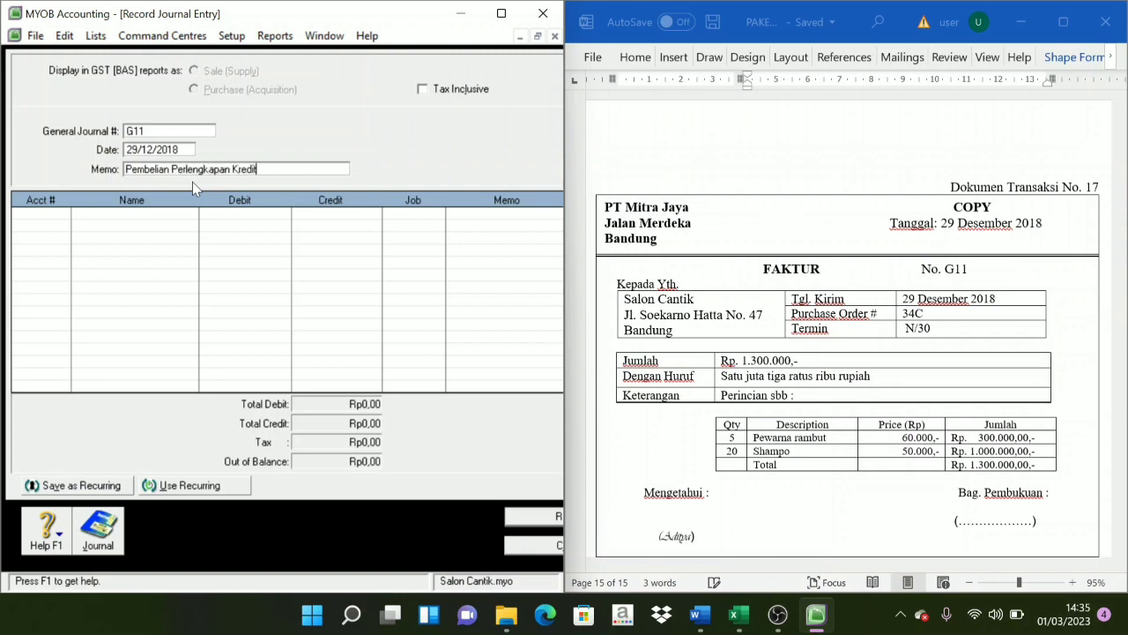
# Enter account 1-1500 Supplies on the first journal line with a debit of Rp1.300.000,00
pyautogui.click(64, 220)
pyautogui.click(62, 215)
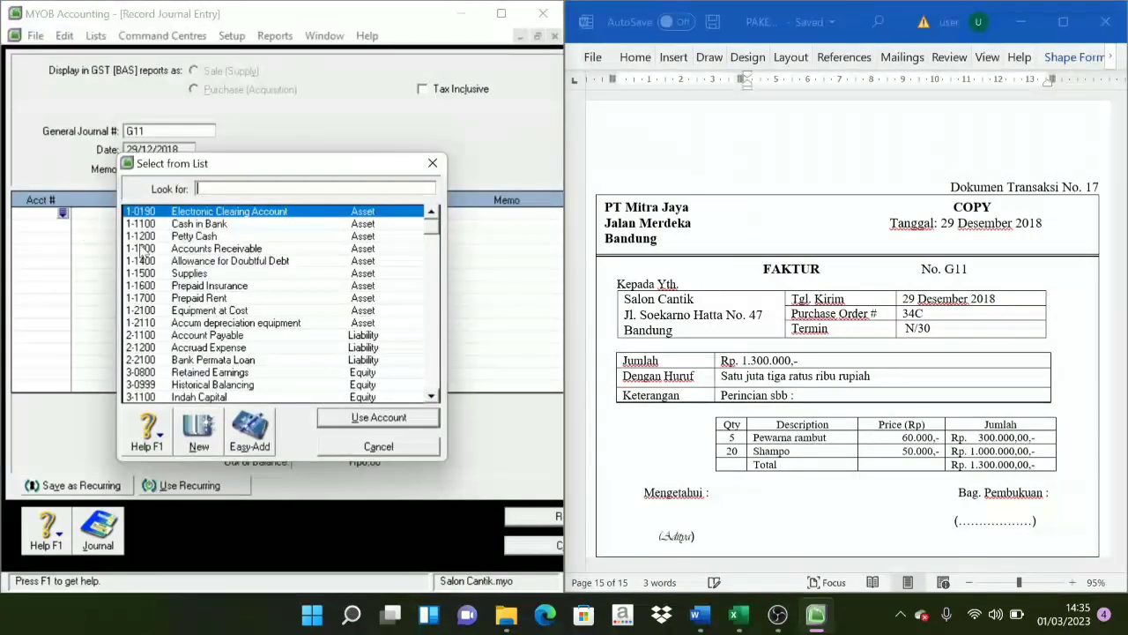
pyautogui.click(205, 274)
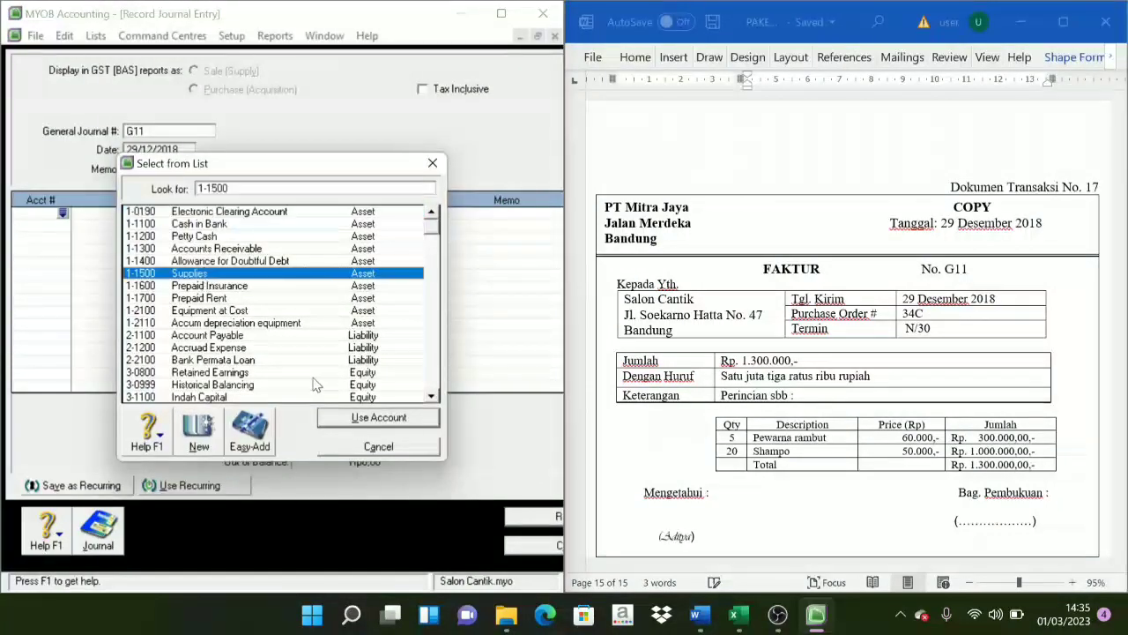
pyautogui.click(373, 418)
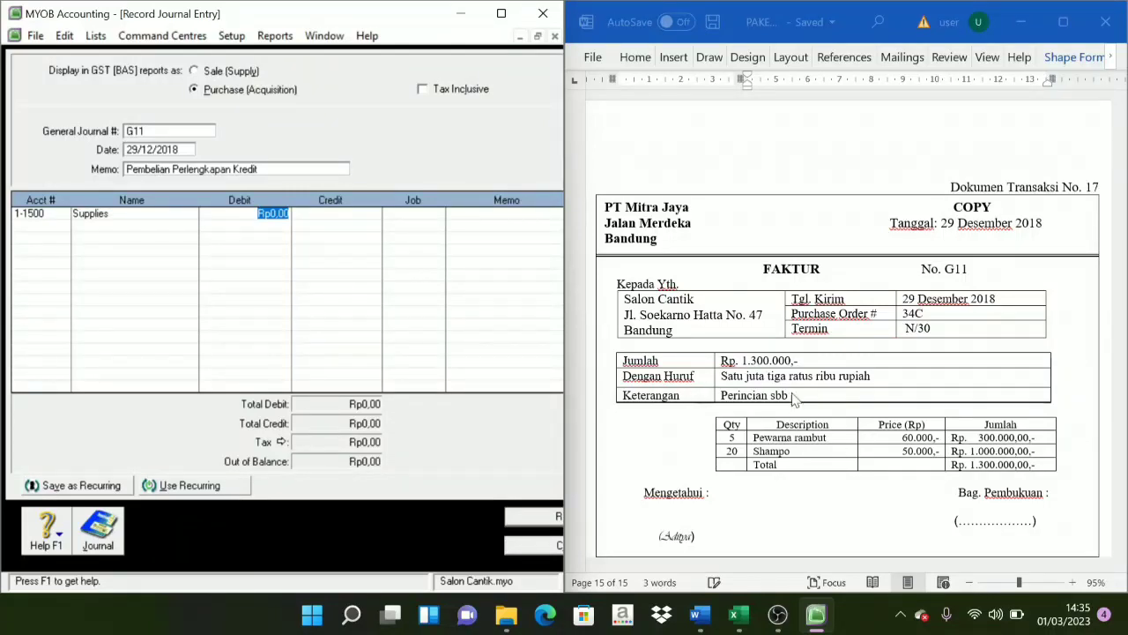
pyautogui.write('1.')
pyautogui.write('300.000')
pyautogui.press('Tab')
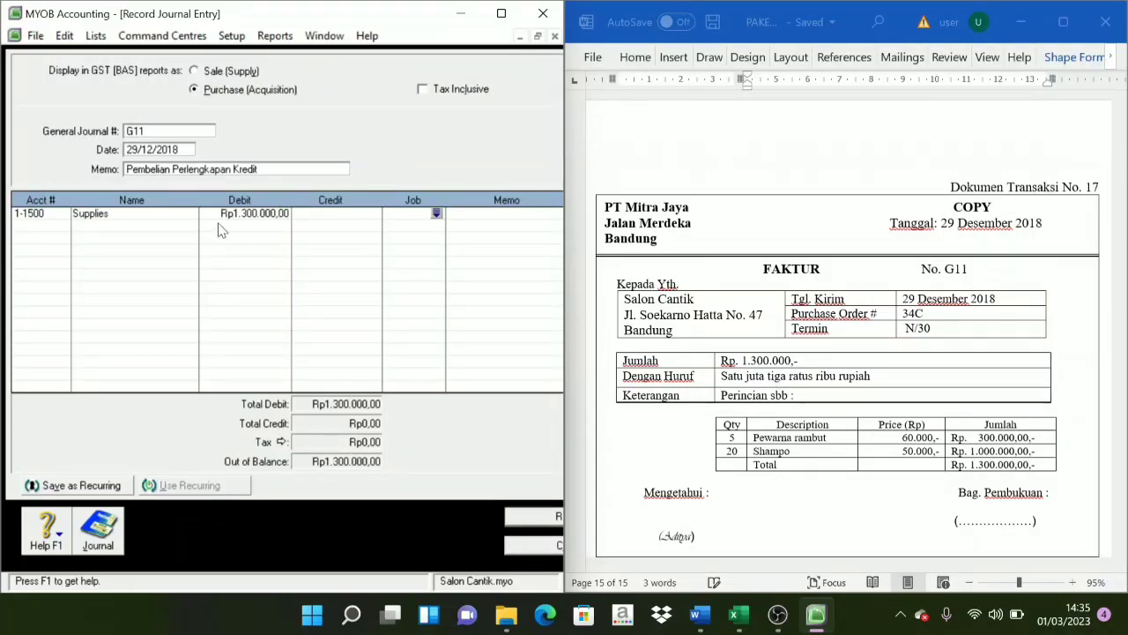
# Add account 2-1100 Account Payable on the second line with a credit of Rp1.300.000,00 and record the entry
pyautogui.click(55, 233)
pyautogui.click(63, 226)
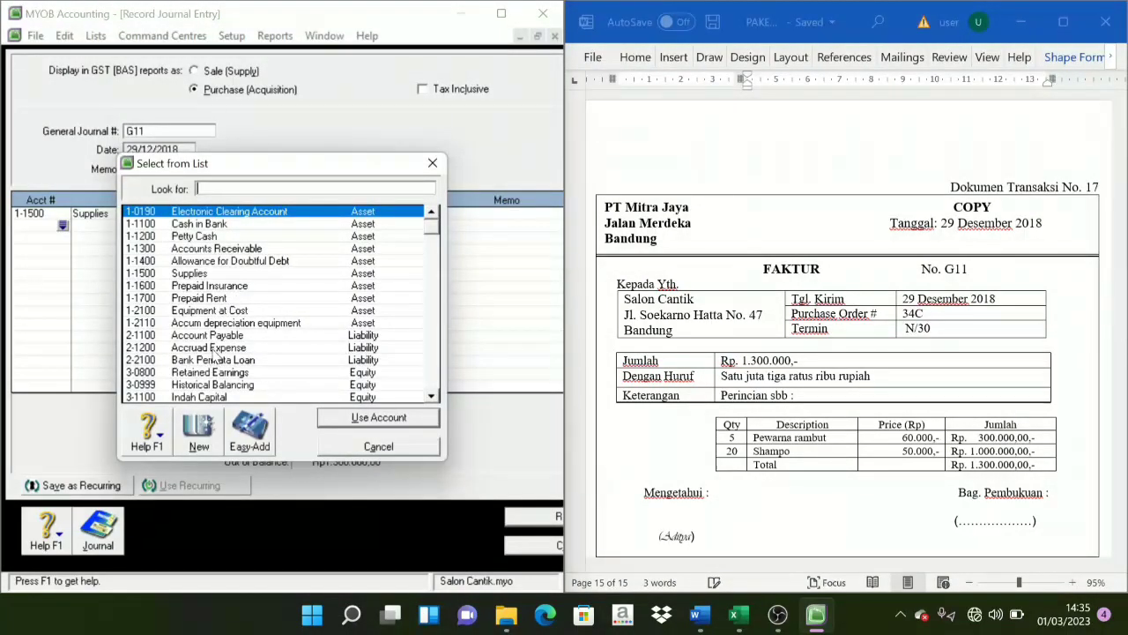
pyautogui.write('2-1100')
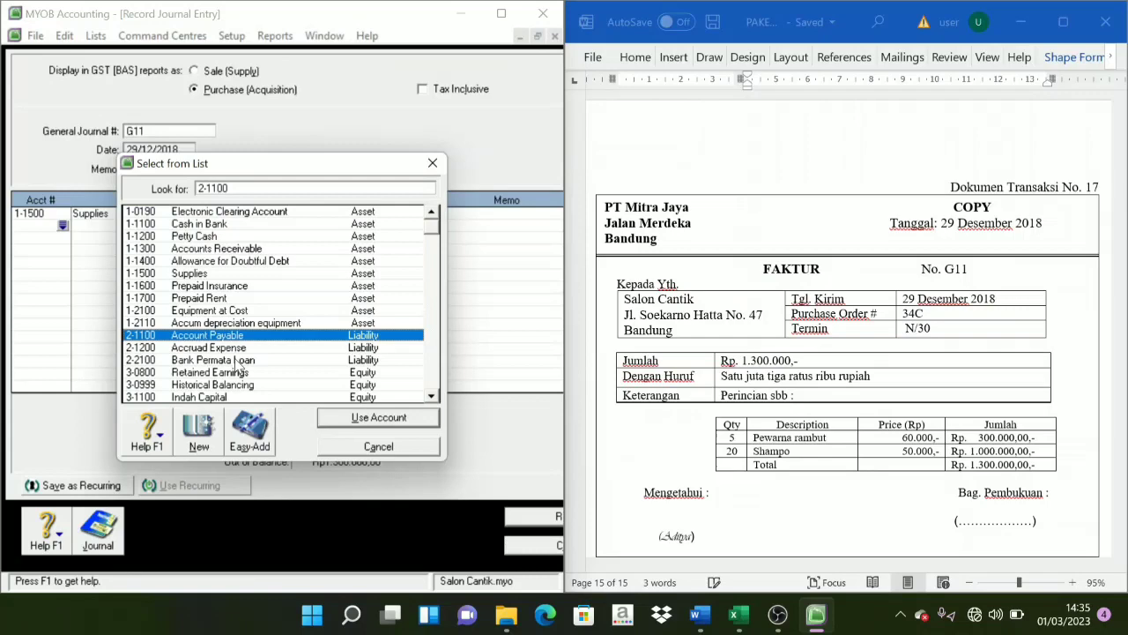
pyautogui.click(376, 418)
pyautogui.click(211, 367)
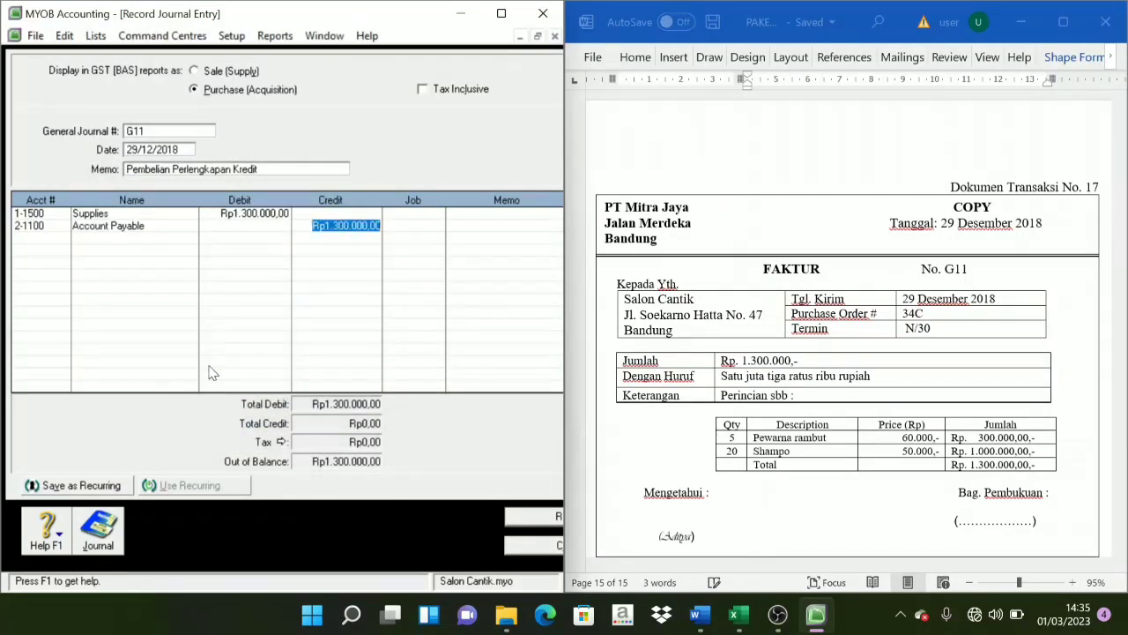
pyautogui.press('Tab')
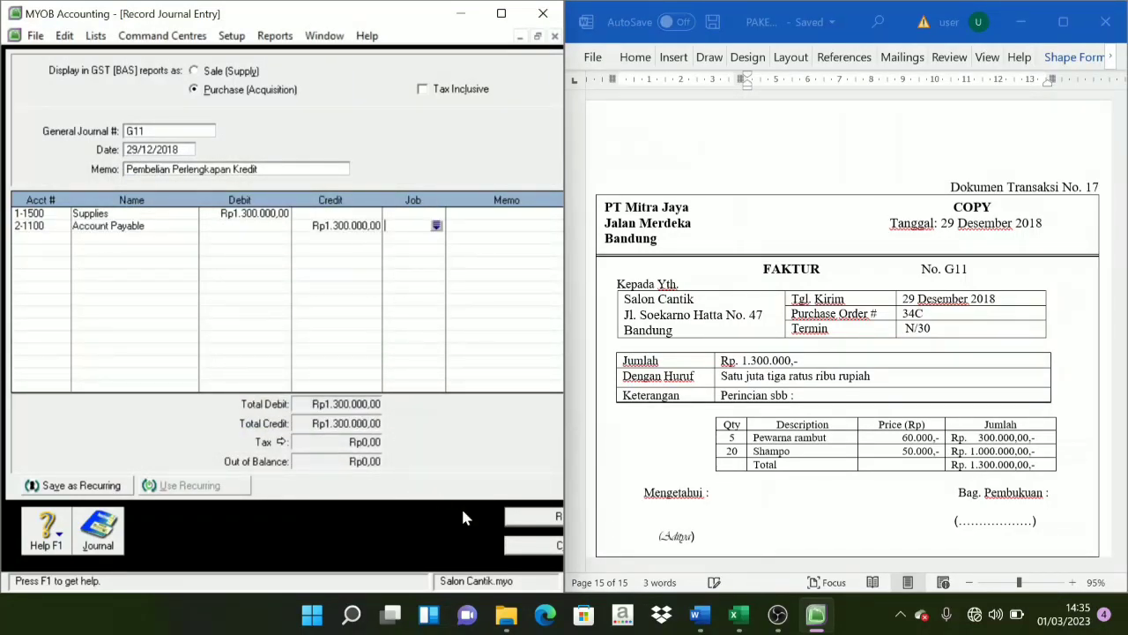
pyautogui.click(546, 522)
# Fill in the next entry's header from transaction document No. 18: journal number BKK12-4, date 30/12/2018, memo "Pembayaran angsuran bank"
pyautogui.scroll(-10, 869, 326)
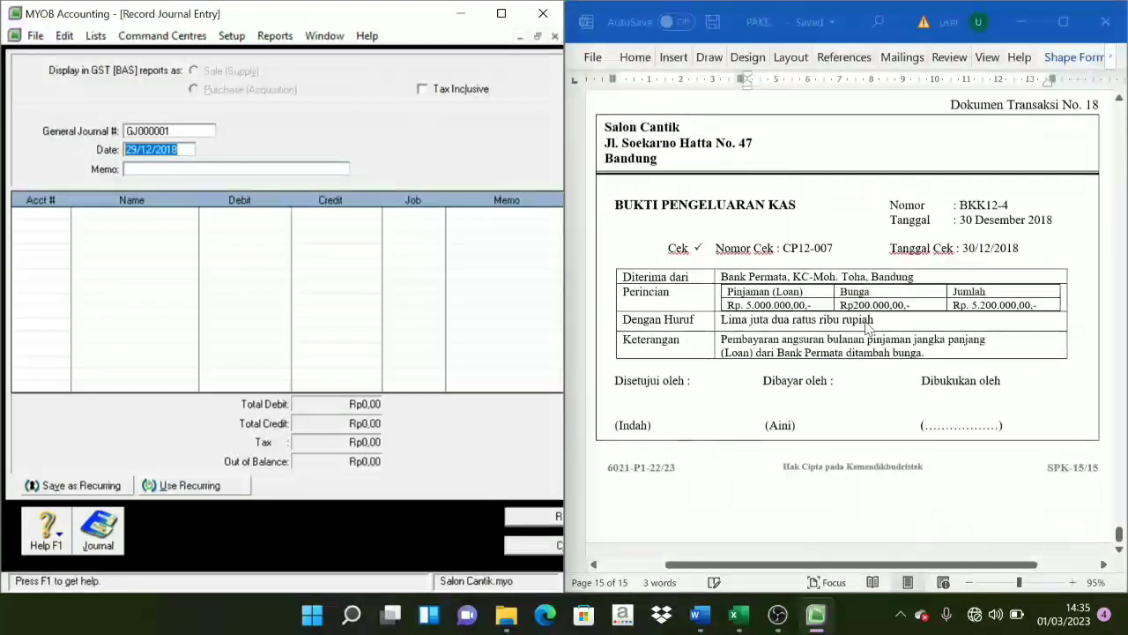
pyautogui.scroll(3, 868, 326)
pyautogui.scroll(-2, 823, 328)
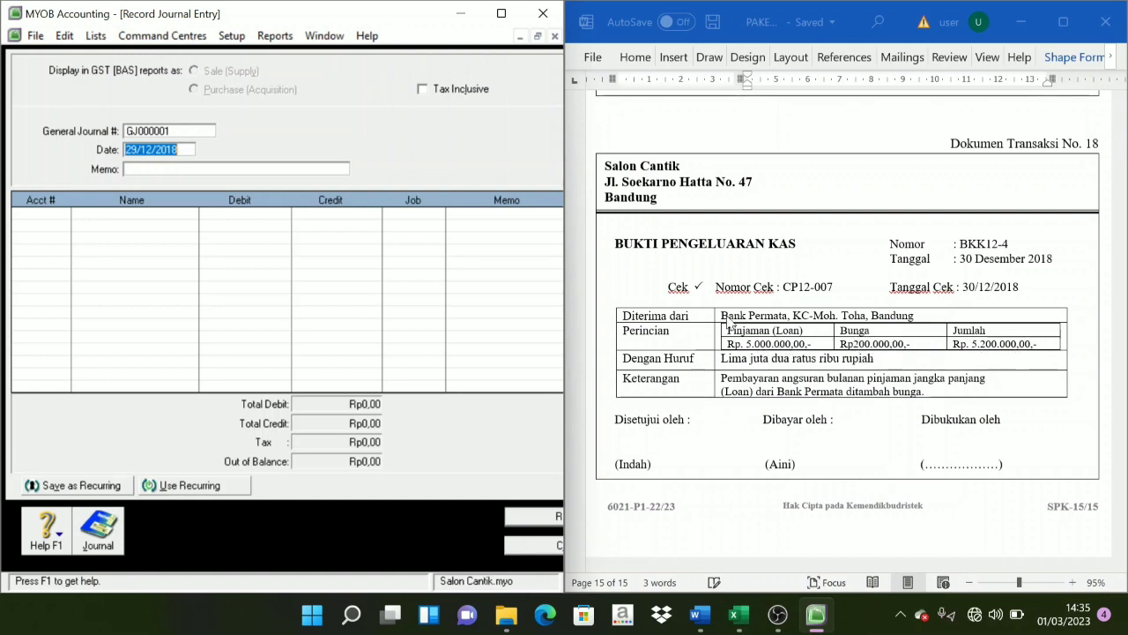
pyautogui.click(154, 133)
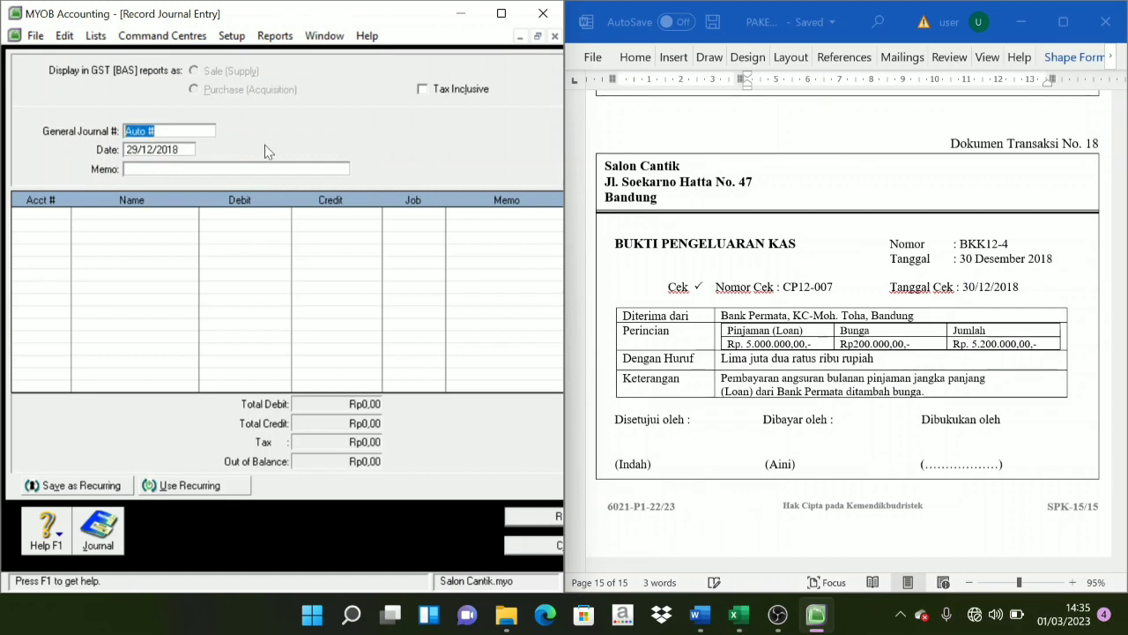
pyautogui.write('BKK12-4')
pyautogui.press('Tab')
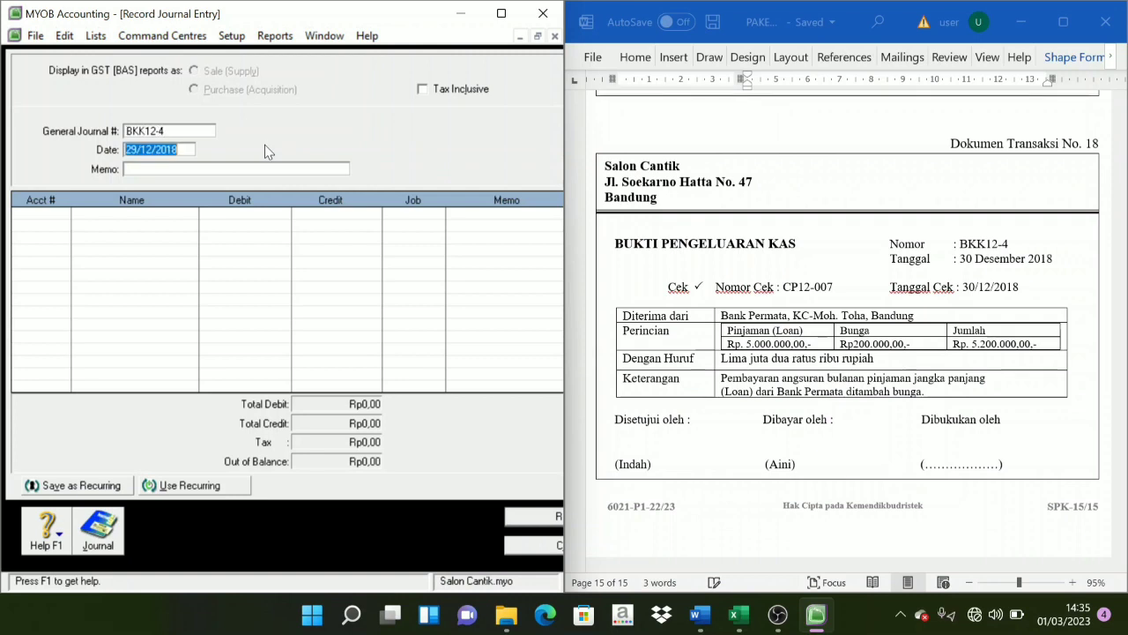
pyautogui.write('30')
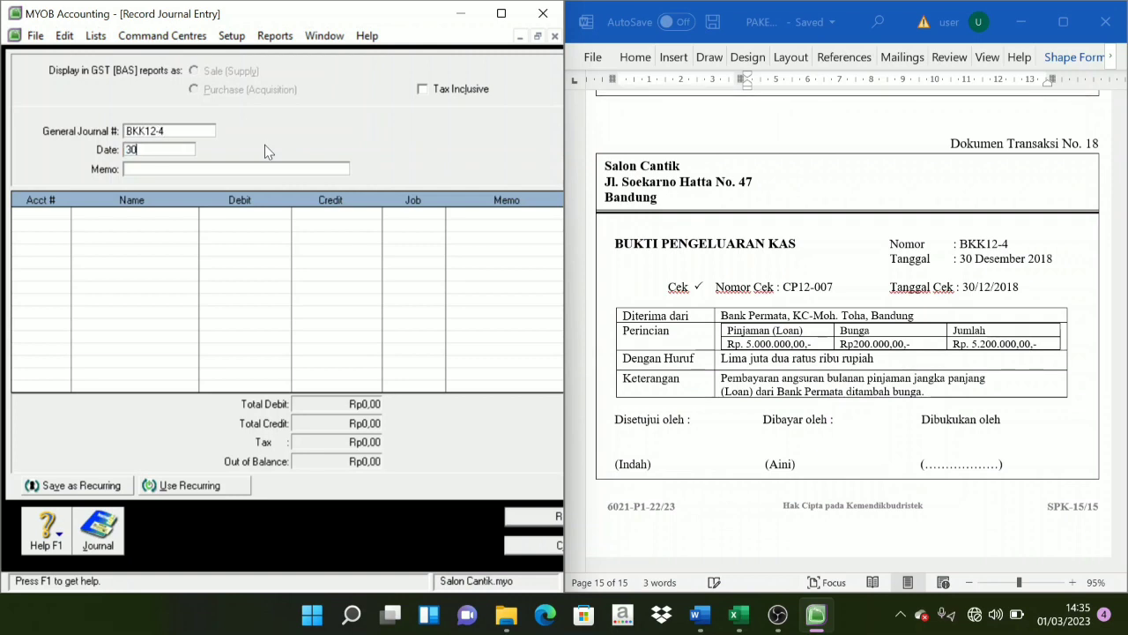
pyautogui.write('/12/2018')
pyautogui.press('Tab')
pyautogui.write('Pembayara')
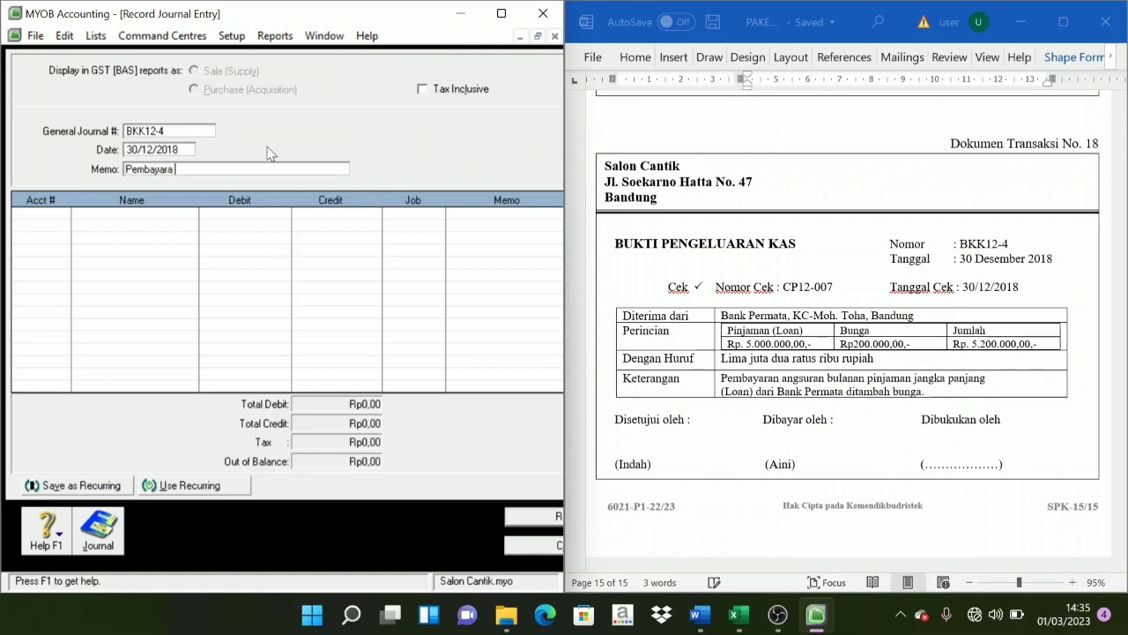
pyautogui.write('n angsuran bank')
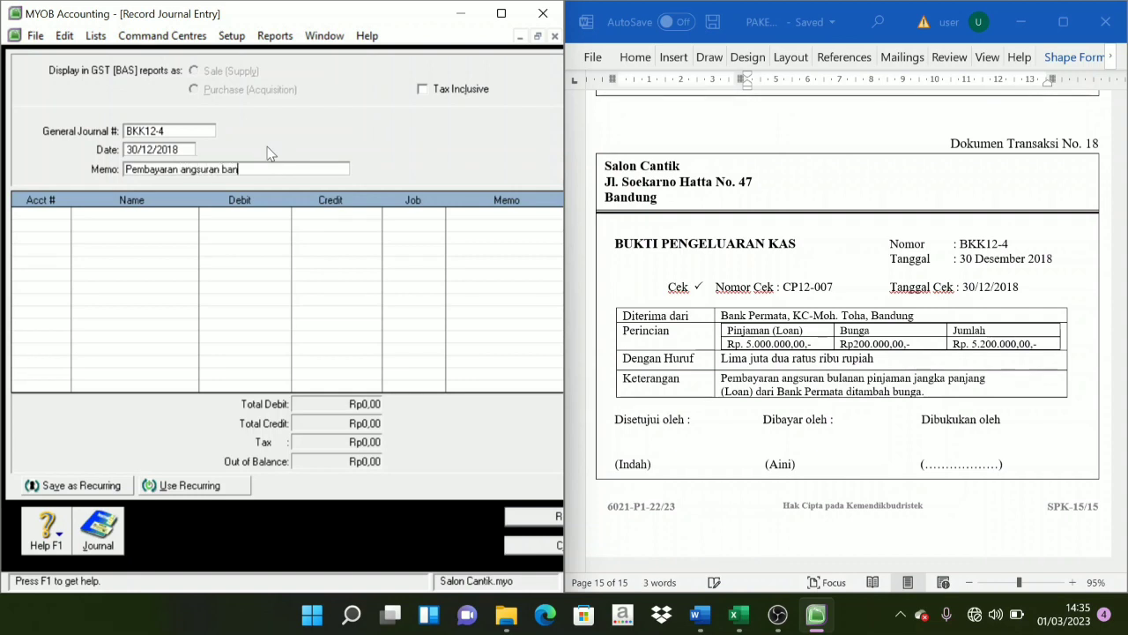
pyautogui.press('Tab')
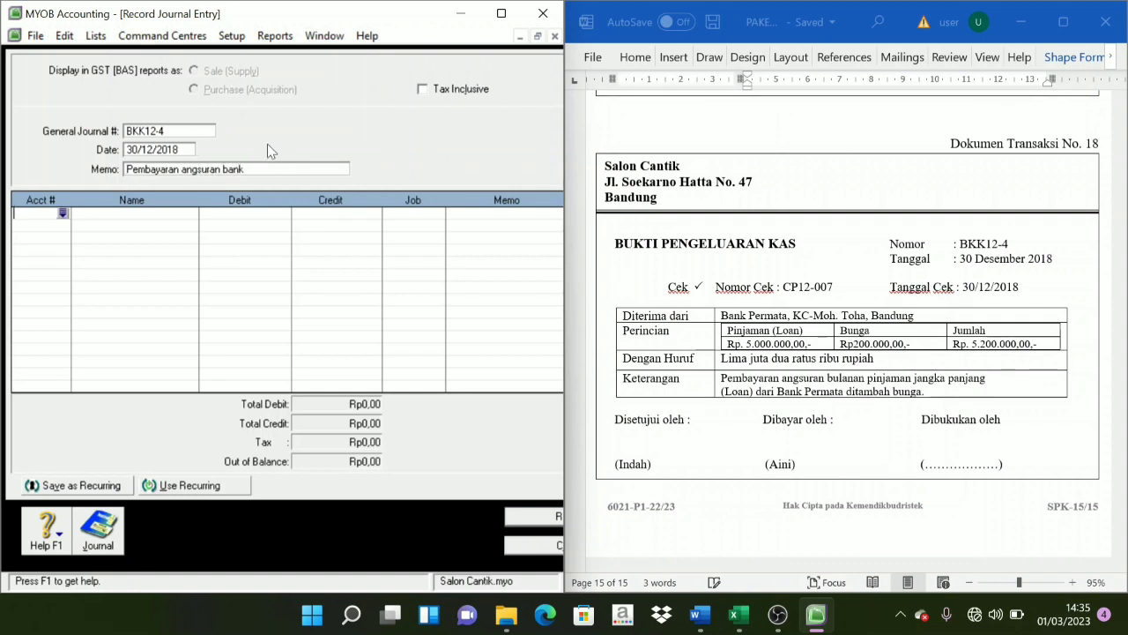
# Enter account 2-2100 Bank Permata Loan on the first journal line with a debit of Rp5.000.000,00
pyautogui.click(63, 214)
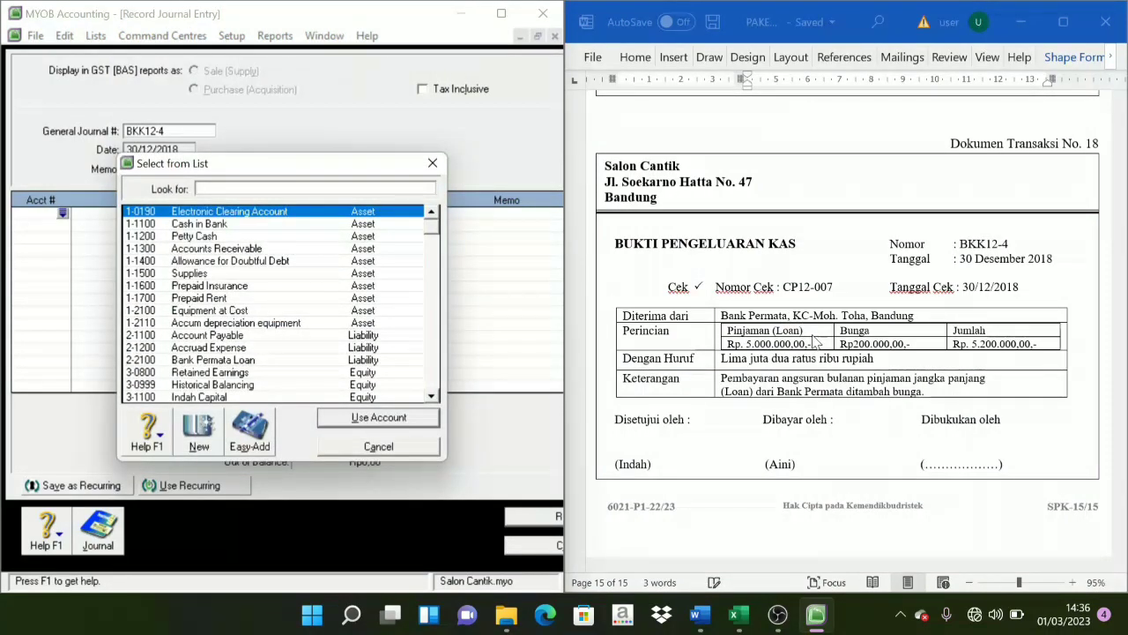
pyautogui.scroll(-3, 192, 348)
pyautogui.scroll(-2, 192, 350)
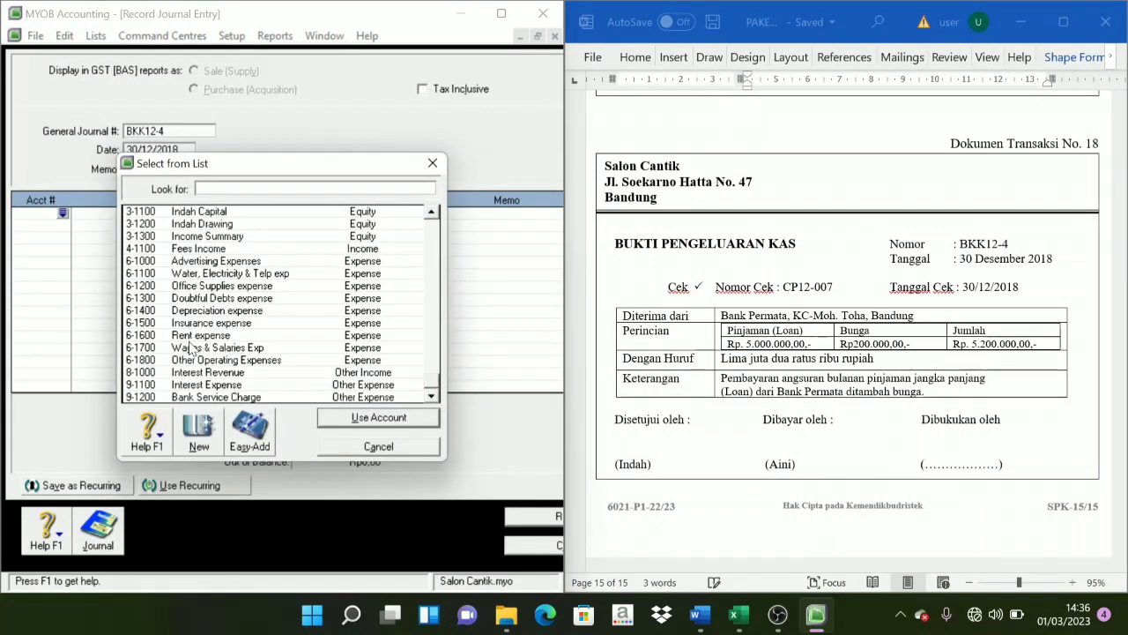
pyautogui.scroll(3, 190, 352)
pyautogui.scroll(1, 189, 351)
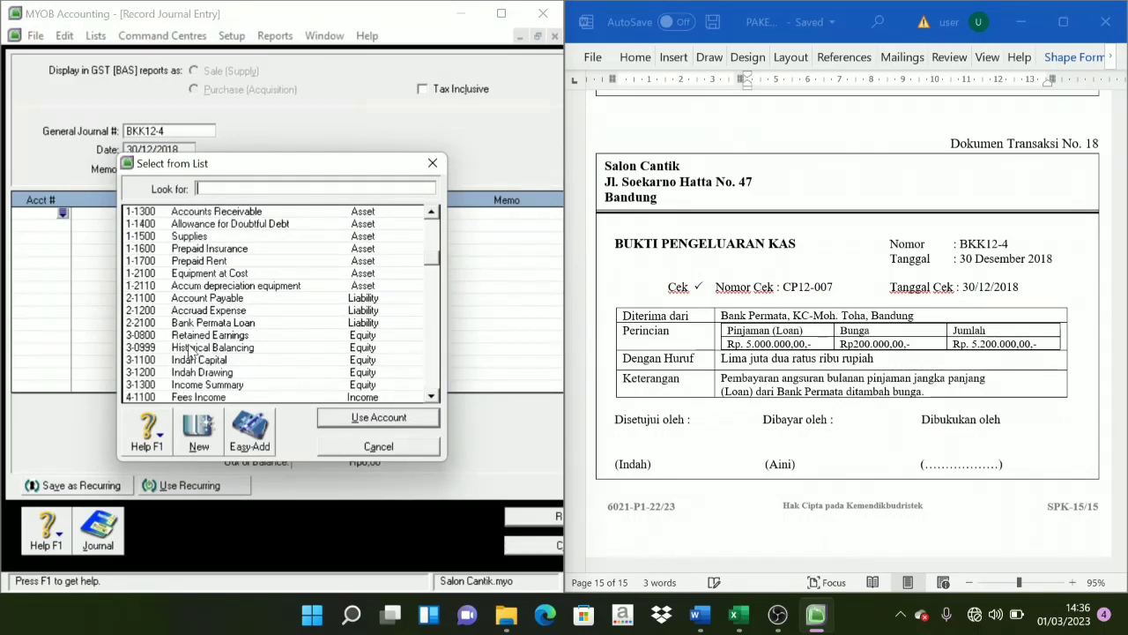
pyautogui.click(223, 323)
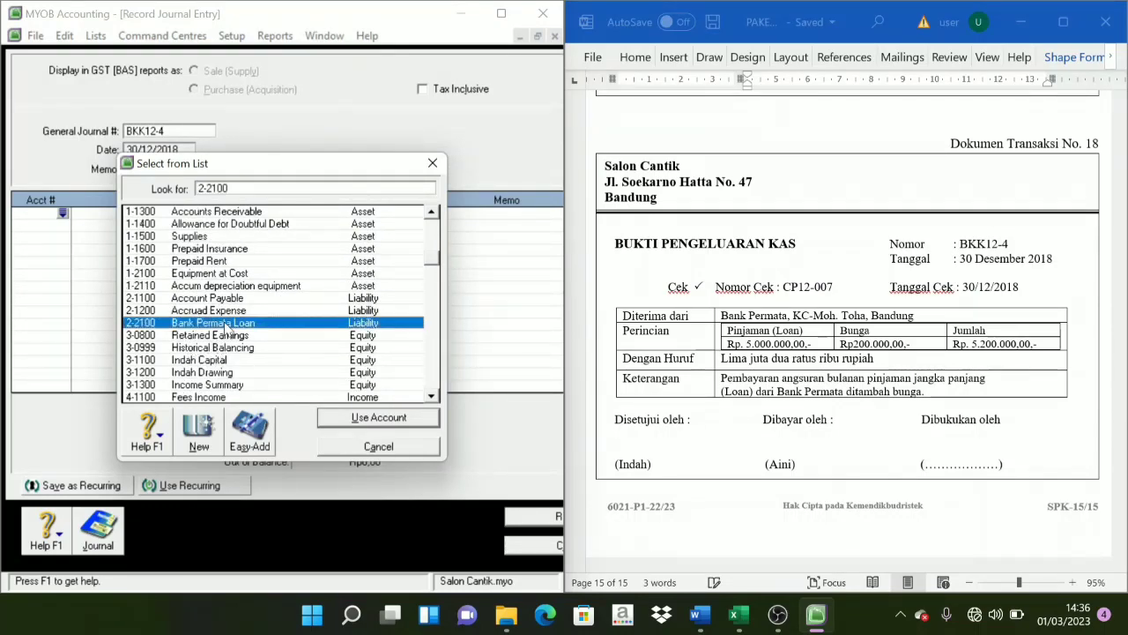
pyautogui.click(376, 418)
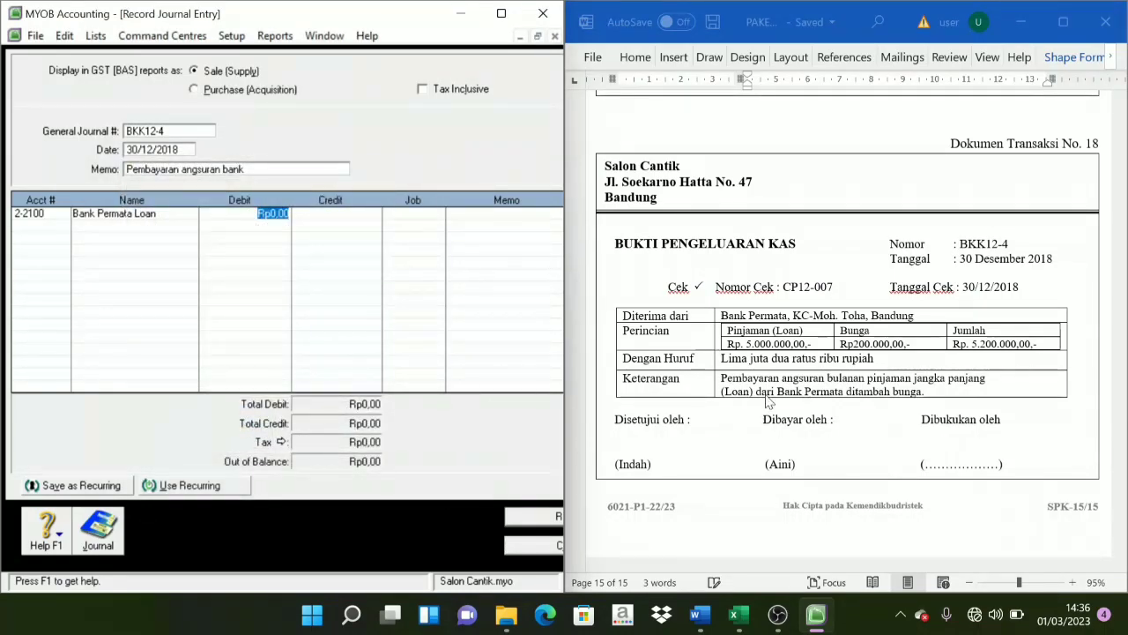
pyautogui.write('5')
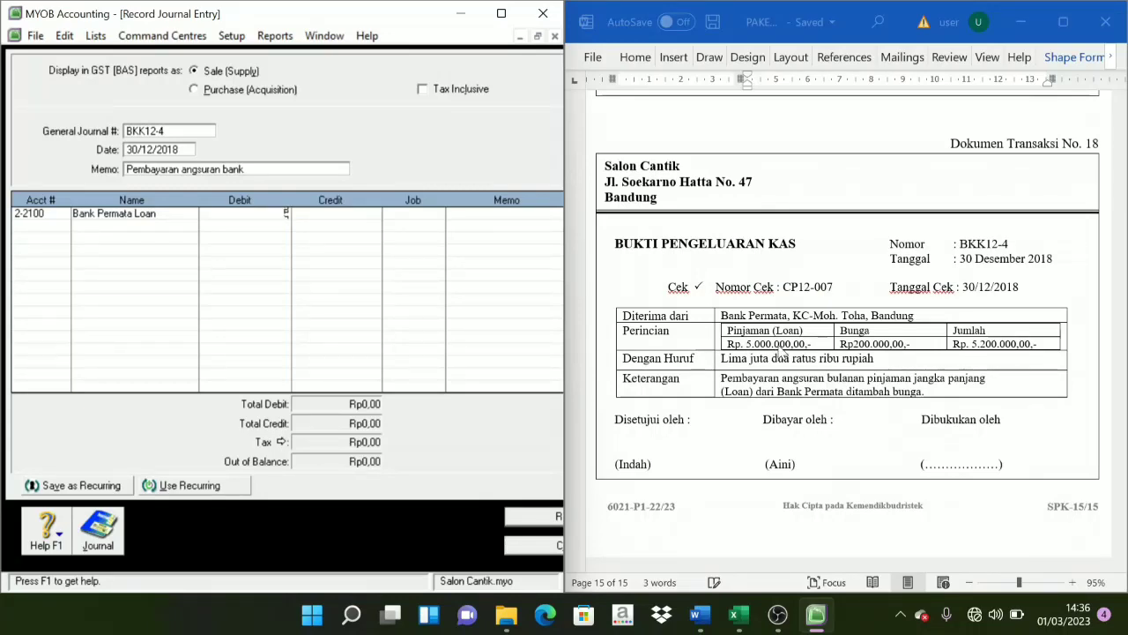
pyautogui.write('.000.000')
pyautogui.press('Tab')
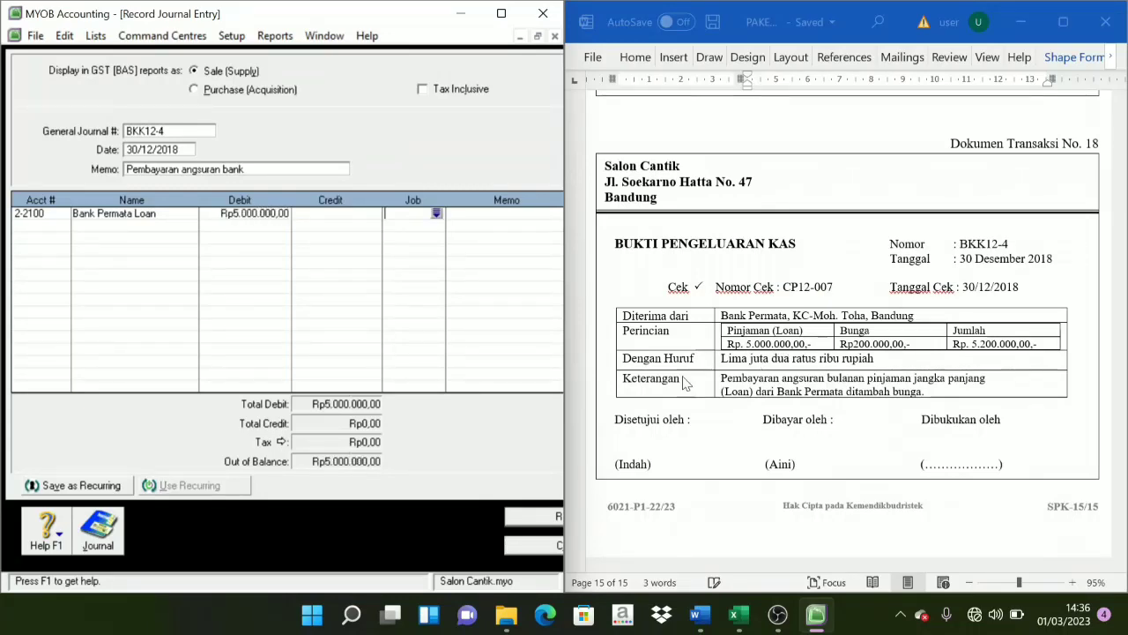
# Add account 9-1100 Interest Expense on the second journal line with a debit of Rp200.000,00
pyautogui.click(26, 231)
pyautogui.click(64, 225)
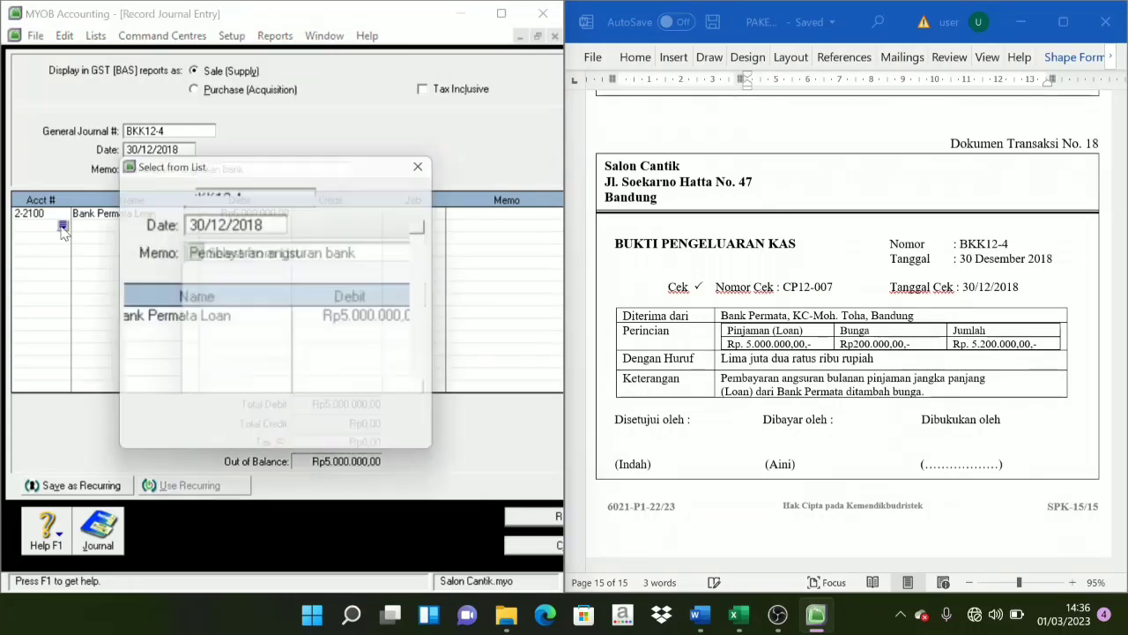
pyautogui.write('9-1100')
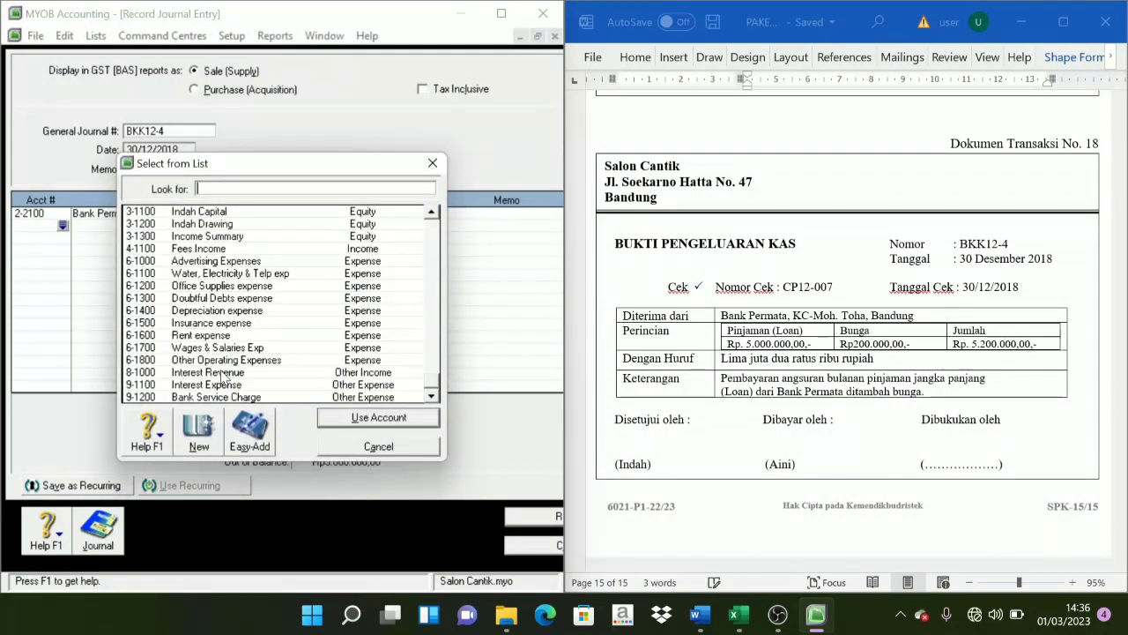
pyautogui.click(369, 426)
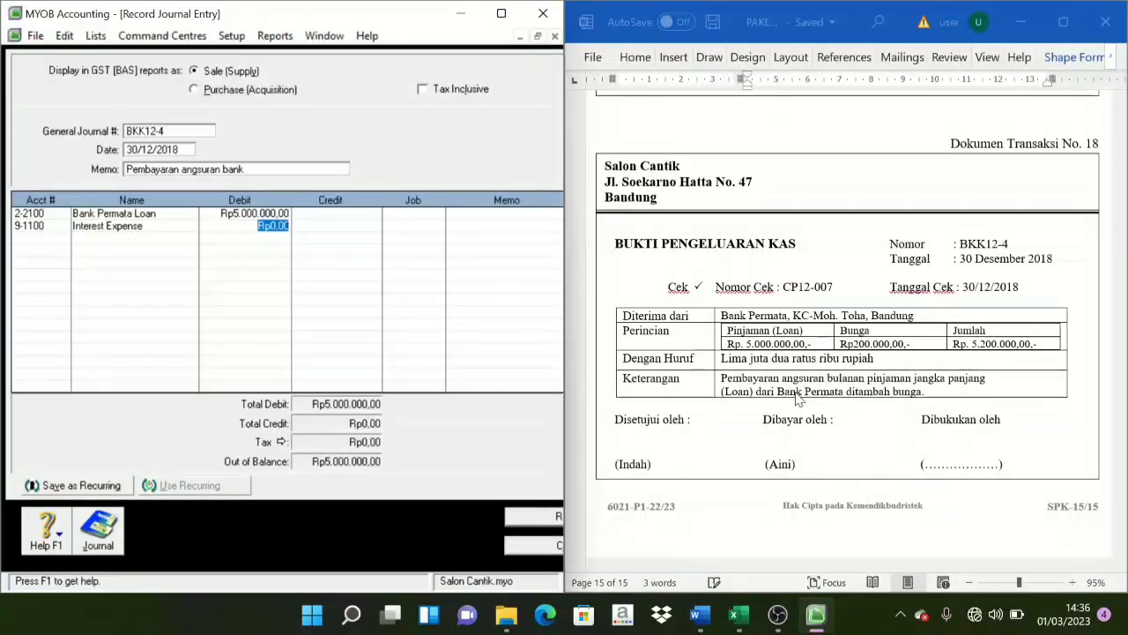
pyautogui.write('200')
pyautogui.press('Tab')
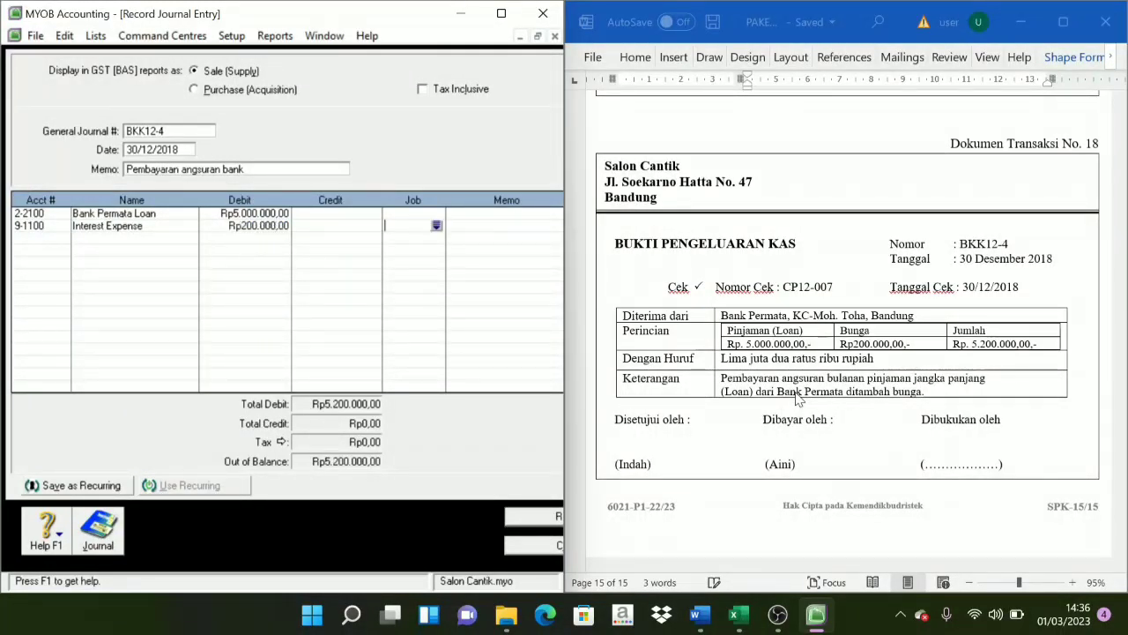
# Add account 1-1100 Cash in Bank on the third line with a credit of Rp5.200.000,00 and record the entry
pyautogui.click(51, 237)
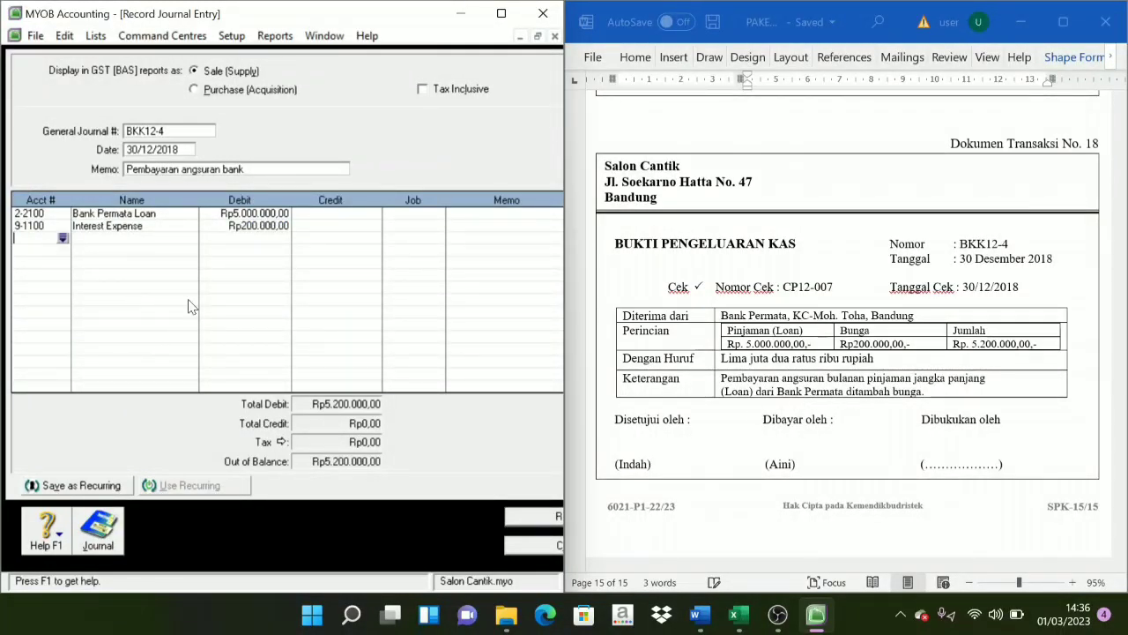
pyautogui.click(62, 238)
pyautogui.click(196, 226)
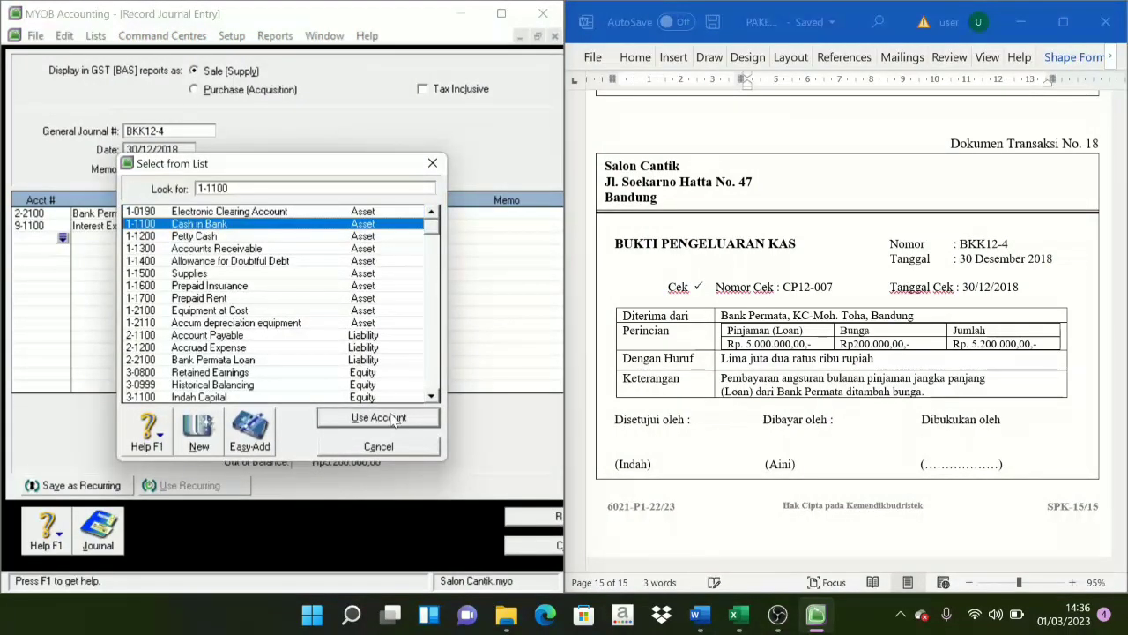
pyautogui.click(395, 418)
pyautogui.press('Tab')
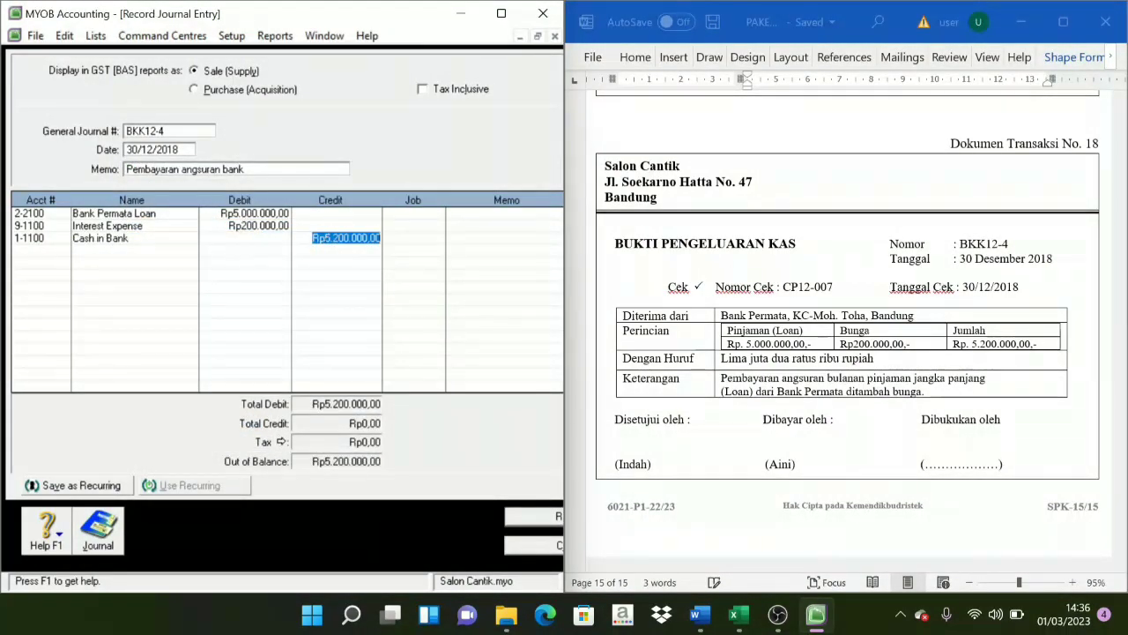
pyautogui.press('Tab')
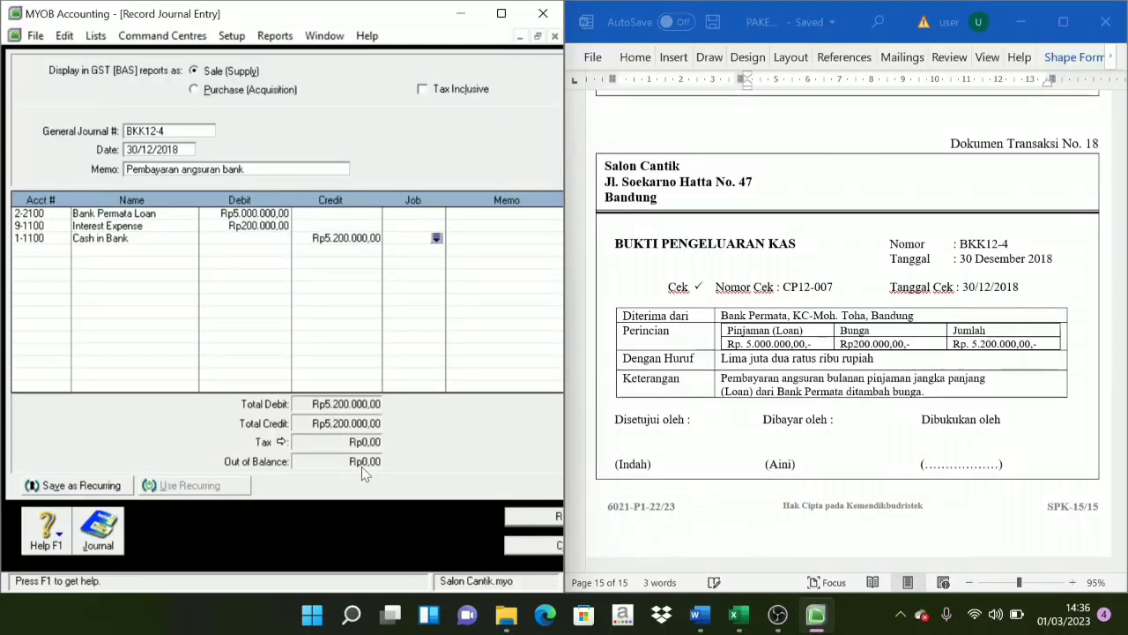
pyautogui.click(542, 520)
# Maximize the MYOB window and close the blank journal entry form without recording anything
pyautogui.scroll(-1, 974, 346)
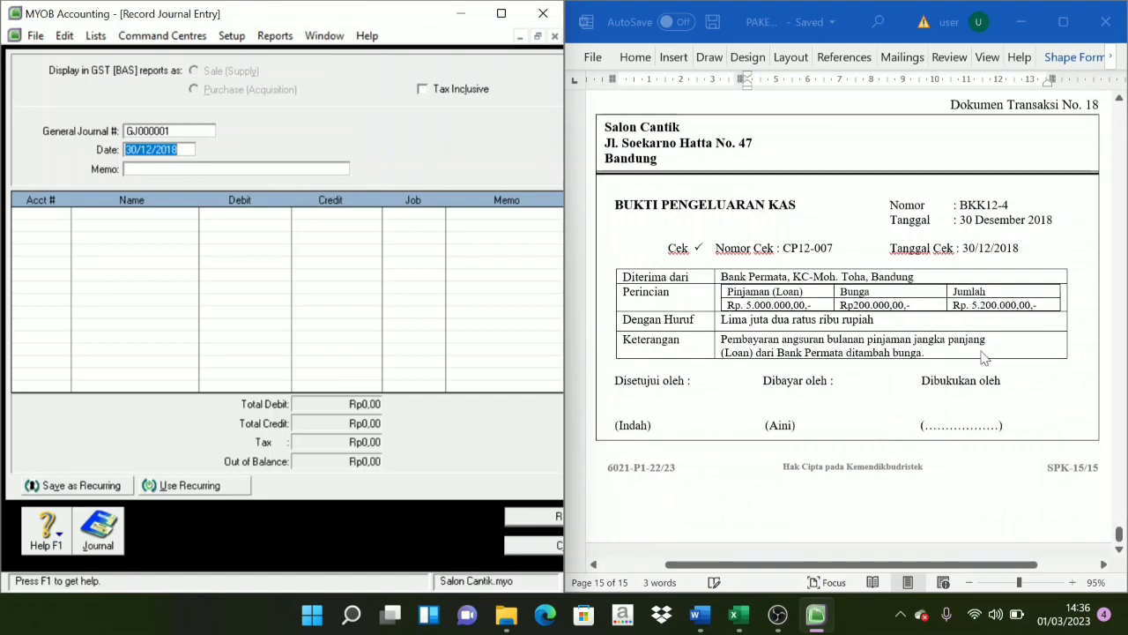
pyautogui.scroll(5, 984, 356)
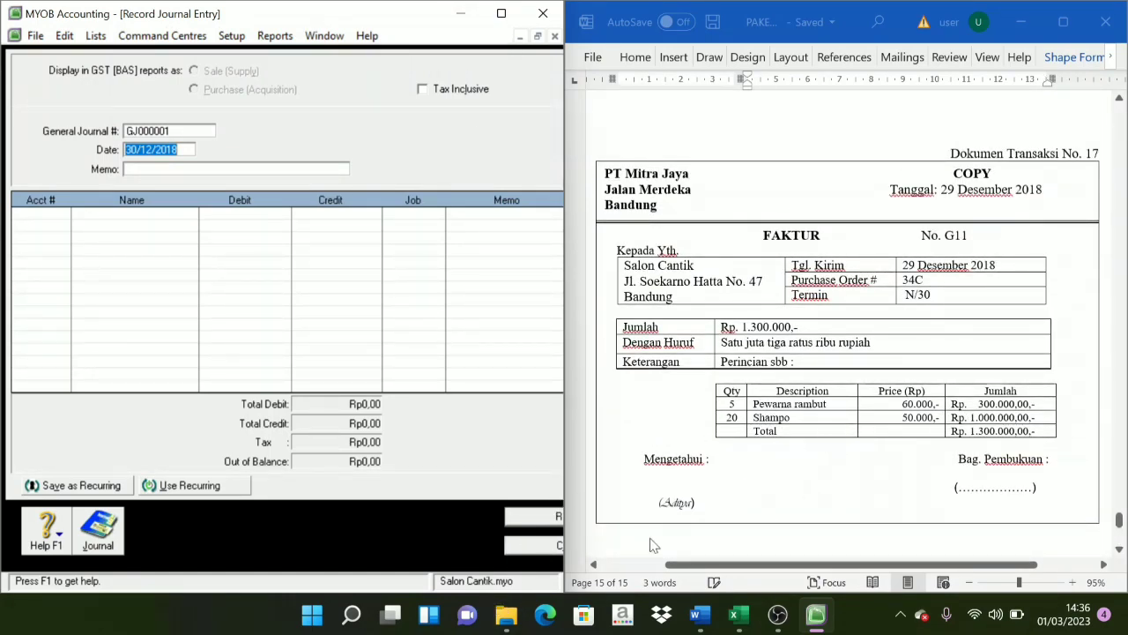
pyautogui.scroll(15, 936, 428)
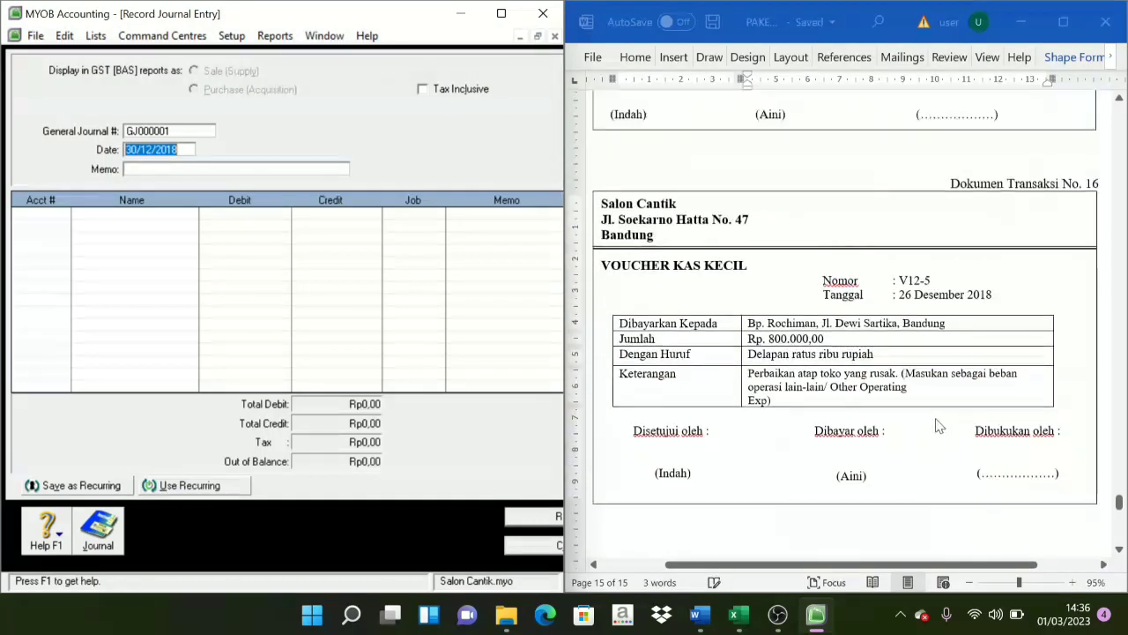
pyautogui.scroll(5, 936, 428)
pyautogui.scroll(-3, 912, 461)
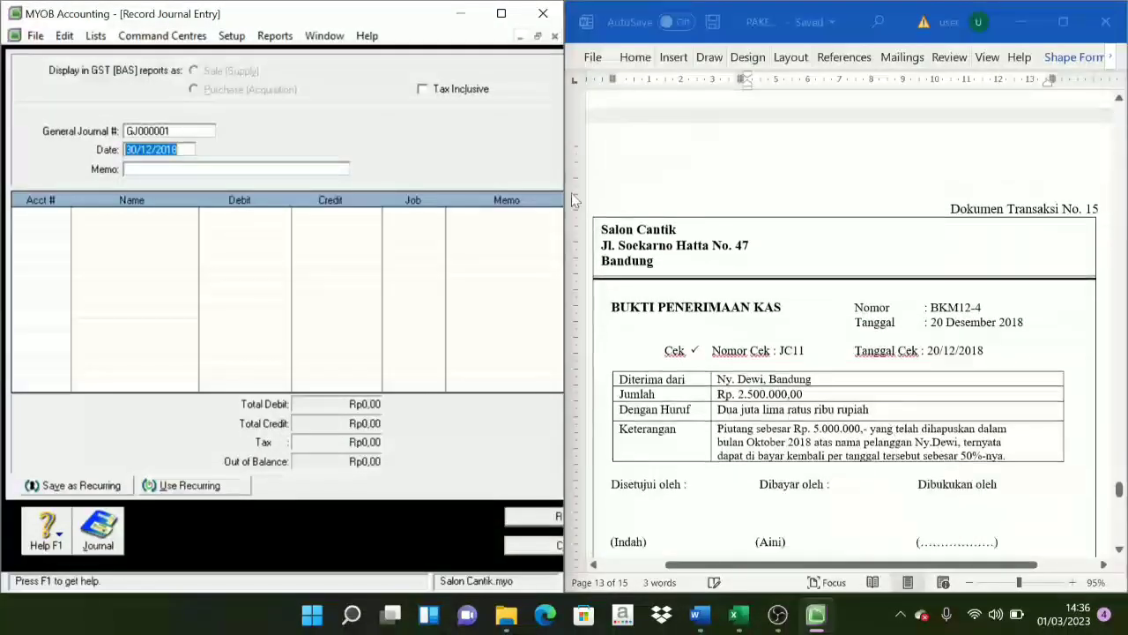
pyautogui.click(501, 13)
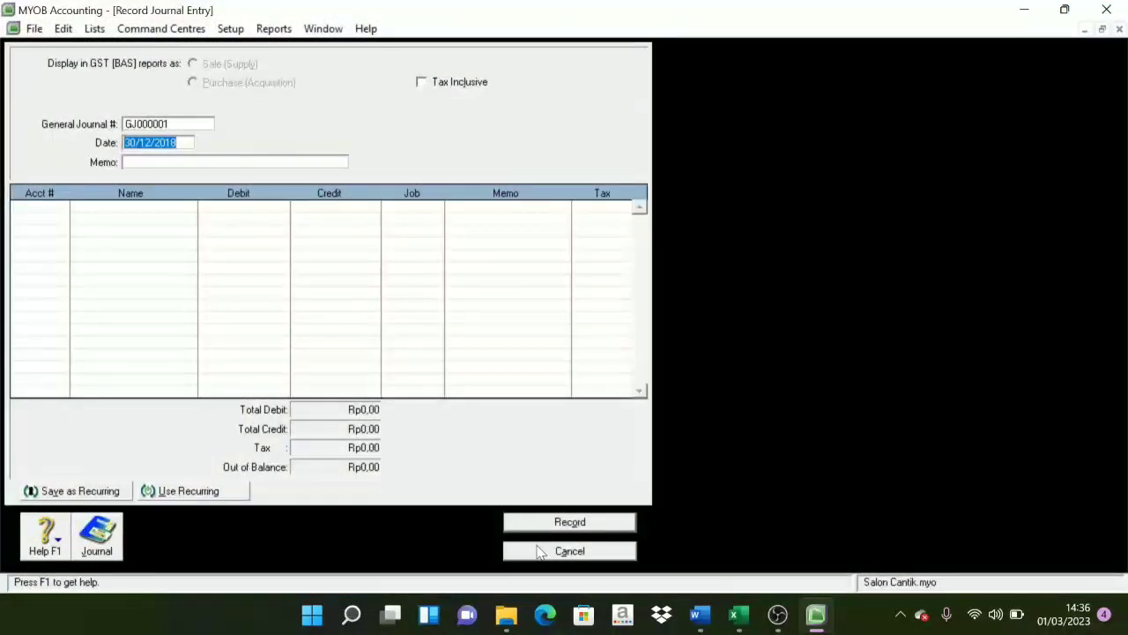
pyautogui.click(548, 552)
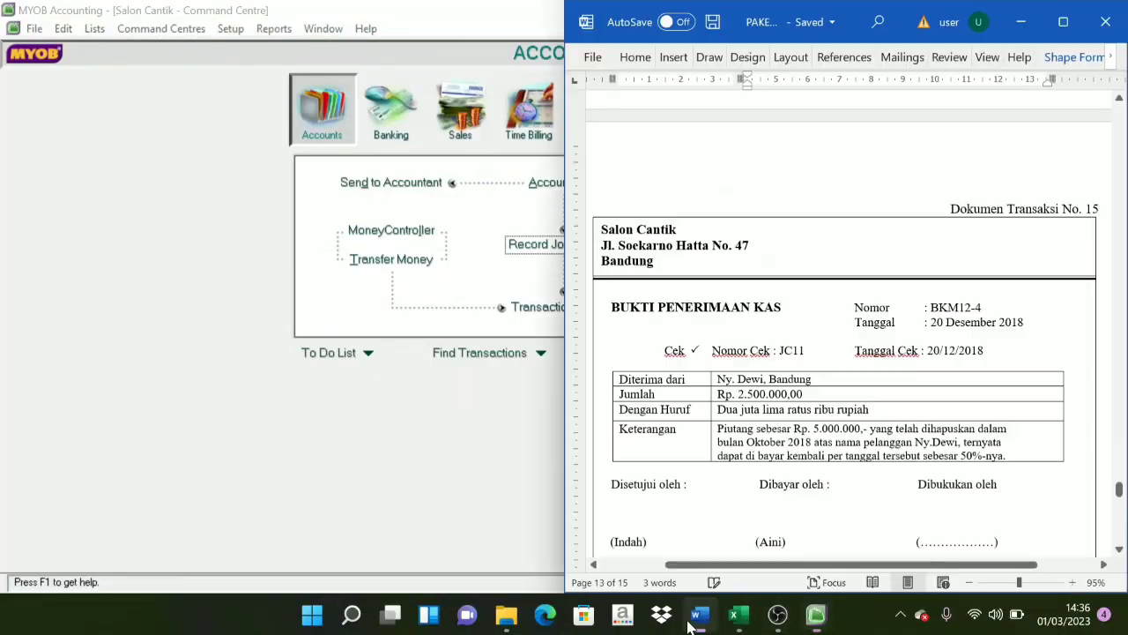
# Switch to the Word file PAKET 1 SOAL JURNAL, maximize it, skim the transaction documents, and return to MYOB Accounting
pyautogui.click(699, 614)
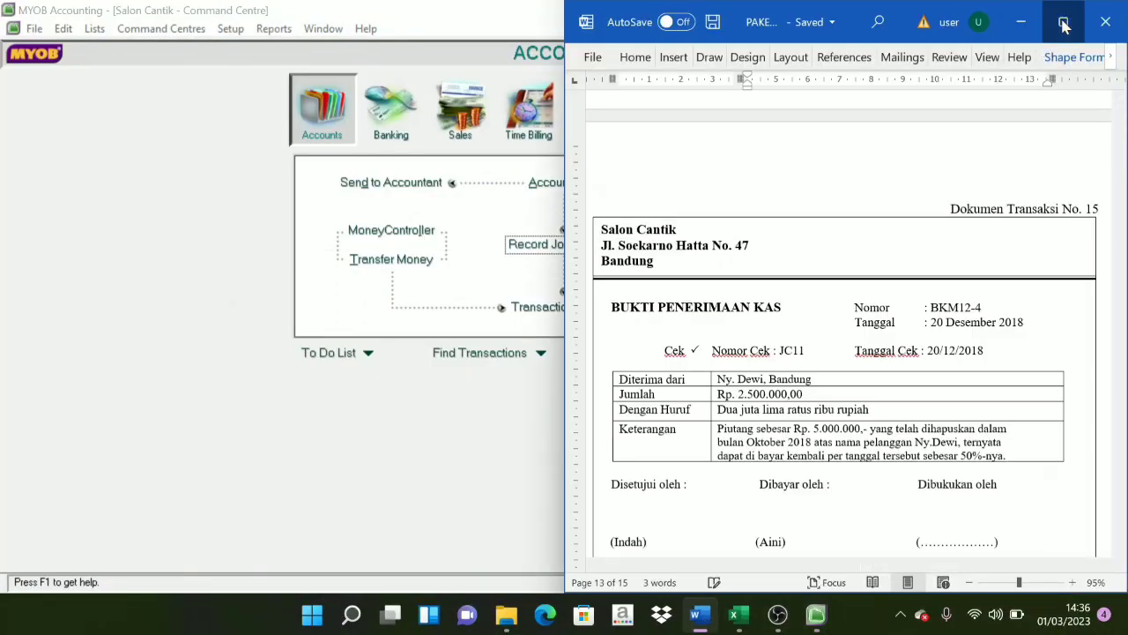
pyautogui.click(1064, 25)
pyautogui.scroll(-15, 564, 317)
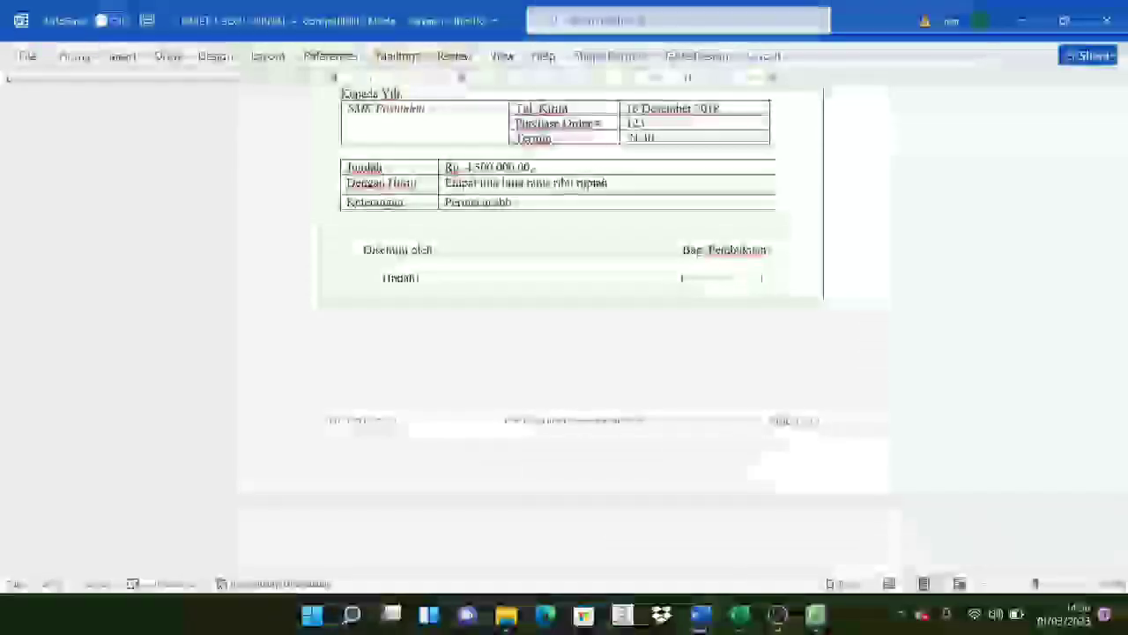
pyautogui.scroll(-15, 1121, 362)
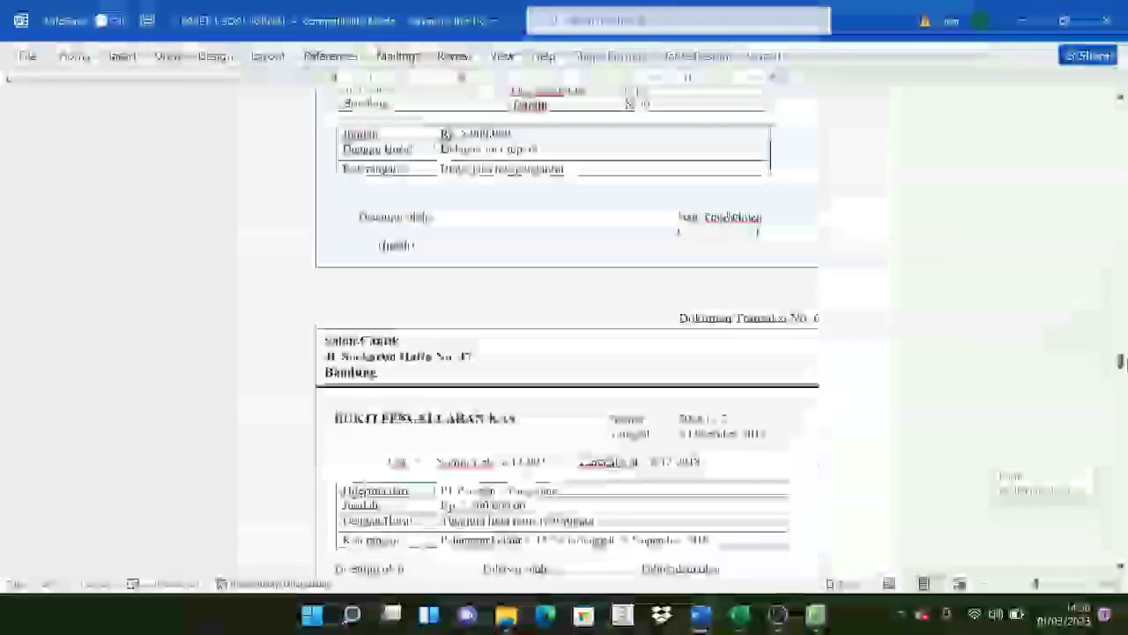
pyautogui.scroll(15, 564, 335)
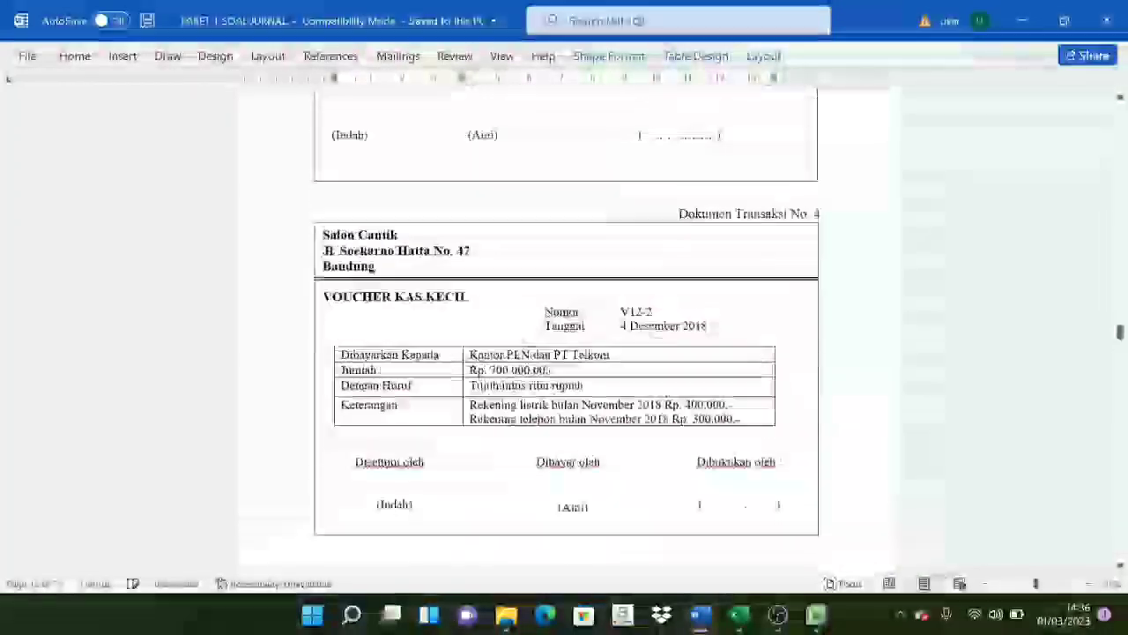
pyautogui.scroll(3, 564, 335)
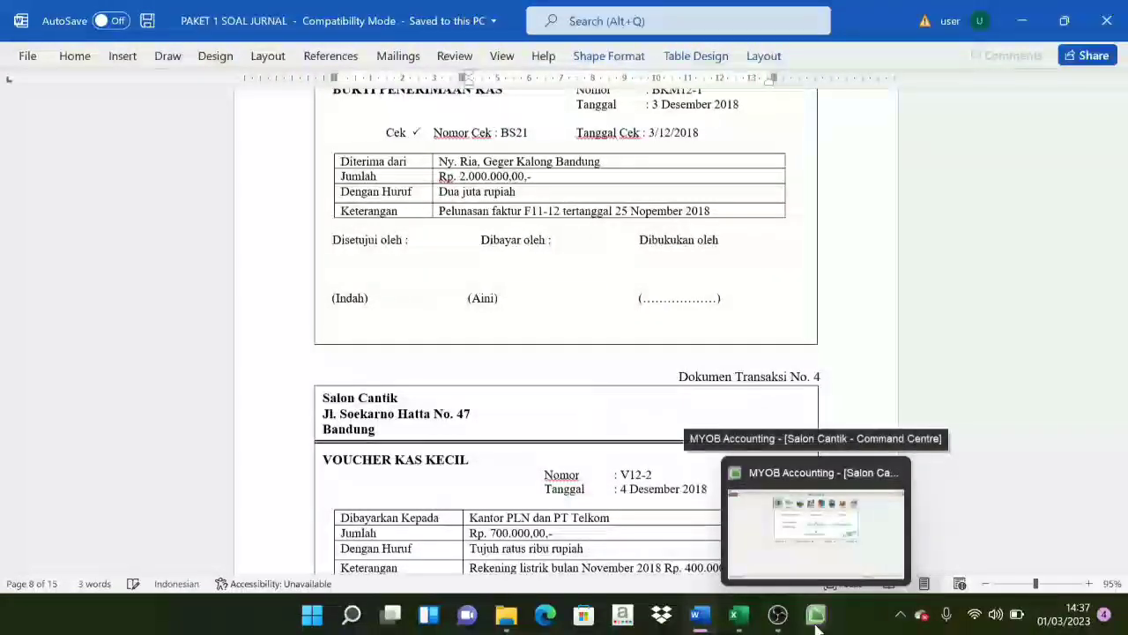
pyautogui.click(817, 621)
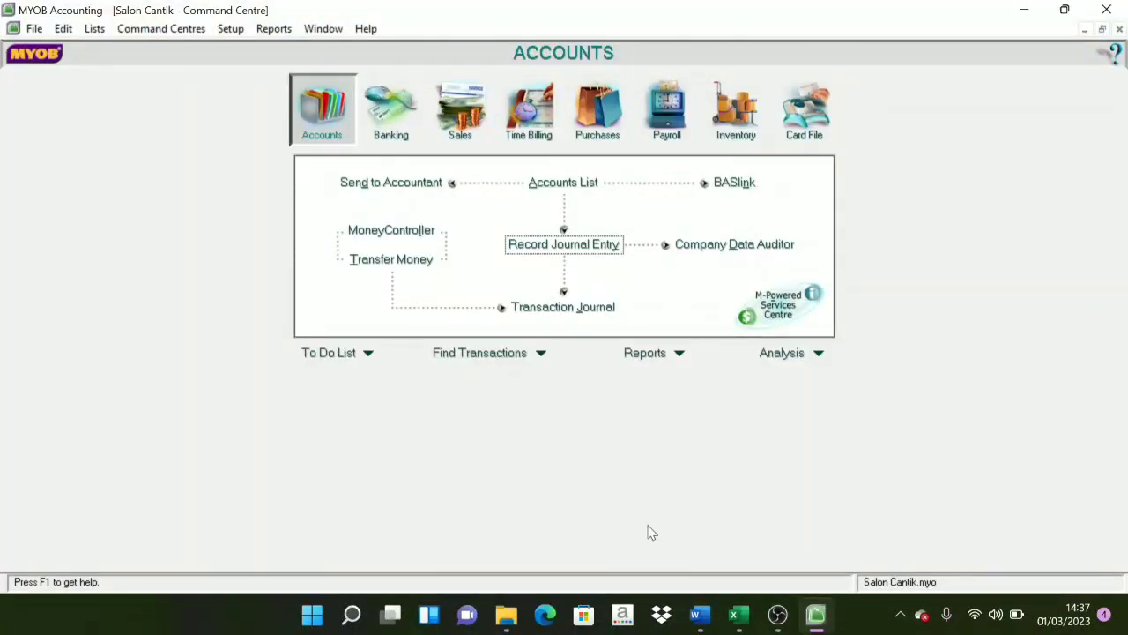